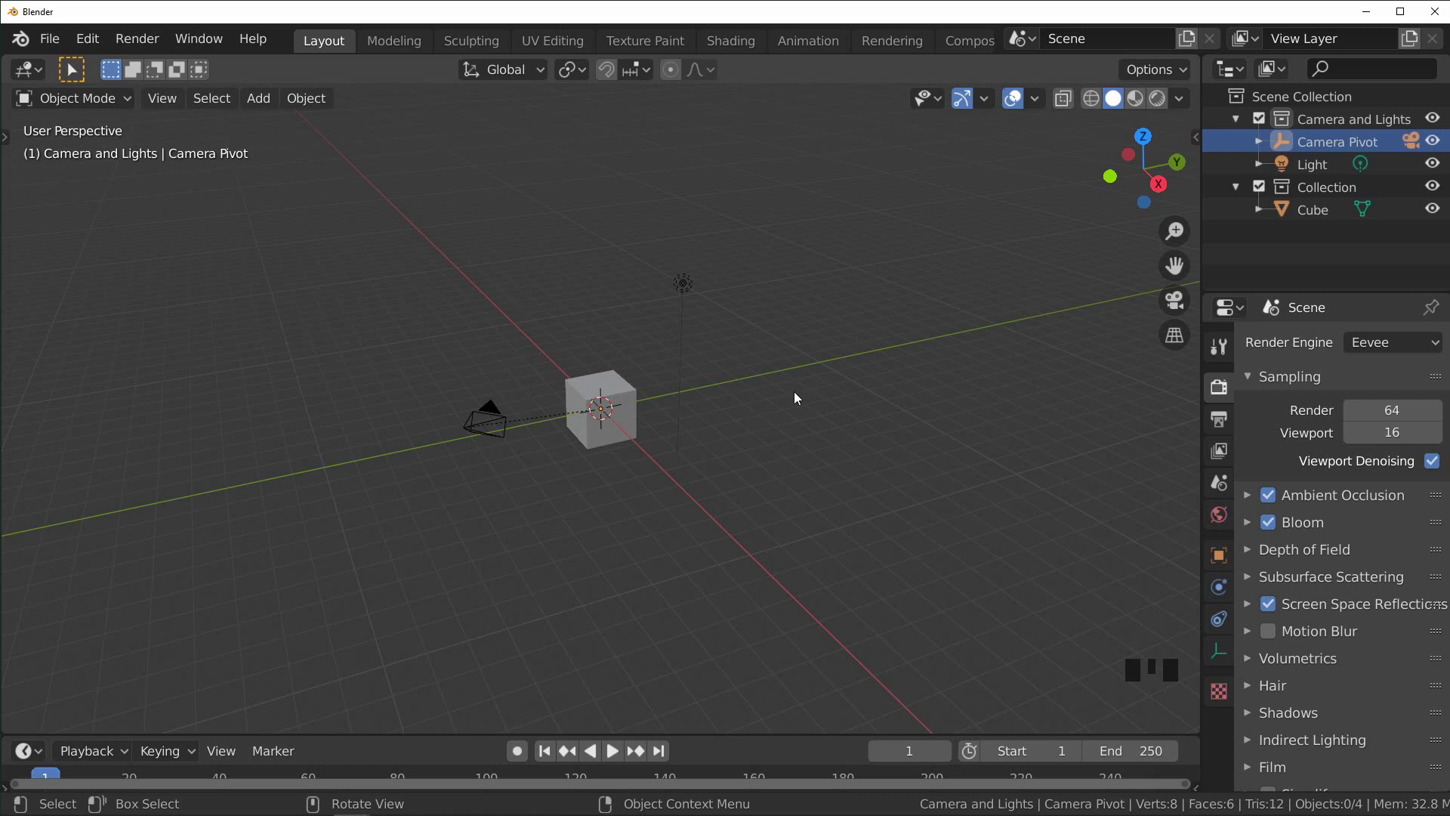
Step: Delete the default cube and add a new mesh plane
scroll(813, 374, up, 3)
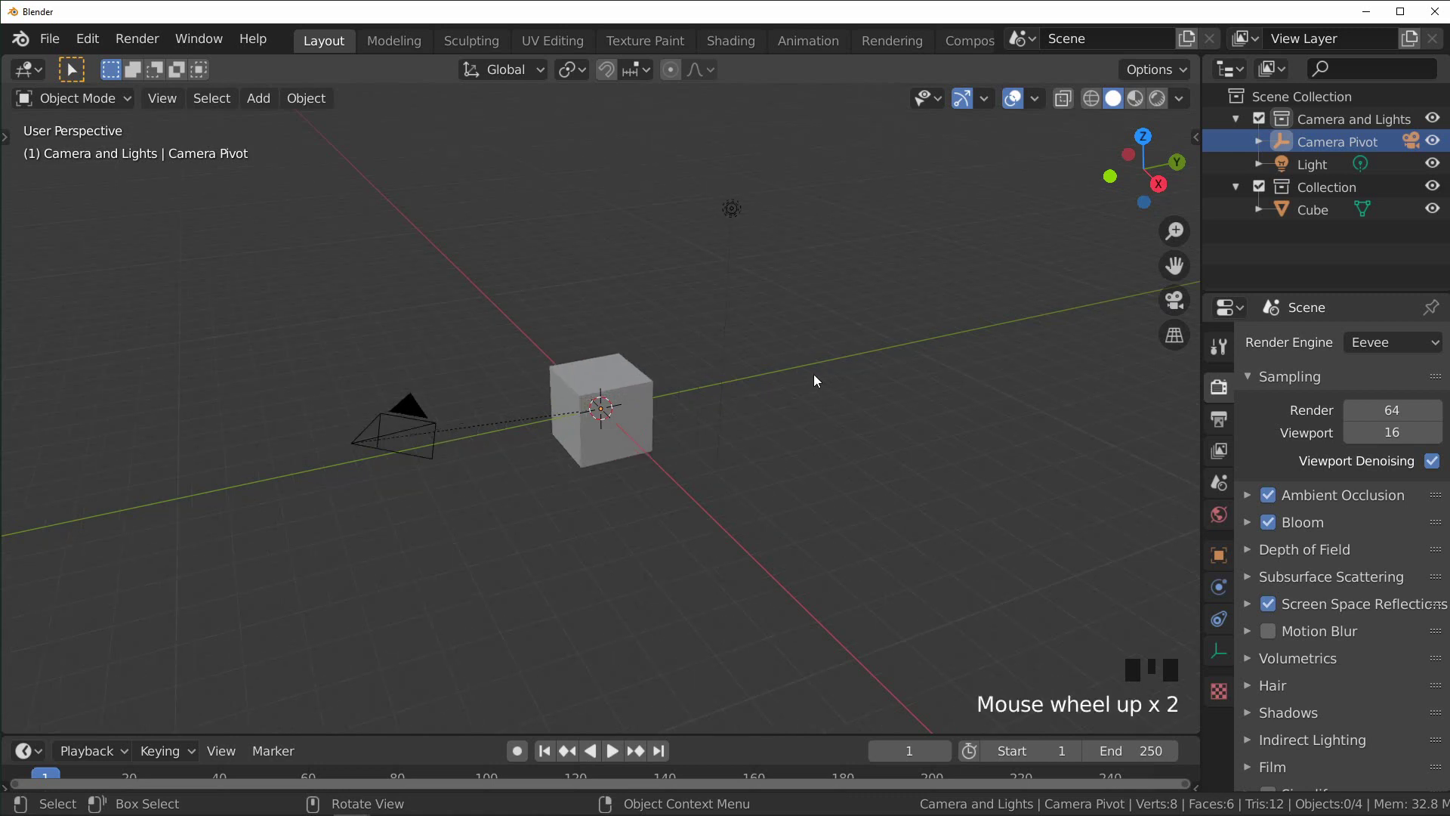
mouse_move(822, 382)
middle_down()
mouse_move(849, 382)
mouse_move(804, 373)
middle_up()
scroll(800, 380, down, 1)
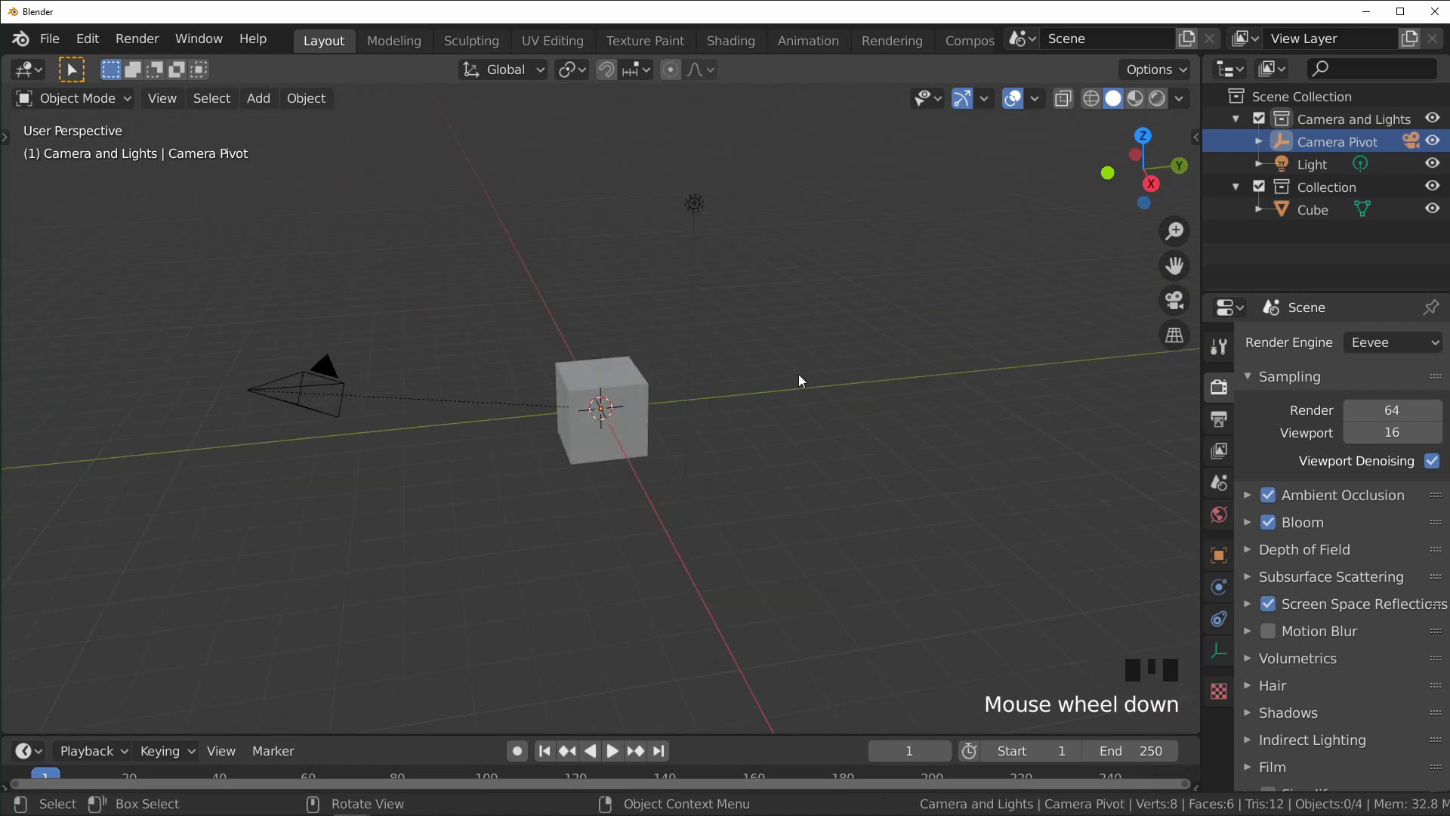
click(626, 365)
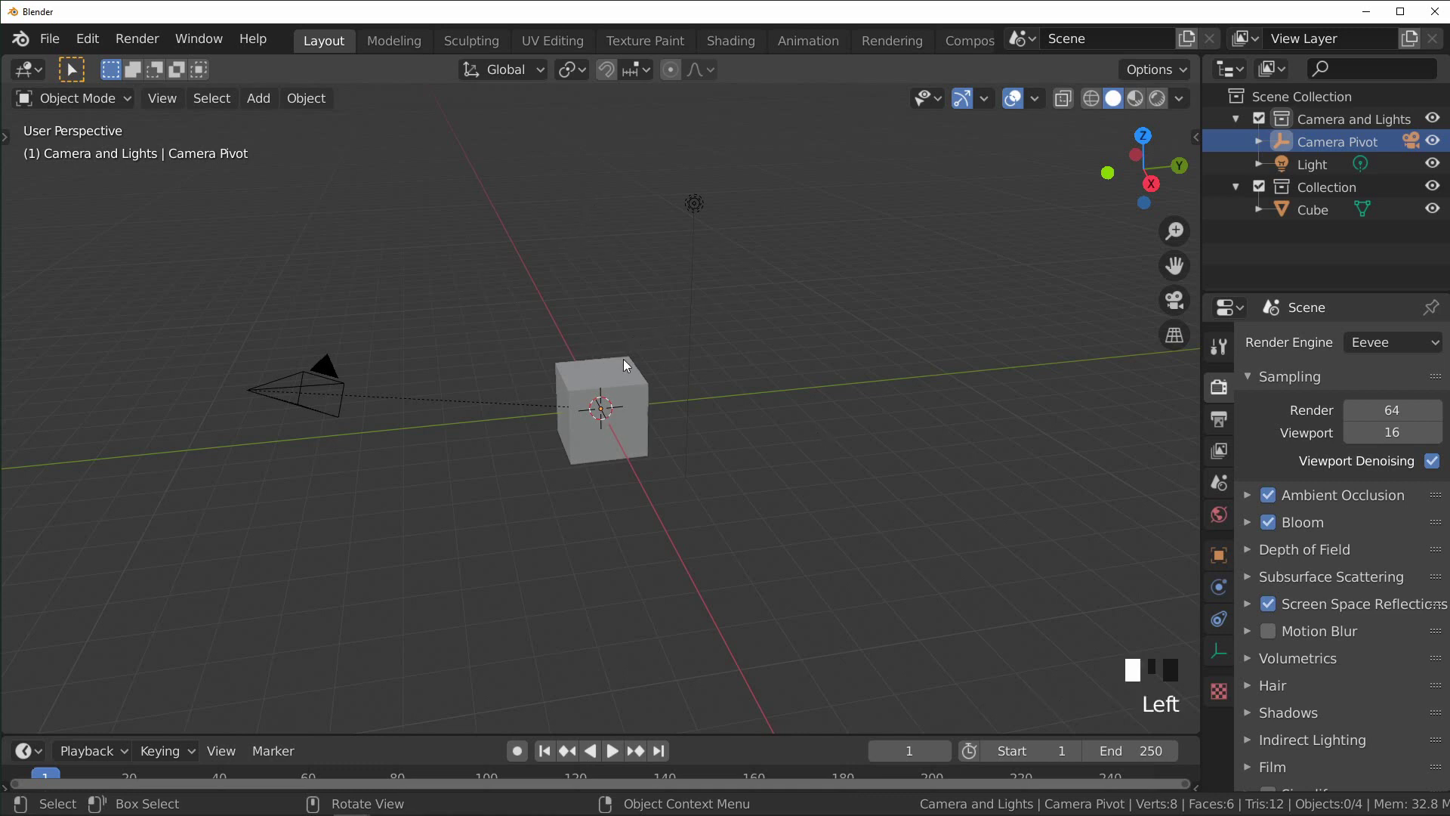
key(x)
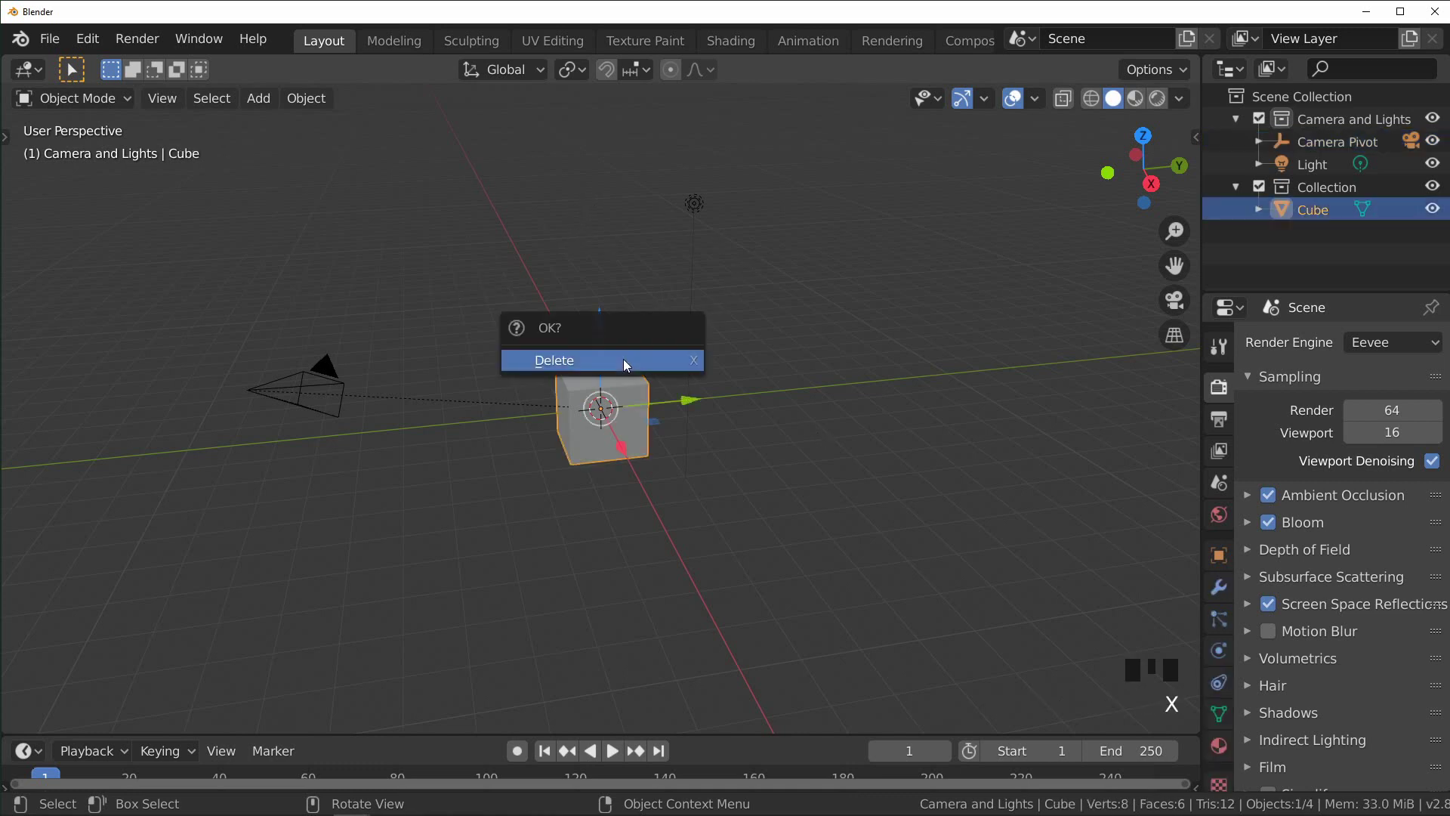
click(626, 365)
key(shift+a)
mouse_move(623, 359)
click(793, 360)
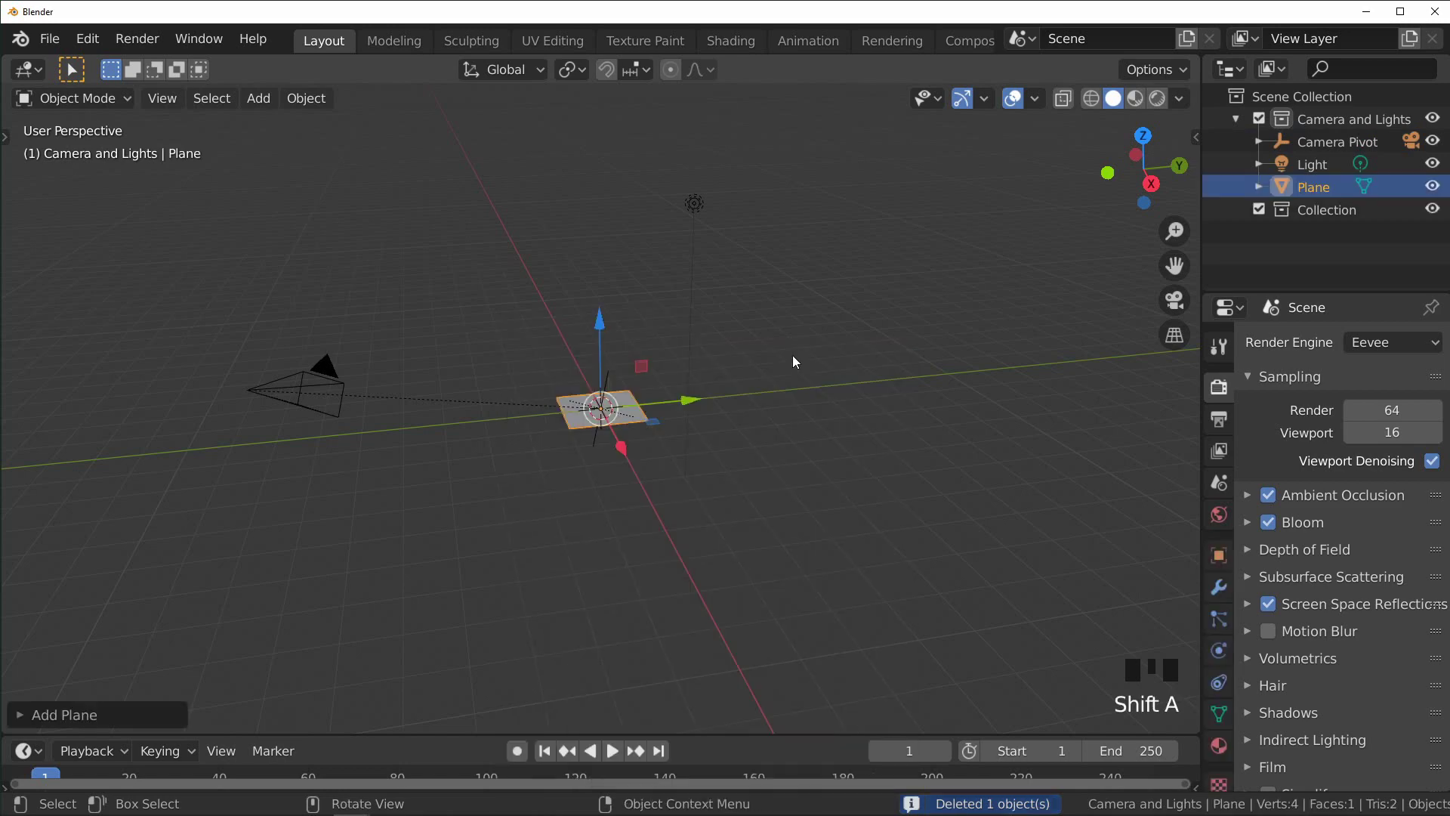
Step: Scale the plane up 10x with S 10 and apply its scale
text(s10)
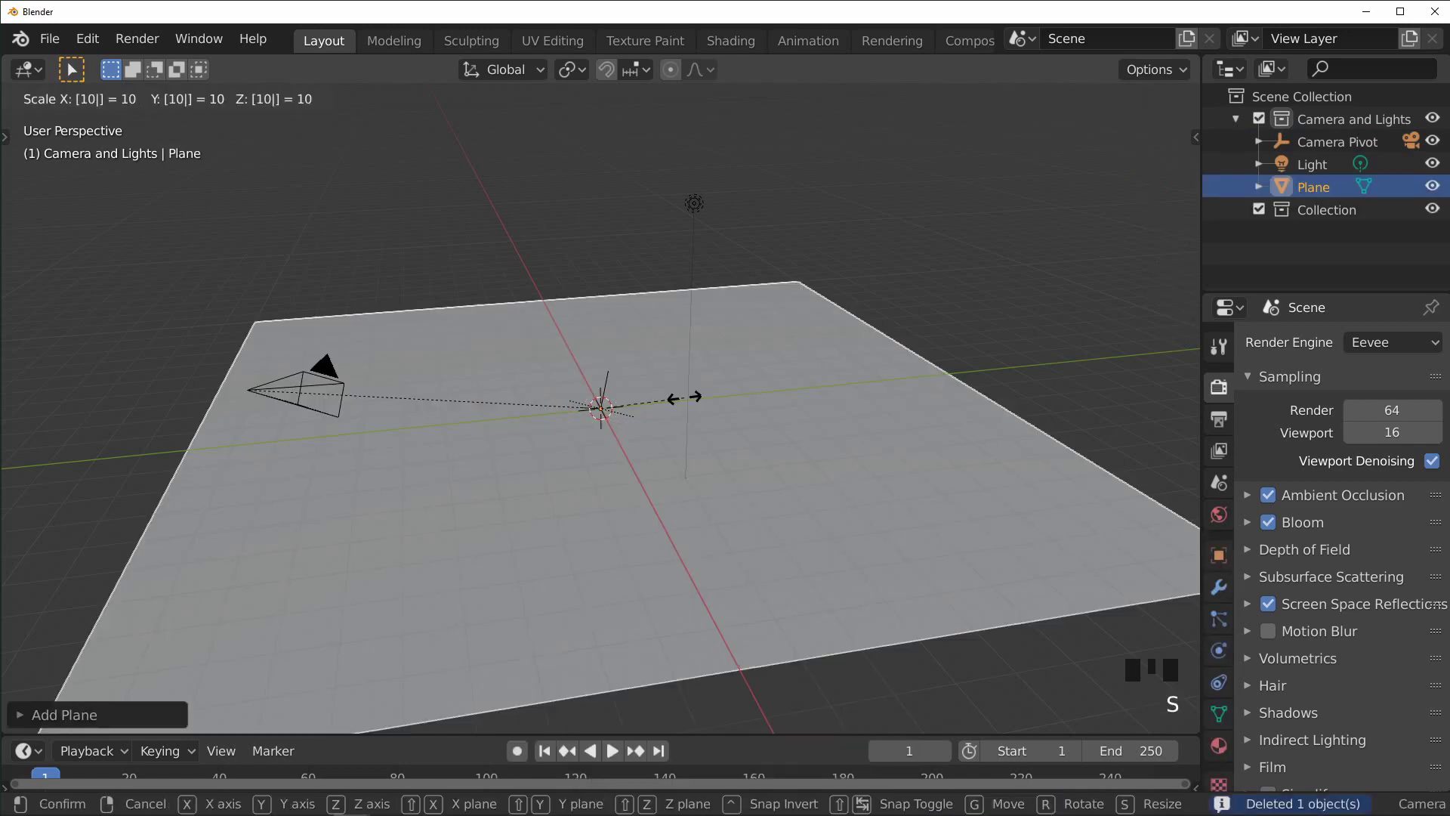
click(685, 397)
key(ctrl+a)
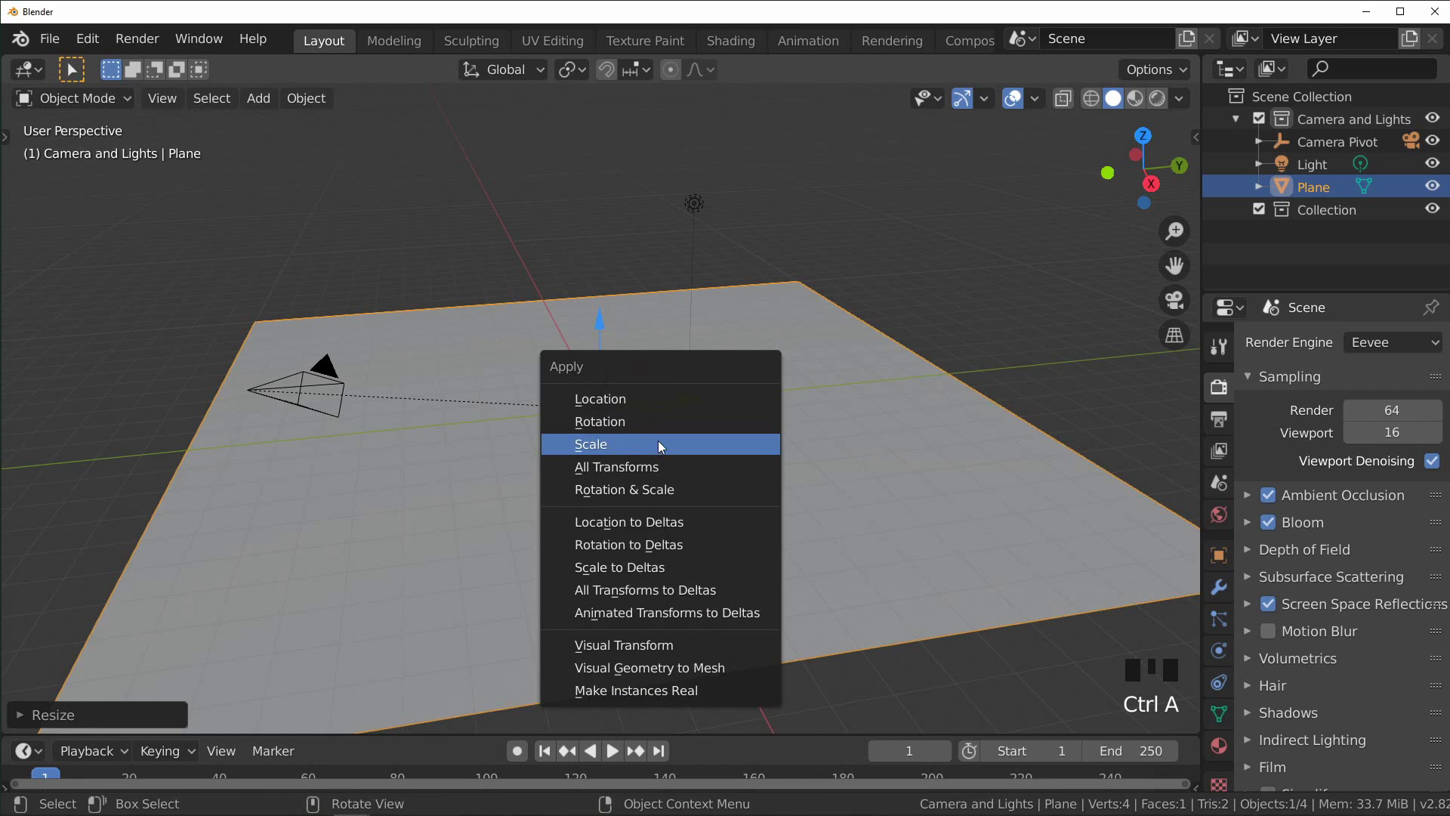
click(657, 441)
Step: Subdivide the plane's mesh in Edit Mode with 50 cuts
key(Tab)
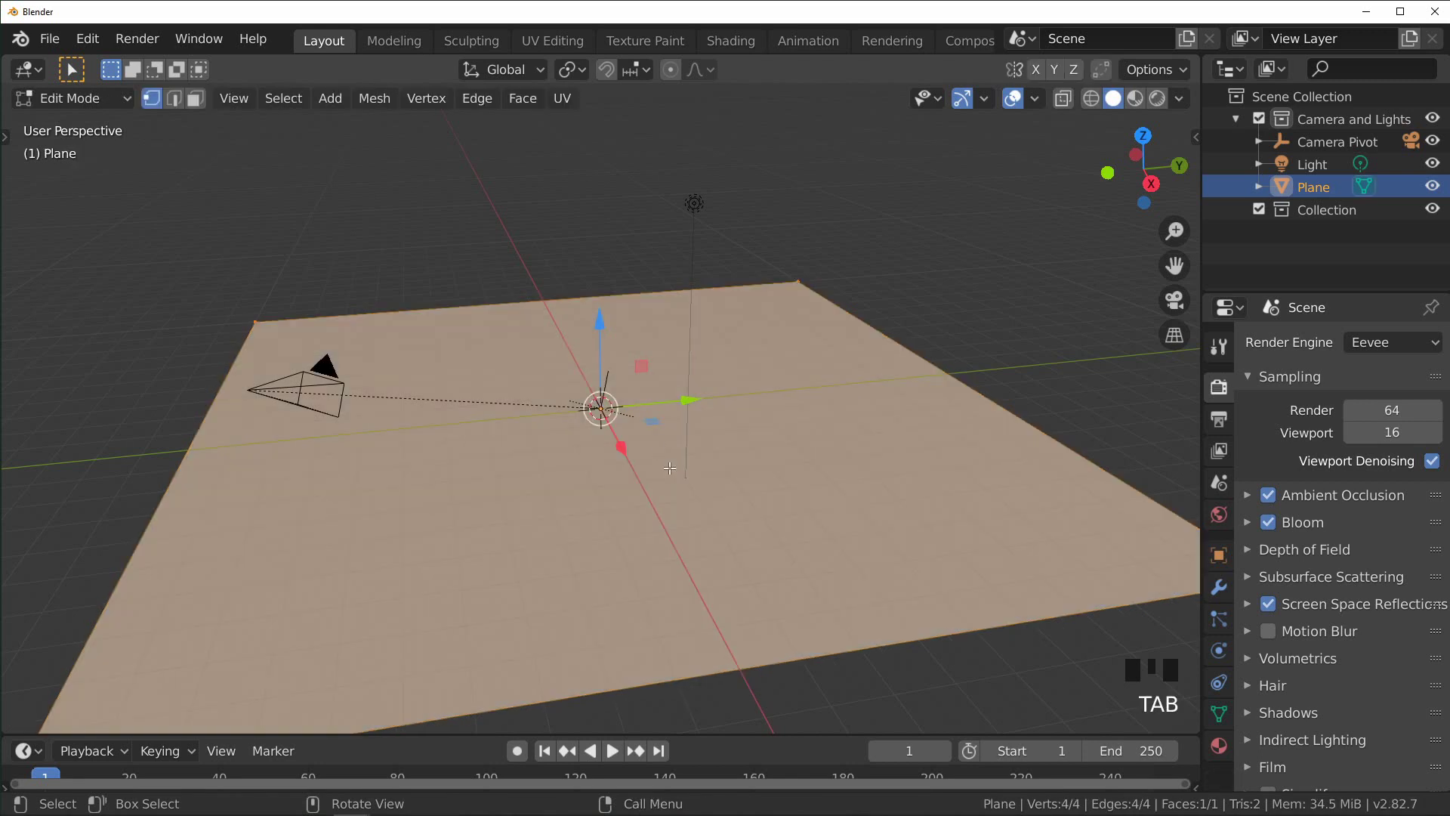
right_click(669, 468)
click(642, 227)
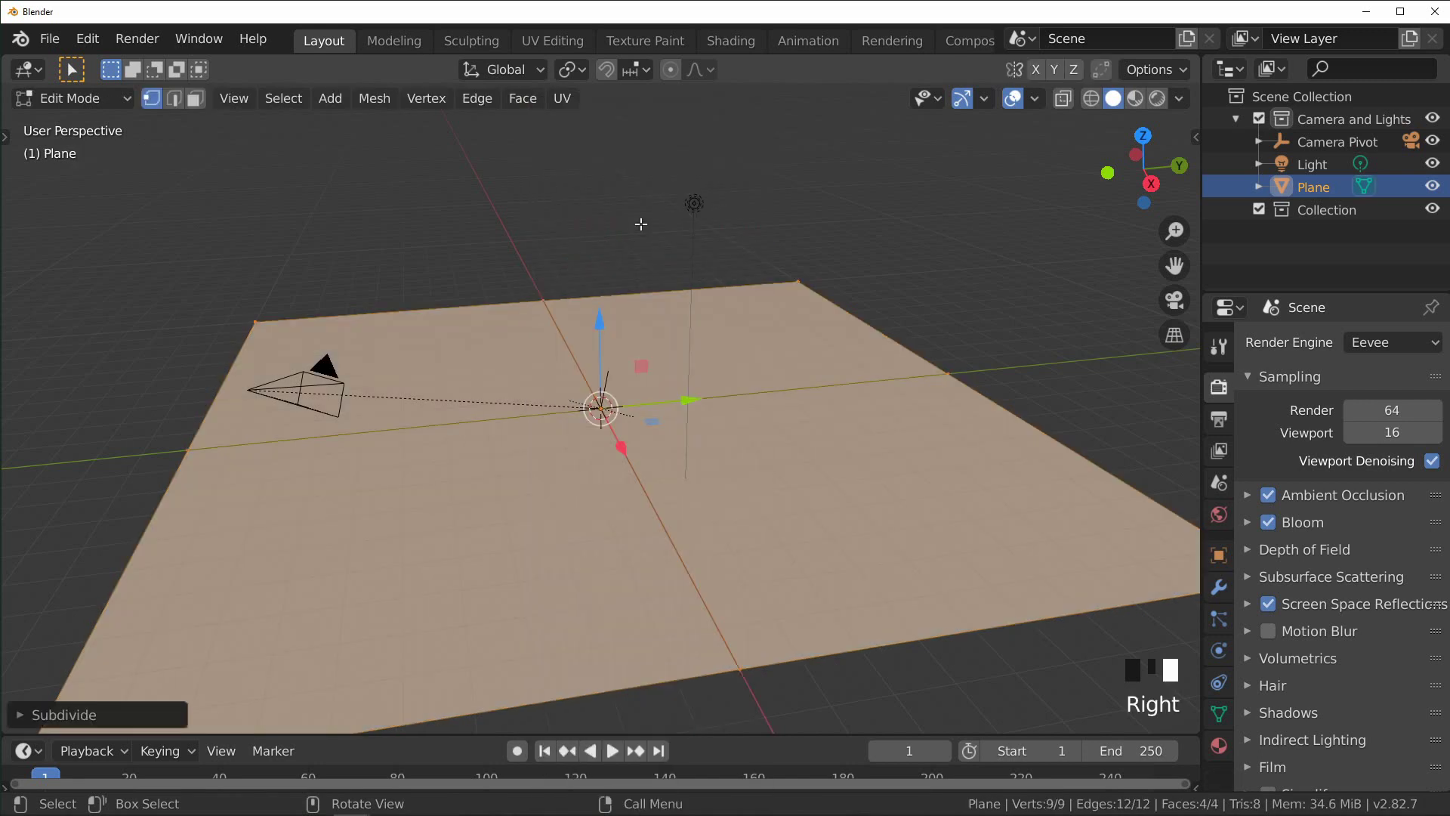
click(30, 714)
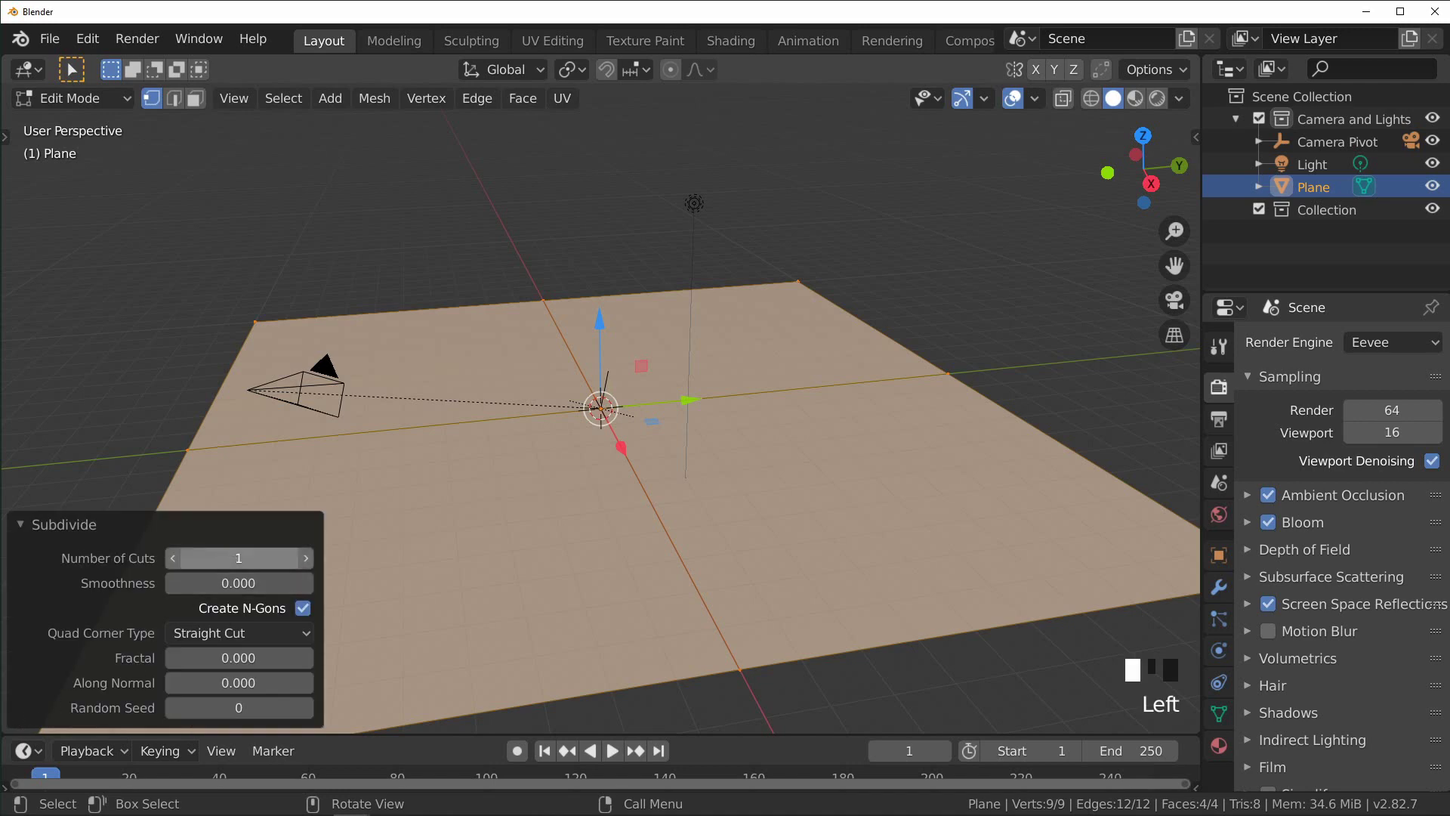
drag(235, 557, 234, 557)
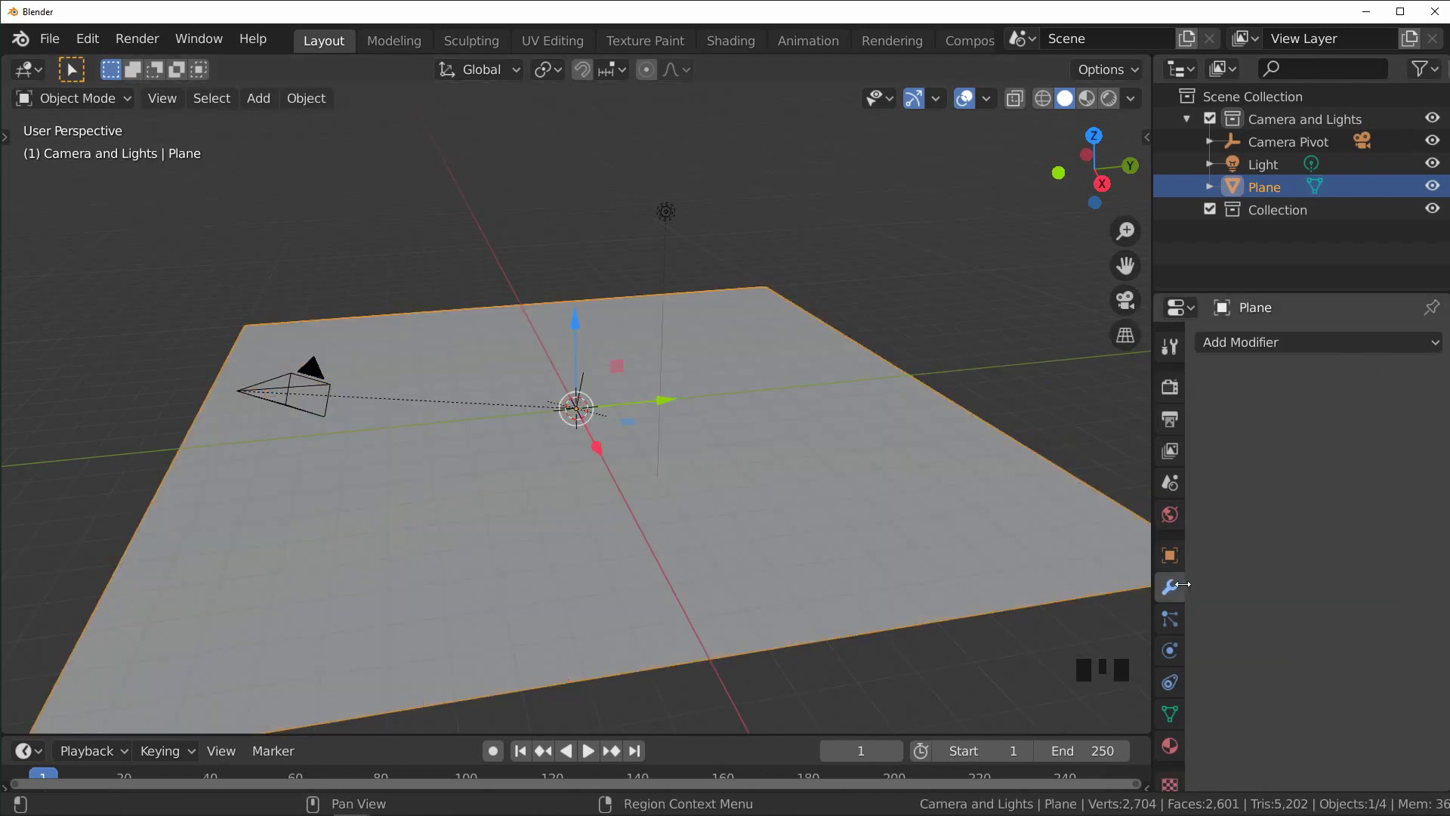
Step: Add a Displace modifier to the plane with a new Clouds texture
click(1175, 587)
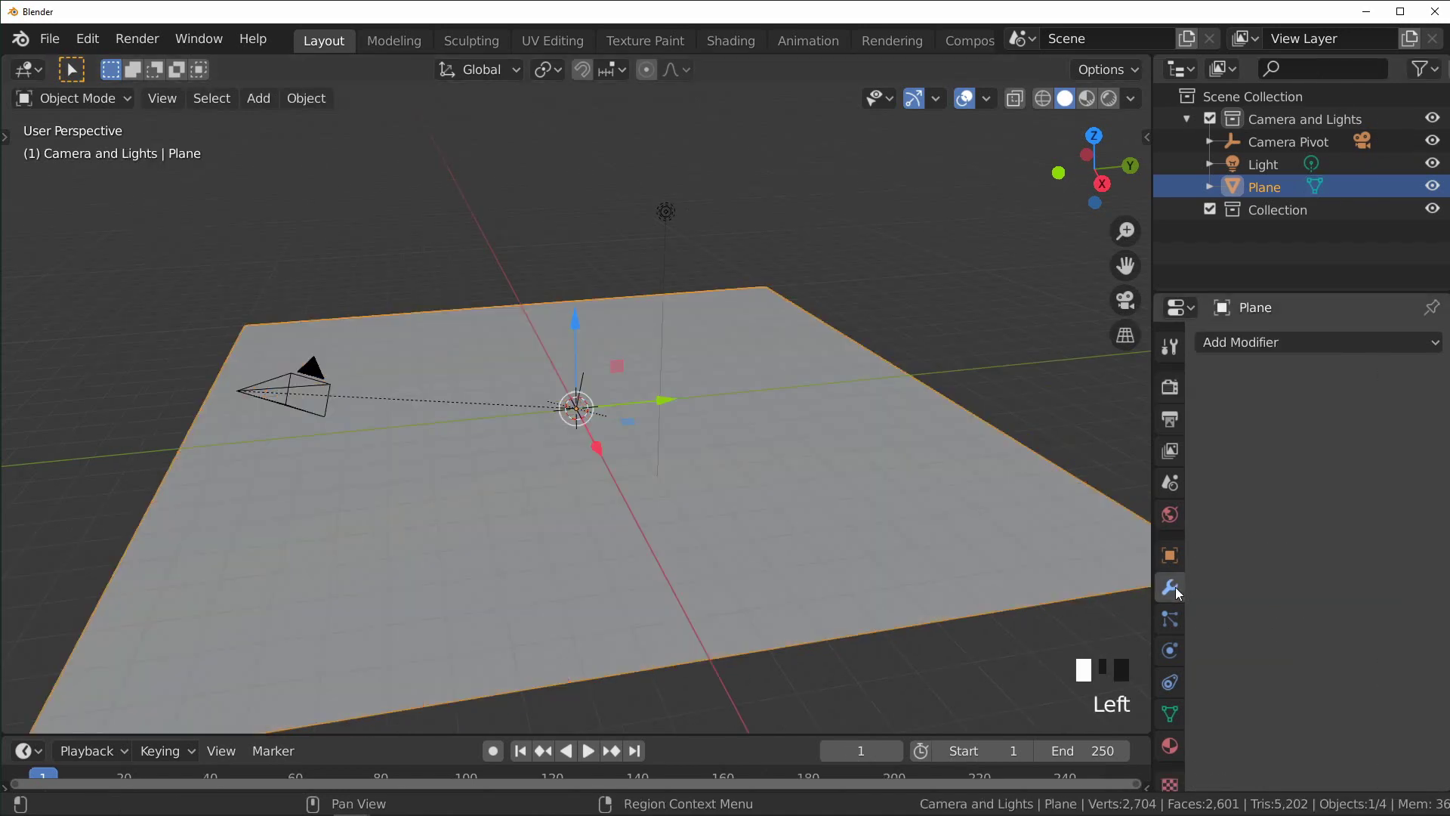
click(1293, 343)
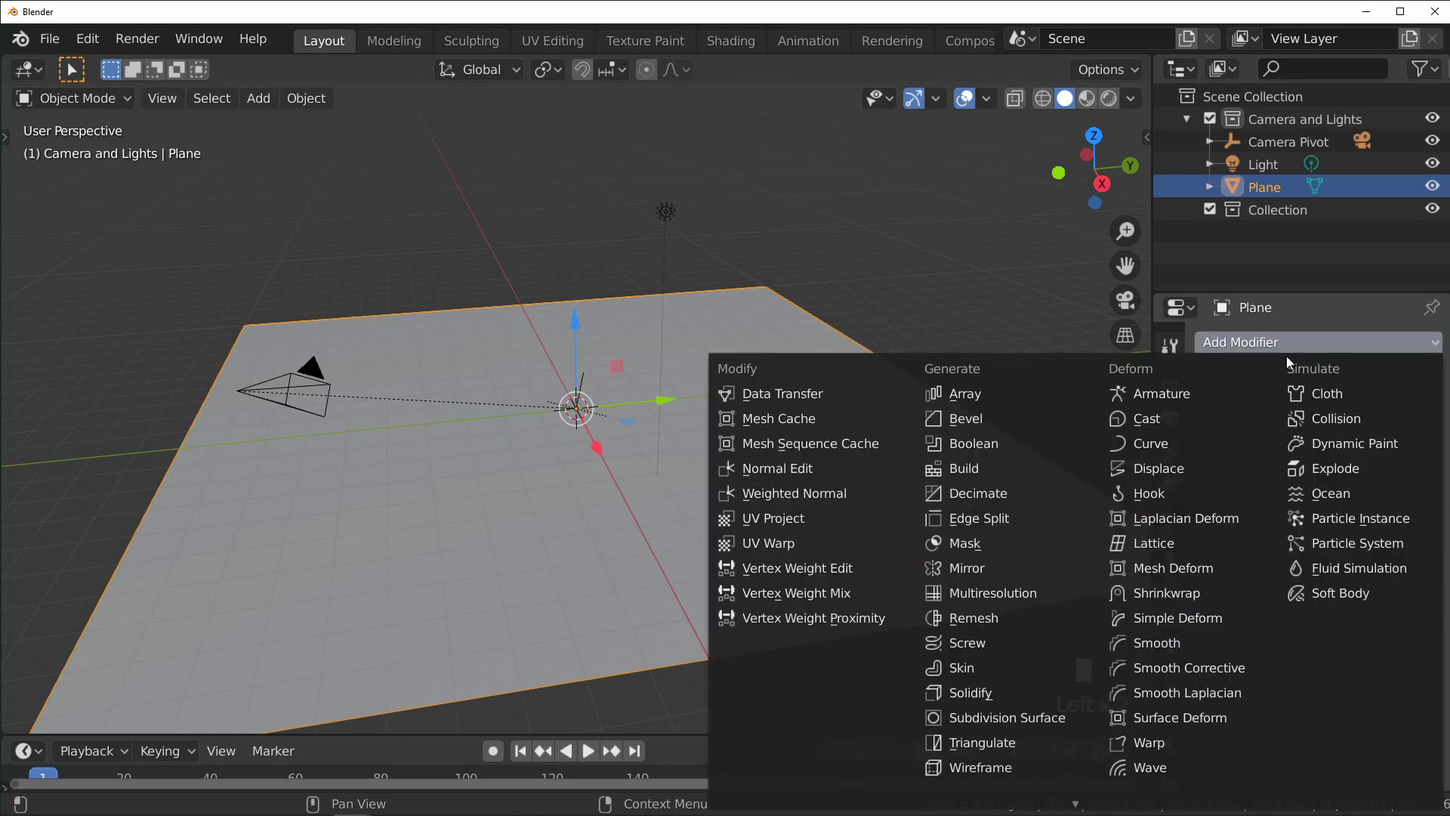
click(1182, 468)
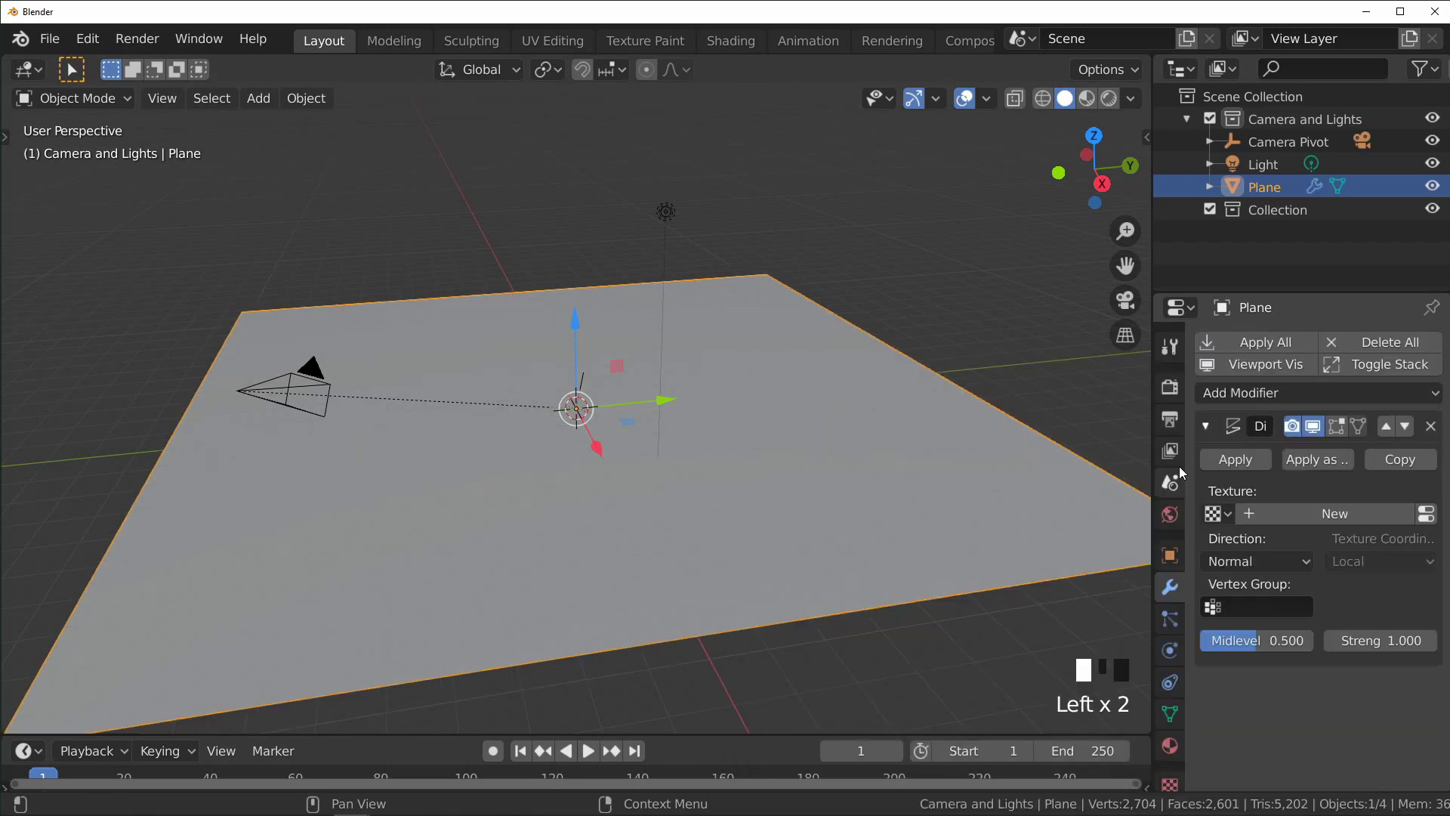
click(1270, 513)
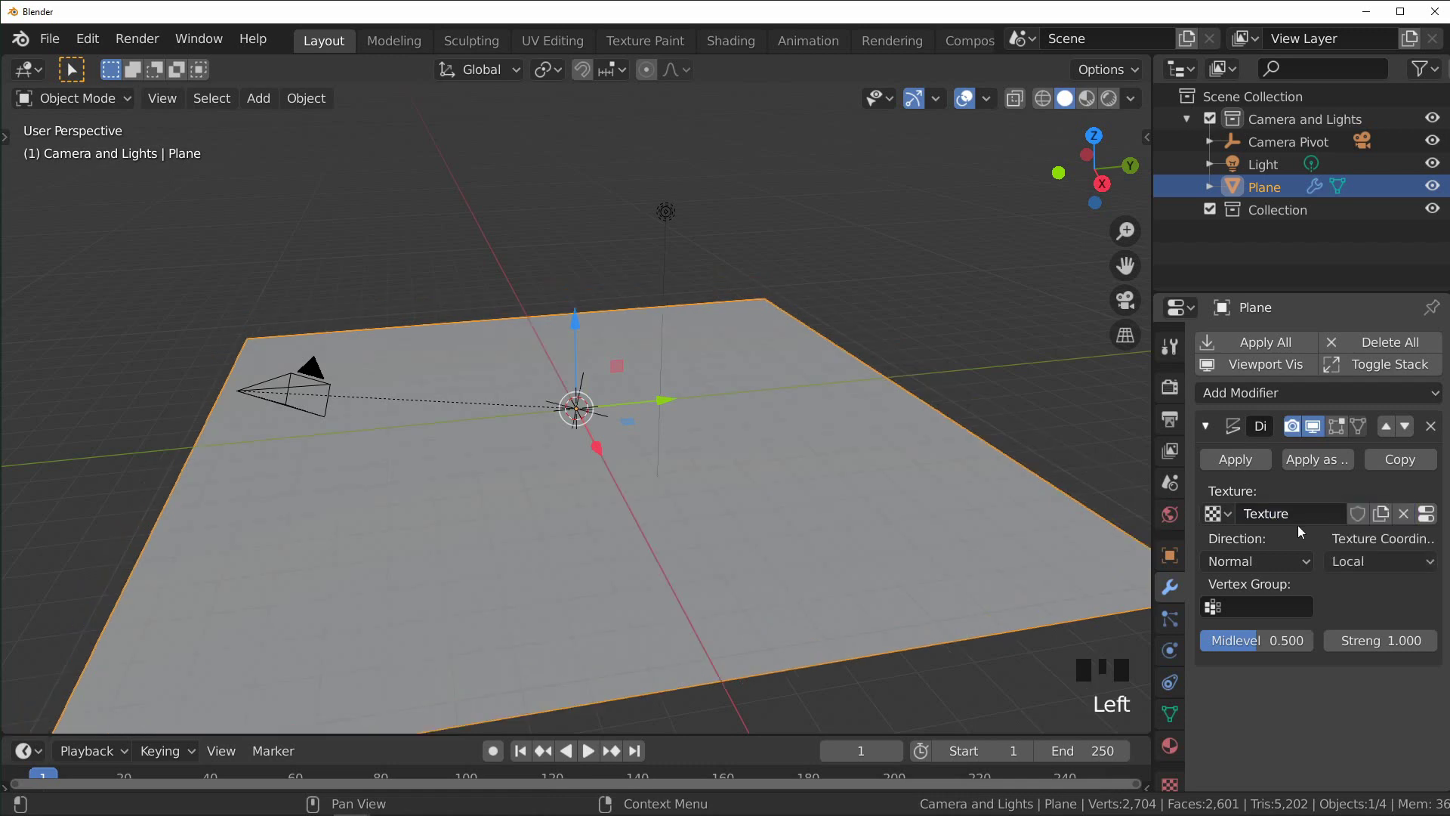
click(1426, 514)
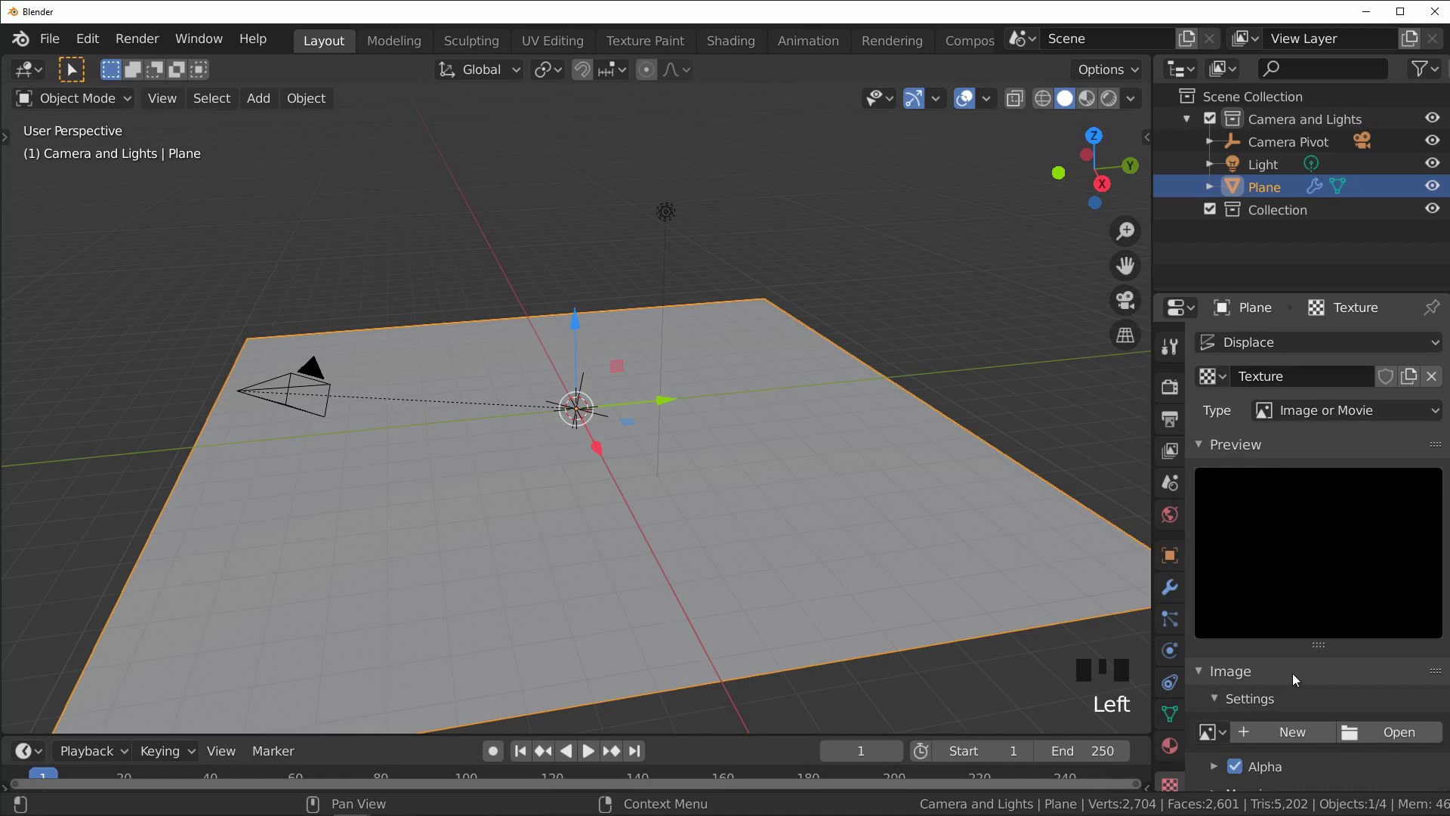
click(1329, 409)
click(1306, 484)
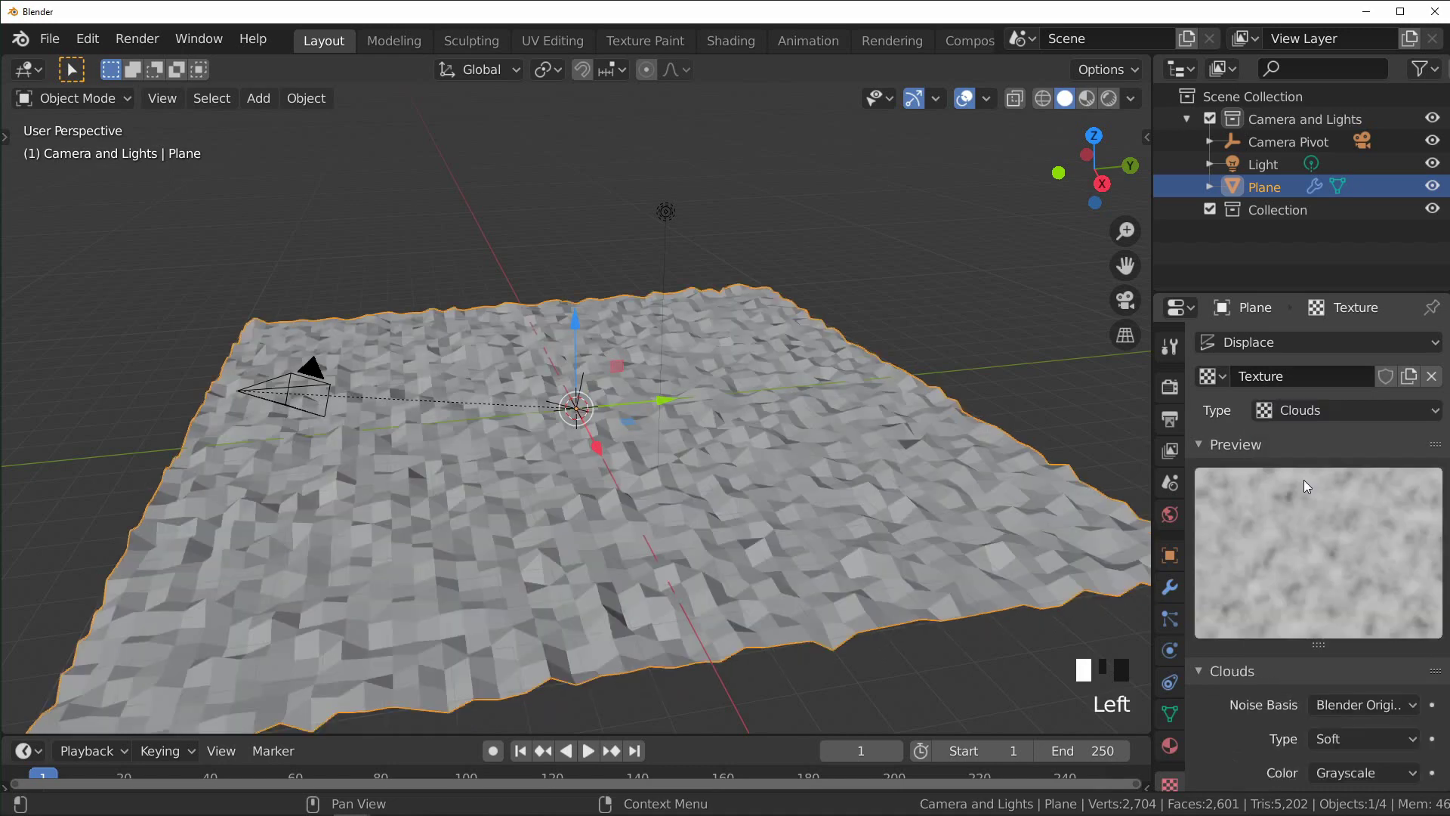
middle_drag(890, 518, 791, 500)
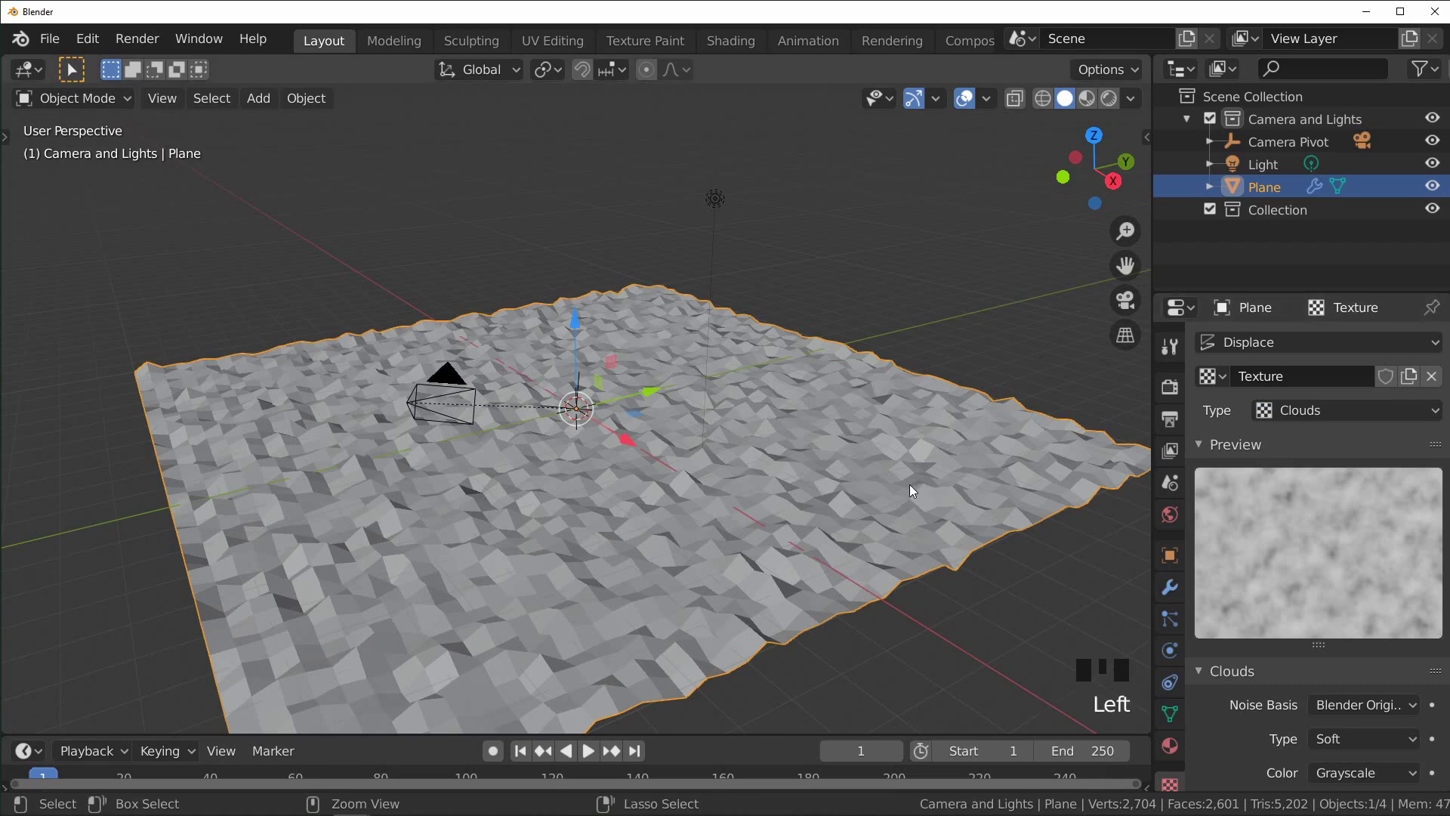
Step: Add a level 2 Subdivision Surface modifier and move it above Displace
key(ctrl+2)
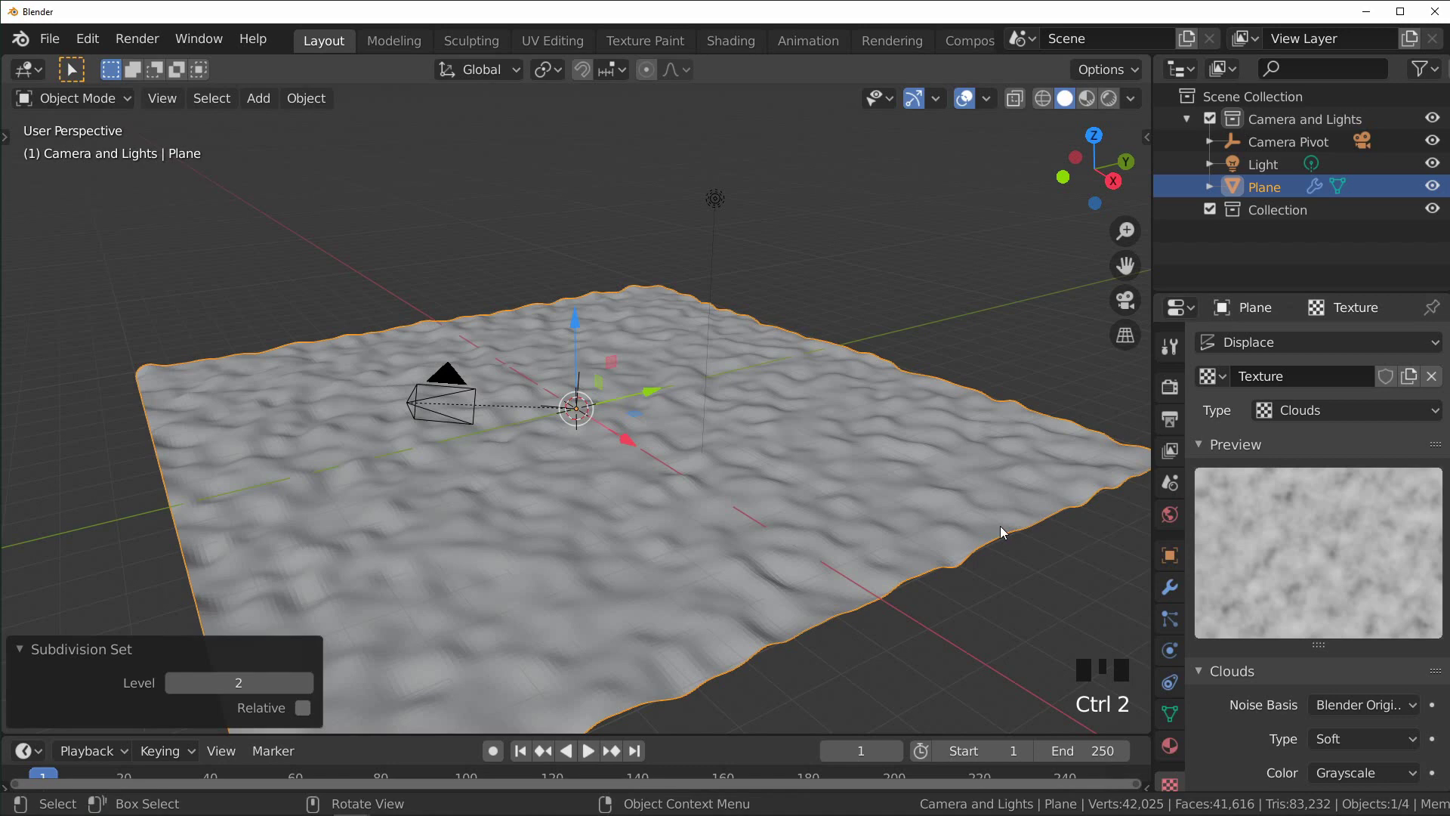
click(1169, 586)
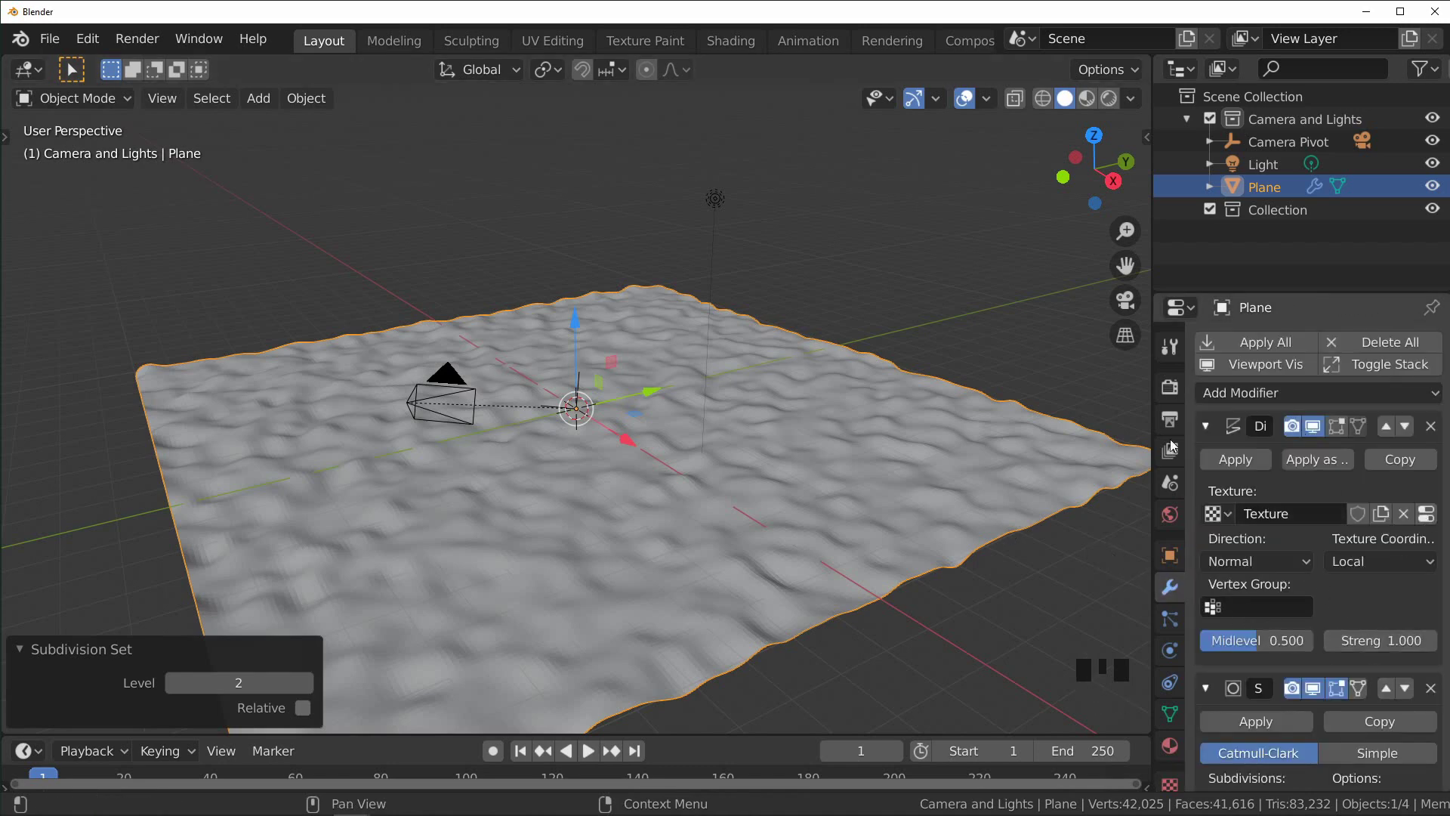
click(1387, 685)
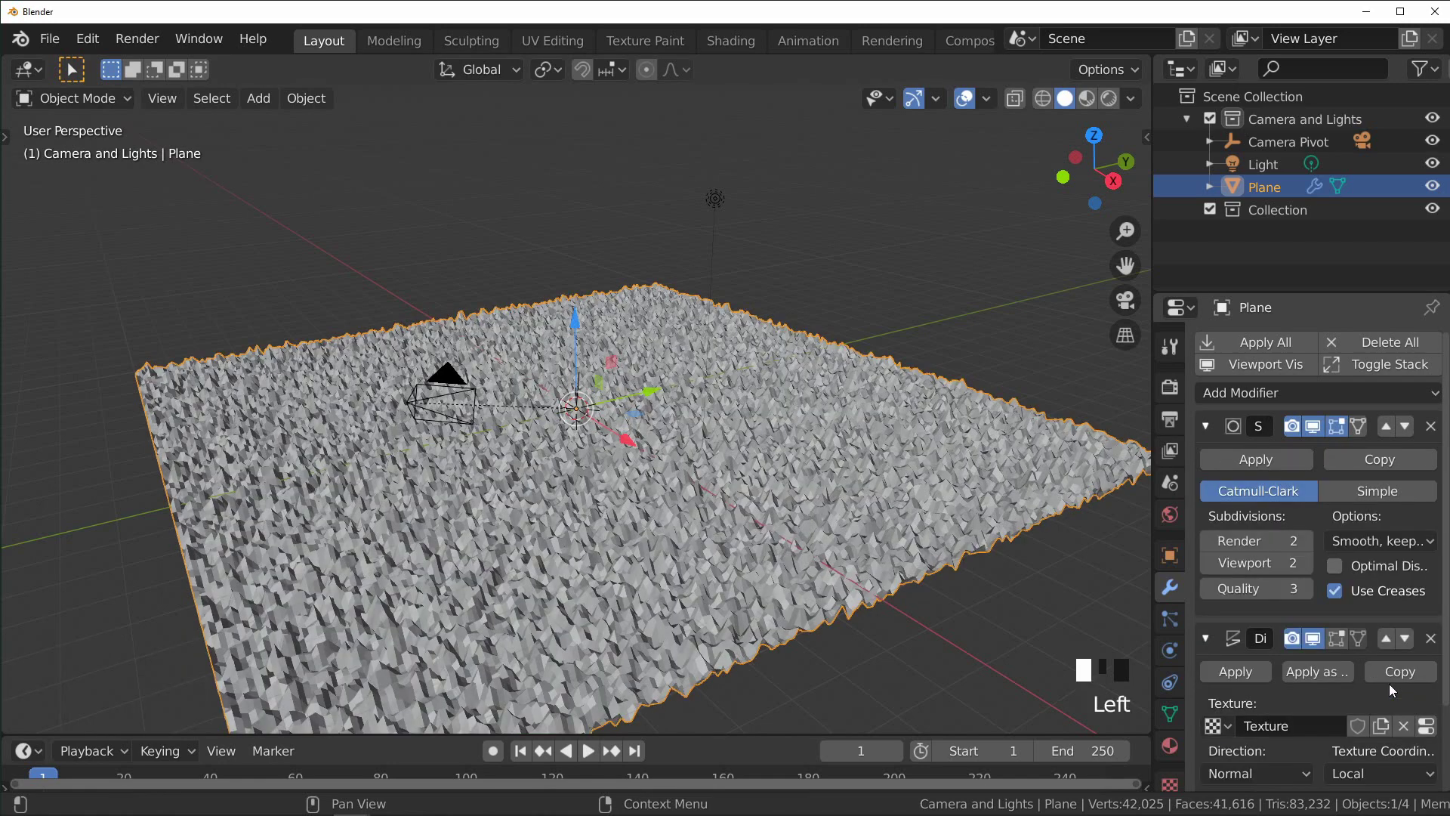
drag(1151, 427, 1085, 426)
click(1143, 426)
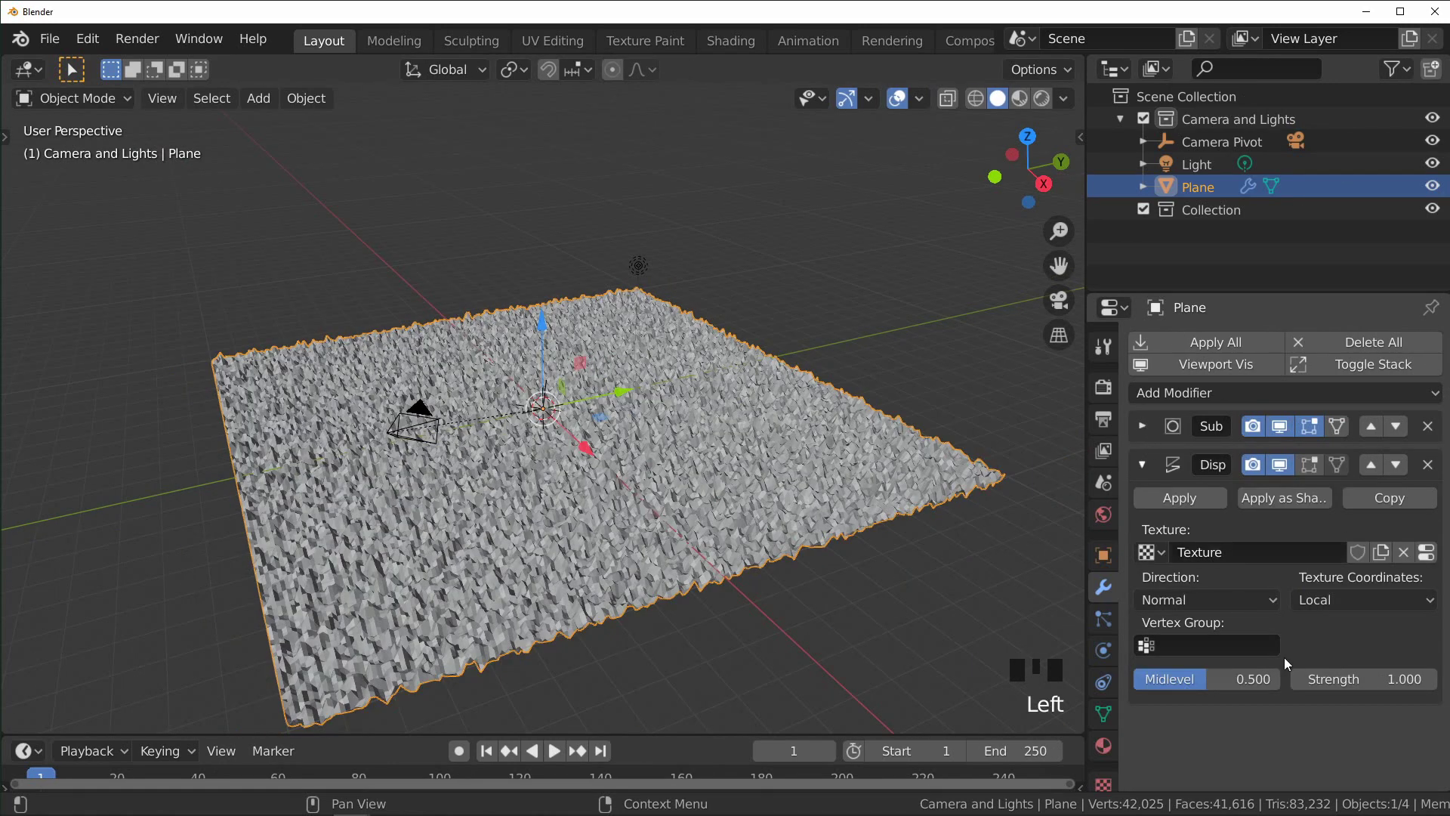
Step: Switch the Displace texture coordinates to Object and add a Plain Axes empty at the plane's edge
click(1350, 600)
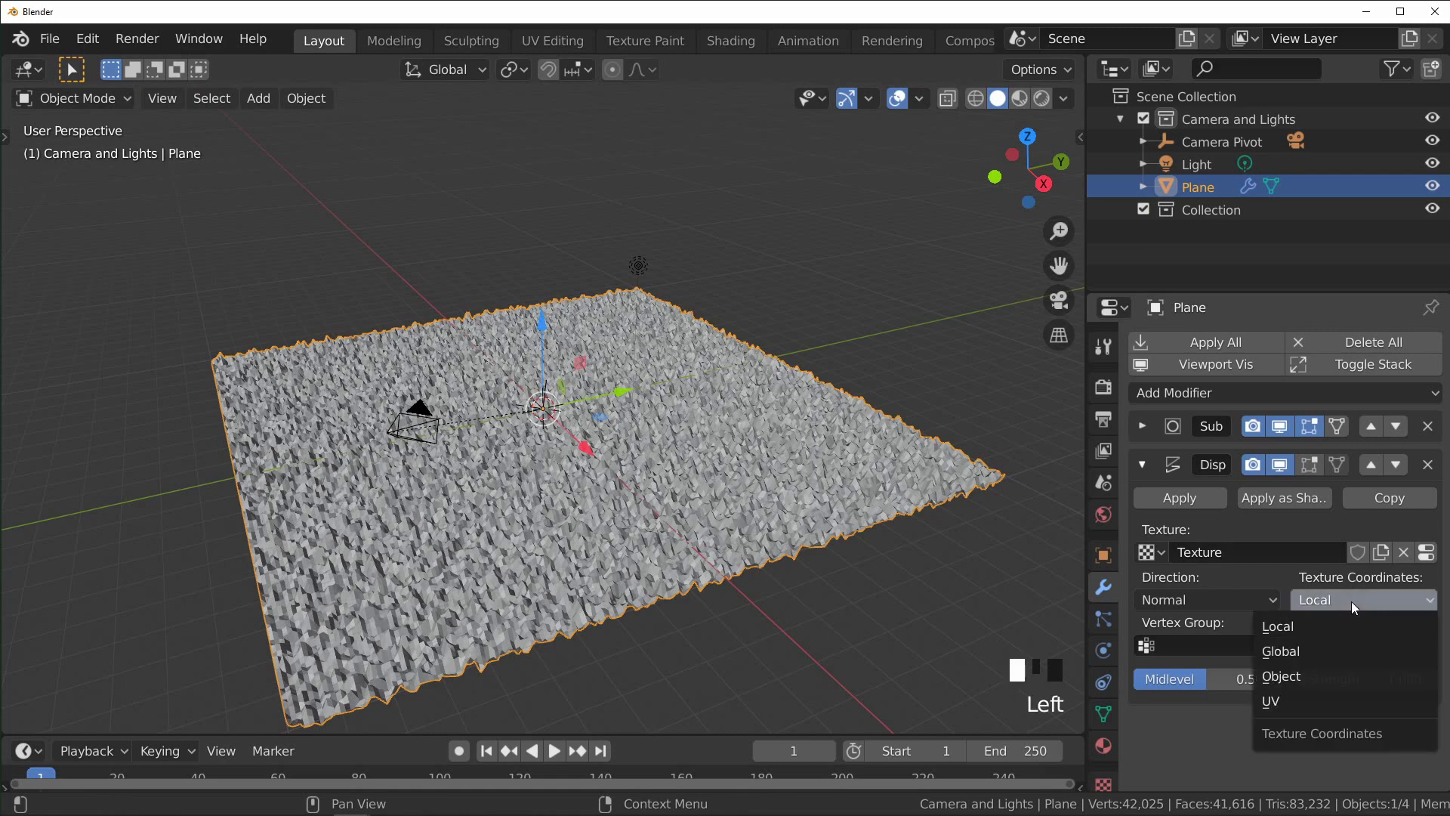
click(1300, 677)
key(alt+a)
key(shift+a)
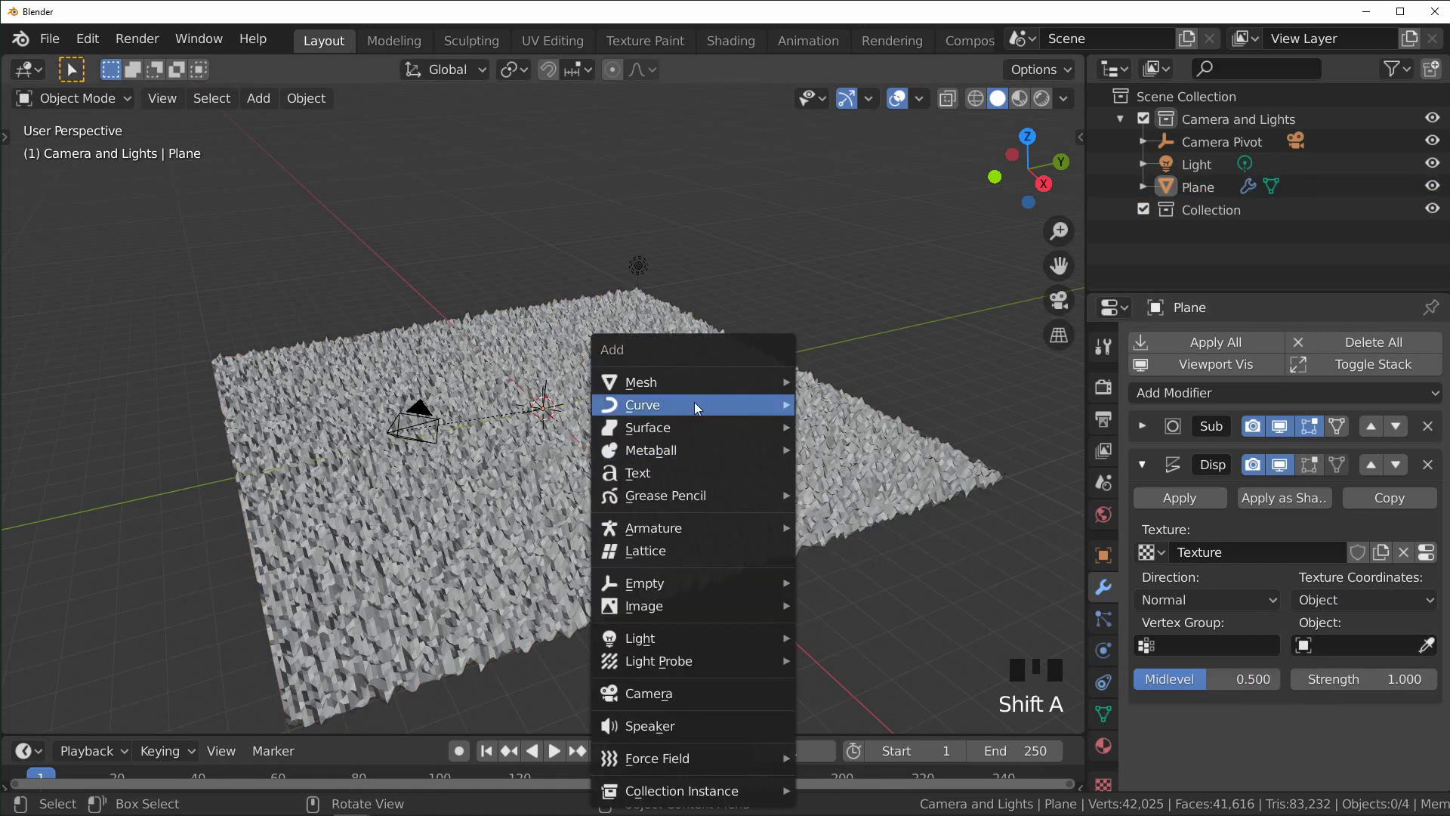
mouse_move(705, 585)
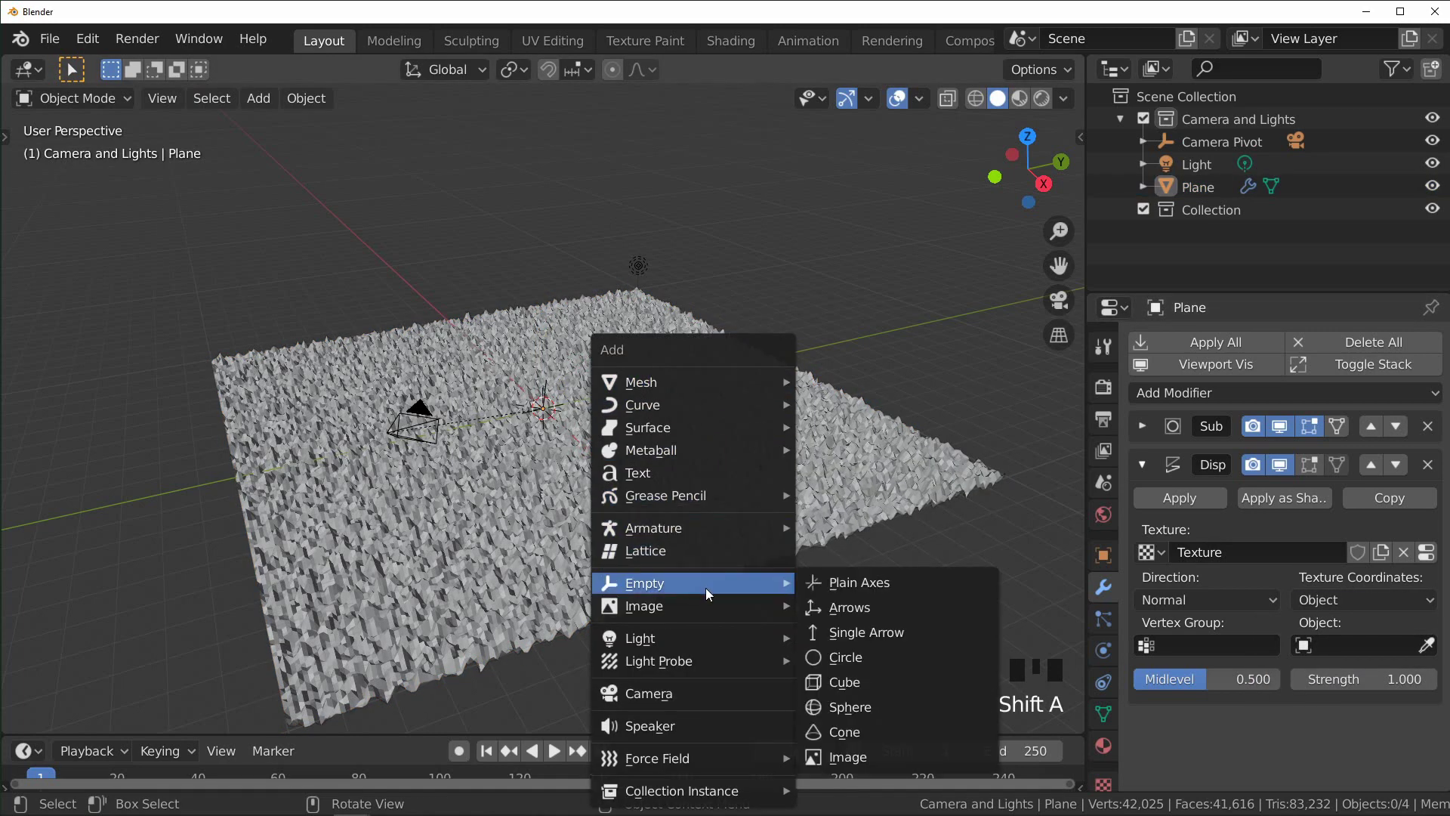
click(878, 583)
middle_drag(680, 453, 649, 422)
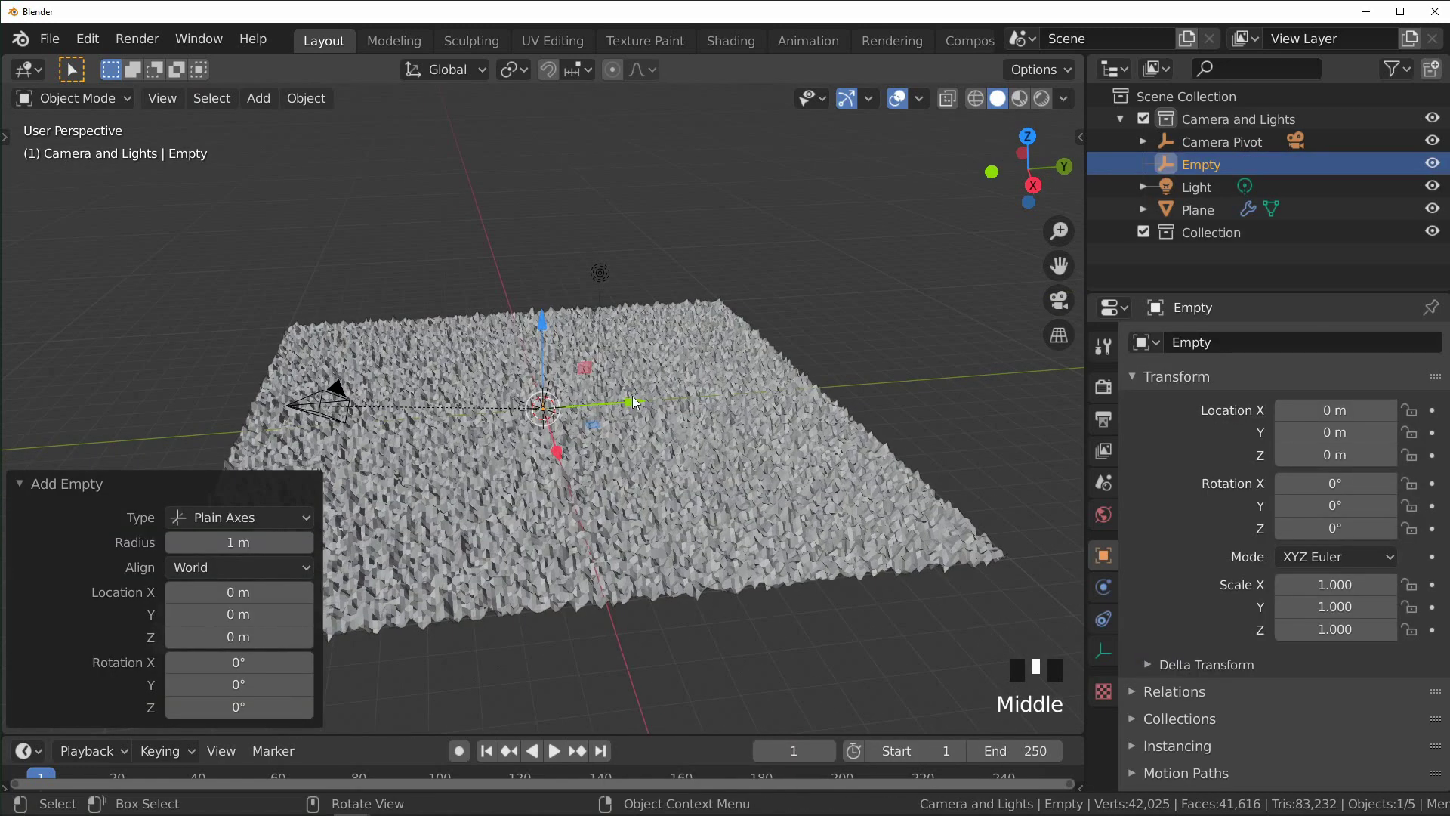
drag(544, 408, 1023, 370)
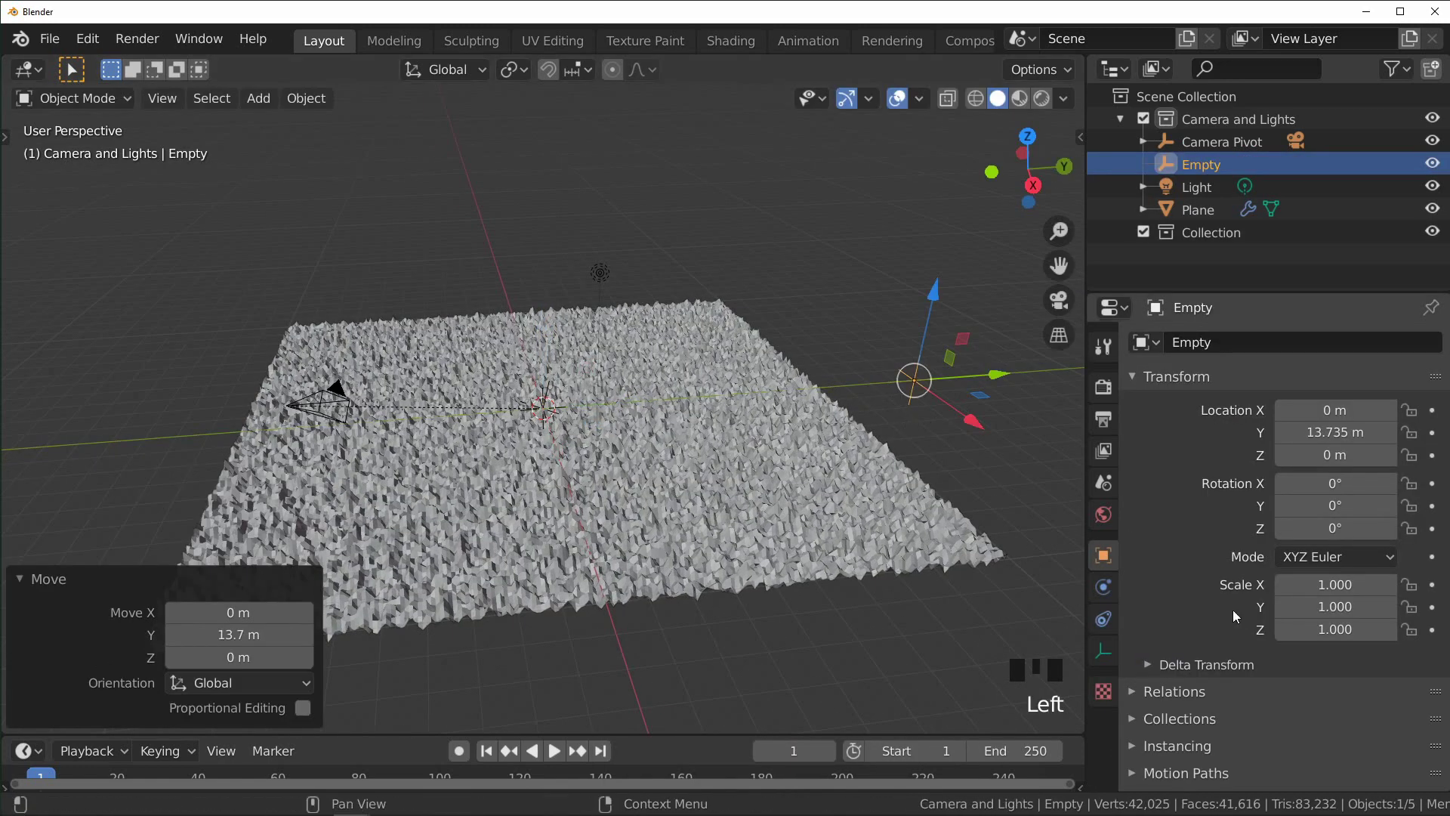
Step: Assign the Empty as the Displace texture object and slide it to Y 13.735 m
click(906, 534)
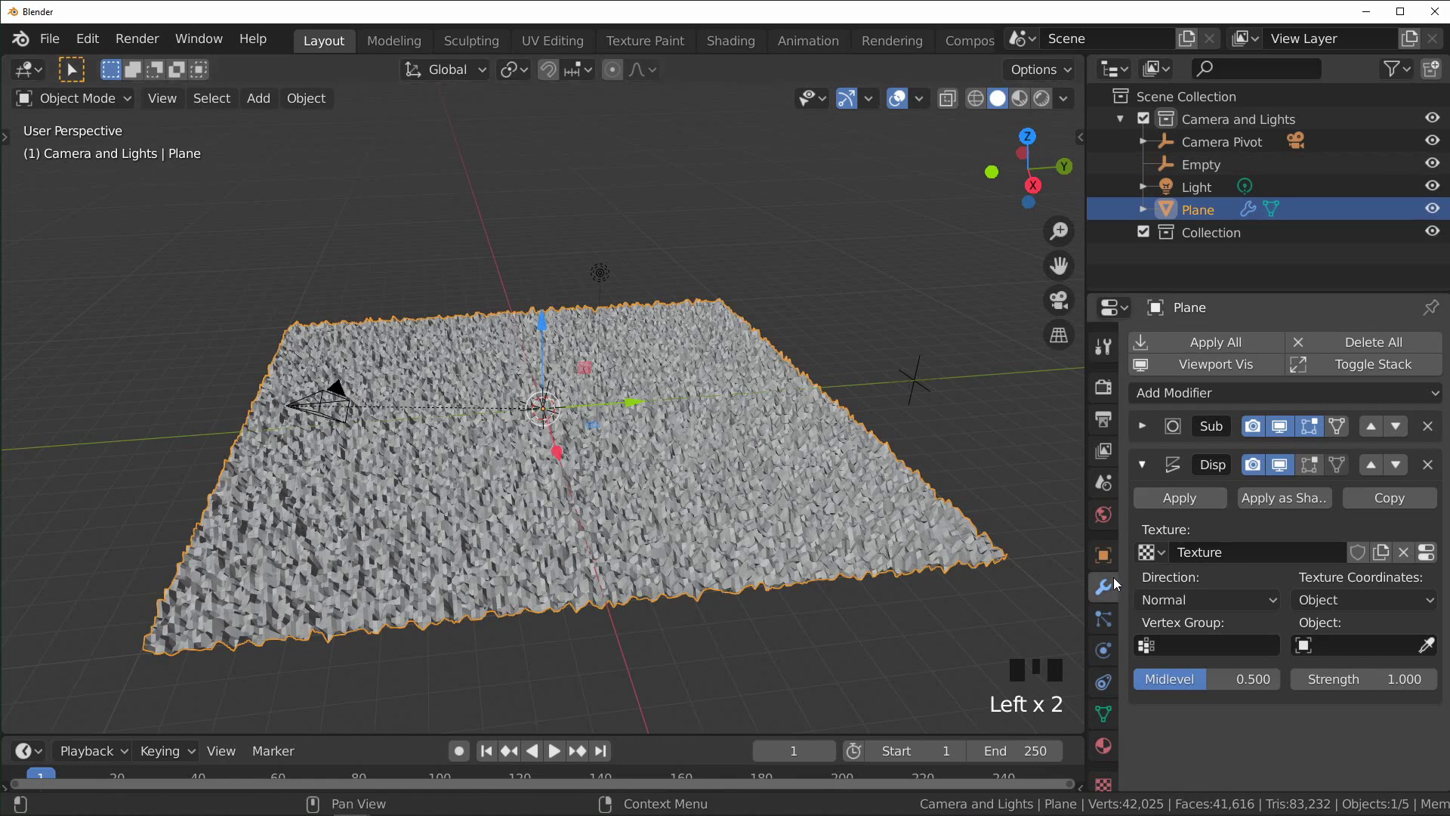
click(1426, 644)
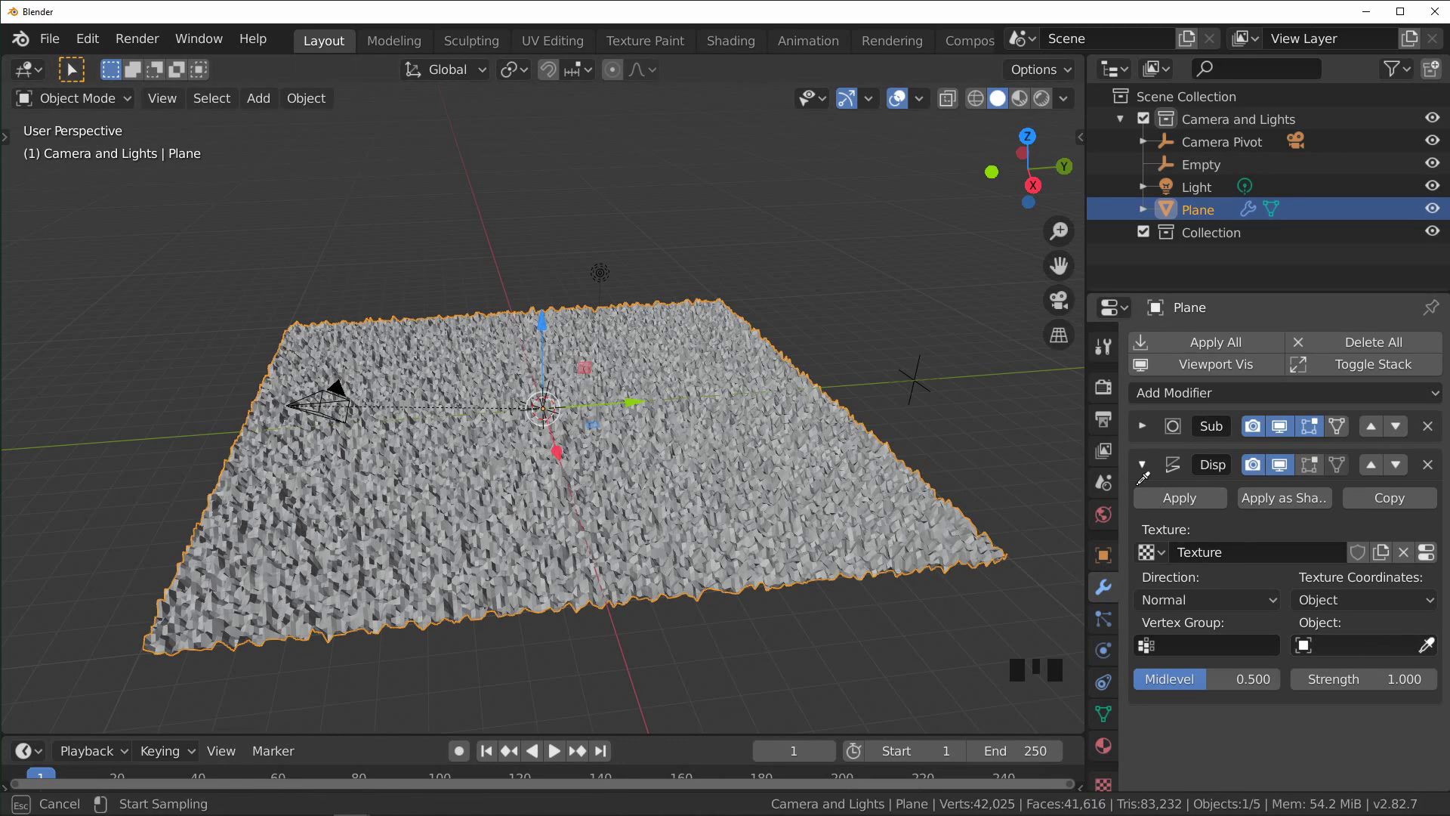
click(915, 378)
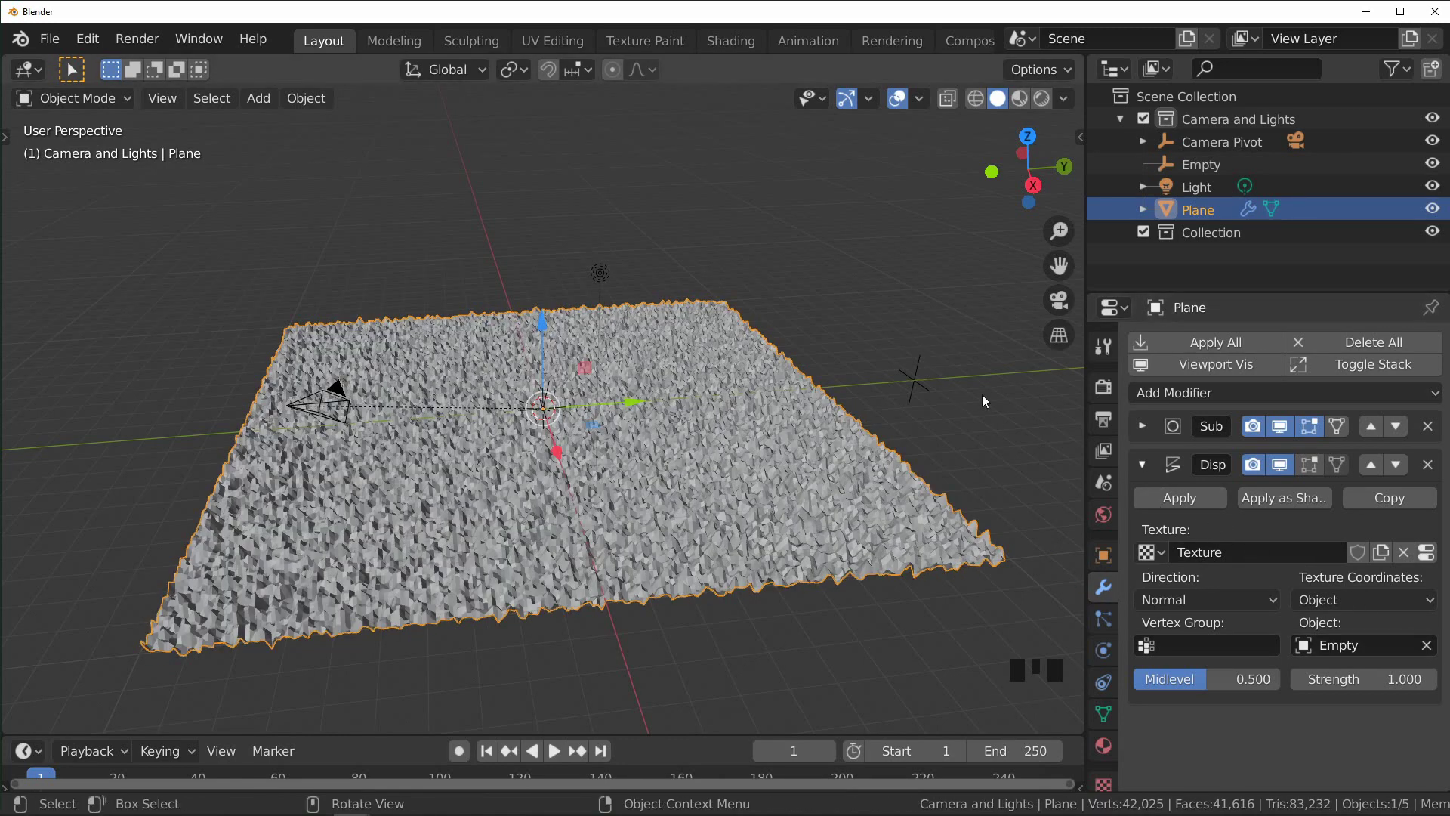
click(918, 378)
mouse_move(1031, 372)
mouse_down()
mouse_move(1088, 369)
mouse_move(1025, 370)
mouse_up()
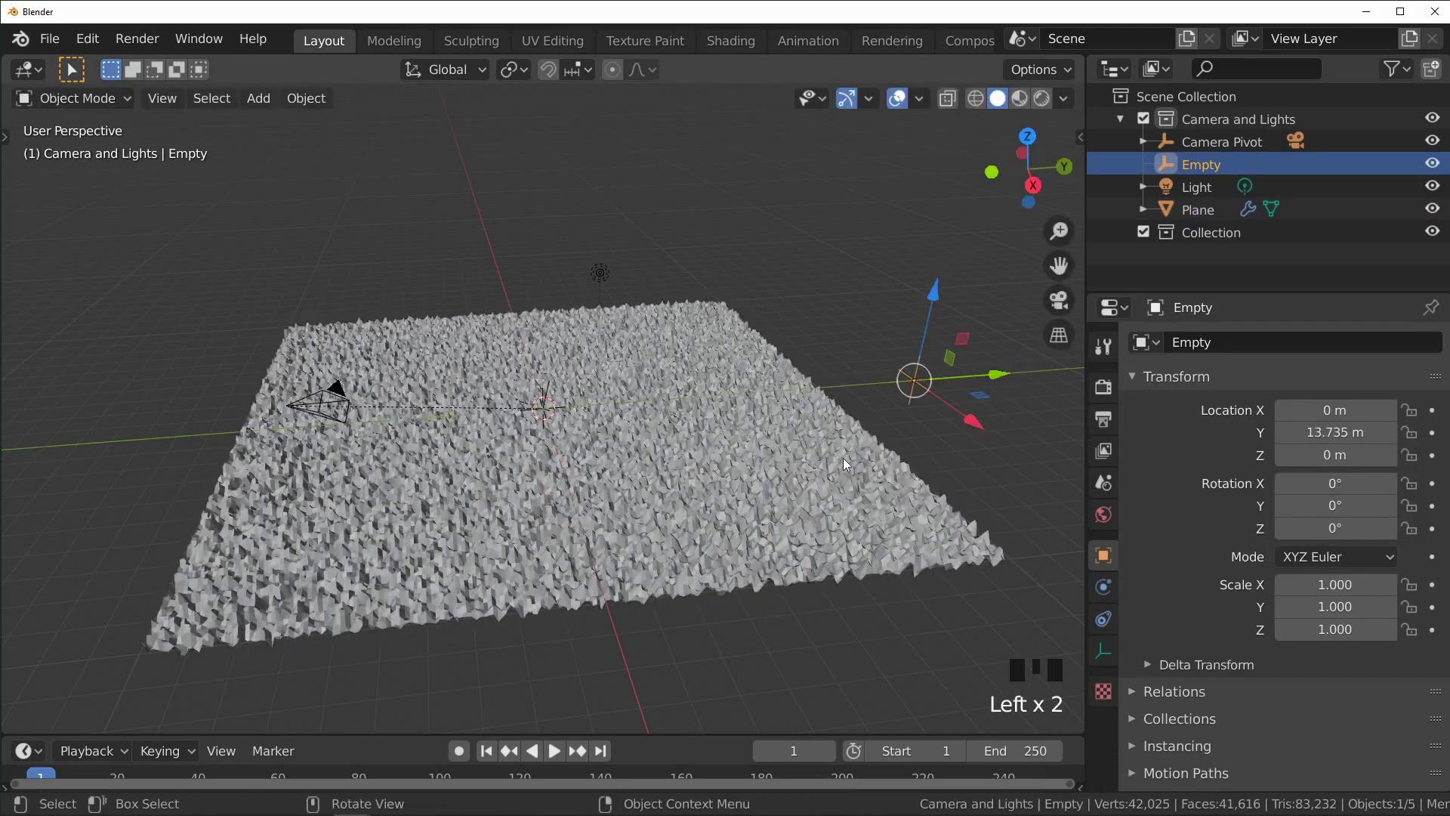
key(s)
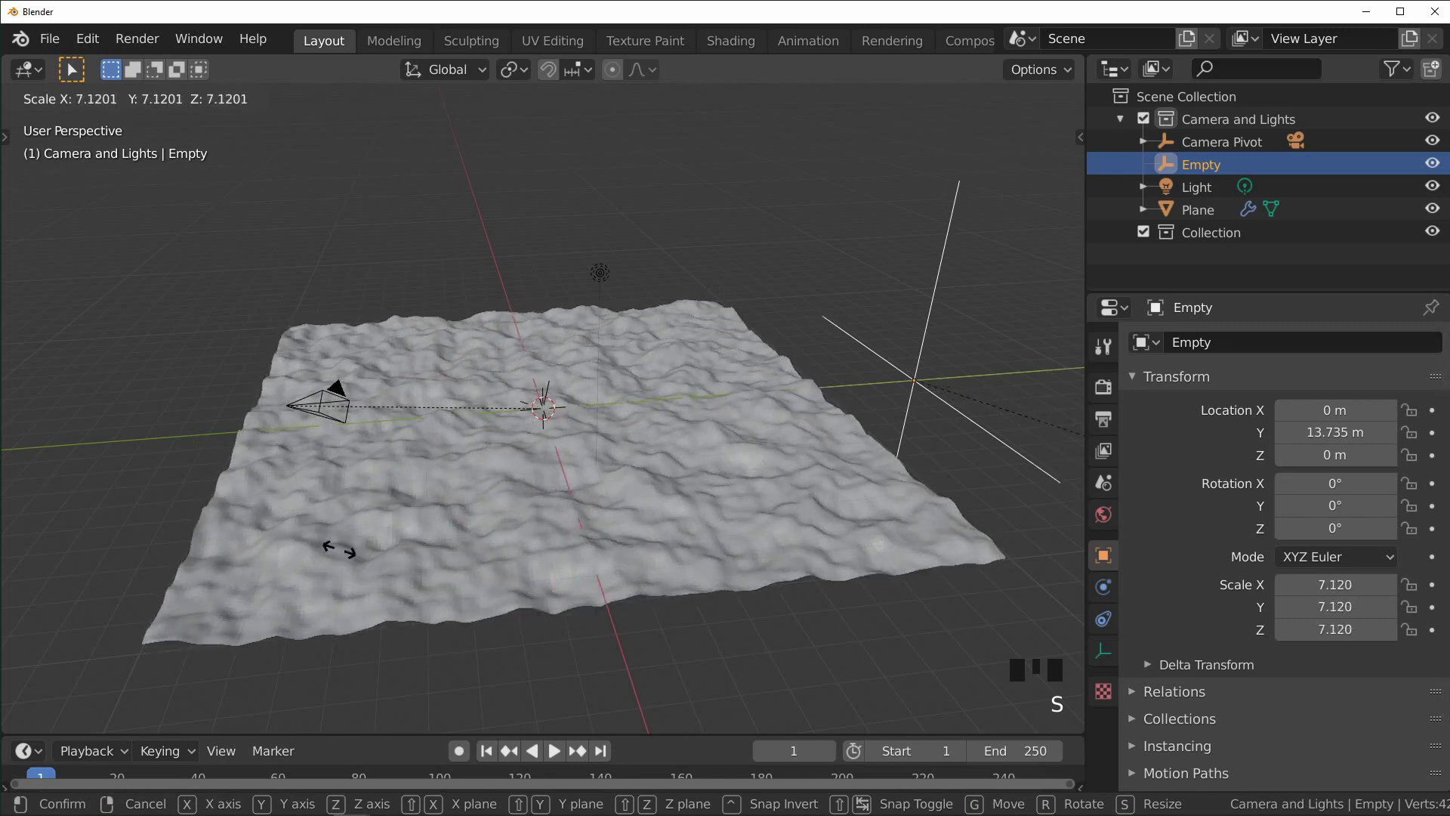
key(Escape)
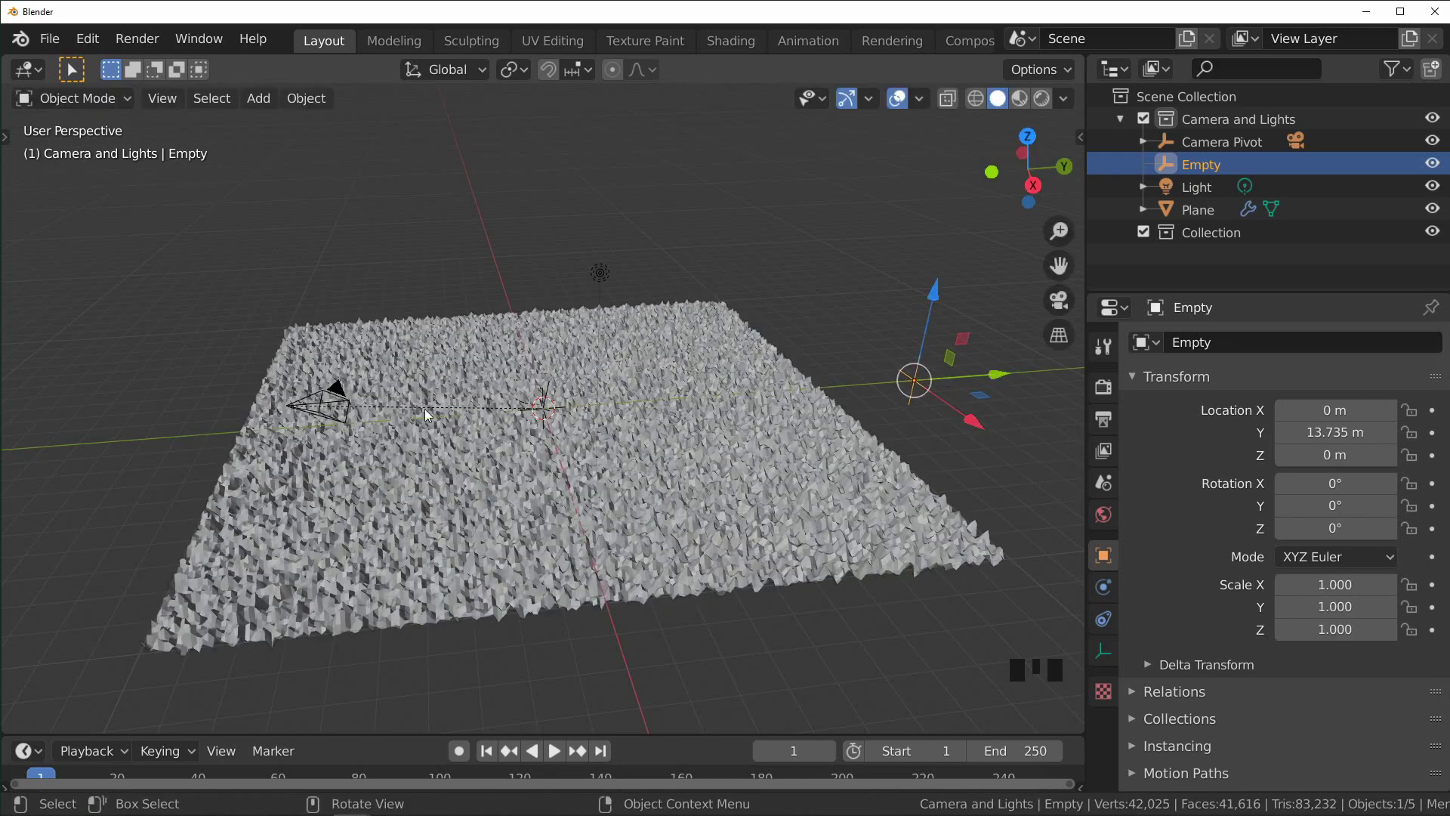
Step: Set the plane's Clouds texture Size to 5
click(817, 465)
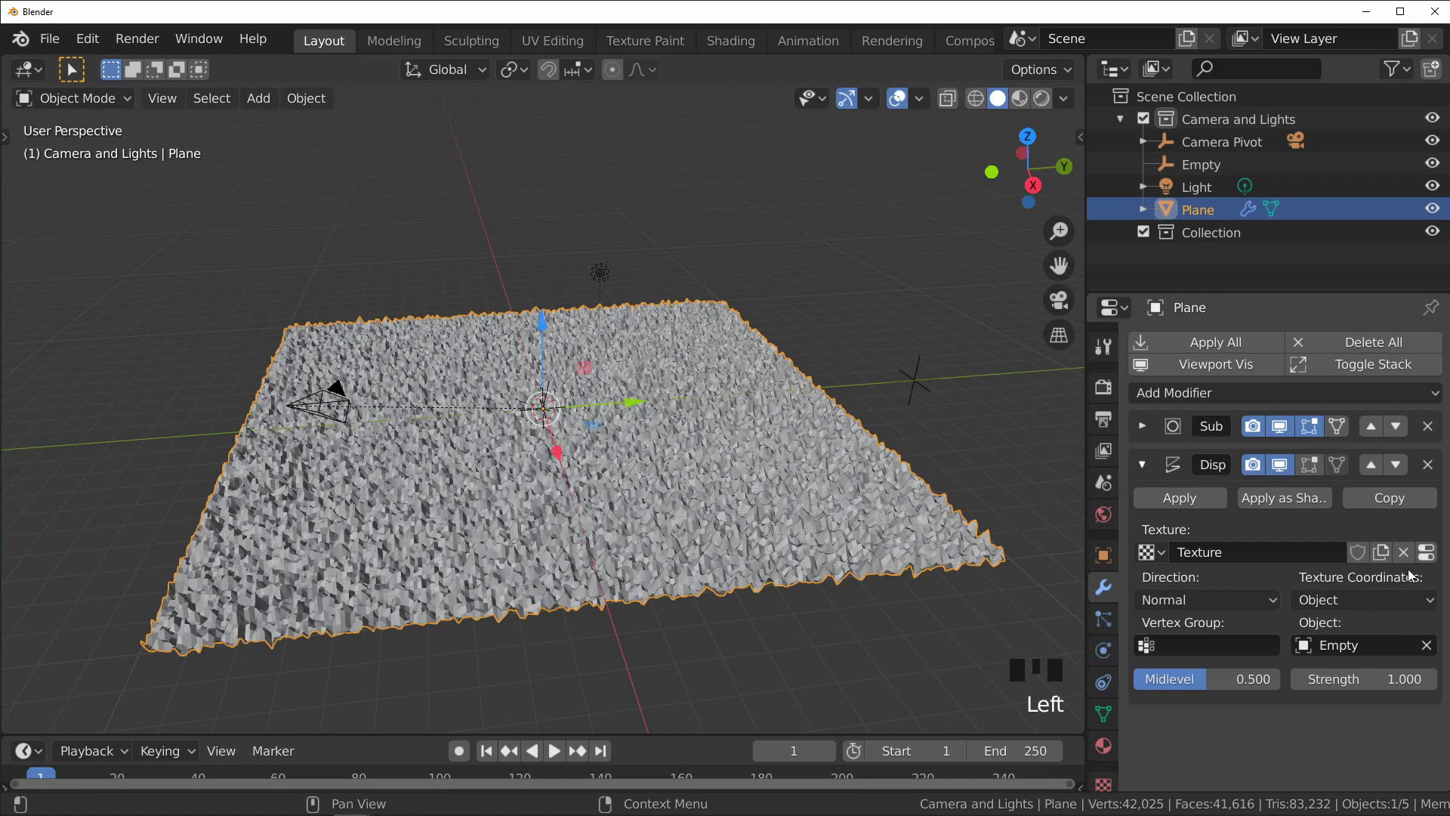
click(1425, 552)
scroll(1251, 618, down, 4)
scroll(1251, 617, down, 3)
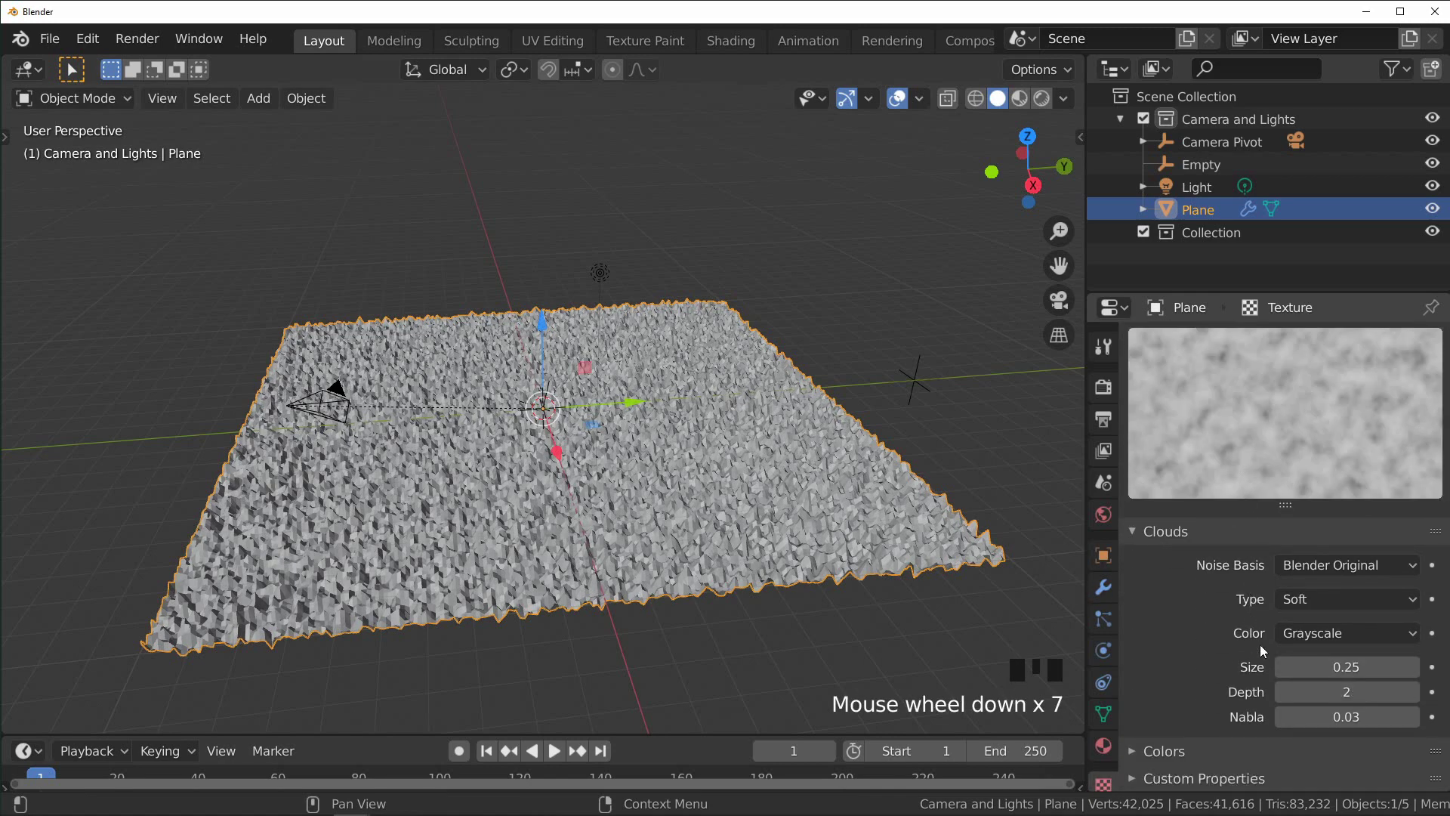
click(1346, 668)
text(5)
click(1223, 650)
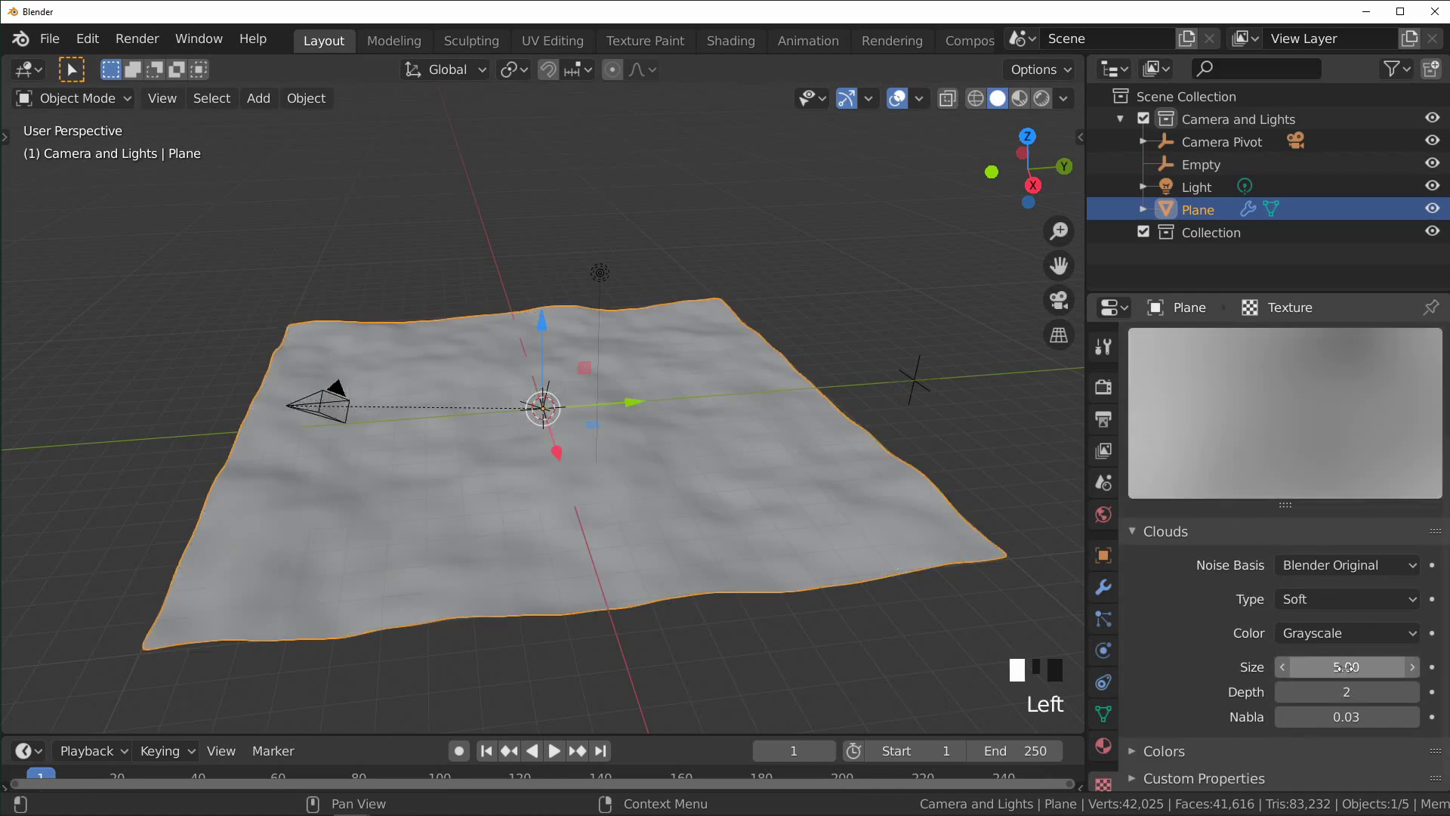
Step: Set the Displace Midlevel to 0 and Strength to 5.7
click(1106, 587)
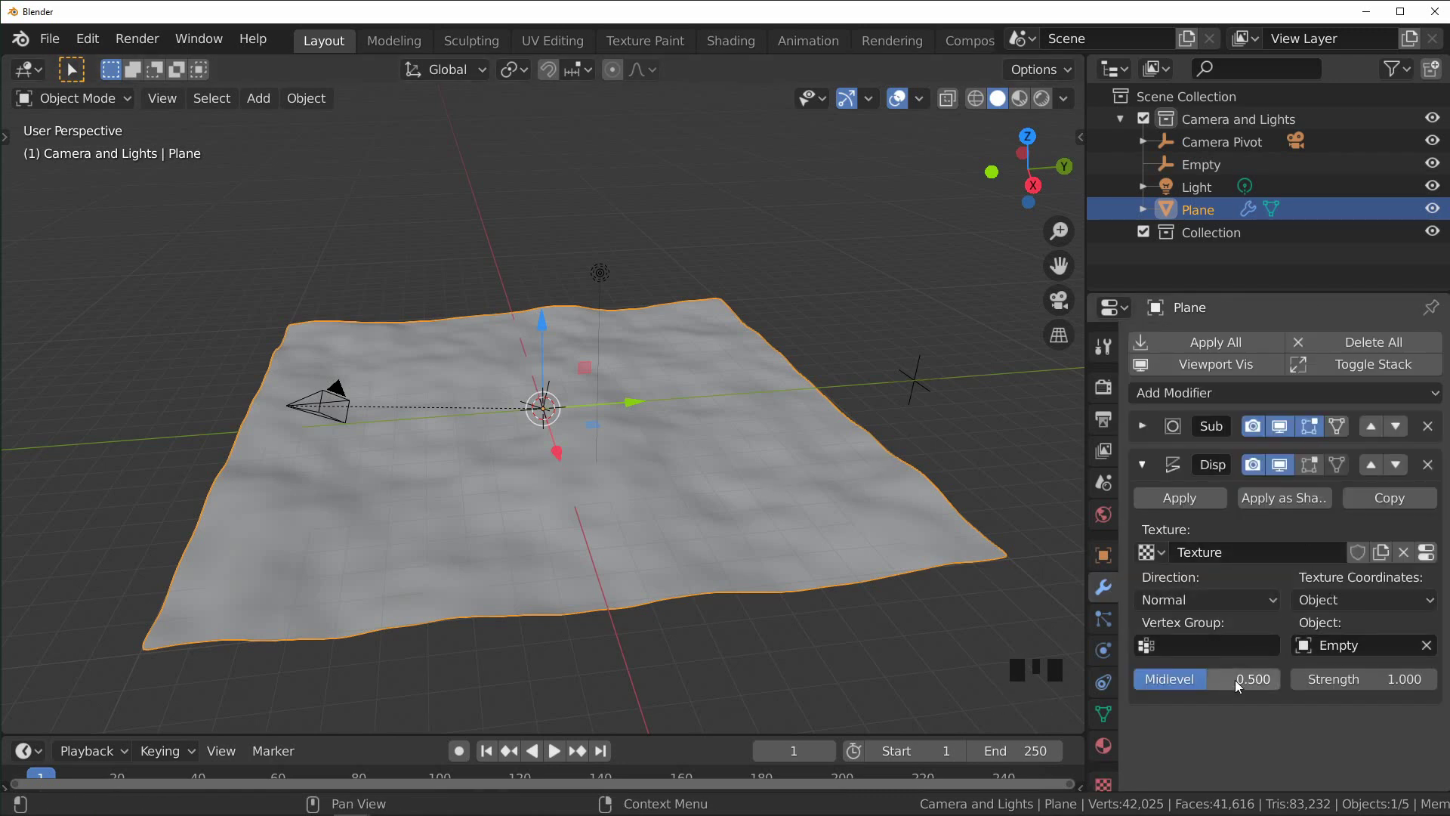
drag(1236, 686, 1163, 686)
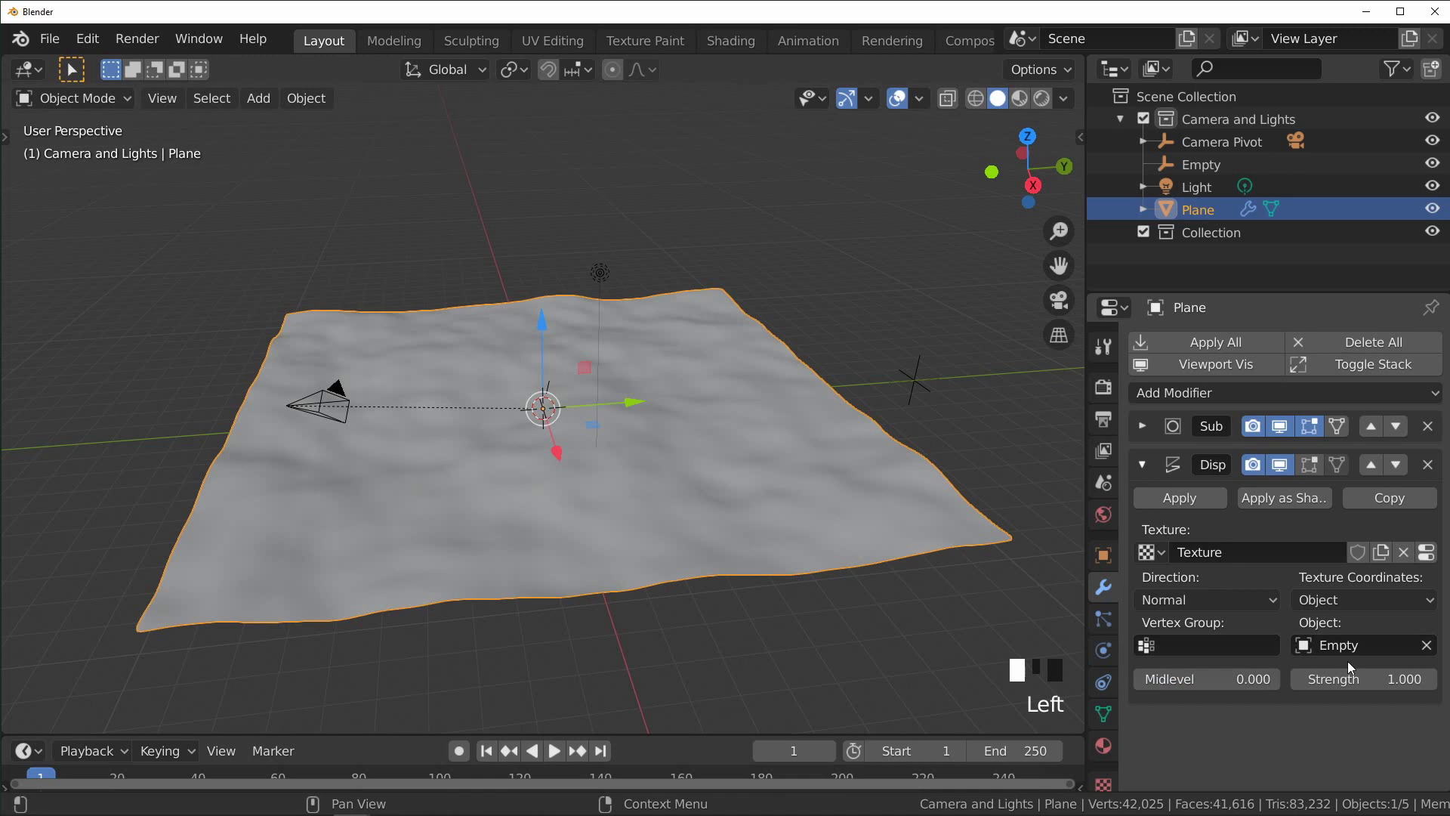
drag(1351, 679, 1412, 679)
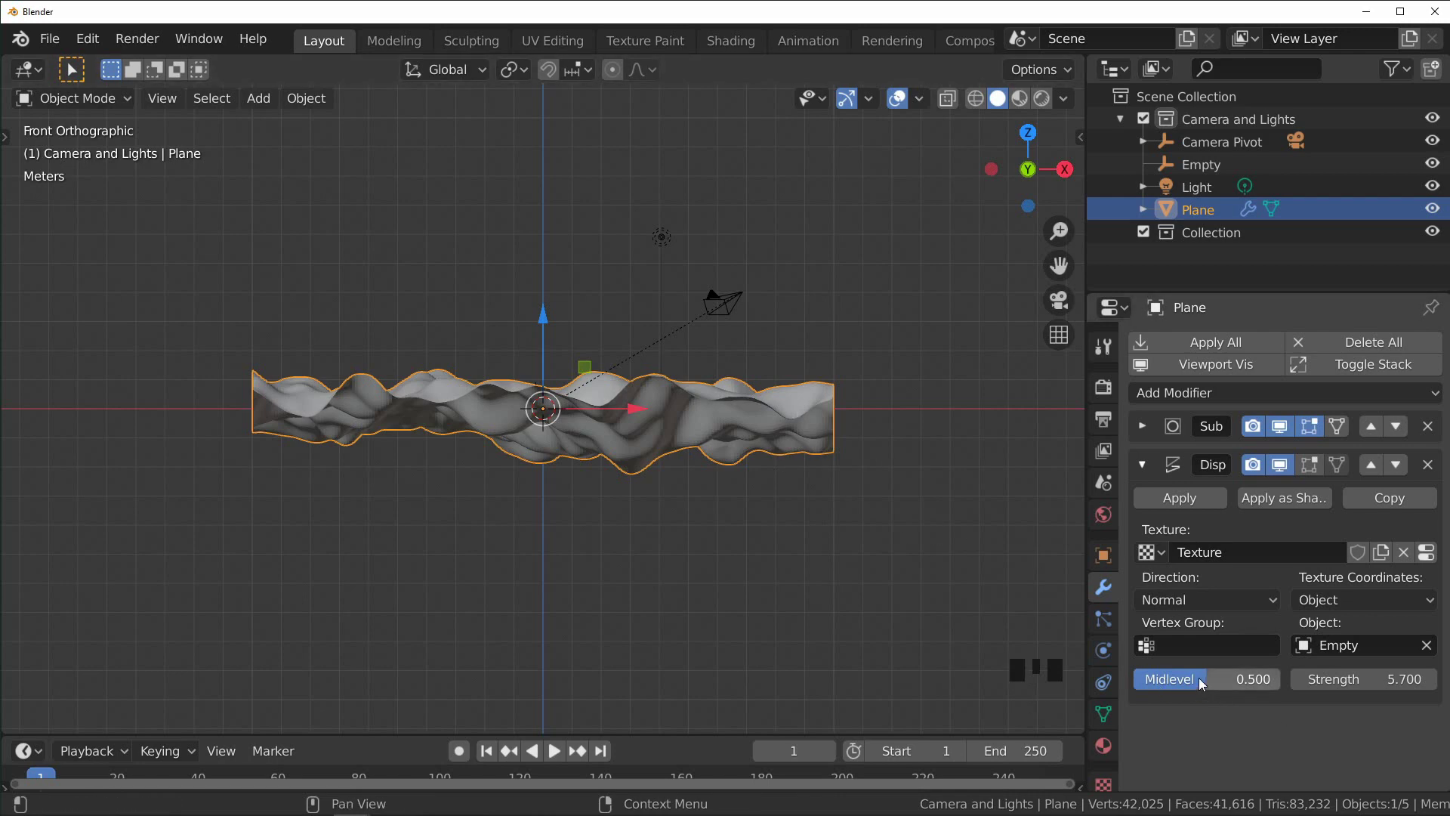
drag(1202, 683, 1137, 683)
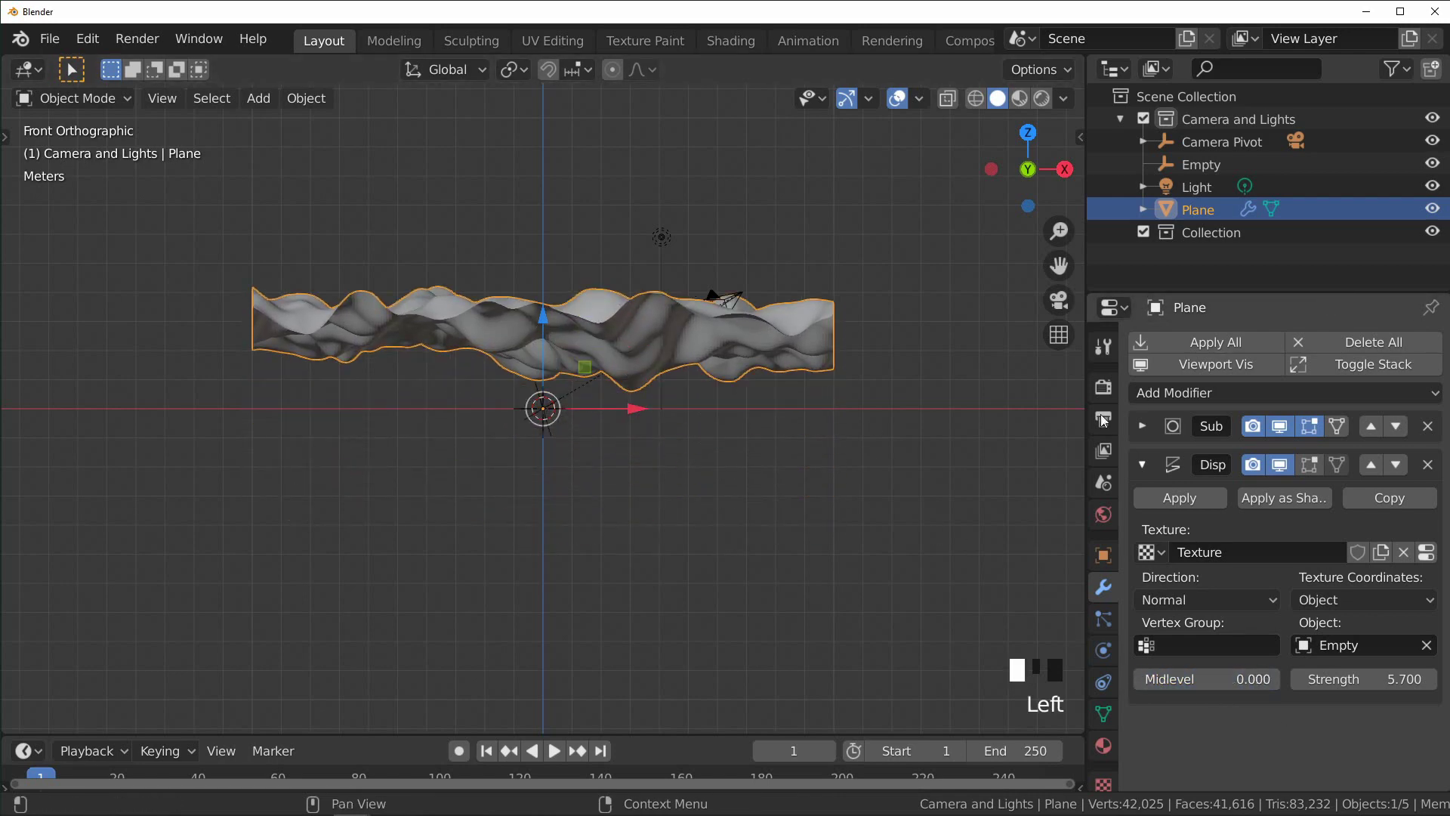
Step: Test a Clouds Size of 1, then restore it to 5
click(1426, 552)
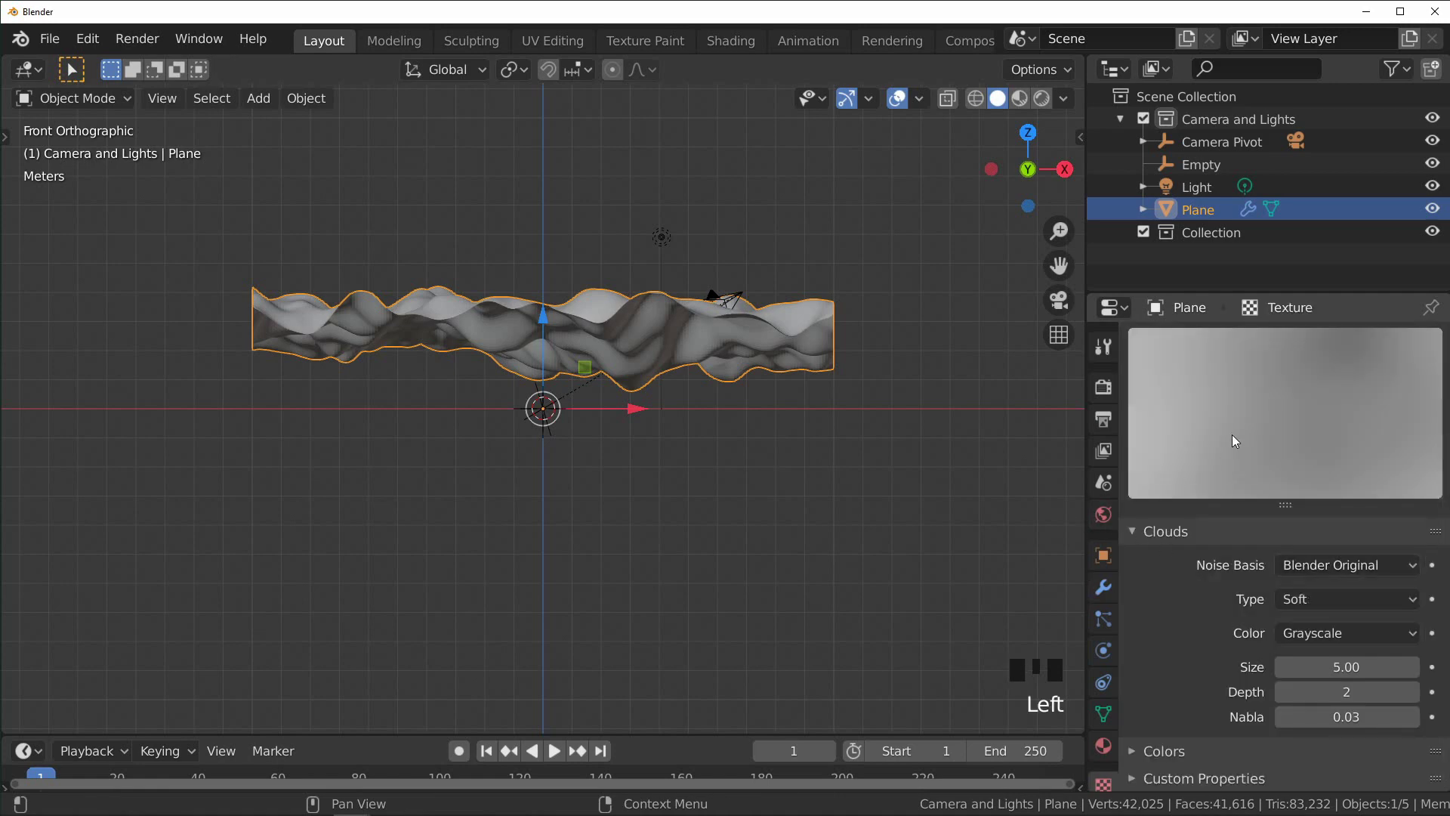
scroll(1290, 503, up, 4)
scroll(1291, 505, down, 4)
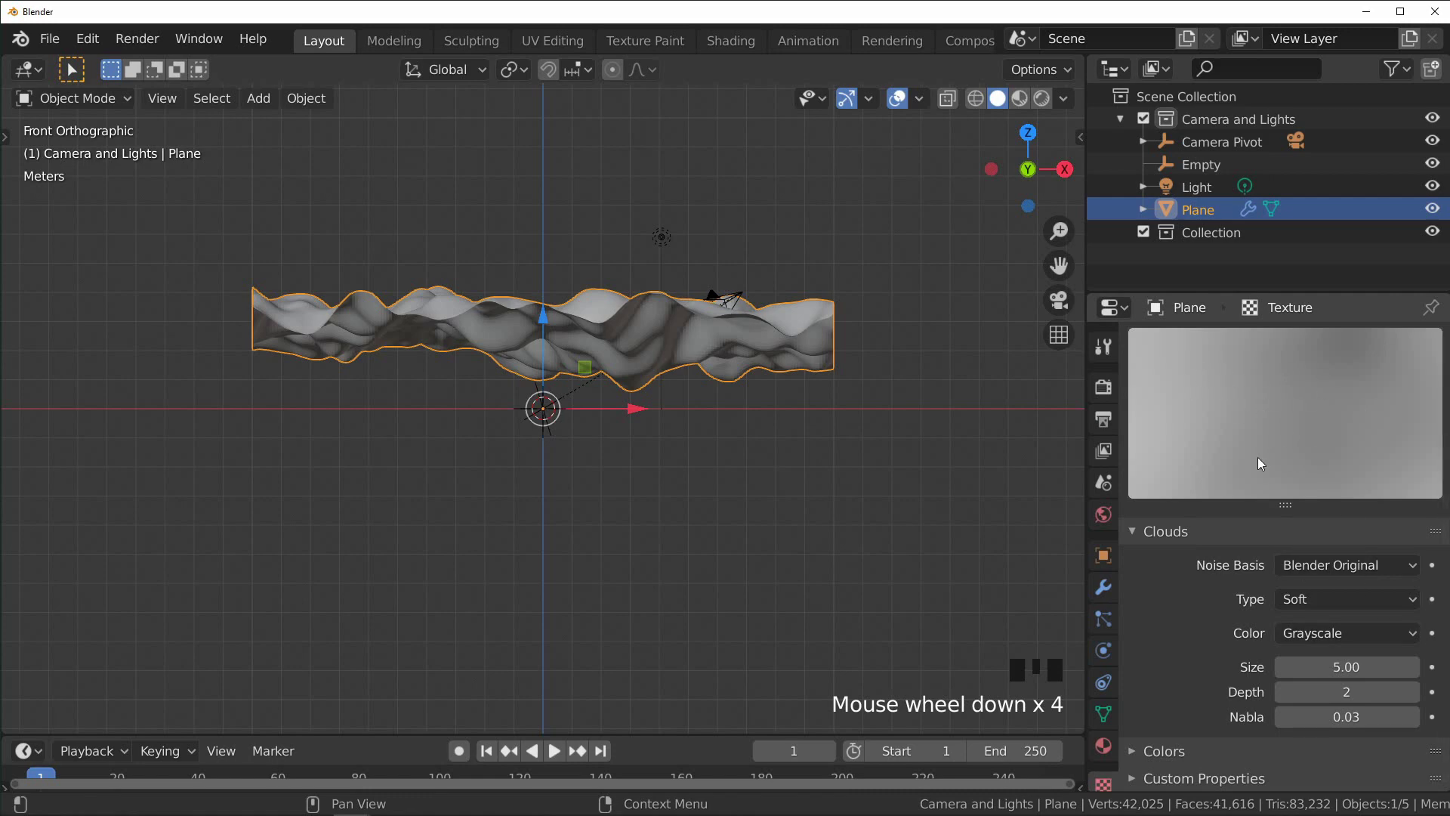
click(1346, 666)
text(1)
key(Return)
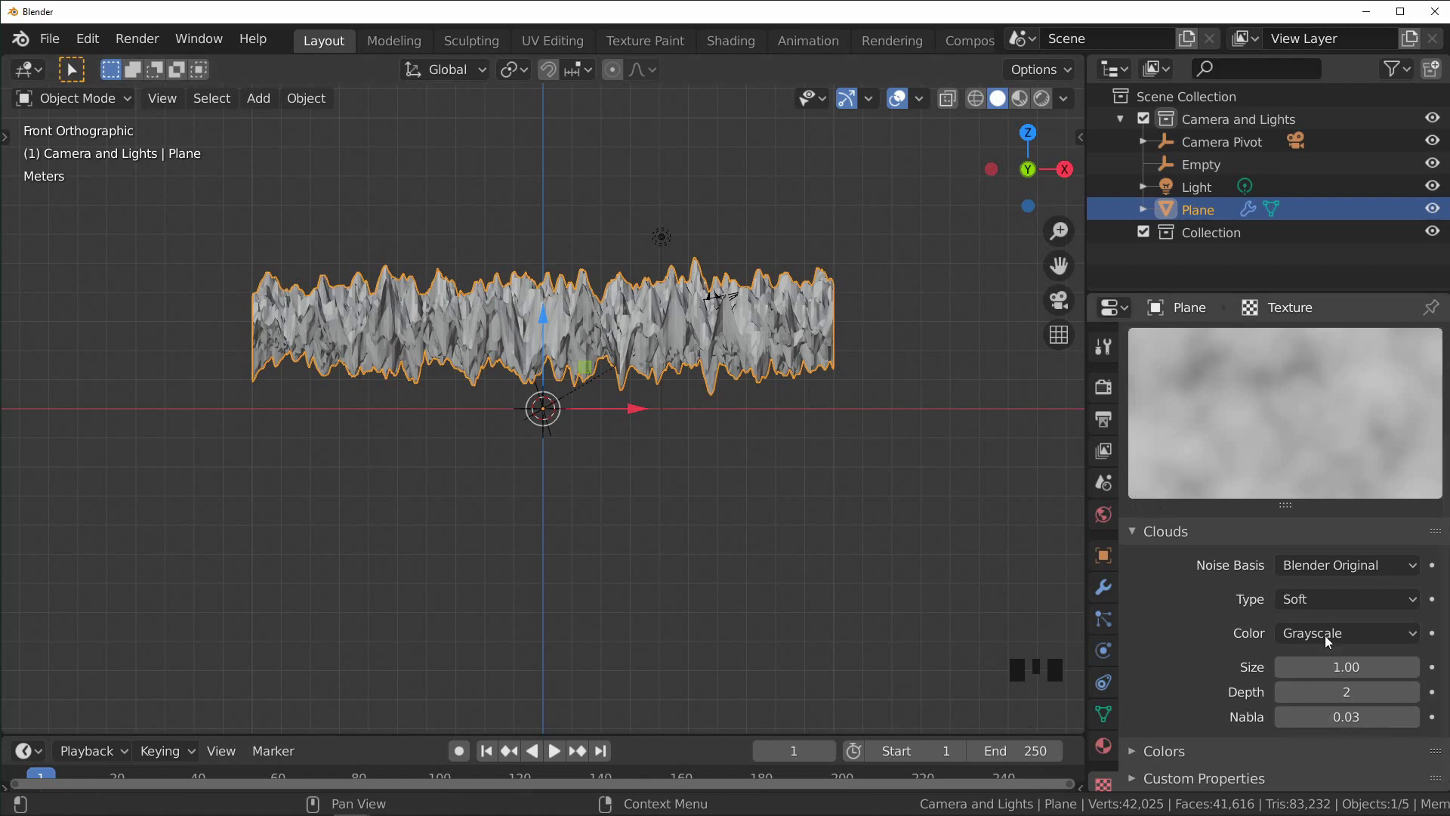
click(1336, 666)
text(5)
key(Return)
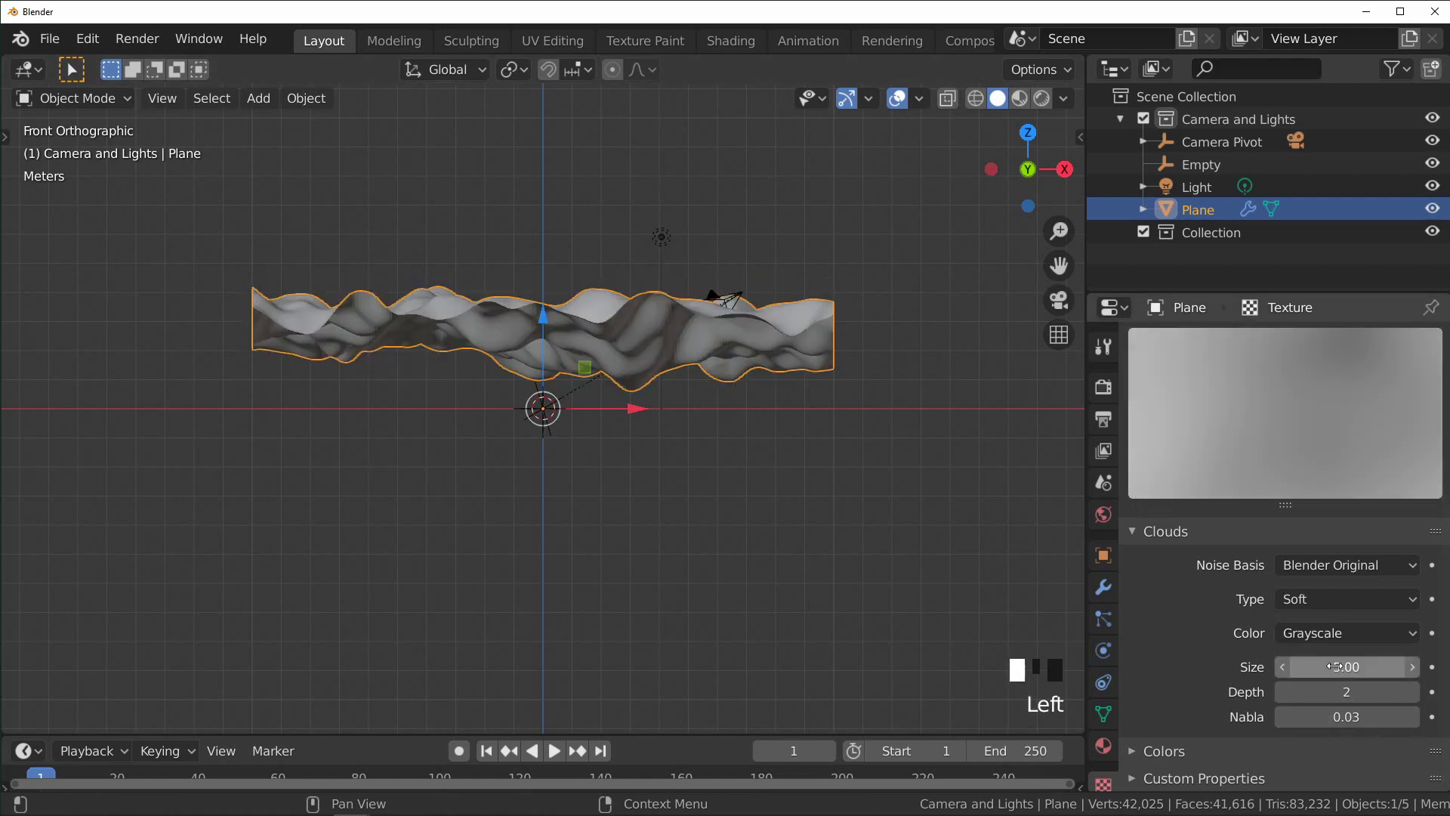
Step: Raise the Clouds noise Depth to 4
middle_drag(702, 305, 771, 315)
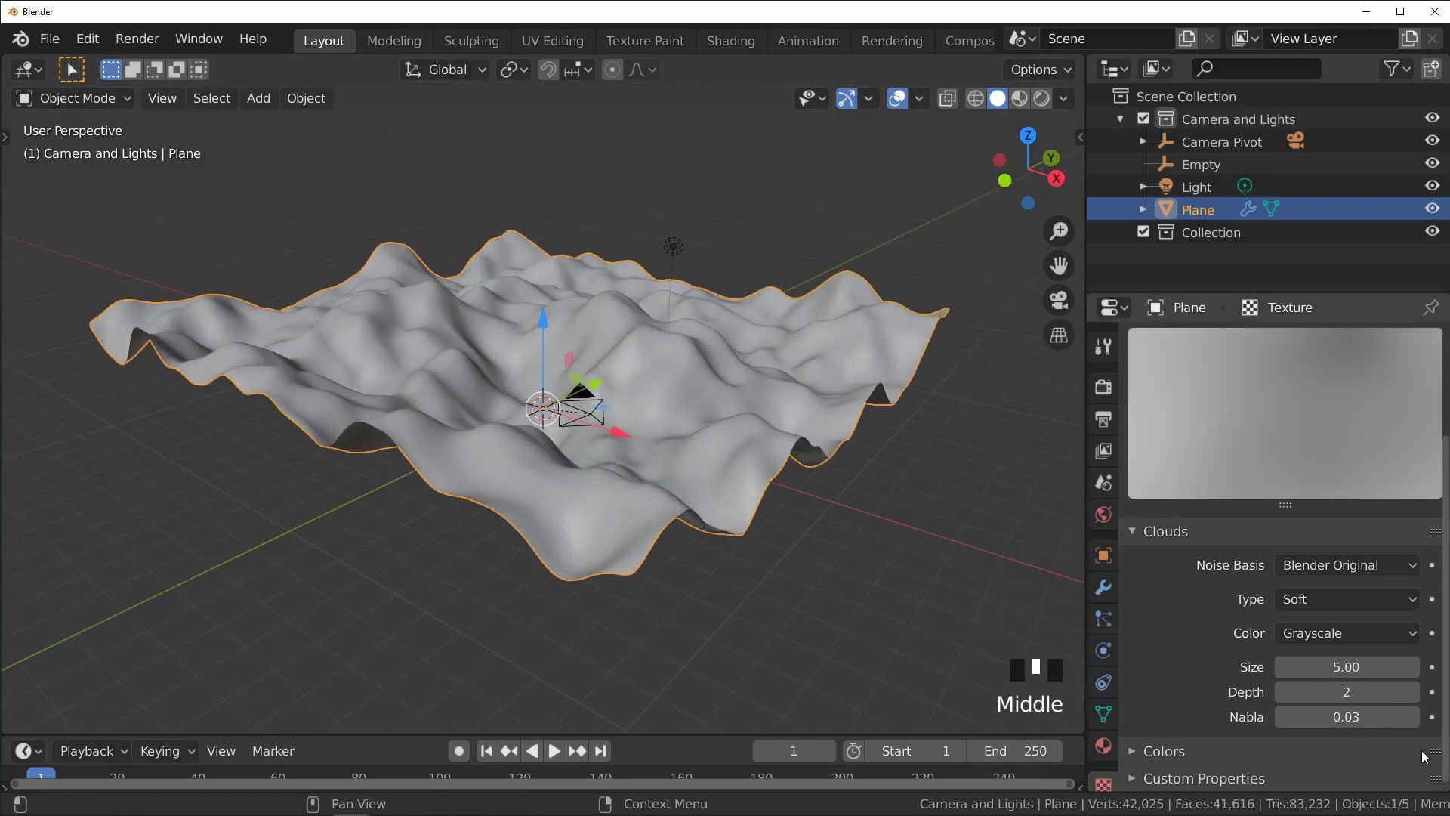
click(1411, 691)
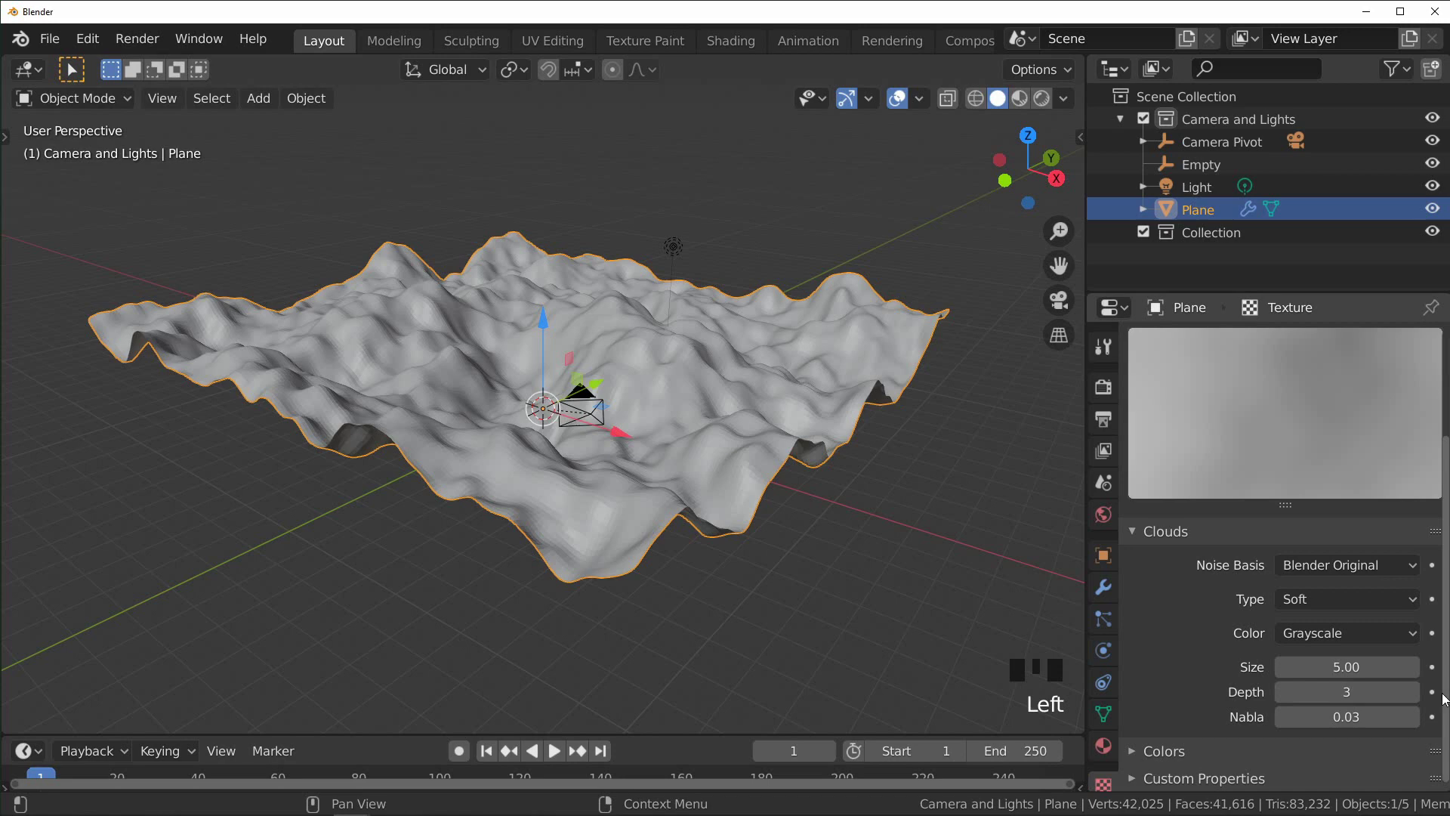
click(1412, 692)
middle_drag(1019, 604, 829, 418)
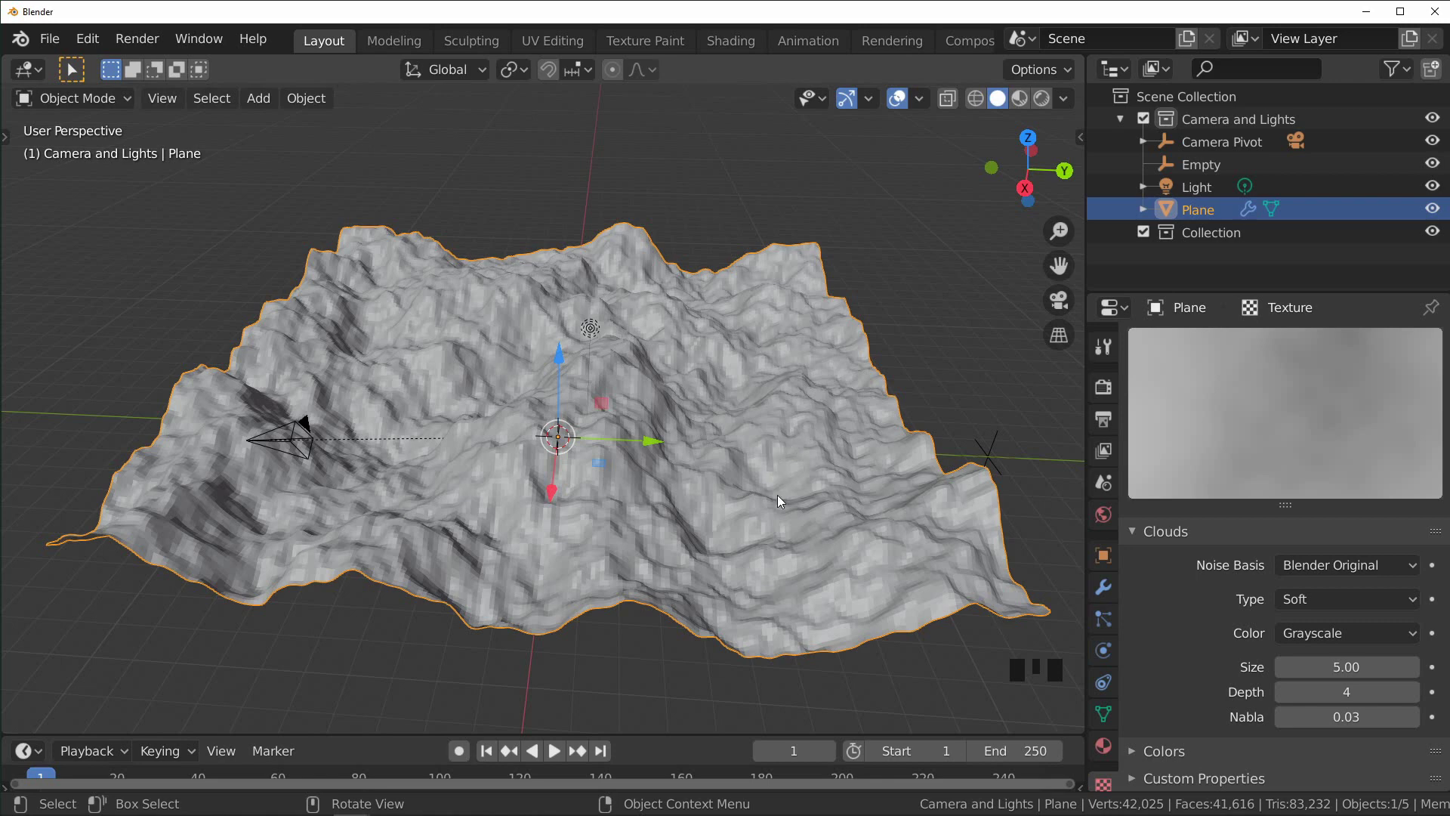
Step: Enter Weight Paint mode in top view with a 294 px brush radius
key(ctrl+Tab)
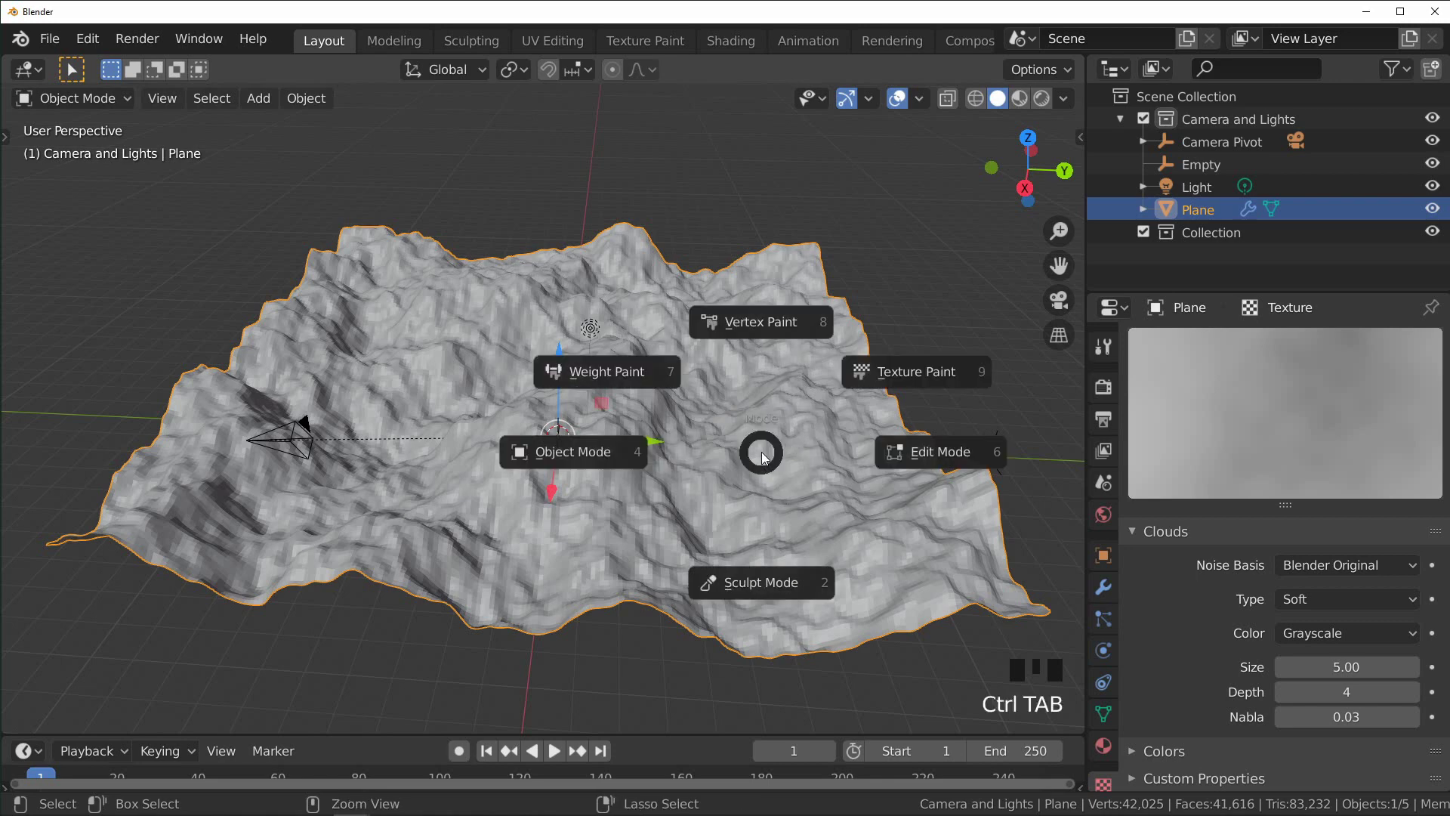
click(639, 385)
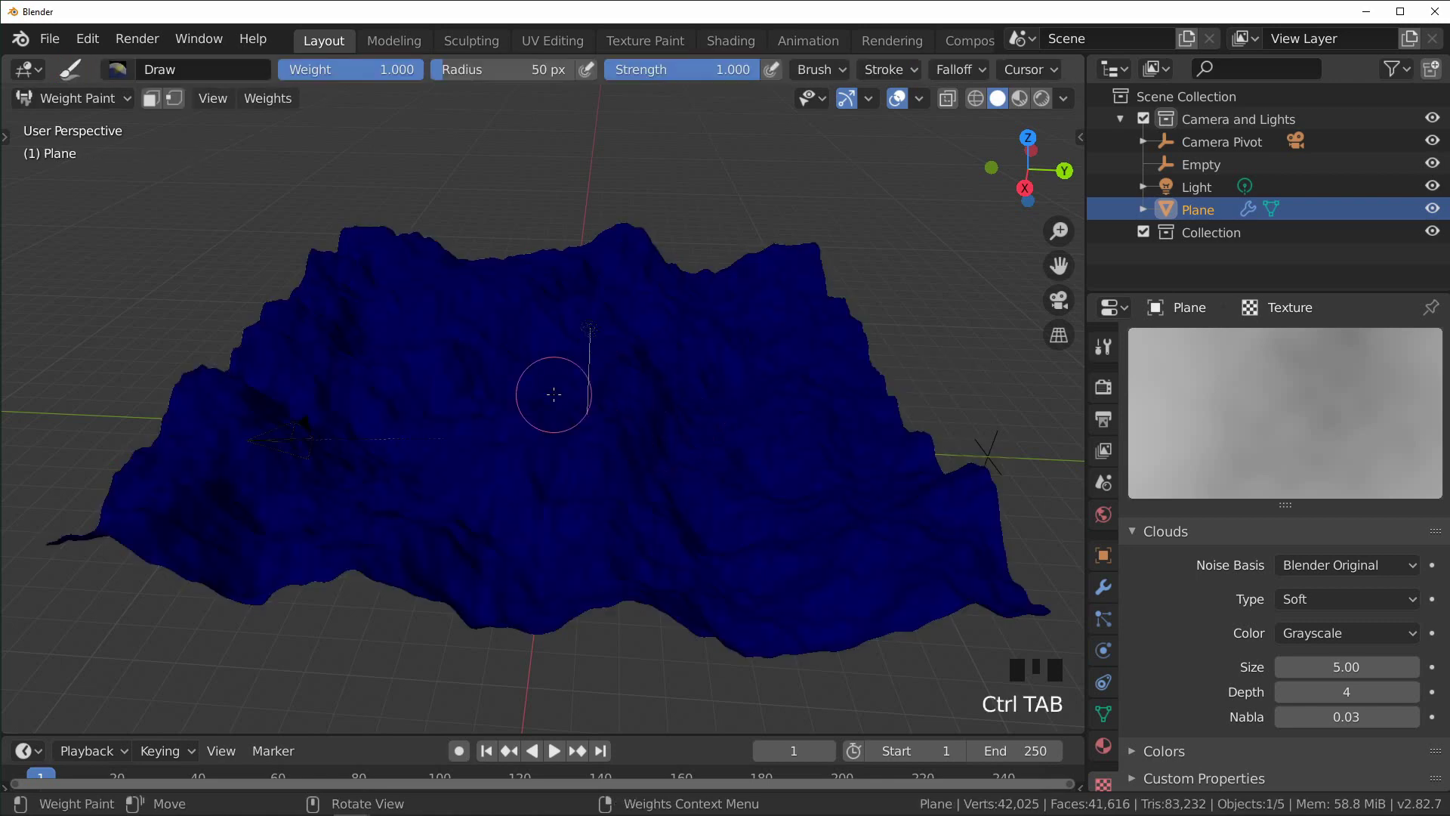
key(KP_7)
scroll(568, 383, down, 3)
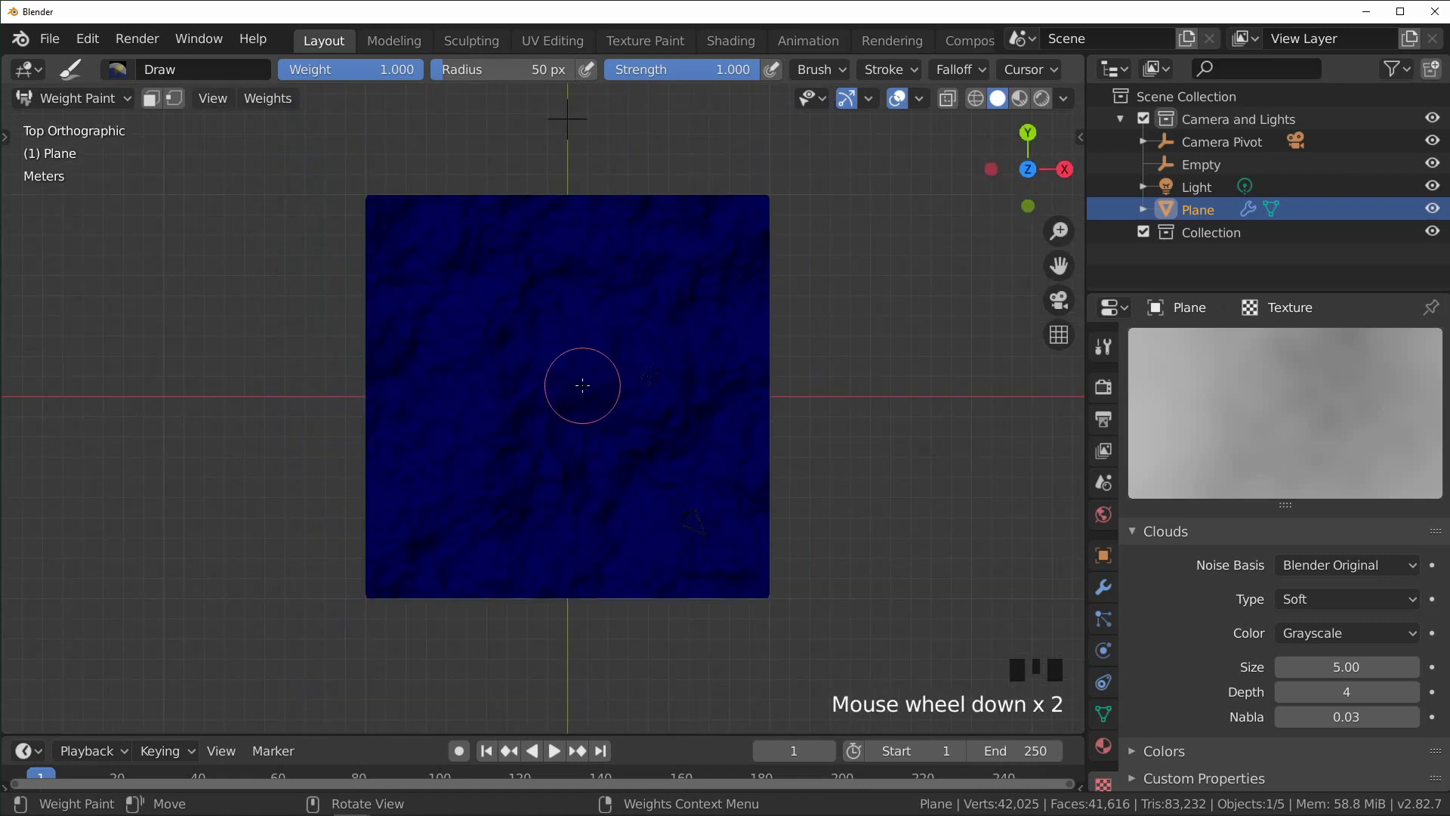
scroll(576, 384, up, 4)
scroll(581, 397, down, 1)
key(f)
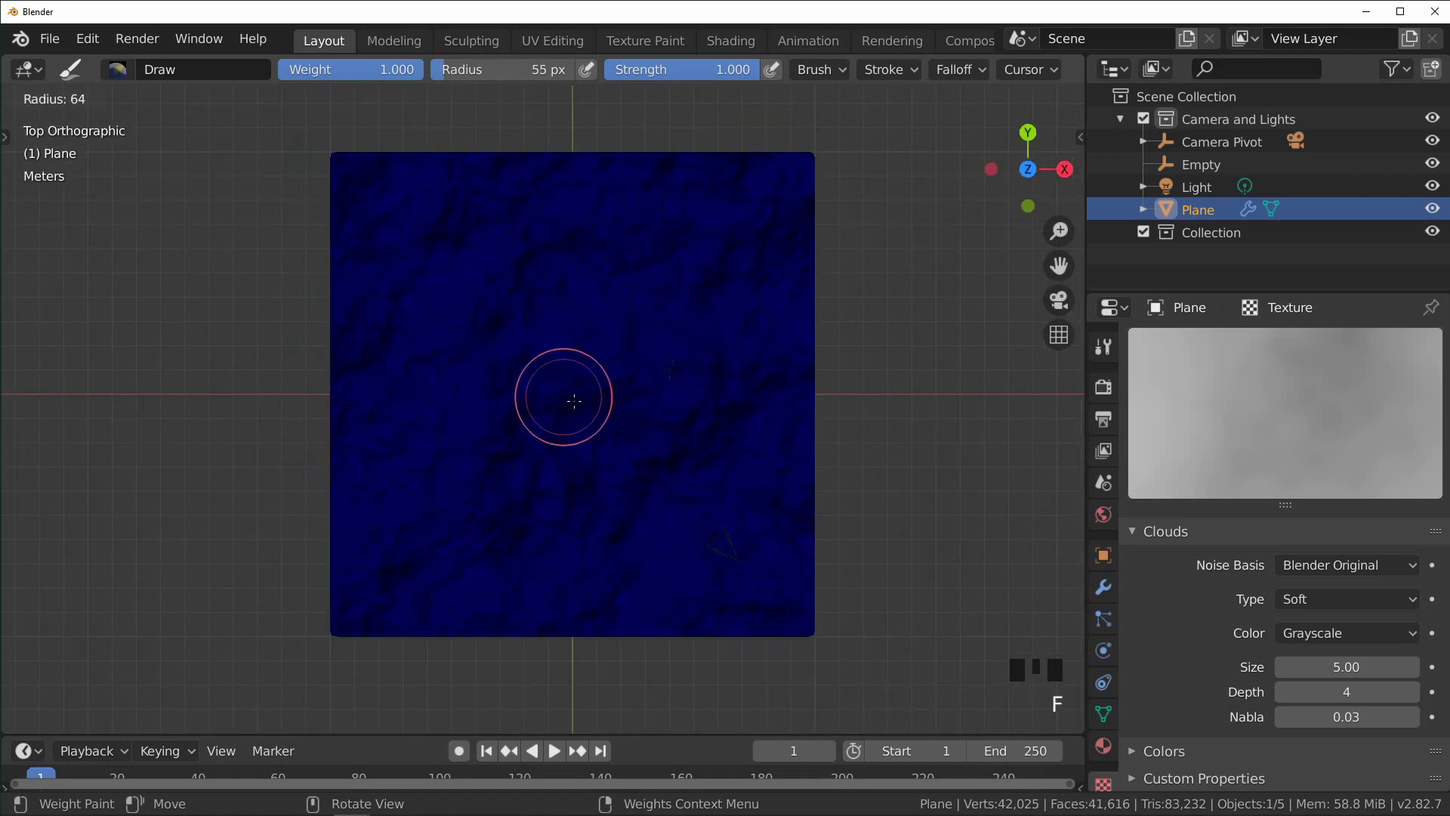
click(748, 518)
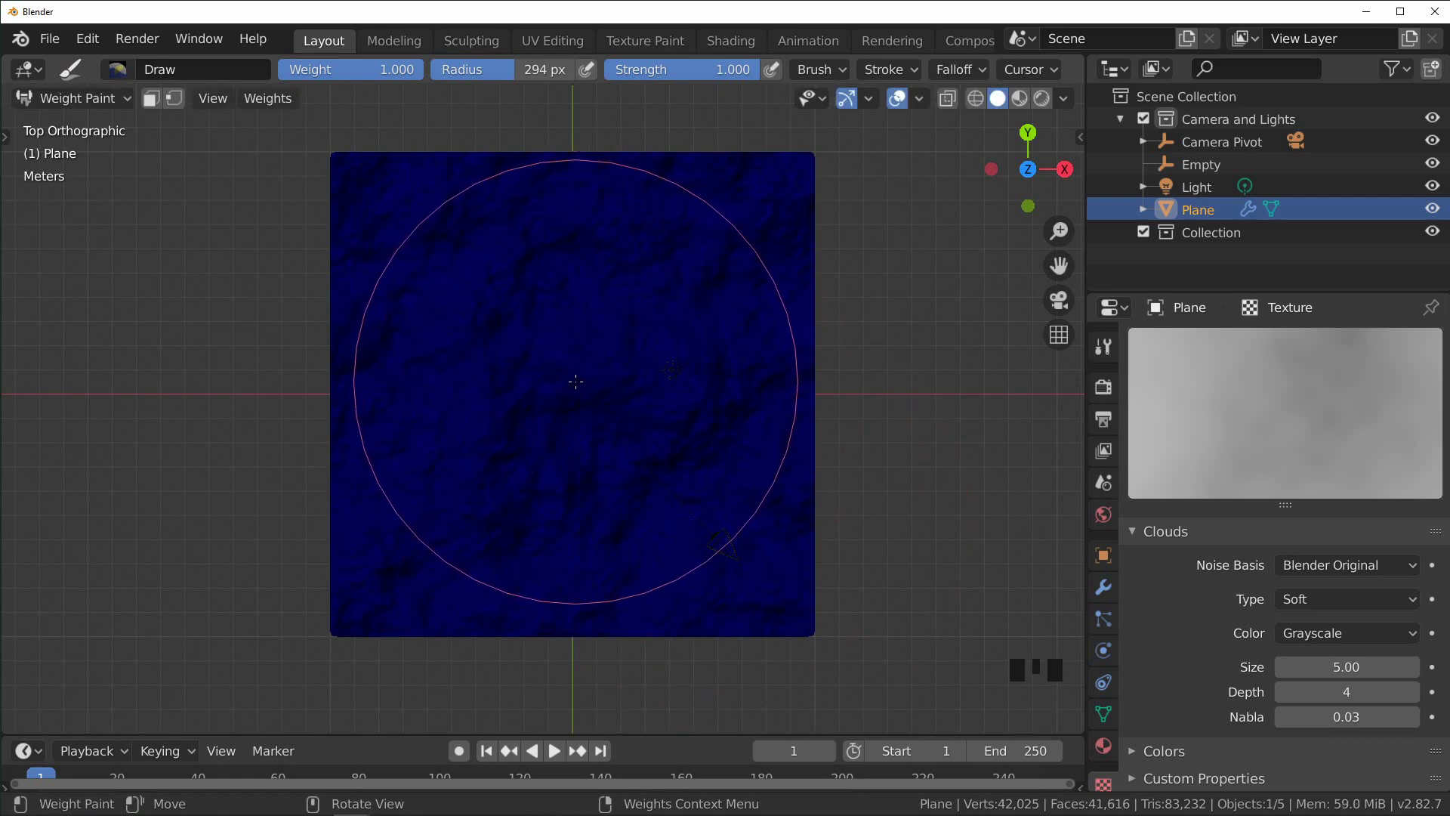
Step: Paint full weight over the plane's centre, creating the vertex group Group
drag(575, 380, 558, 398)
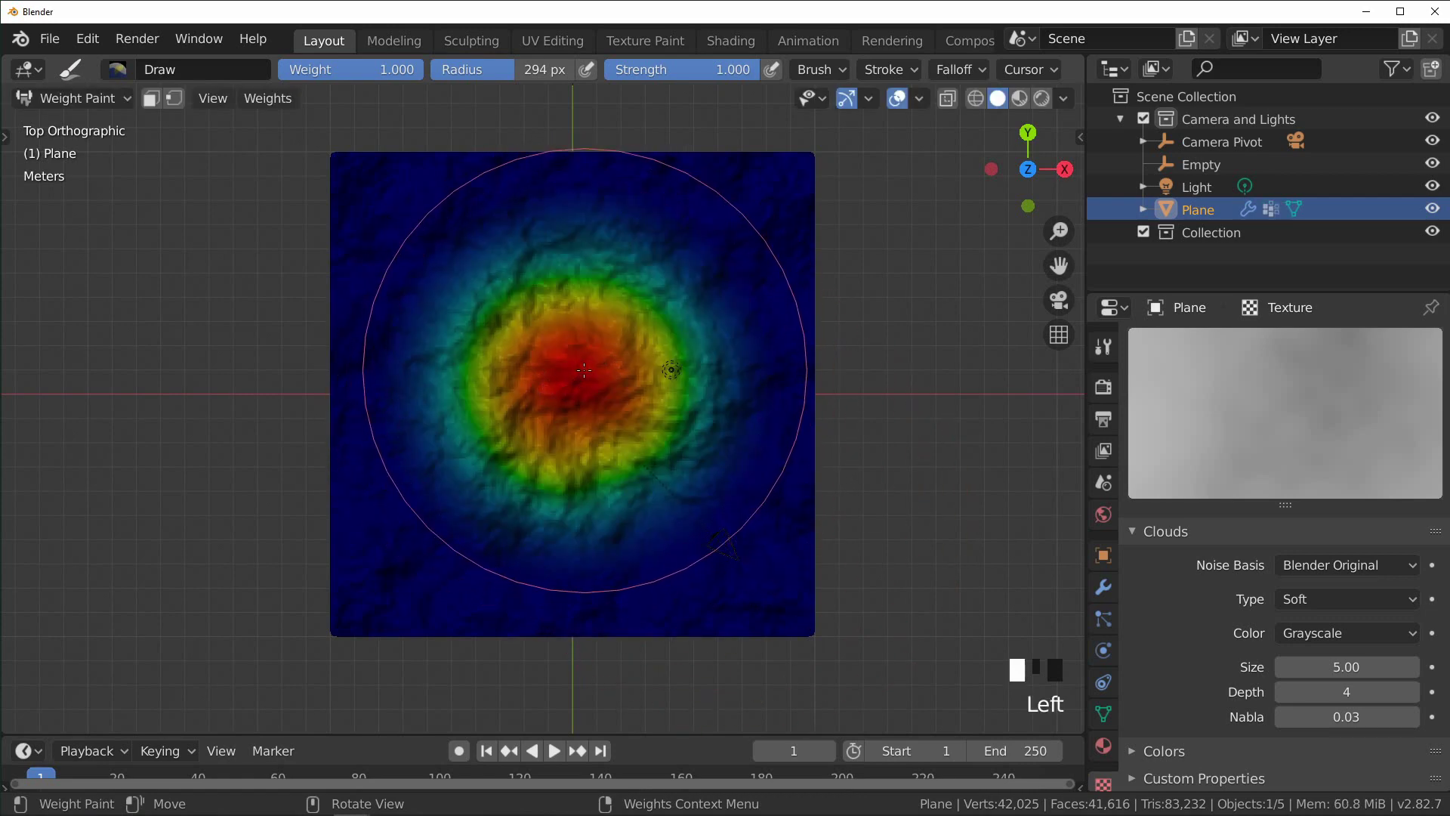
click(563, 394)
click(566, 391)
click(568, 390)
click(569, 389)
click(574, 384)
click(574, 384)
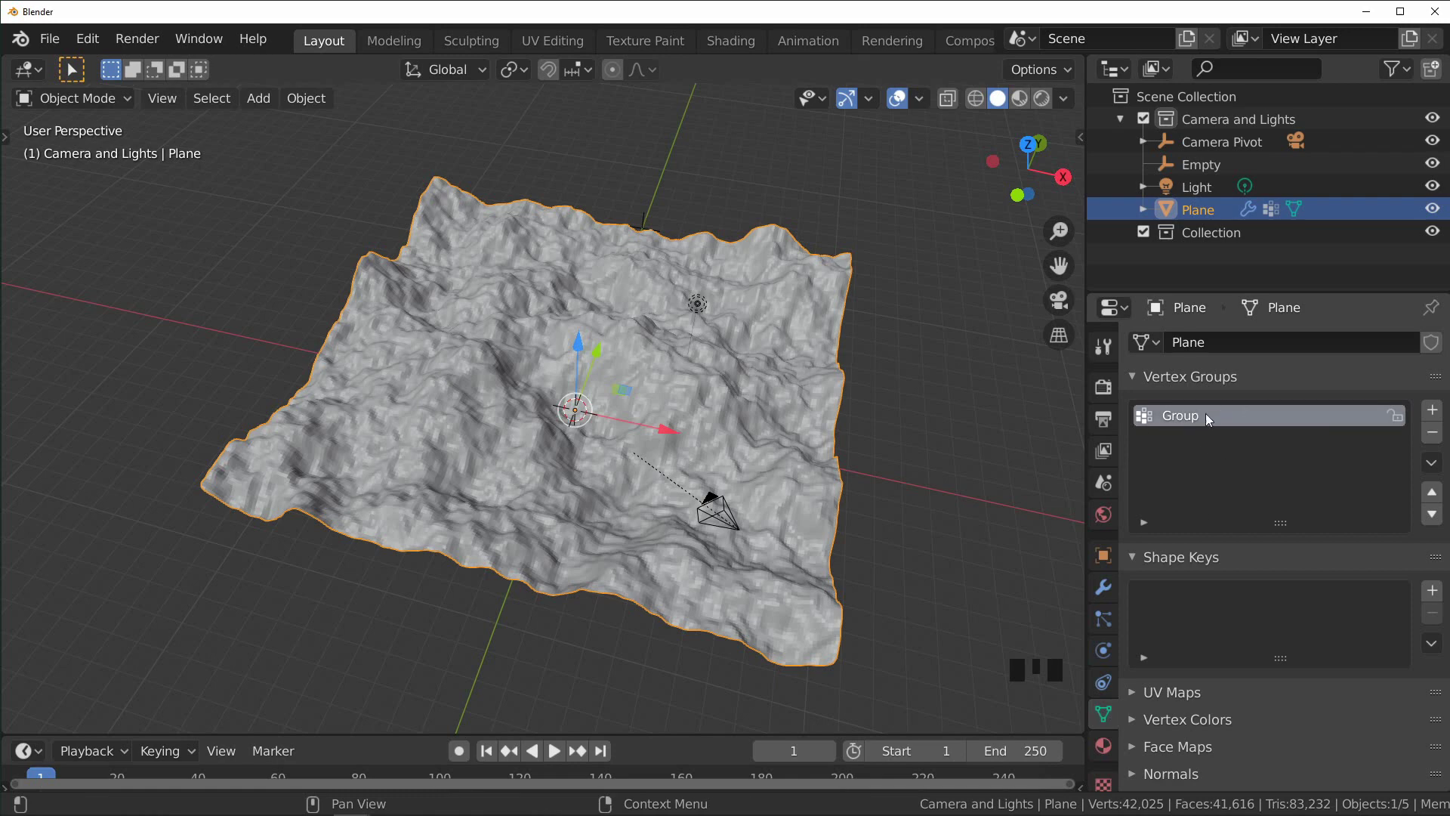
Step: Select the Group vertices in Edit Mode to check the painted area
click(811, 423)
key(Tab)
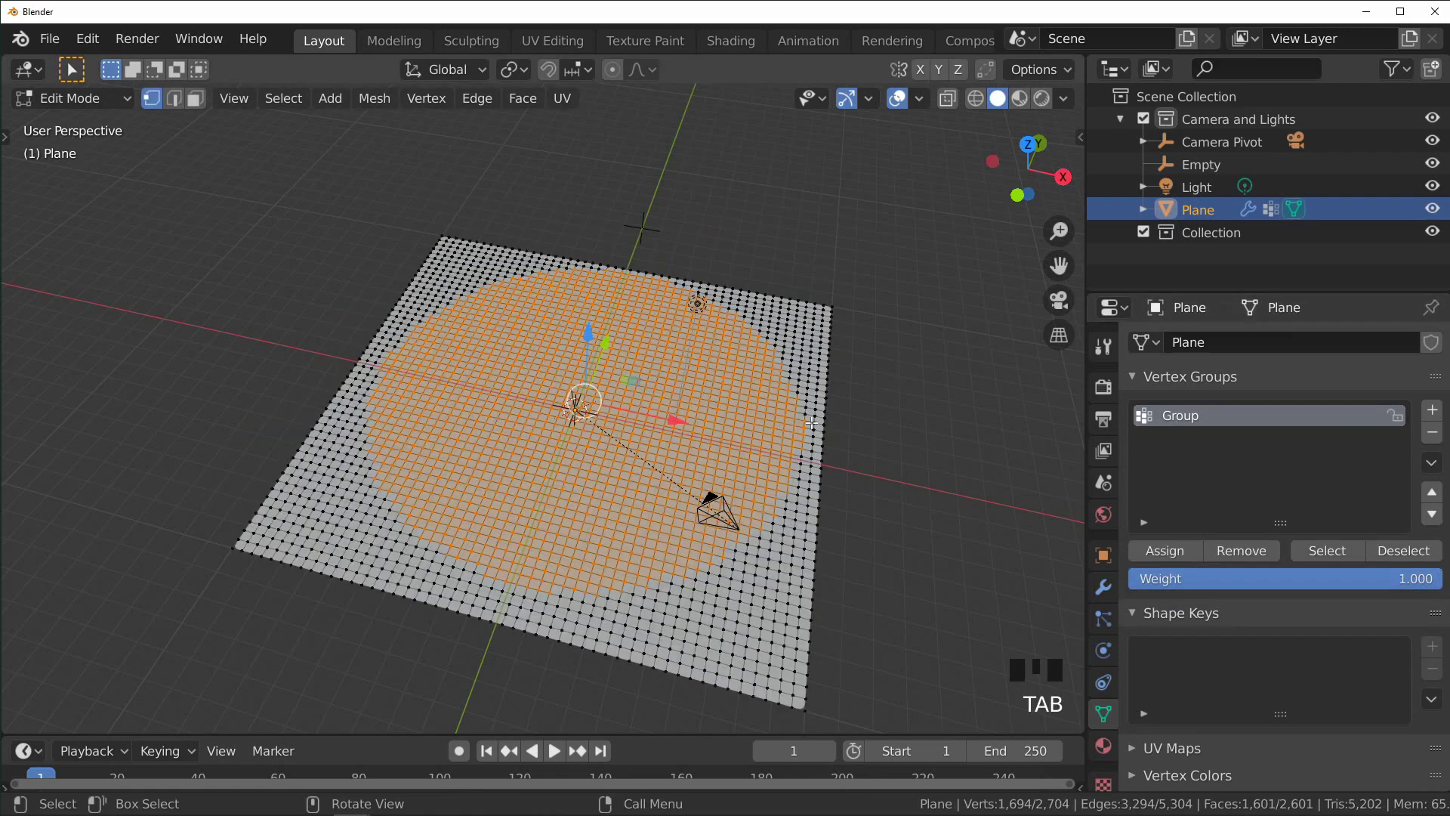
key(alt+a)
click(1327, 549)
key(Tab)
middle_drag(971, 539, 1098, 560)
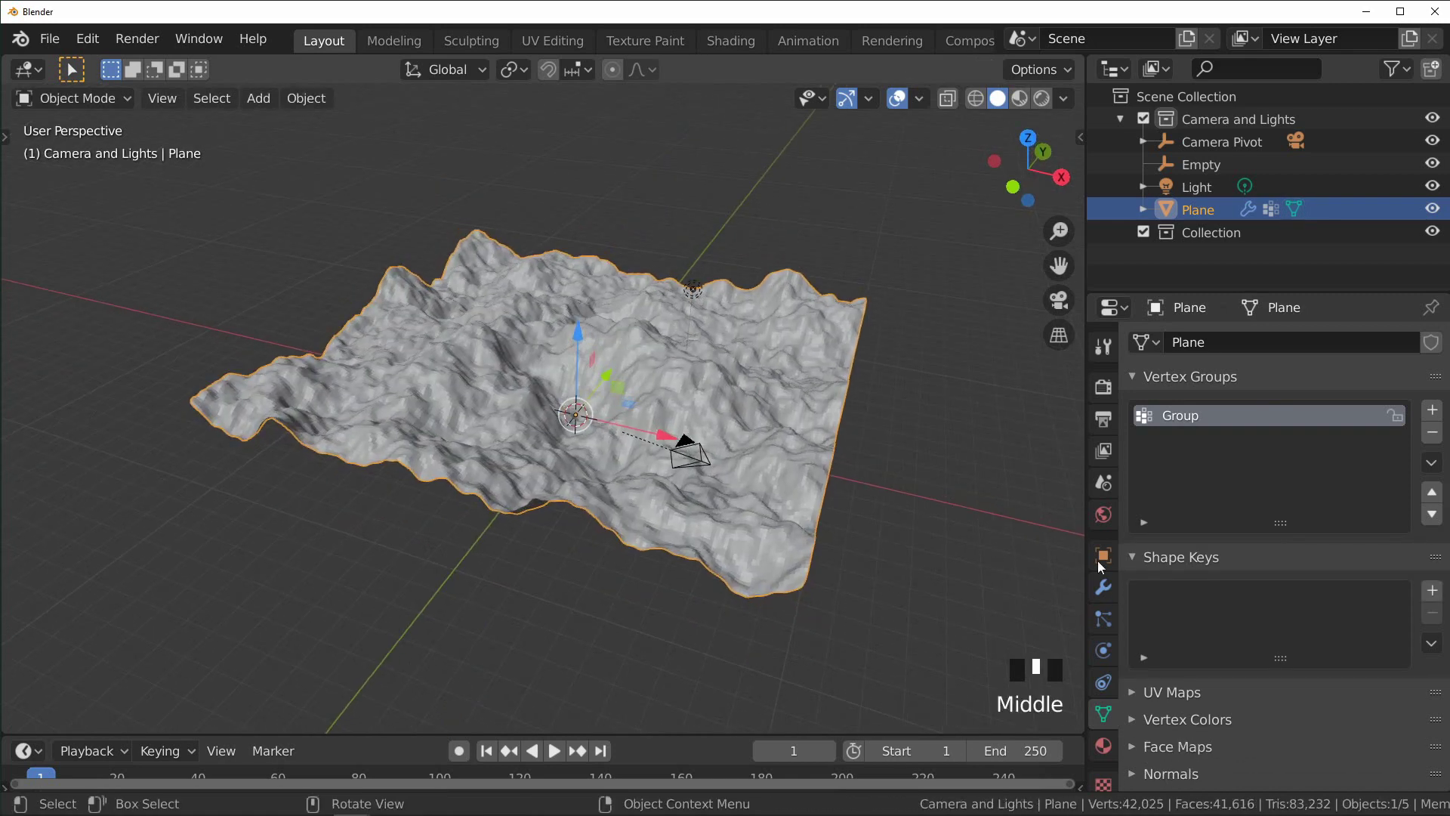
Step: Limit the Displace modifier to the Group vertex group
click(1103, 587)
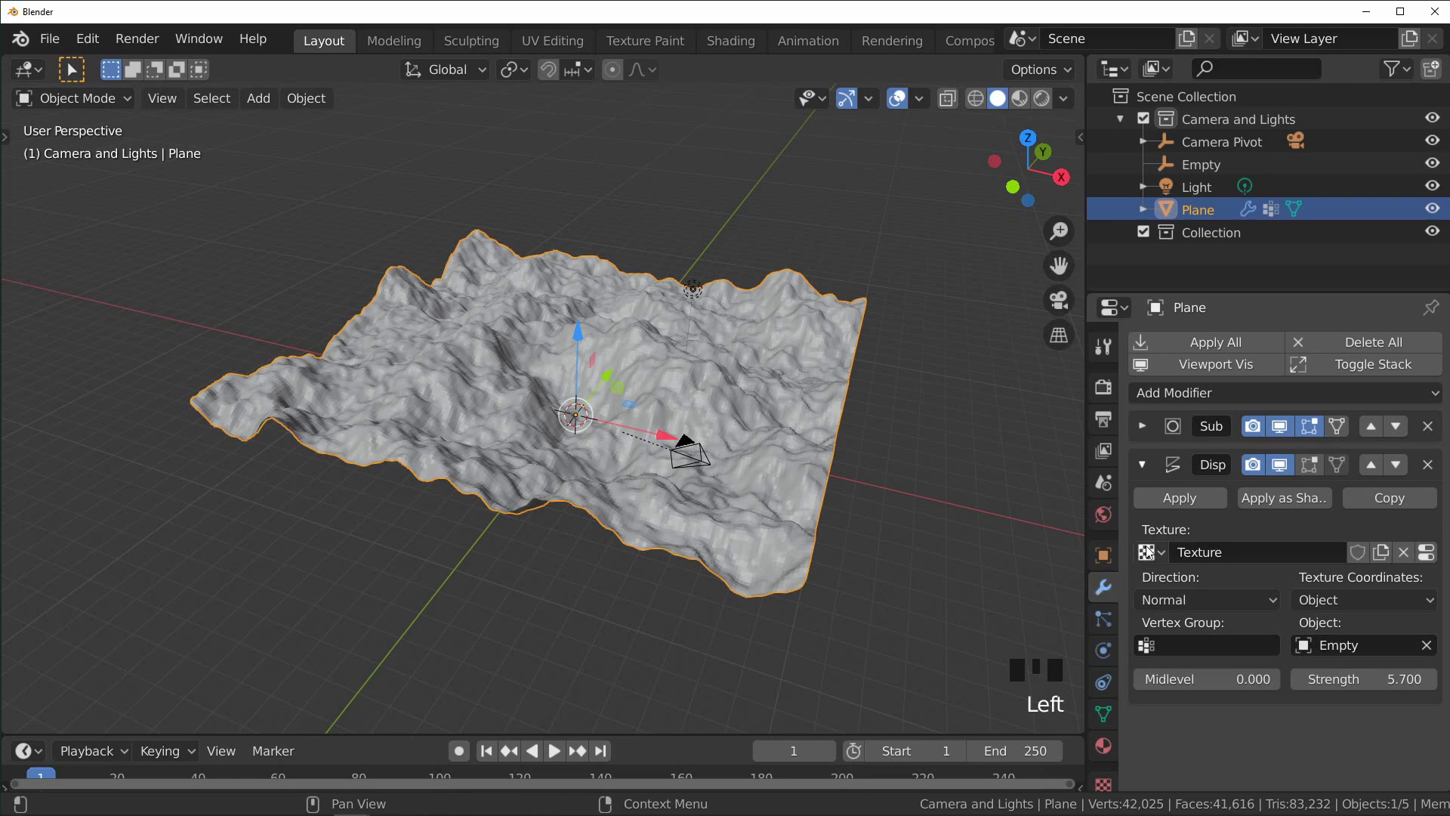
click(1185, 646)
click(1166, 416)
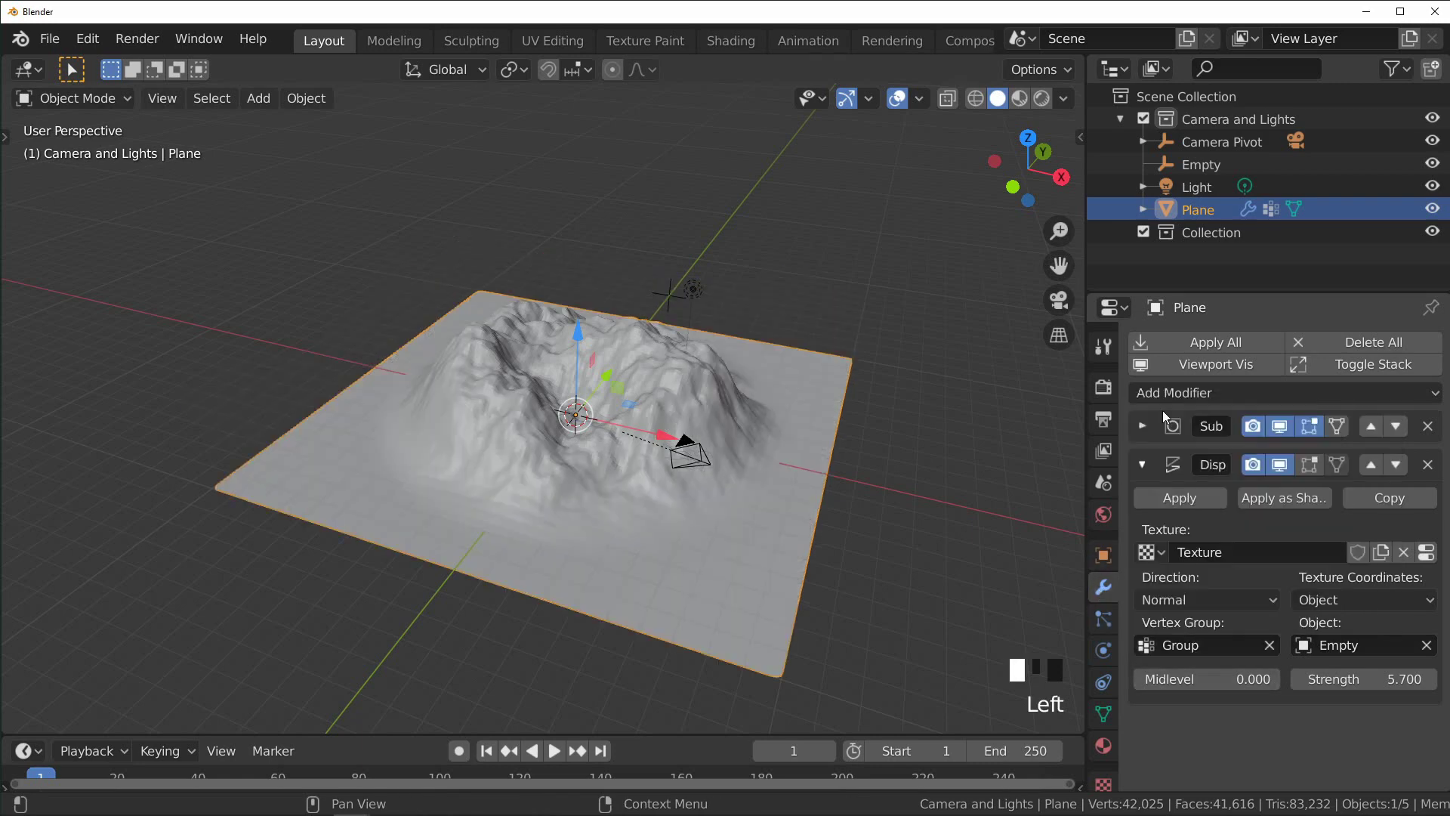
middle_drag(647, 420, 640, 451)
middle_drag(616, 374, 487, 410)
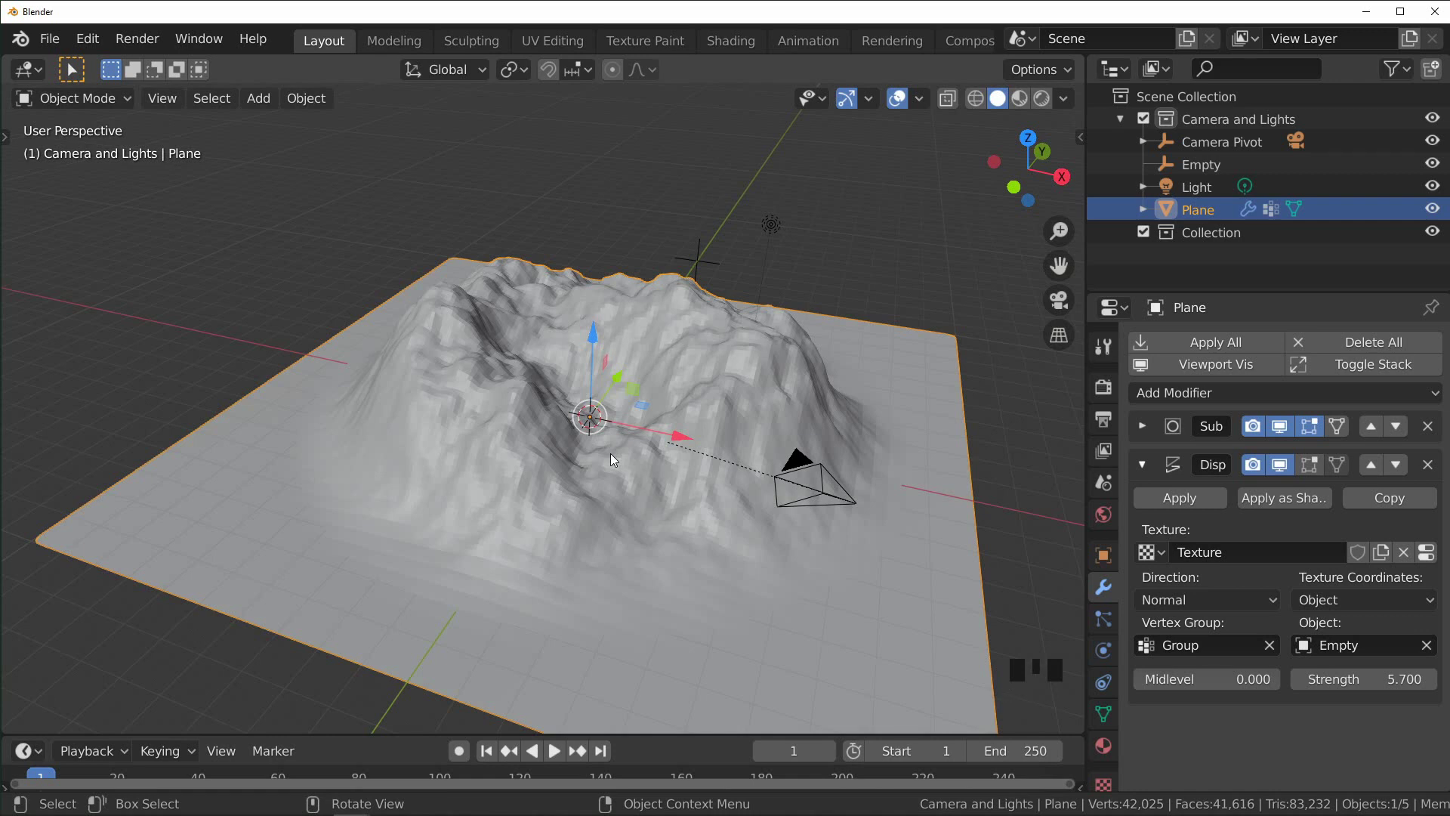
middle_drag(610, 453, 808, 390)
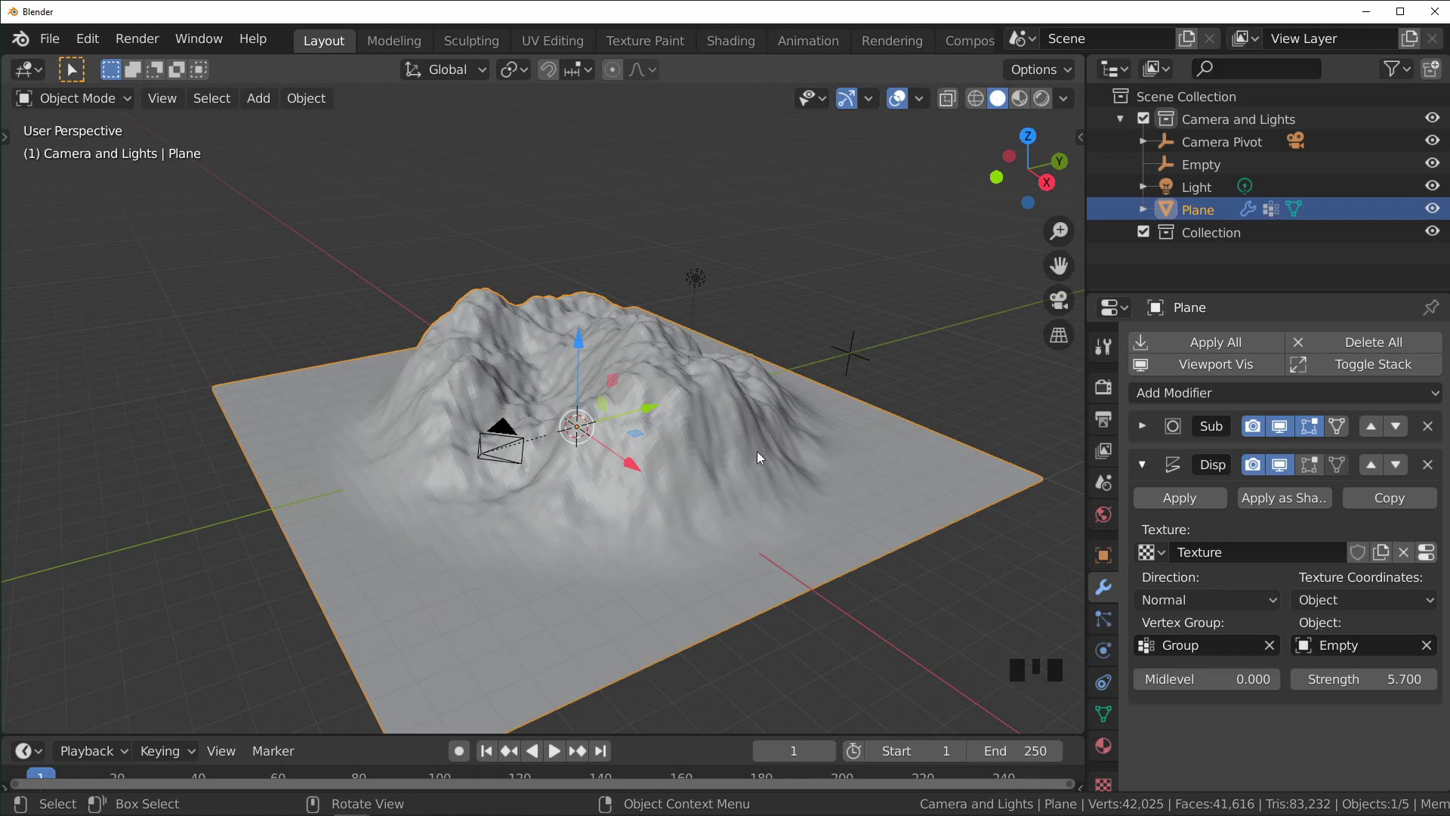
Step: Duplicate the Plane in place and hide the original
key(shift+d)
right_click(758, 305)
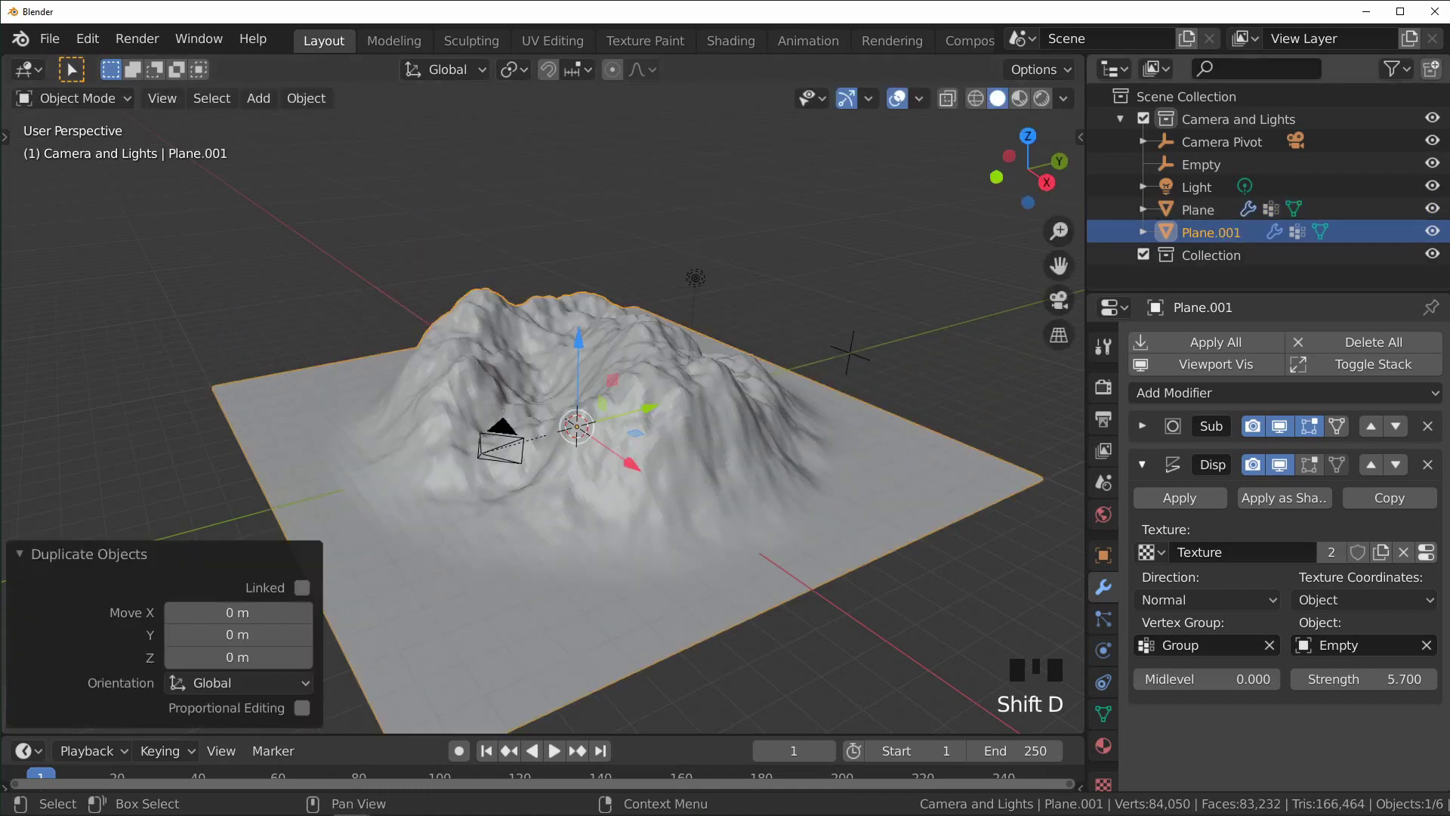
click(1432, 209)
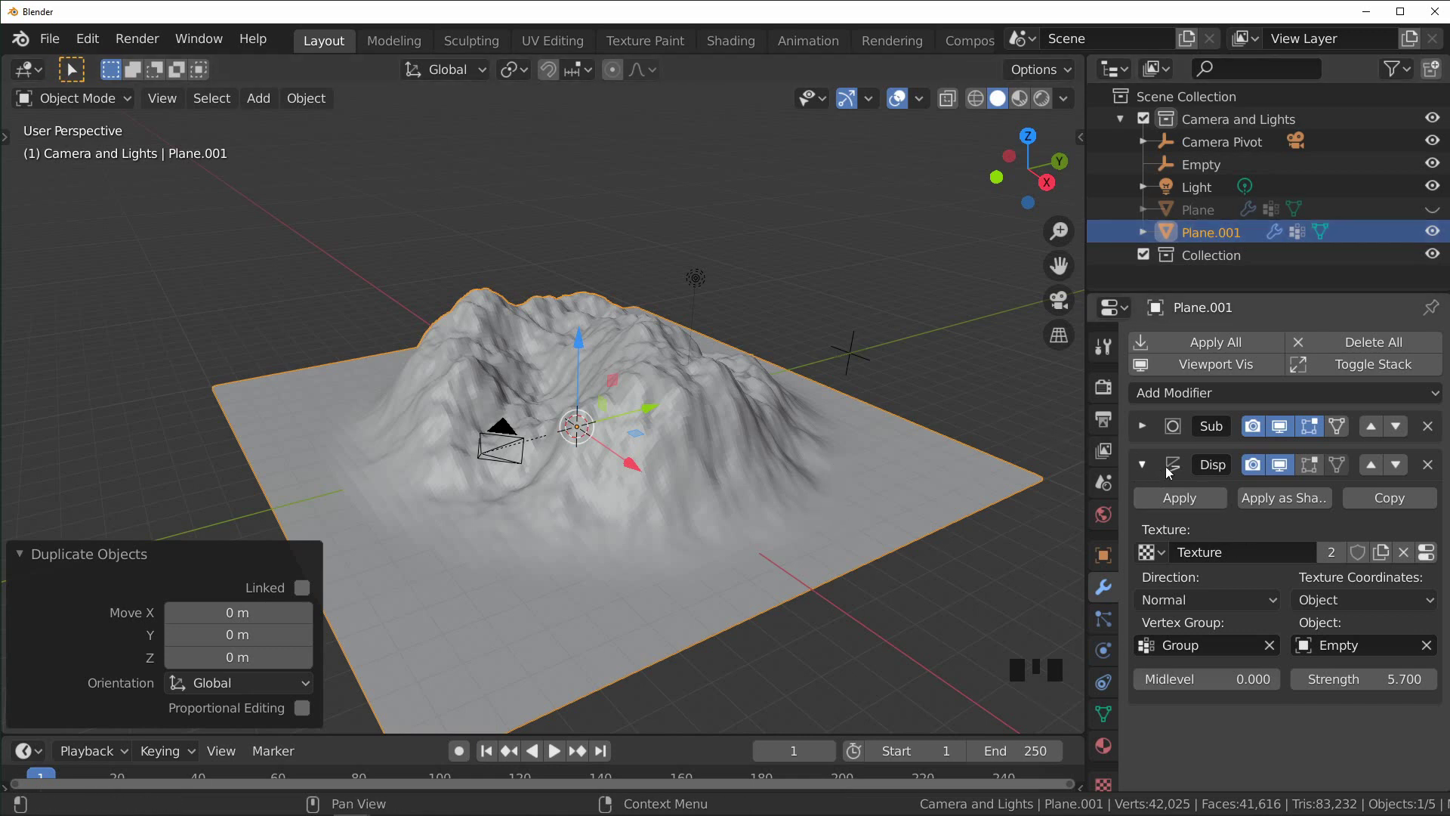
Step: Enable a Color Ramp on the Clouds texture
click(1425, 552)
scroll(1302, 549, down, 5)
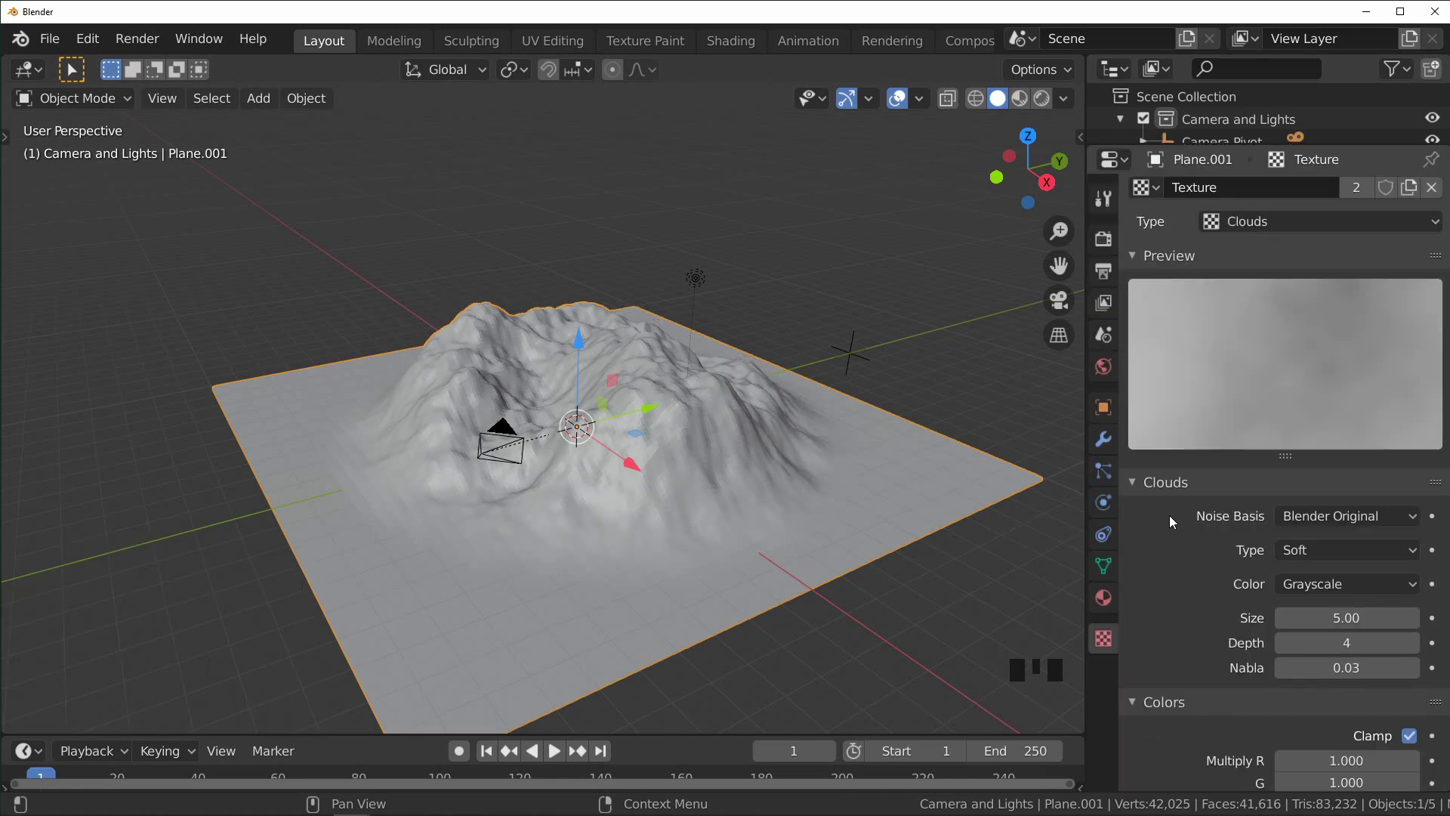
scroll(1169, 516, down, 11)
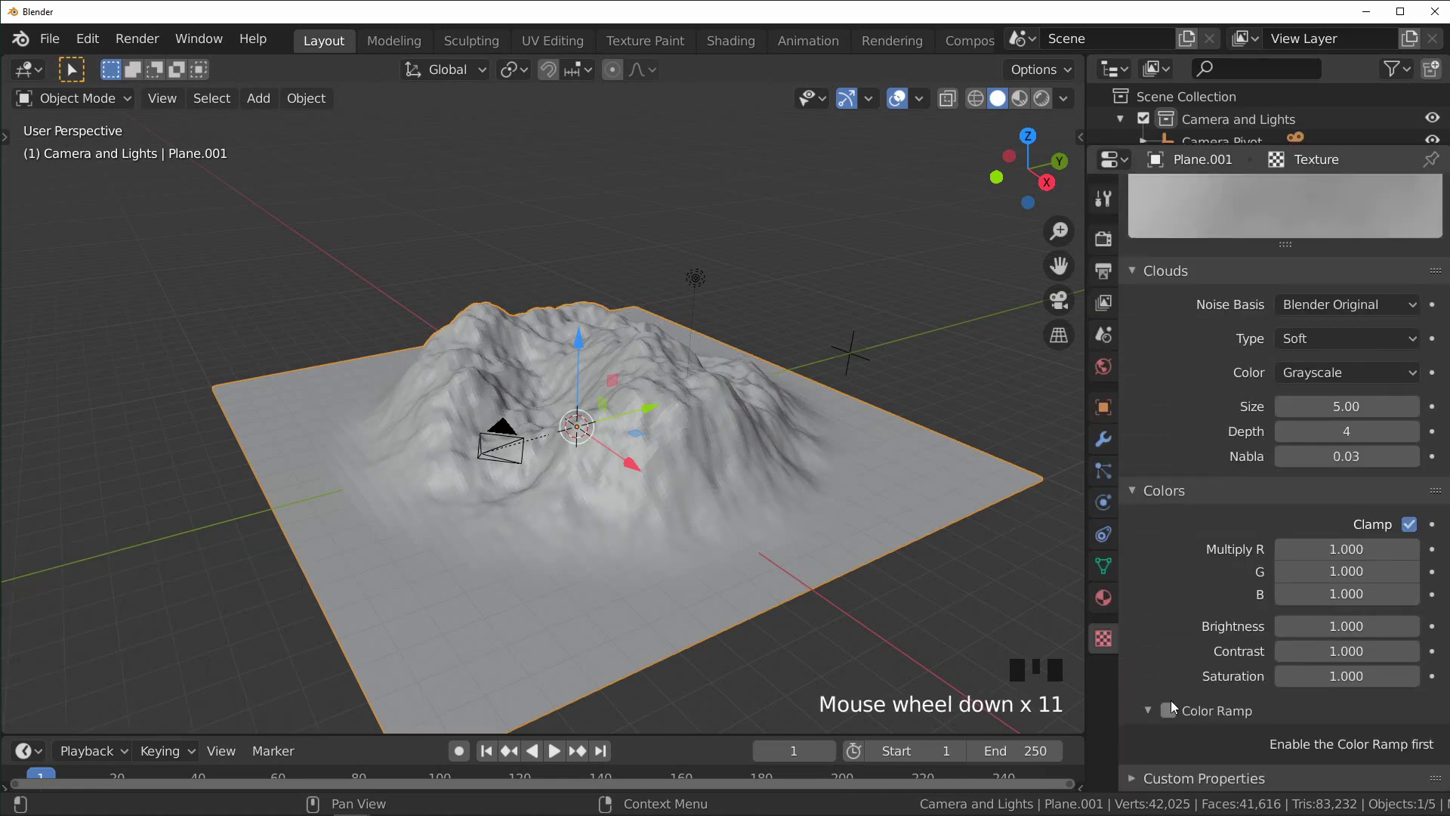
click(1171, 708)
scroll(1231, 680, down, 5)
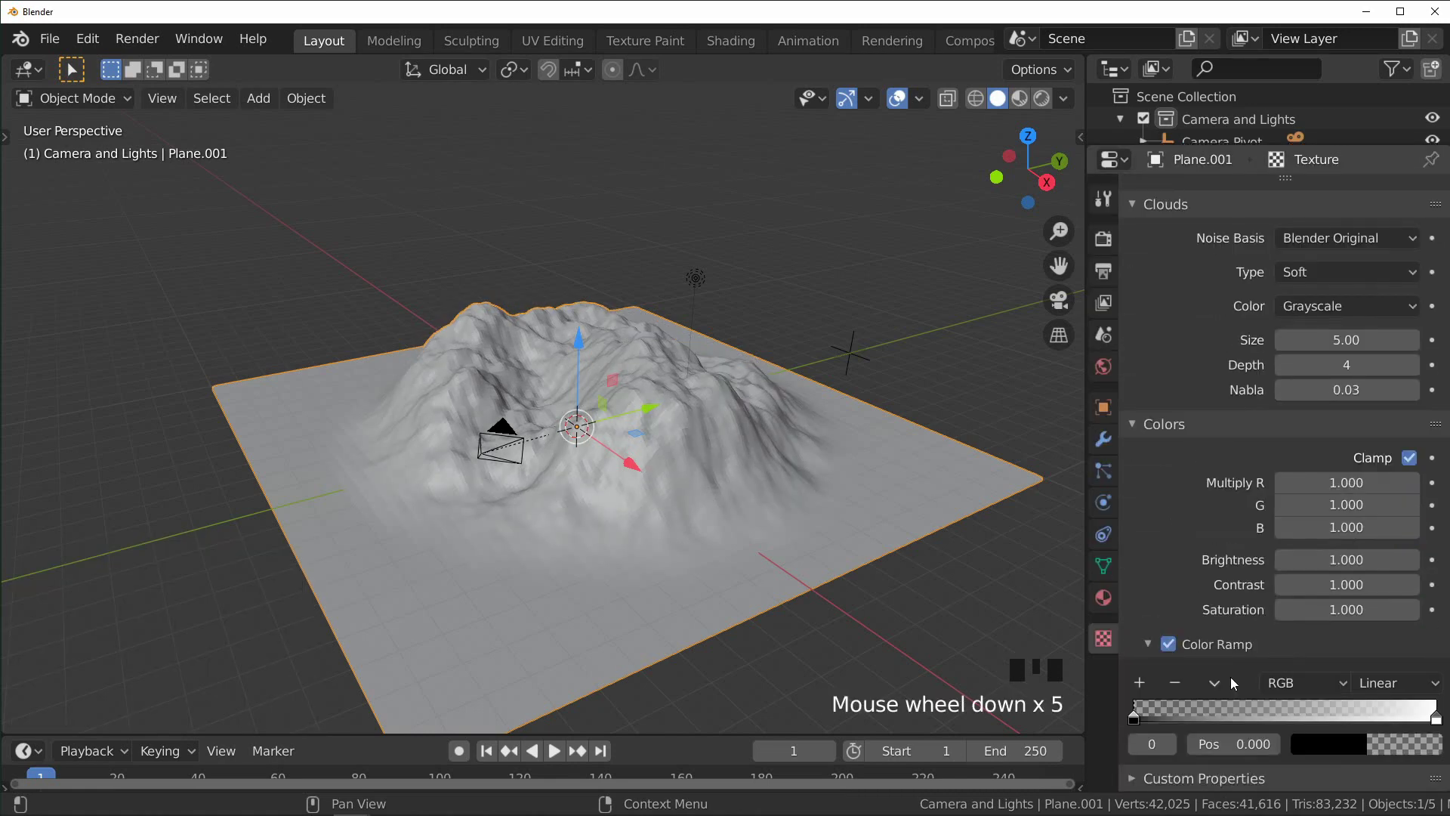
scroll(1218, 668, up, 6)
scroll(1219, 633, down, 5)
click(1144, 231)
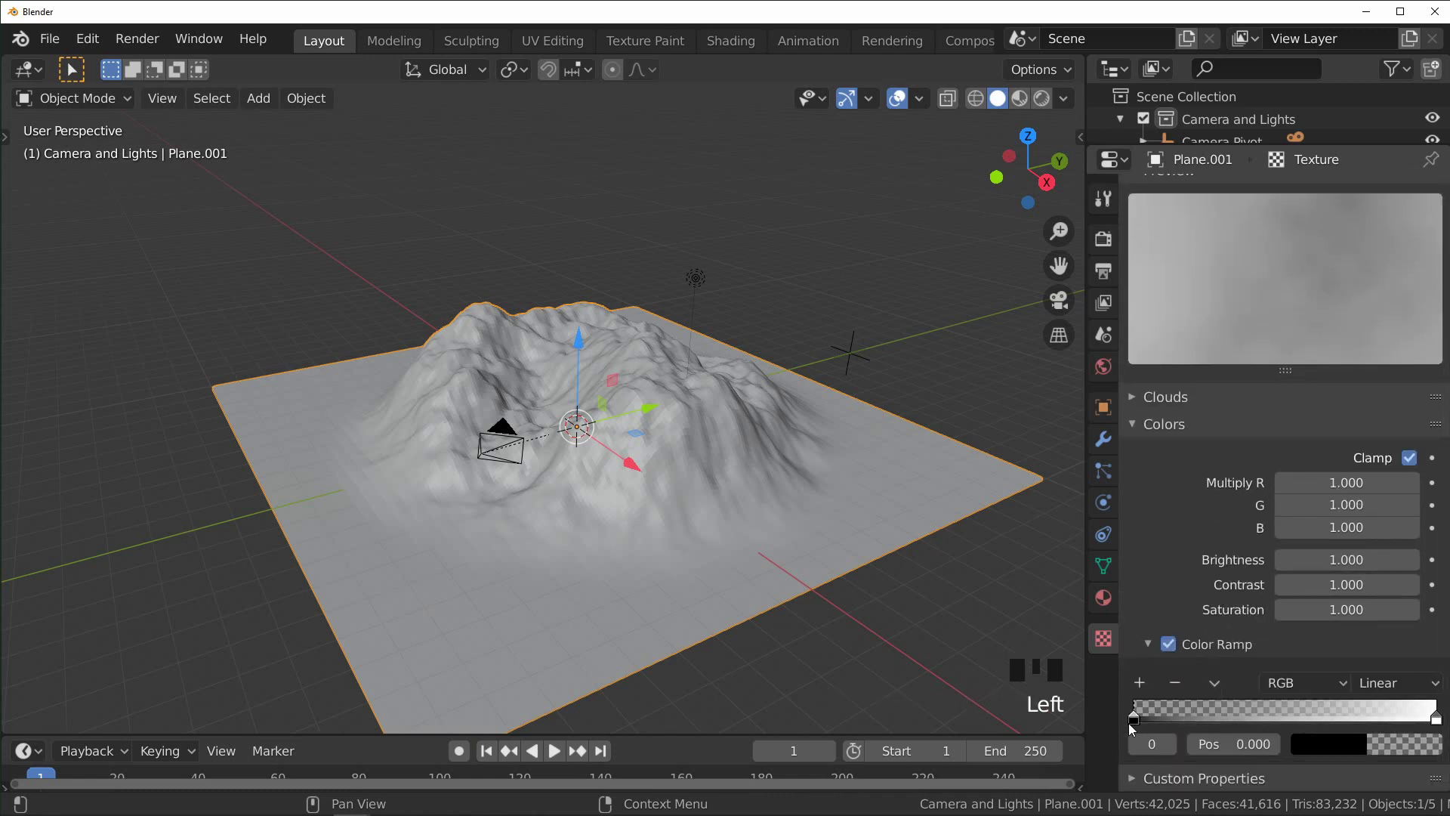
mouse_move(1133, 725)
mouse_down()
mouse_move(1294, 724)
mouse_move(1133, 723)
mouse_up()
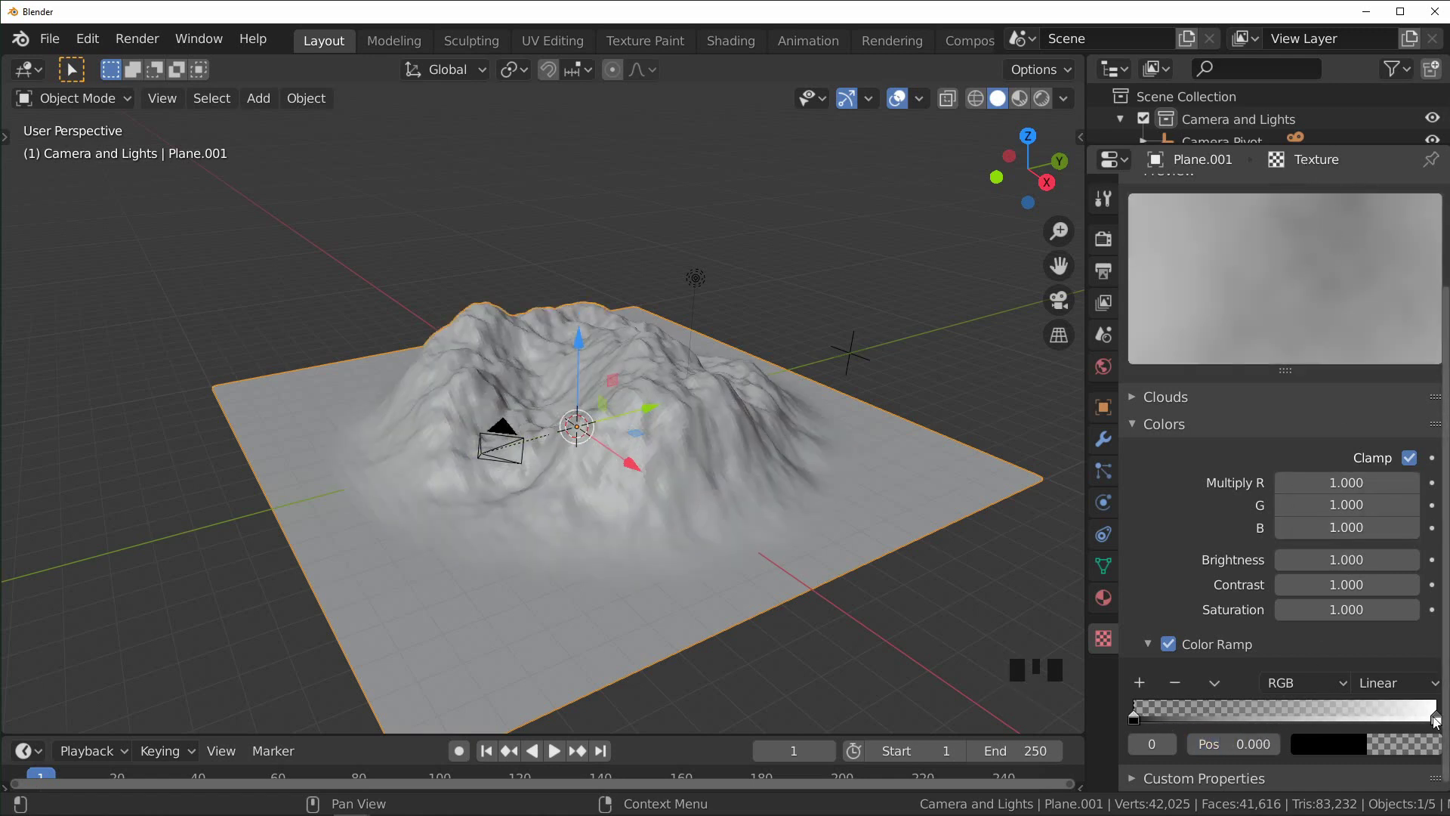
mouse_move(1436, 721)
mouse_down()
mouse_move(1327, 718)
mouse_move(1439, 721)
mouse_up()
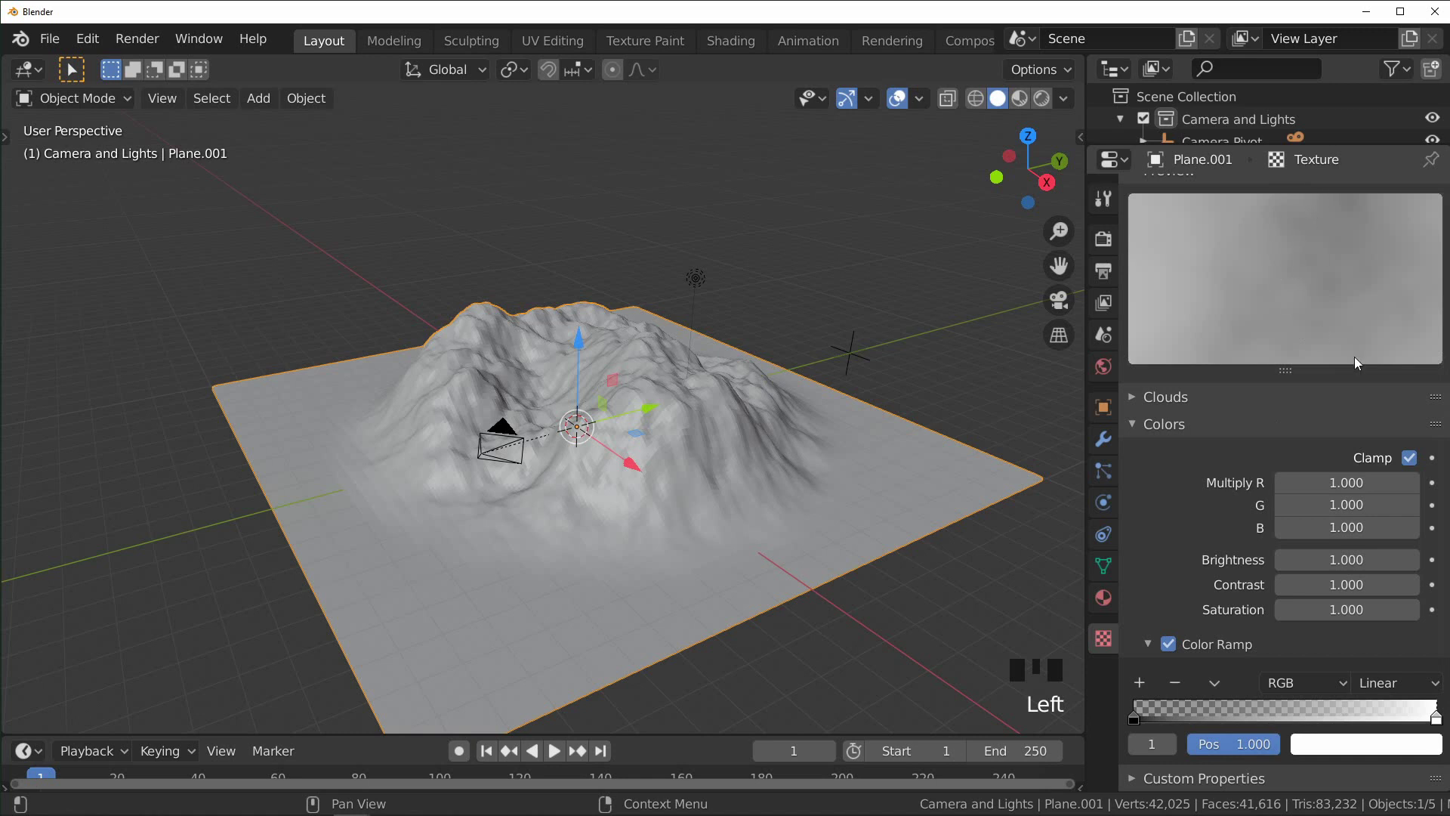
click(1140, 398)
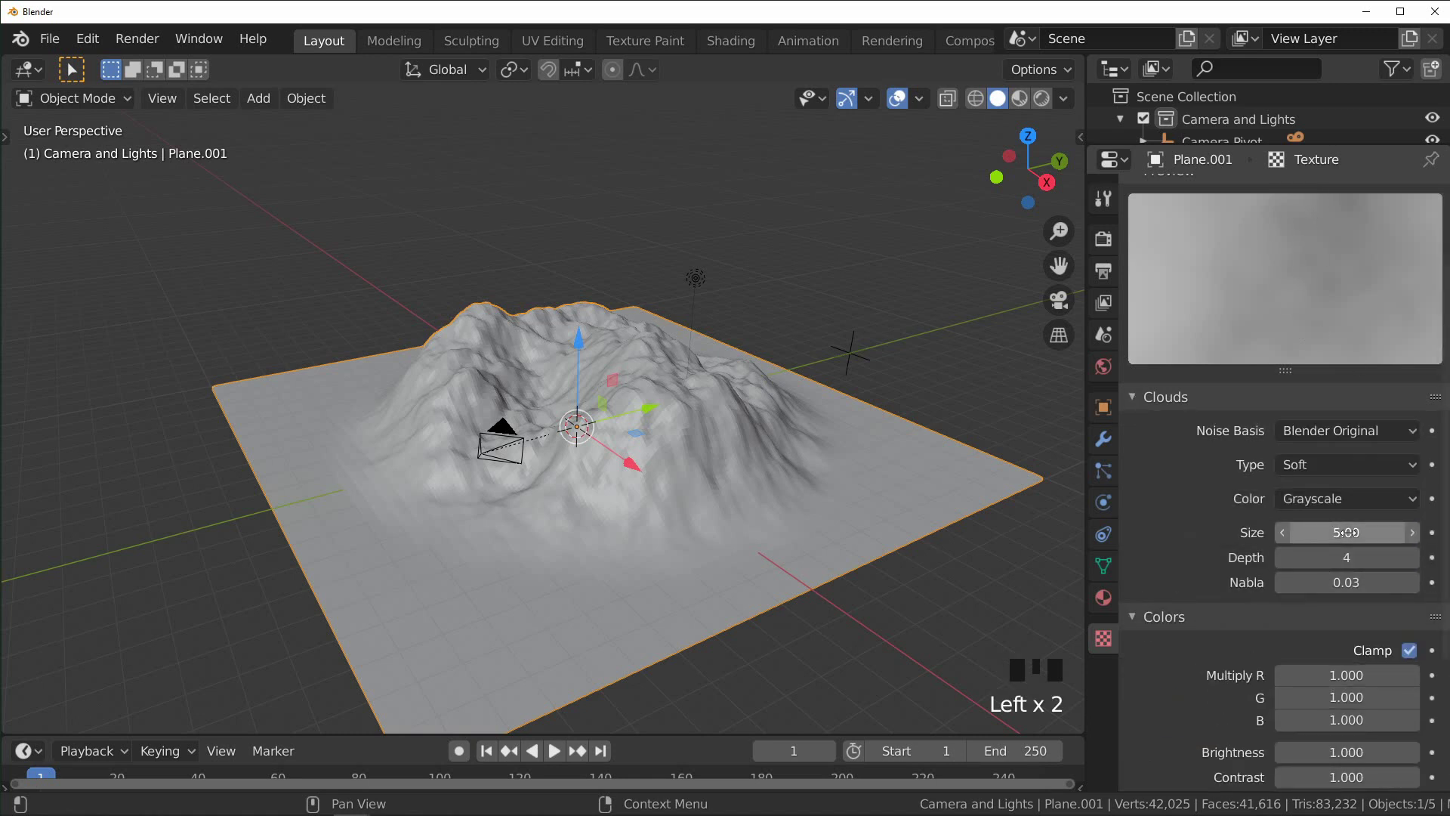
Step: Set the Clouds Size to 2 and drag both color ramp stops inward for steep cliffs
mouse_move(1346, 533)
mouse_down()
mouse_move(1305, 532)
mouse_move(1329, 533)
mouse_up()
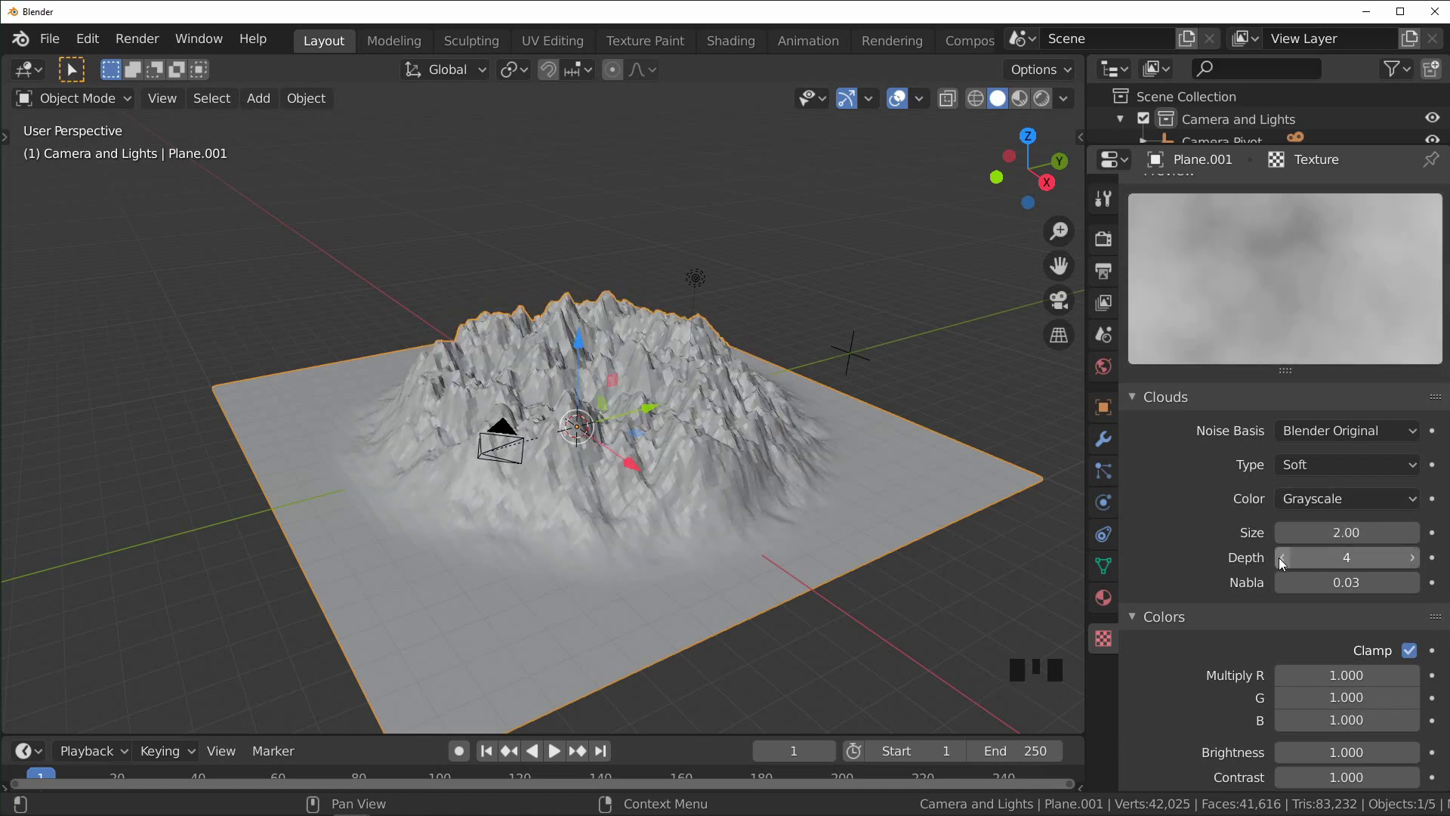
scroll(1284, 605, down, 5)
click(1169, 644)
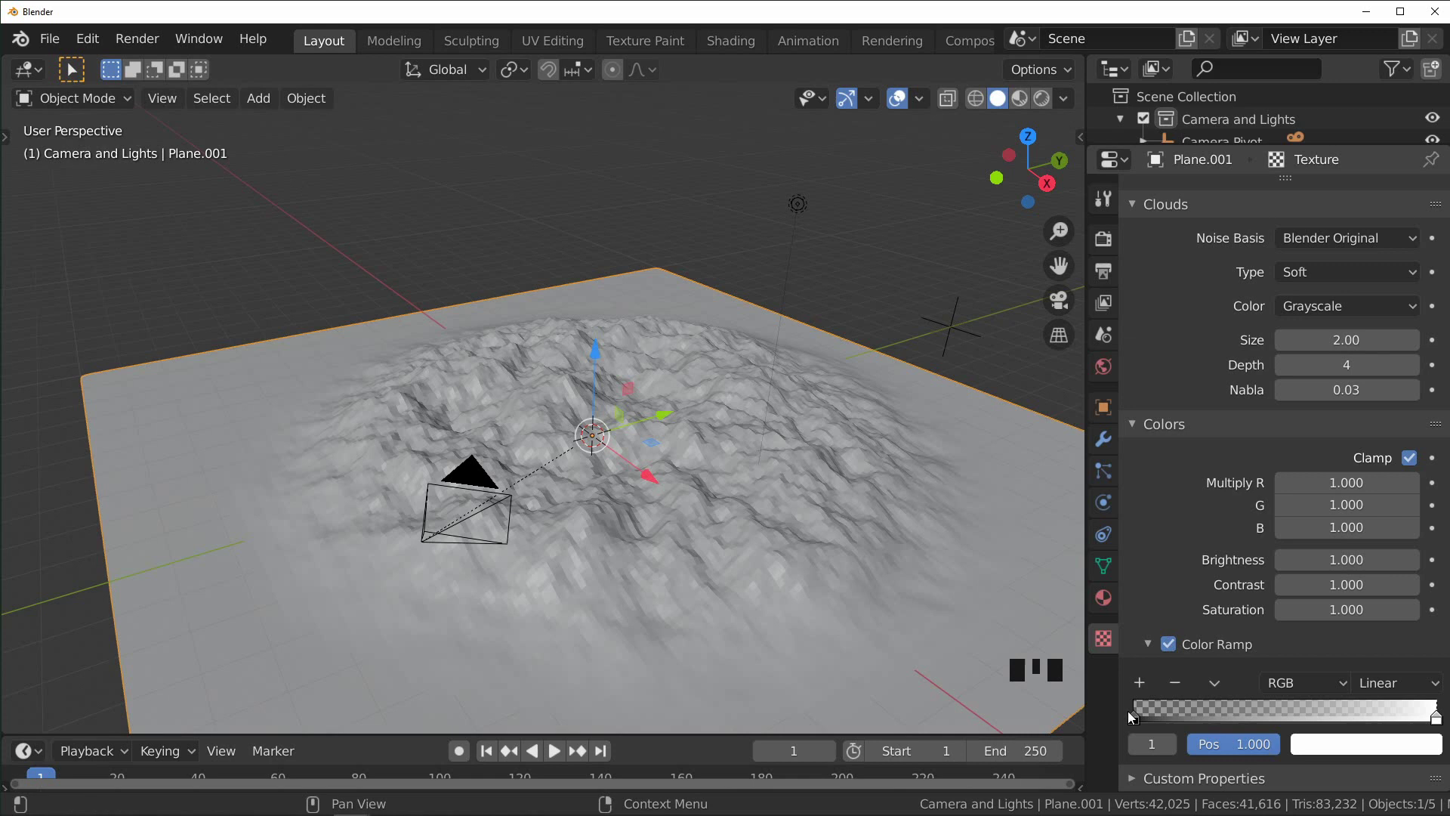
drag(1137, 718, 1271, 727)
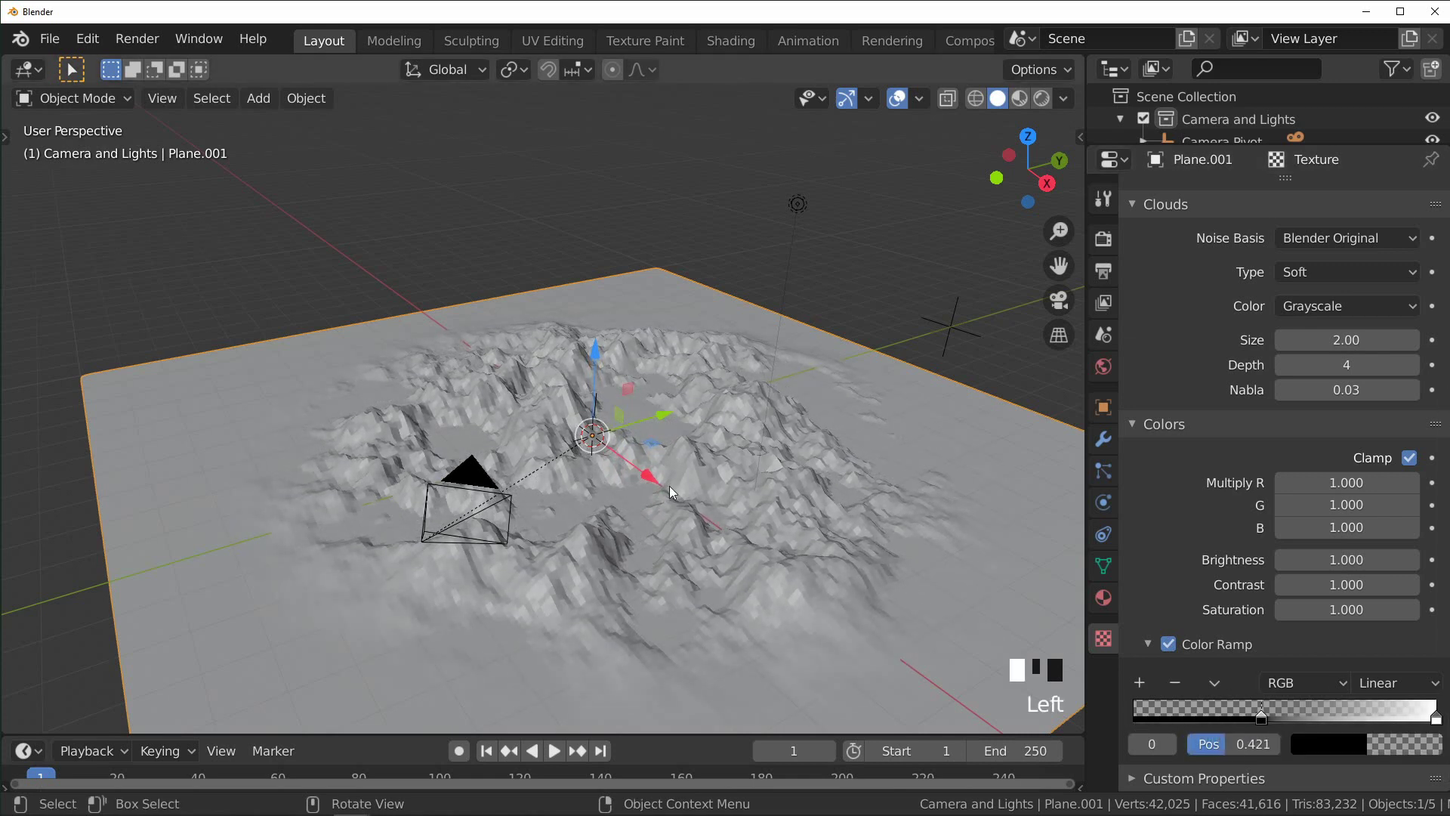
drag(1435, 717, 1283, 719)
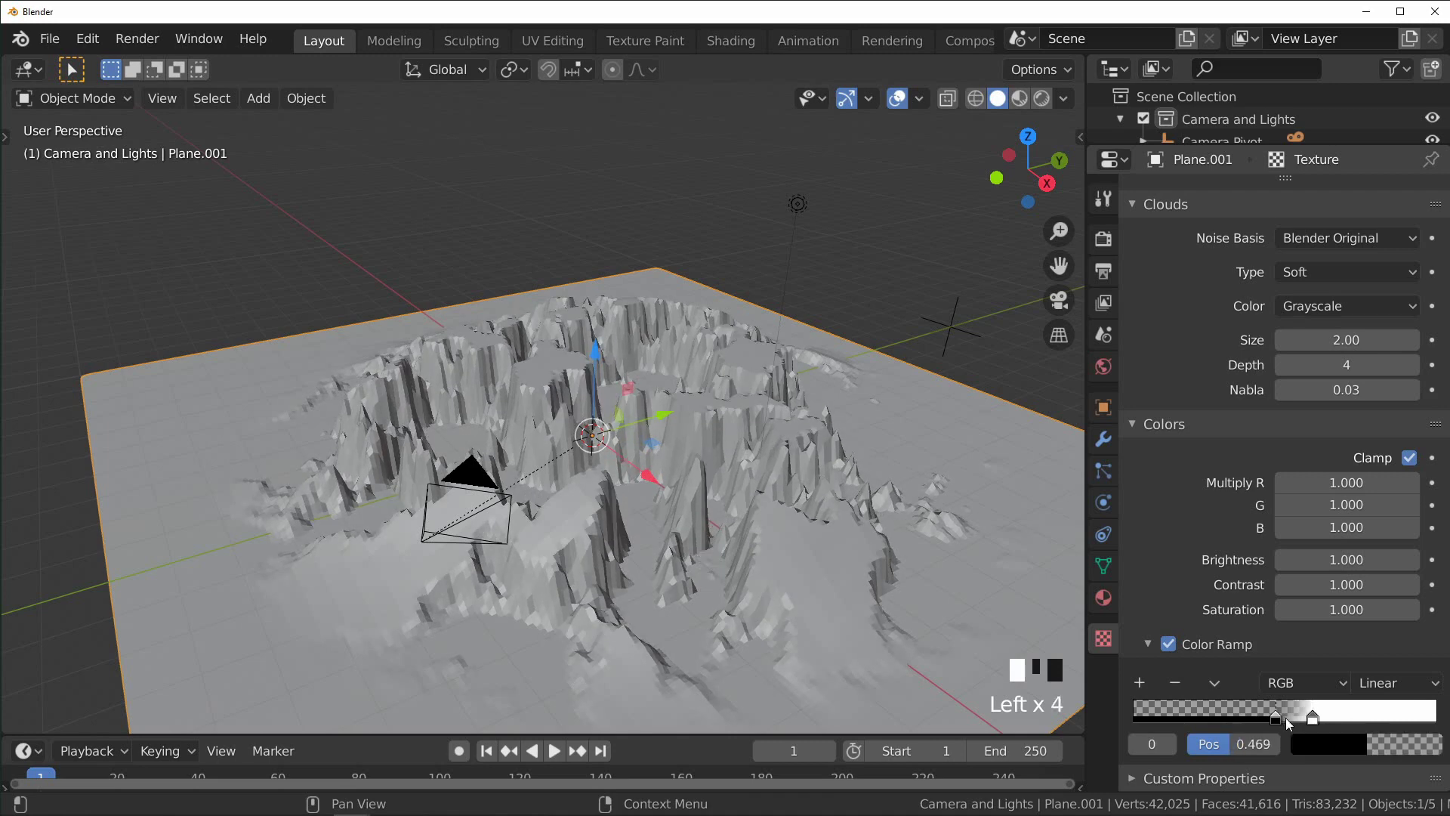
scroll(518, 524, up, 1)
mouse_move(518, 523)
middle_down()
mouse_move(560, 545)
mouse_move(515, 532)
middle_up()
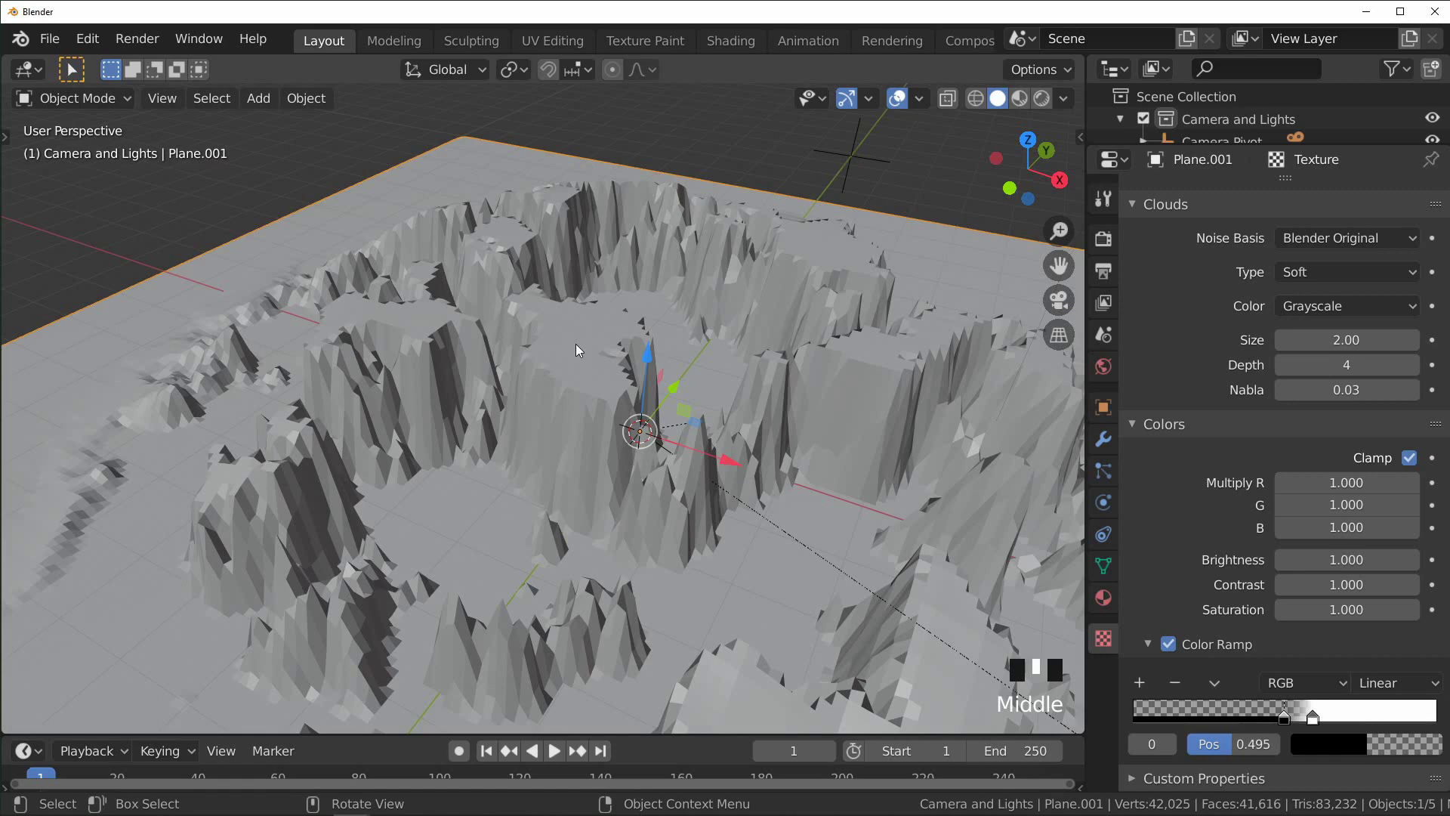
Step: Set the Color Ramp interpolation to B-Spline
click(1398, 683)
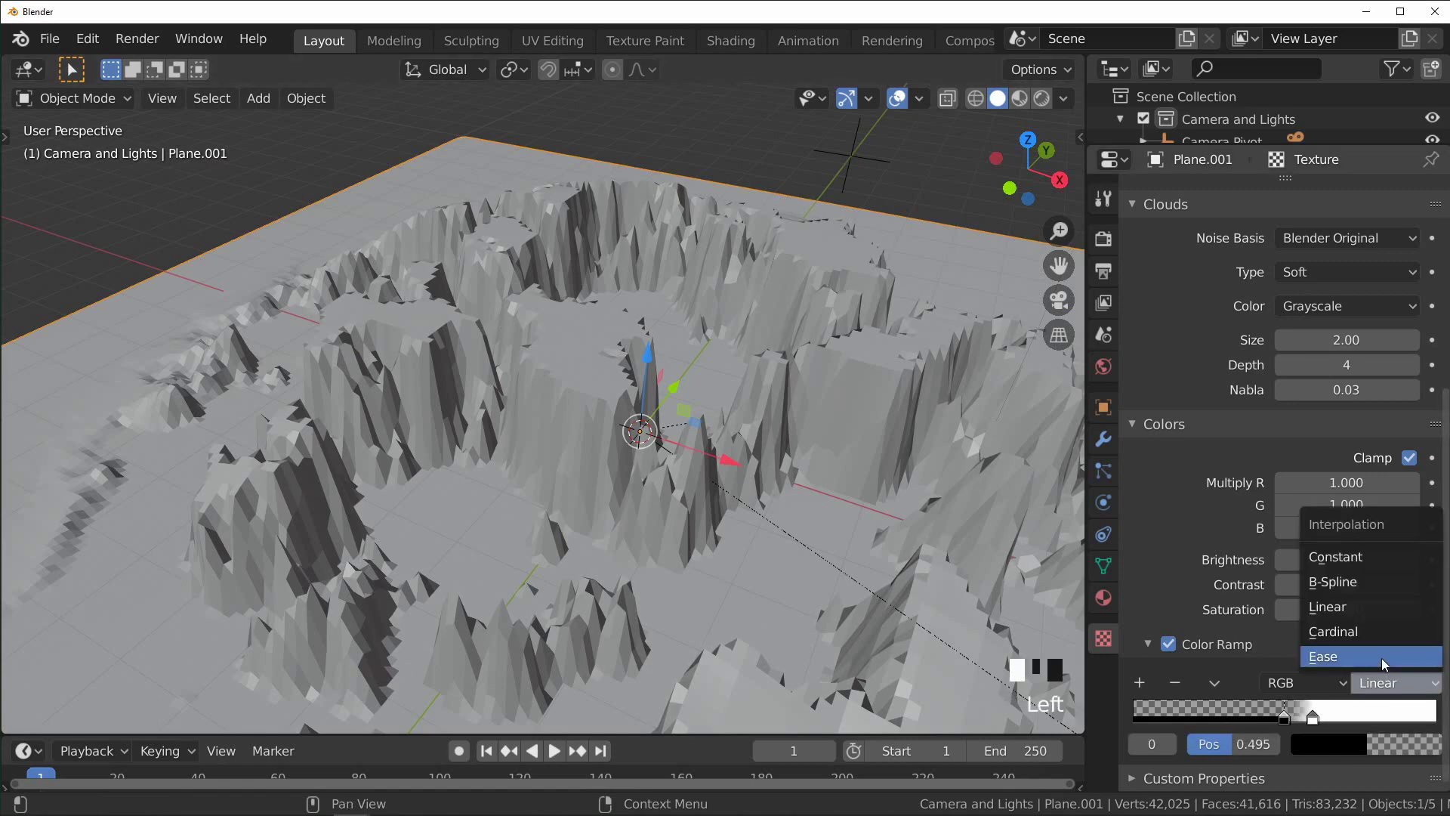
click(1380, 657)
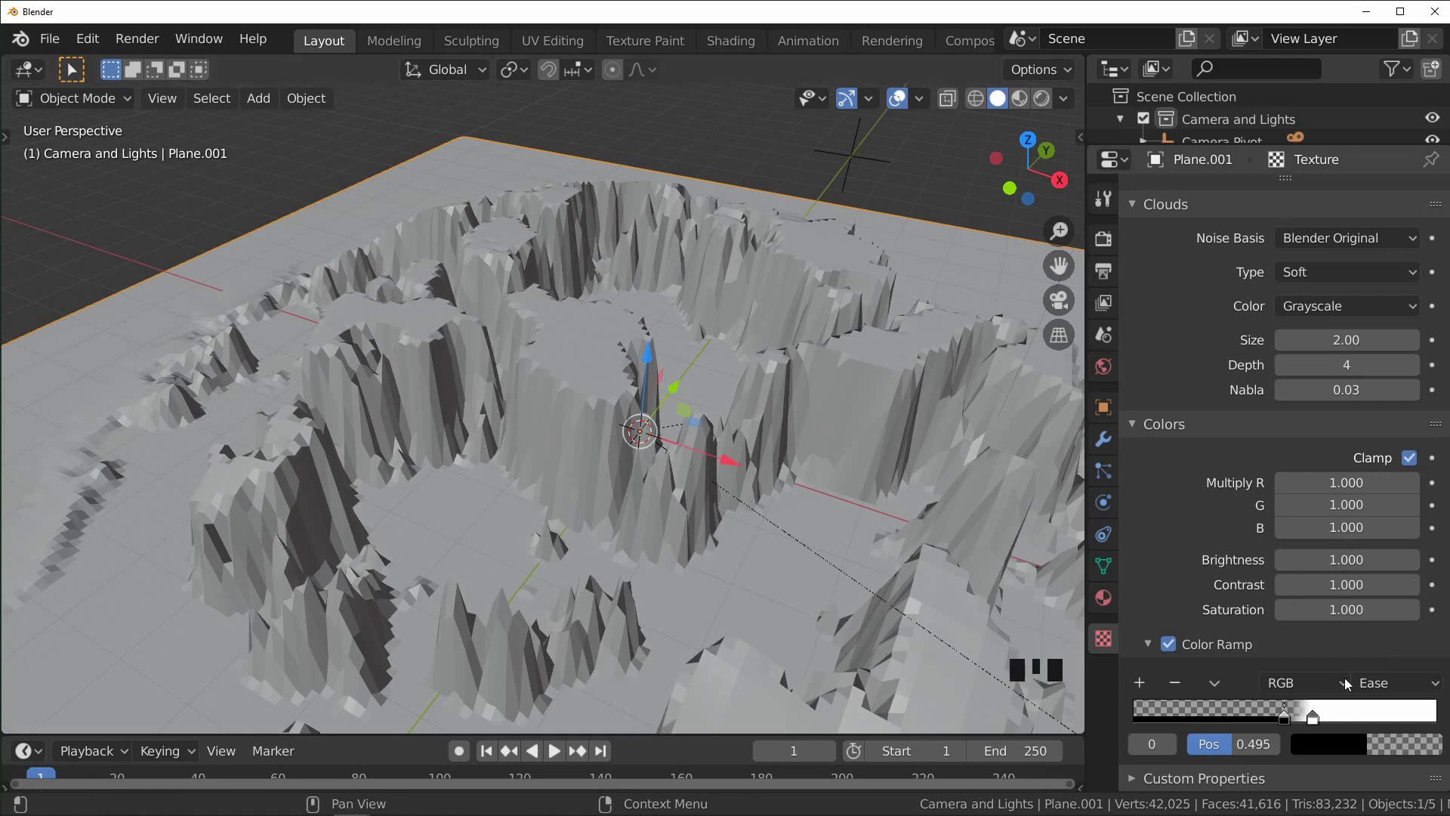
click(1397, 683)
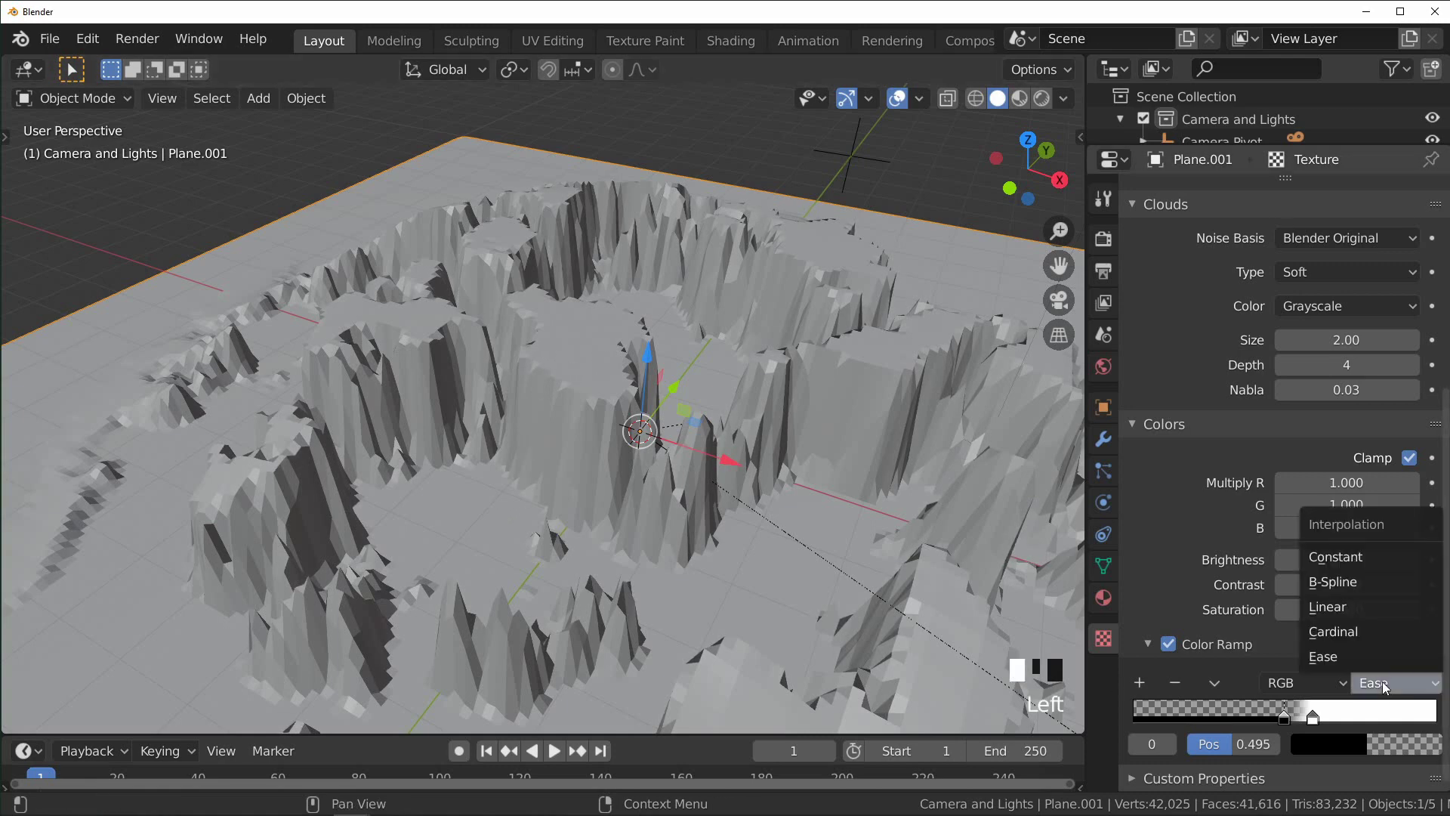
click(1366, 582)
middle_drag(844, 607, 650, 654)
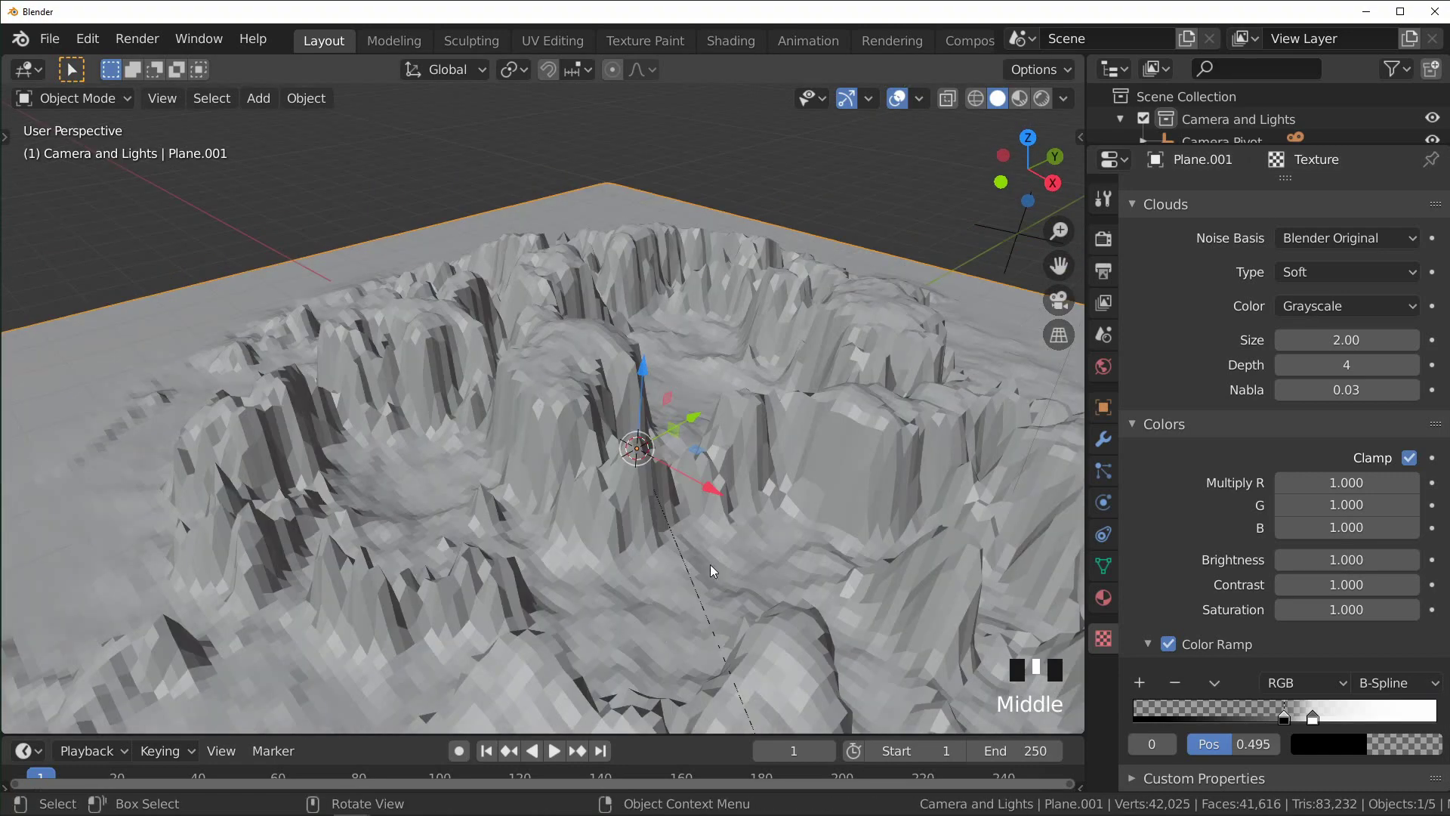
middle_drag(730, 607, 700, 578)
Step: Keep the texture Brightness near 1.000, nudging it slightly higher
shift+drag(1346, 560, 1262, 559)
key(Escape)
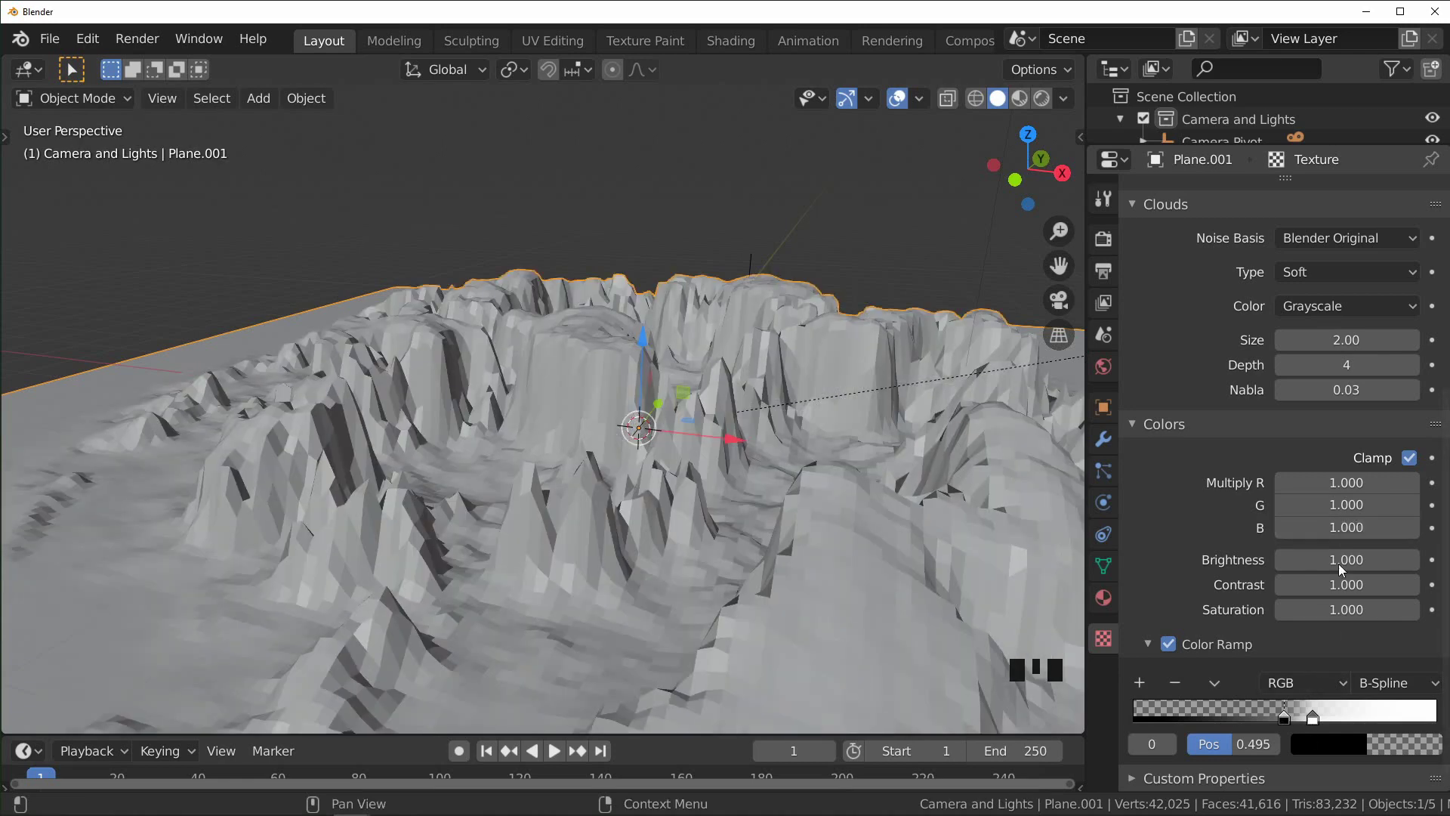
scroll(1286, 356, up, 4)
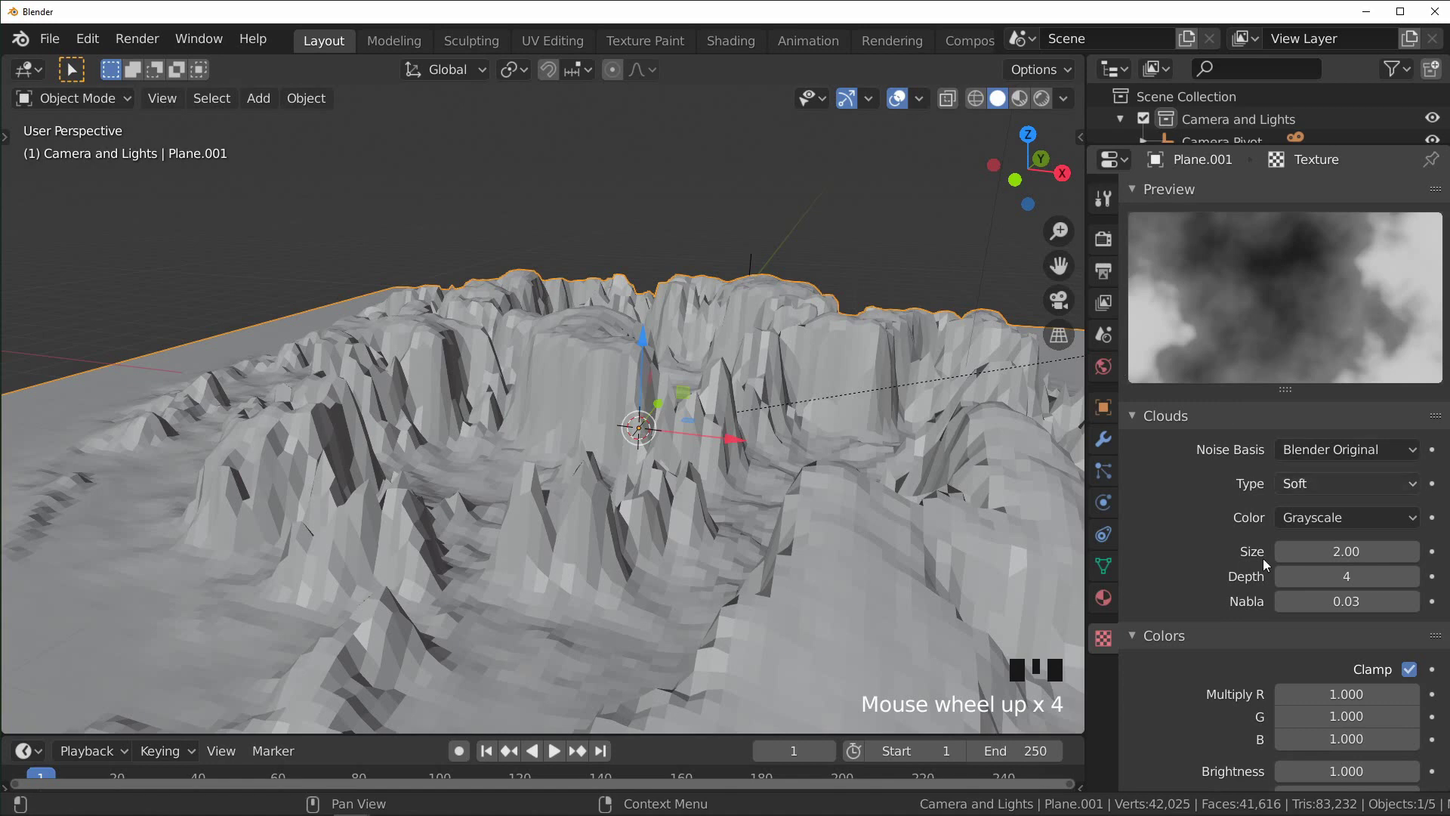
scroll(1275, 584, down, 2)
scroll(1276, 584, up, 2)
click(1134, 415)
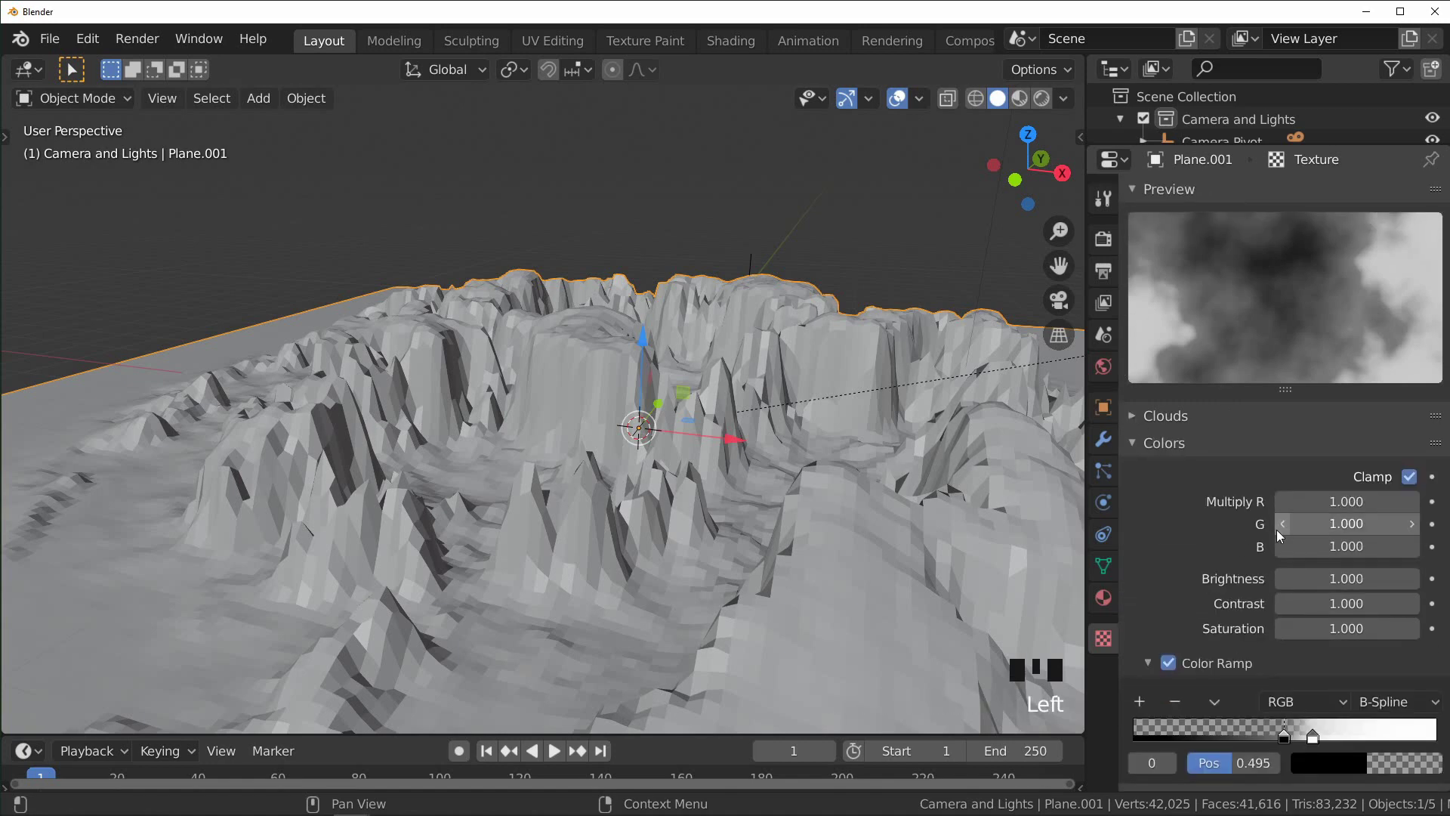
mouse_move(1347, 579)
shift+mouse_down()
mouse_move(1362, 579)
mouse_move(1310, 578)
mouse_move(1329, 579)
shift+mouse_up()
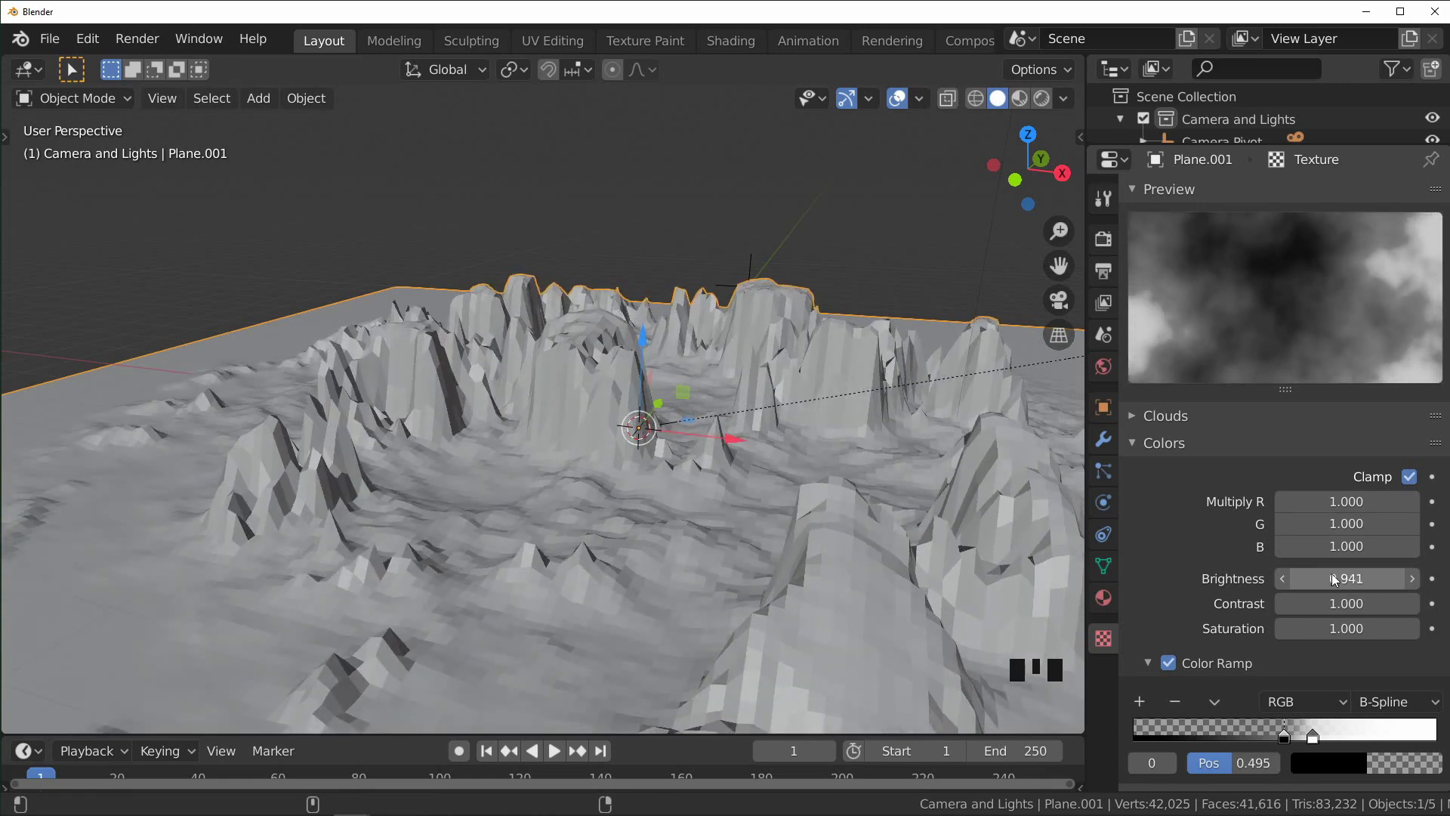
Step: Lower the Clouds noise Depth to 2
click(1178, 443)
click(1223, 522)
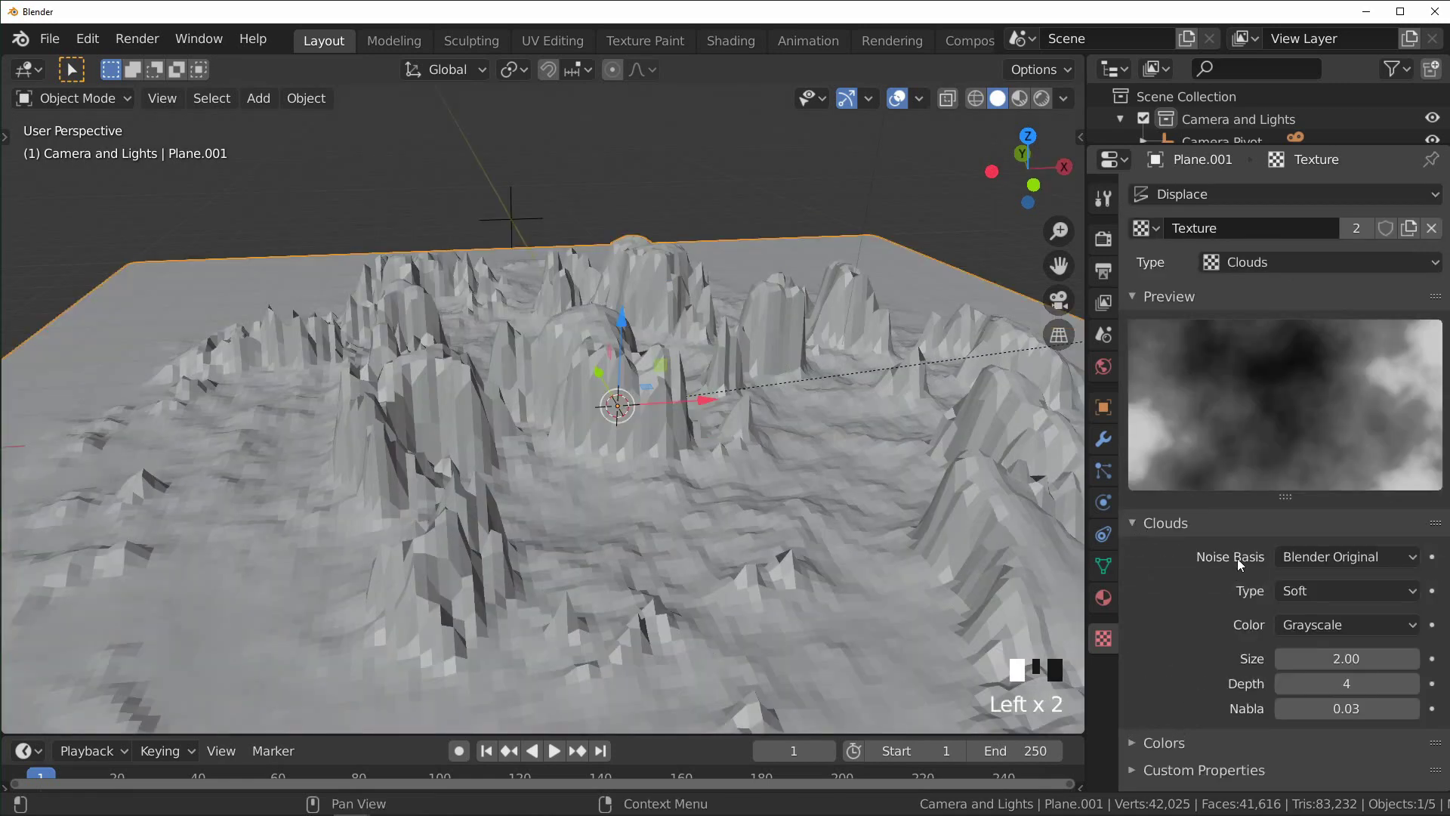
click(1282, 686)
click(1282, 685)
middle_drag(722, 493, 636, 548)
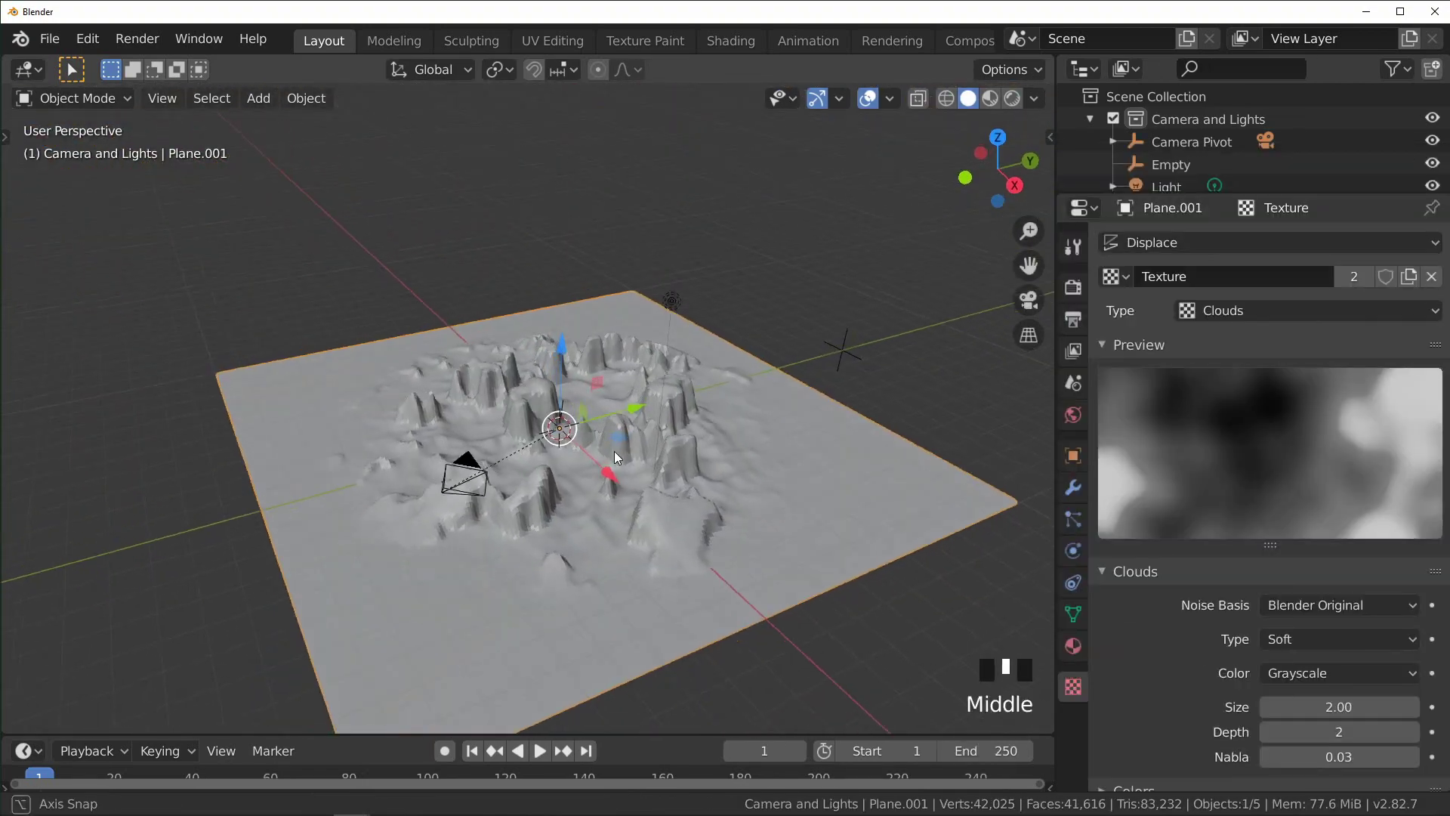
Step: Duplicate the terrain plane as Plane.002 in place, hide Plane.001, and select the copy
middle_drag(614, 451, 611, 447)
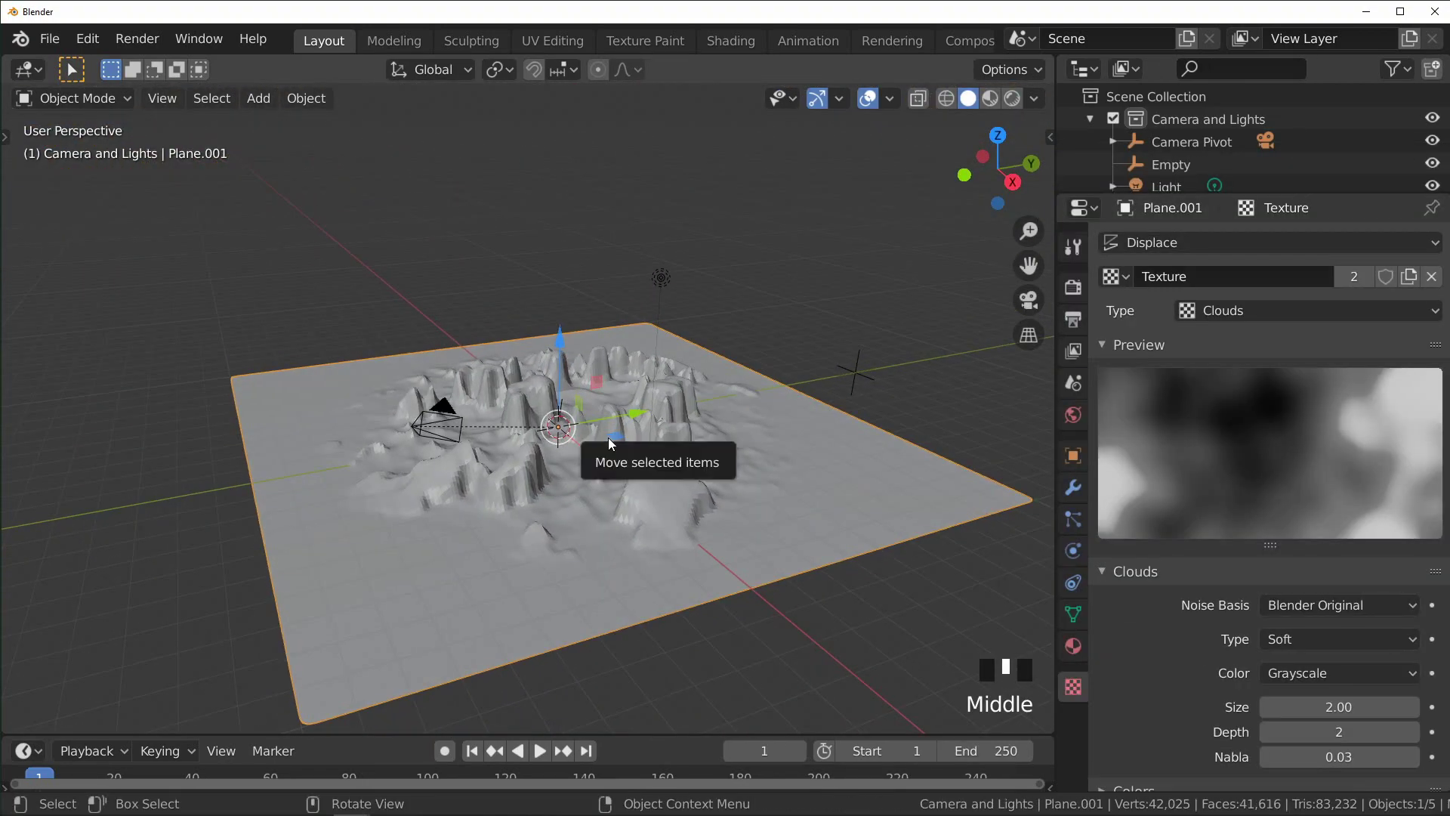
middle_drag(690, 502, 692, 499)
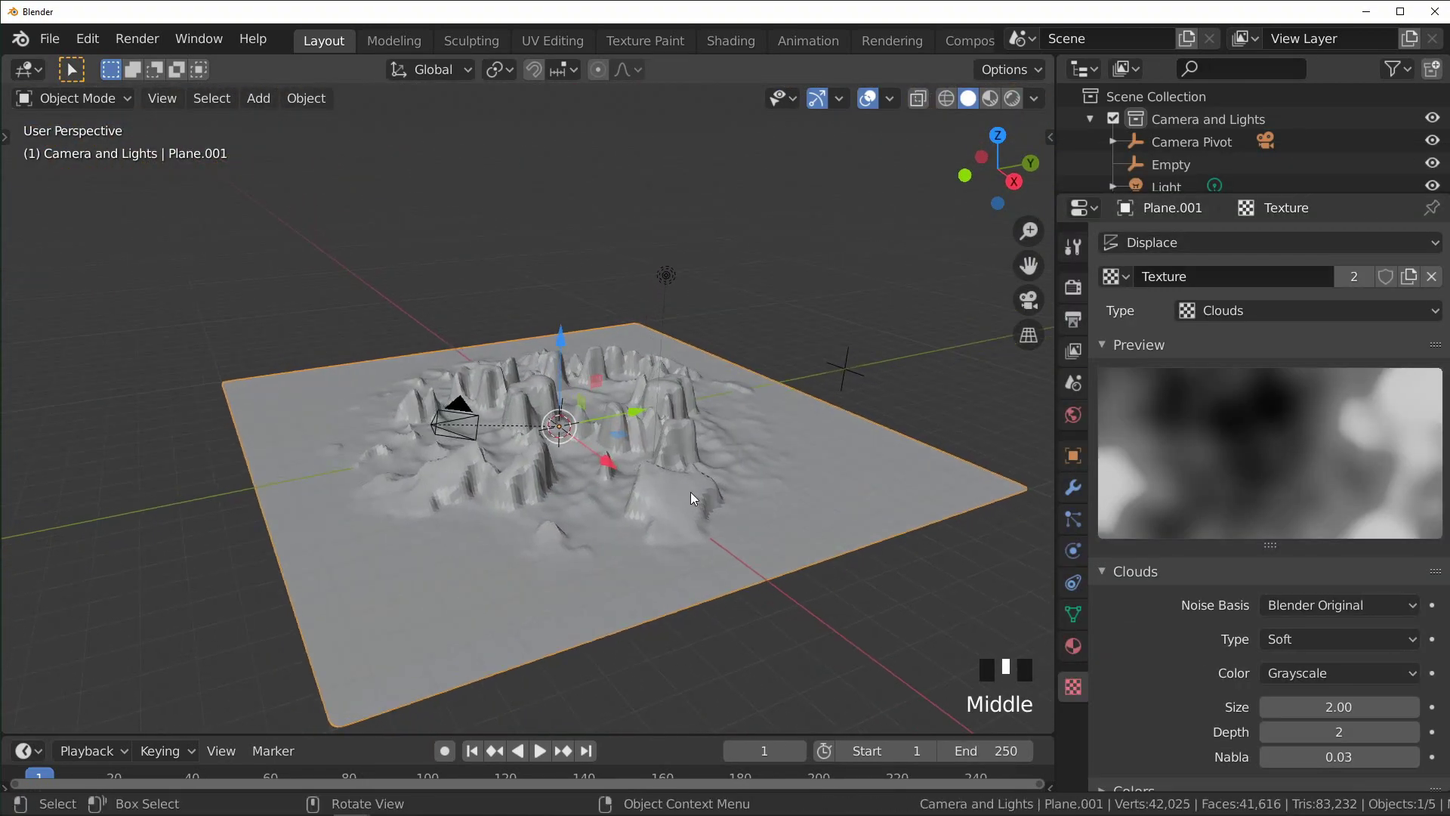
key(shift+d)
key(Escape)
scroll(1359, 151, down, 3)
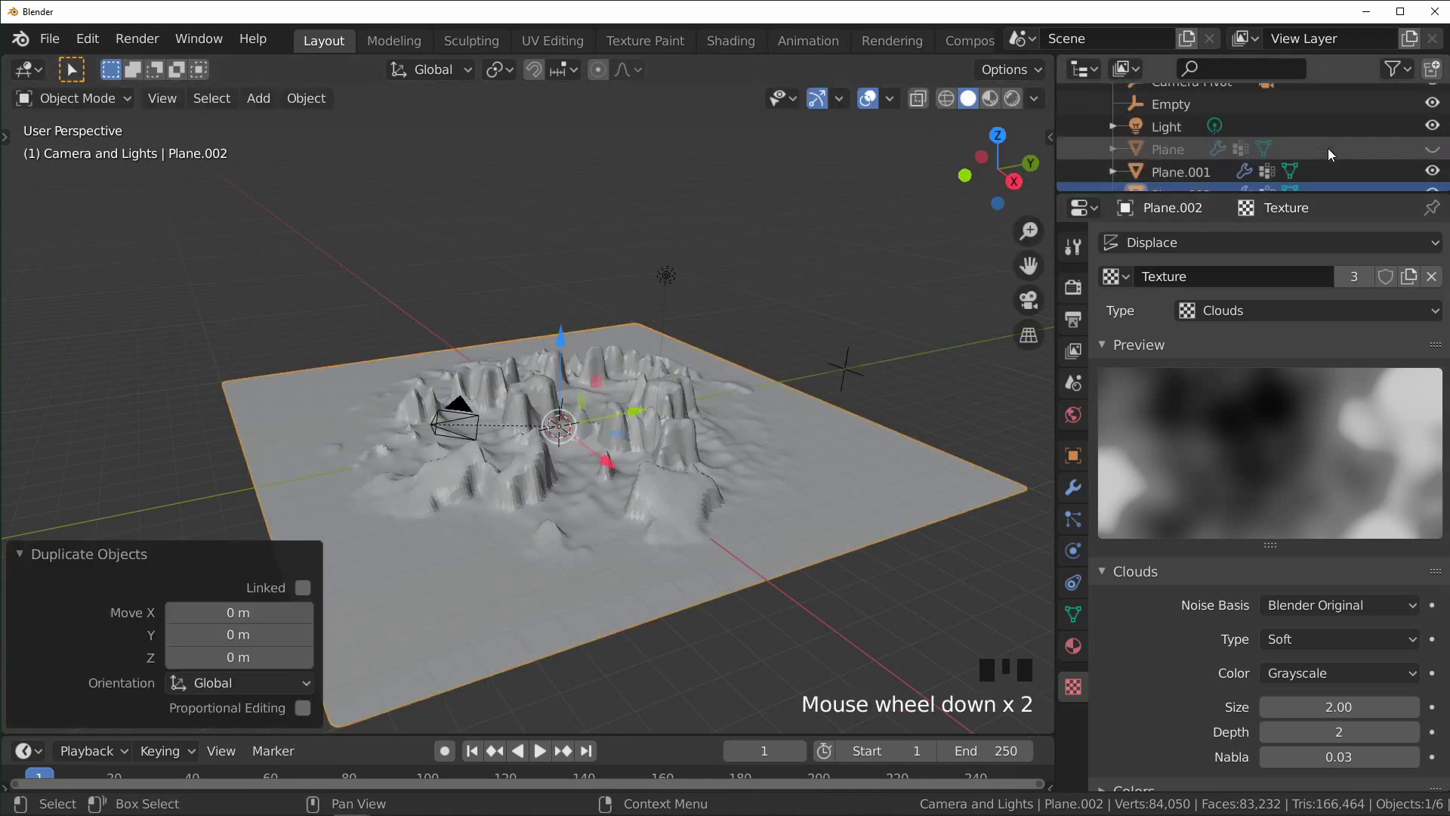
click(1433, 141)
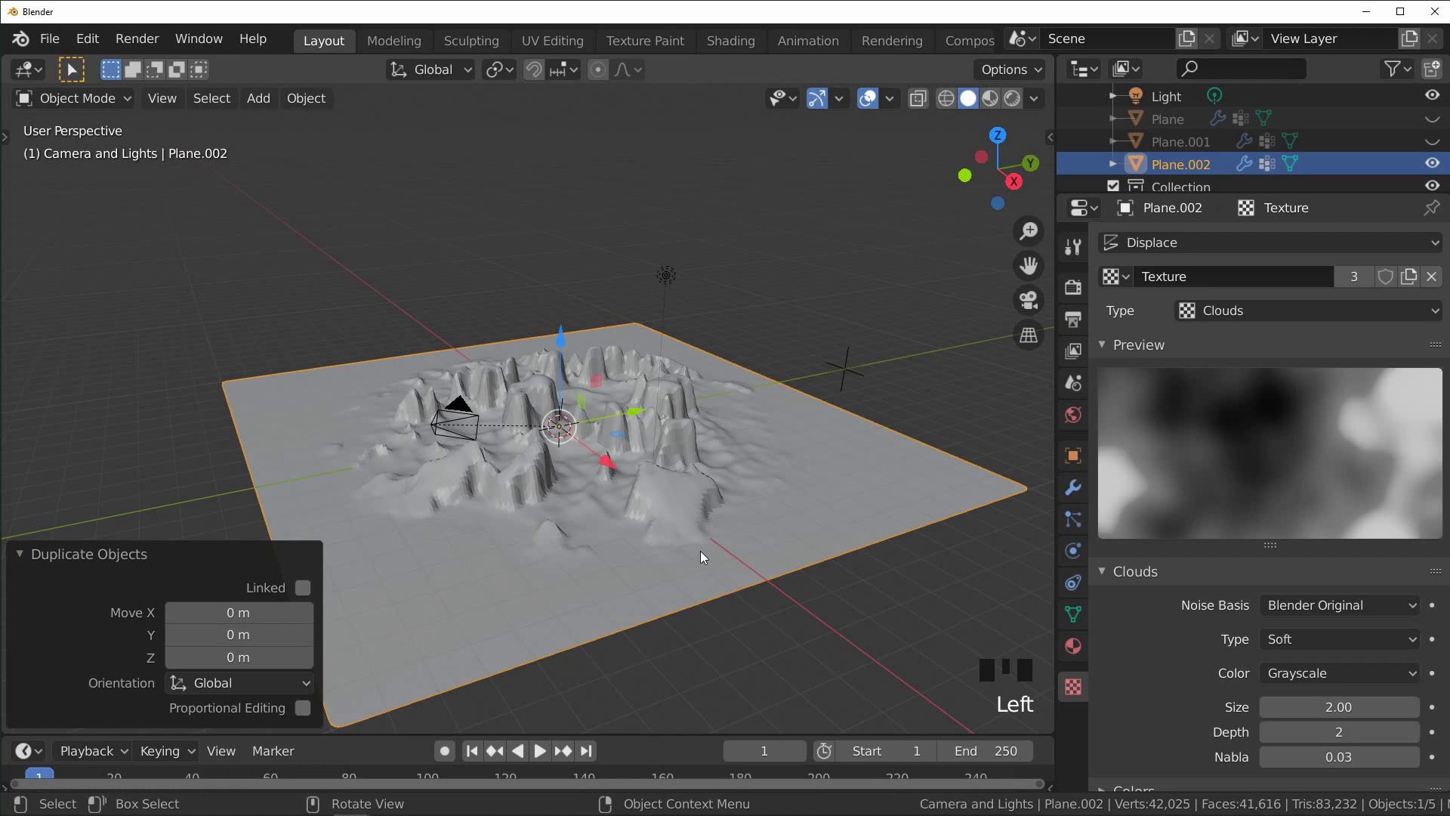
click(721, 499)
Step: Set Plane.002's Displace Strength to -1 so the surface sinks into dents
click(1073, 487)
double_click(1408, 579)
text(1.8)
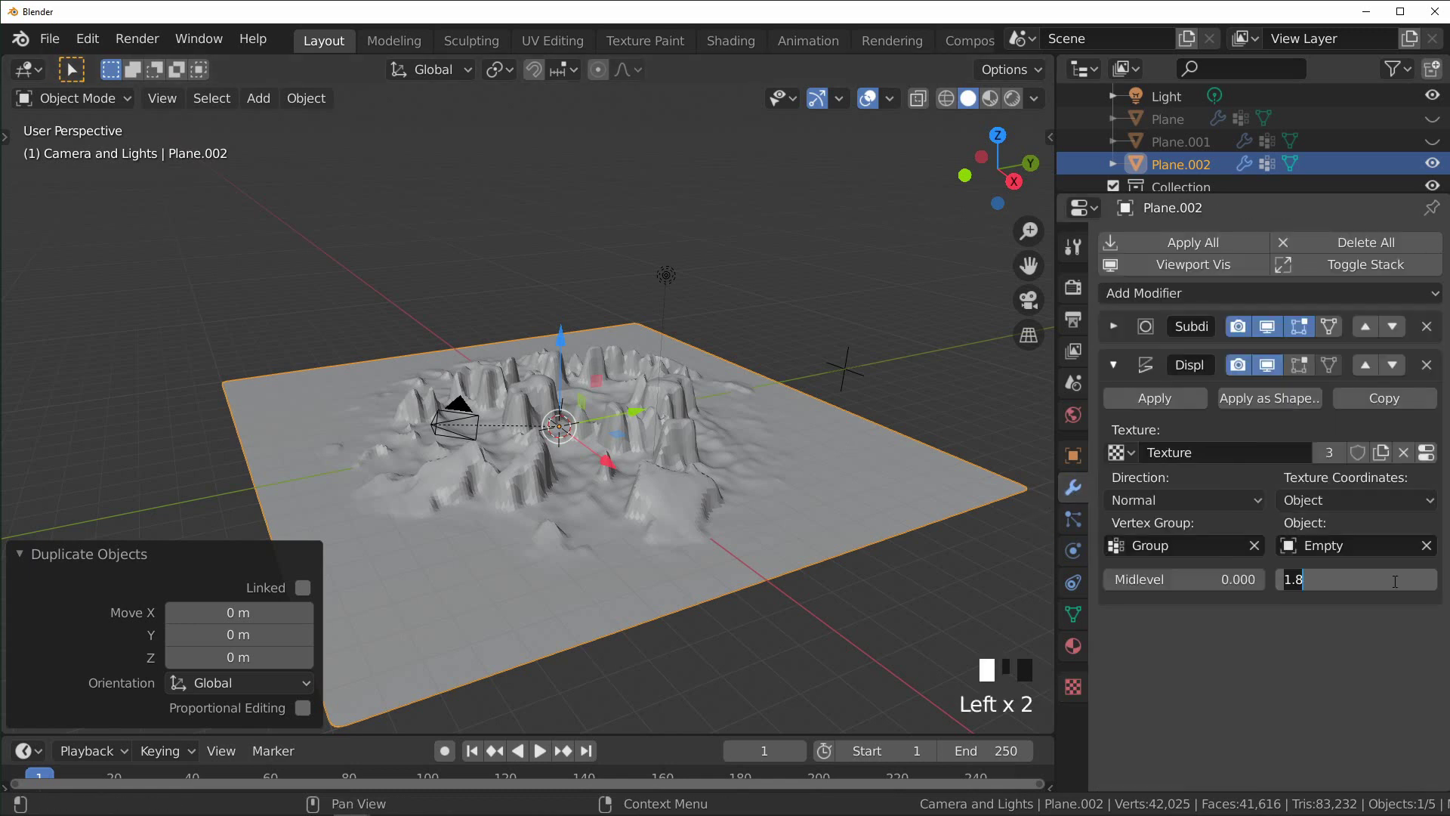
key(Return)
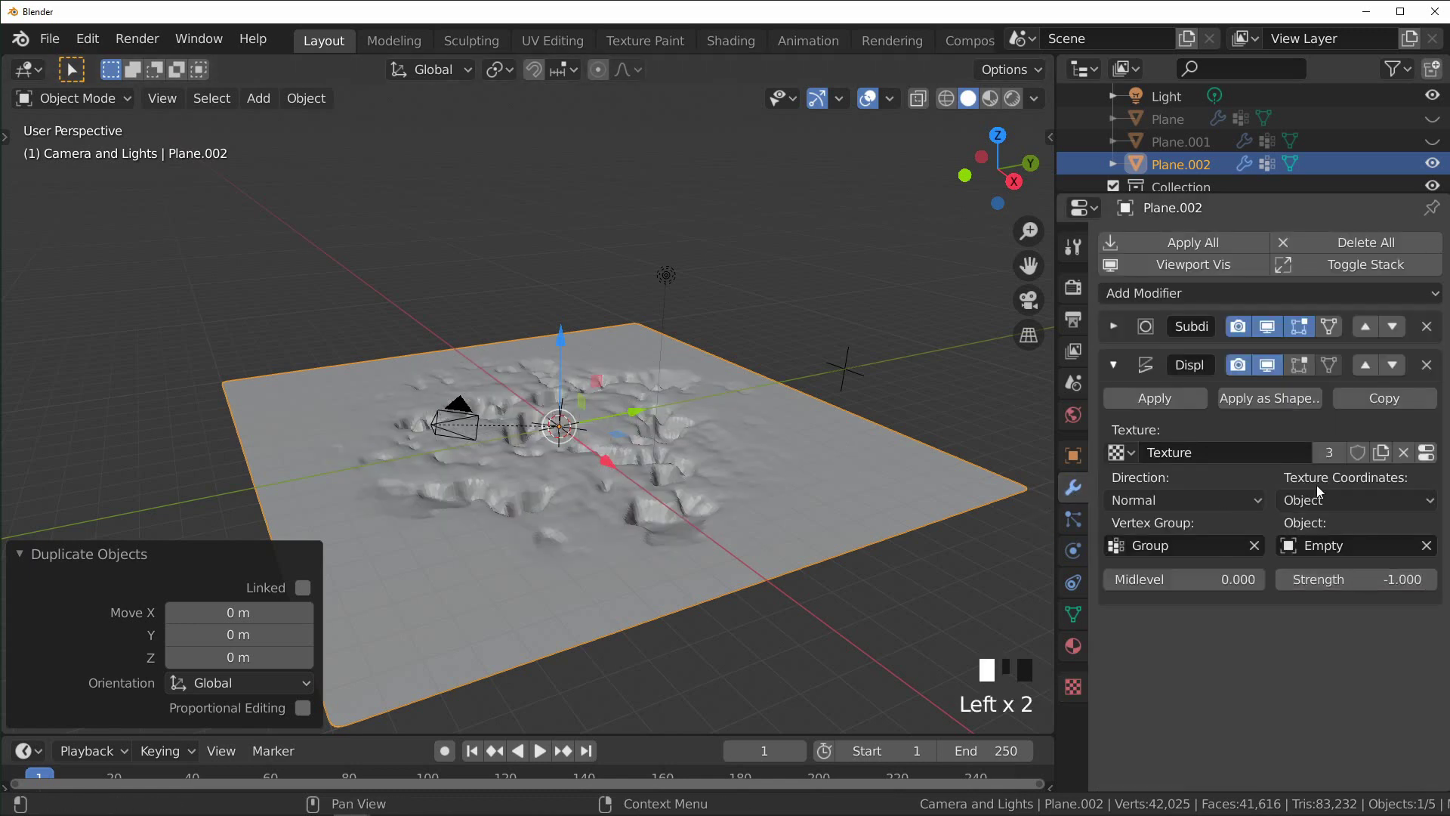
click(1427, 452)
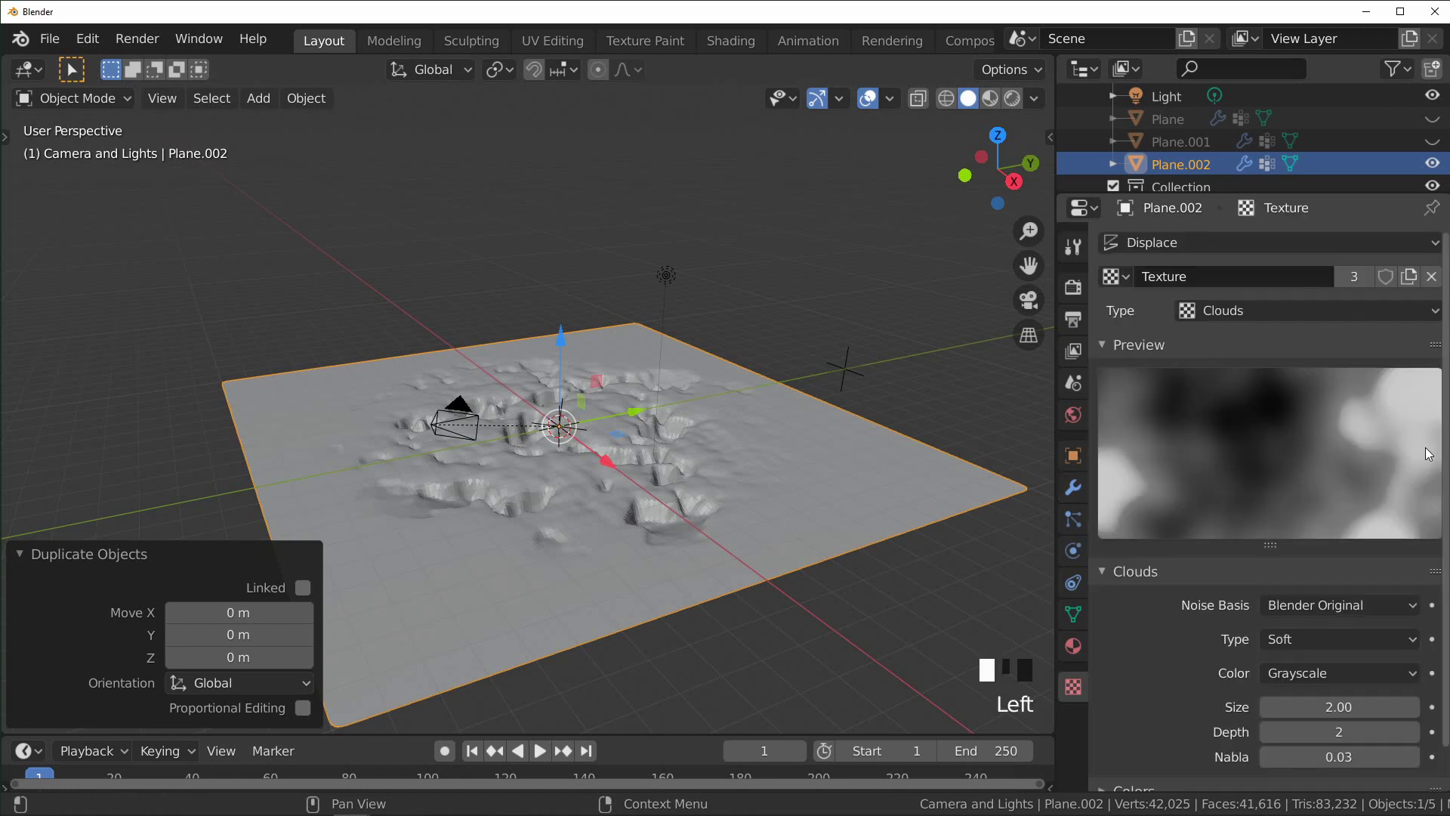
Step: Reduce the Clouds texture Size to 0.50
click(1346, 707)
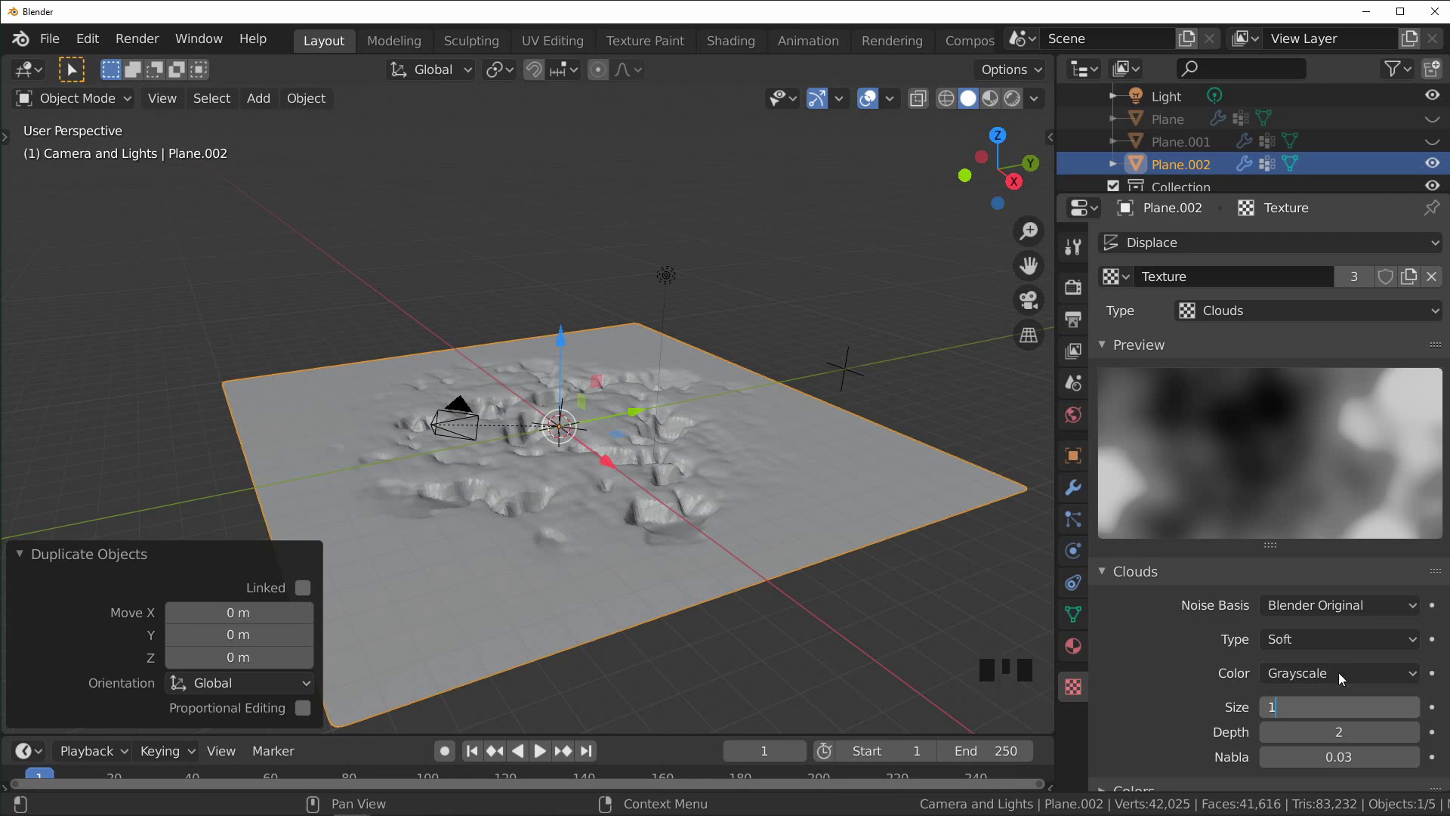
text(1)
key(Return)
drag(1348, 707, 1337, 710)
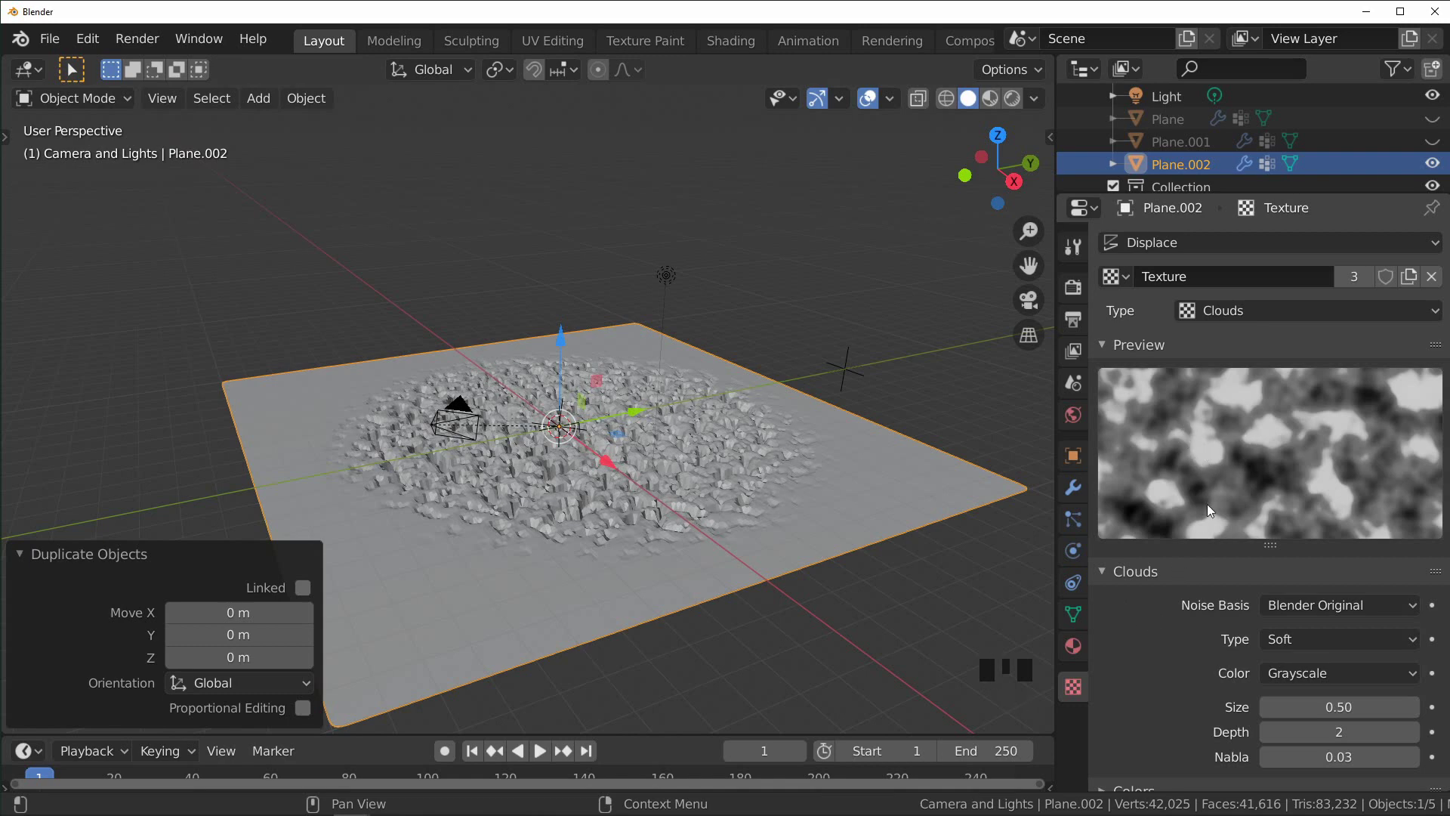
Step: Collapse the Clouds settings, expand Colors, and set the Color Ramp interpolation to Linear
scroll(1183, 638, down, 4)
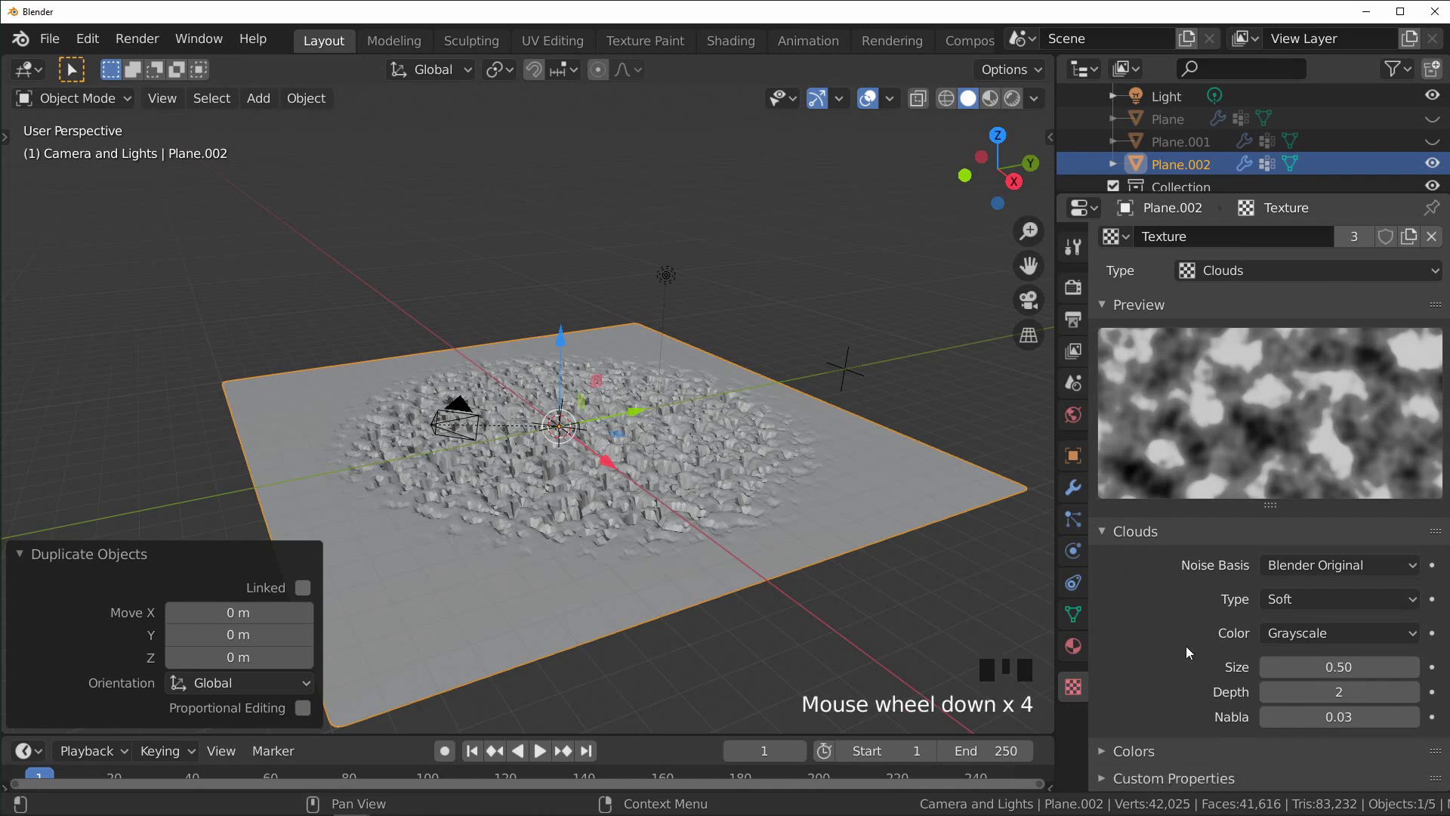
click(1103, 530)
click(1104, 595)
scroll(1206, 657, down, 10)
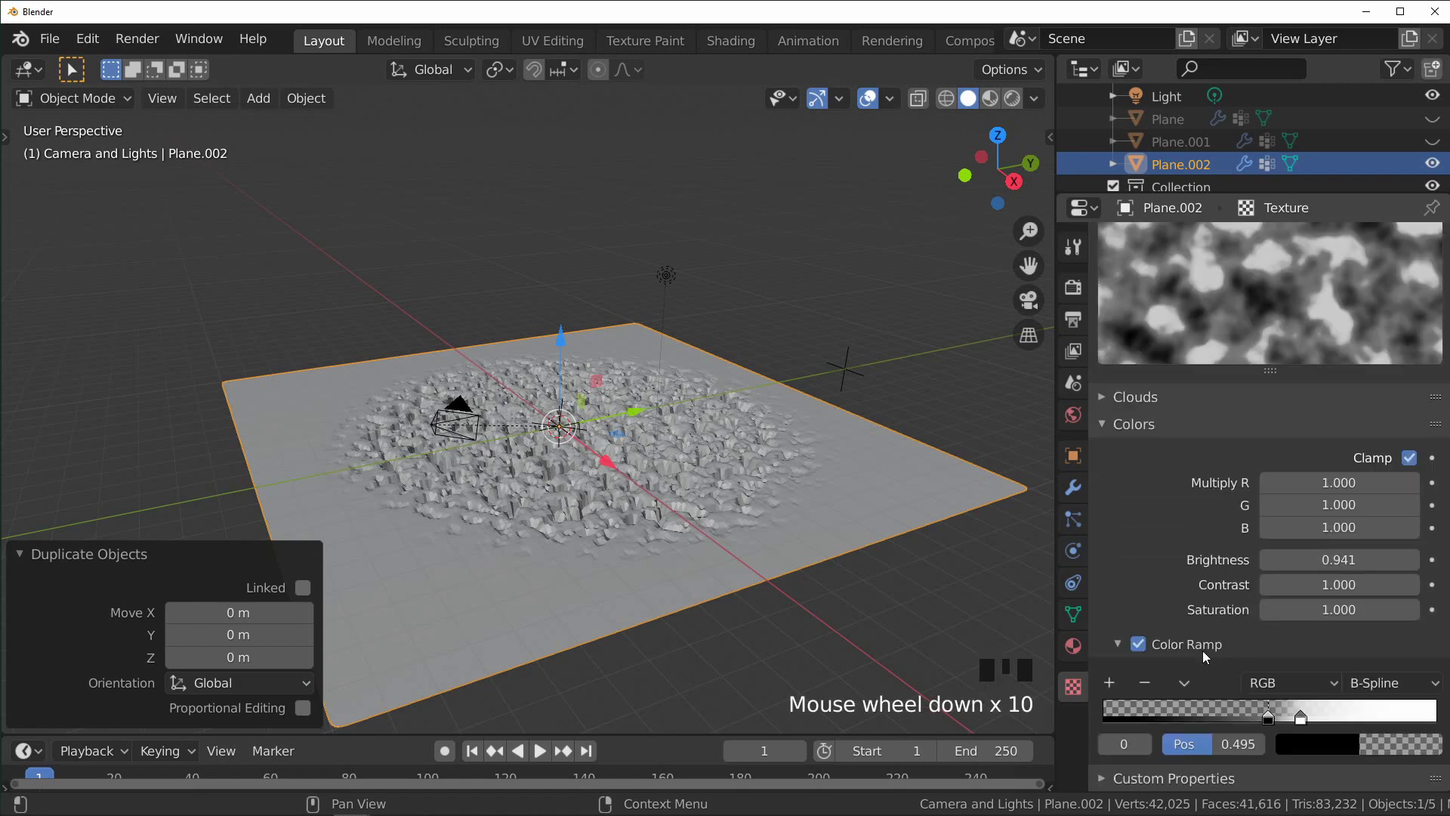
click(1390, 682)
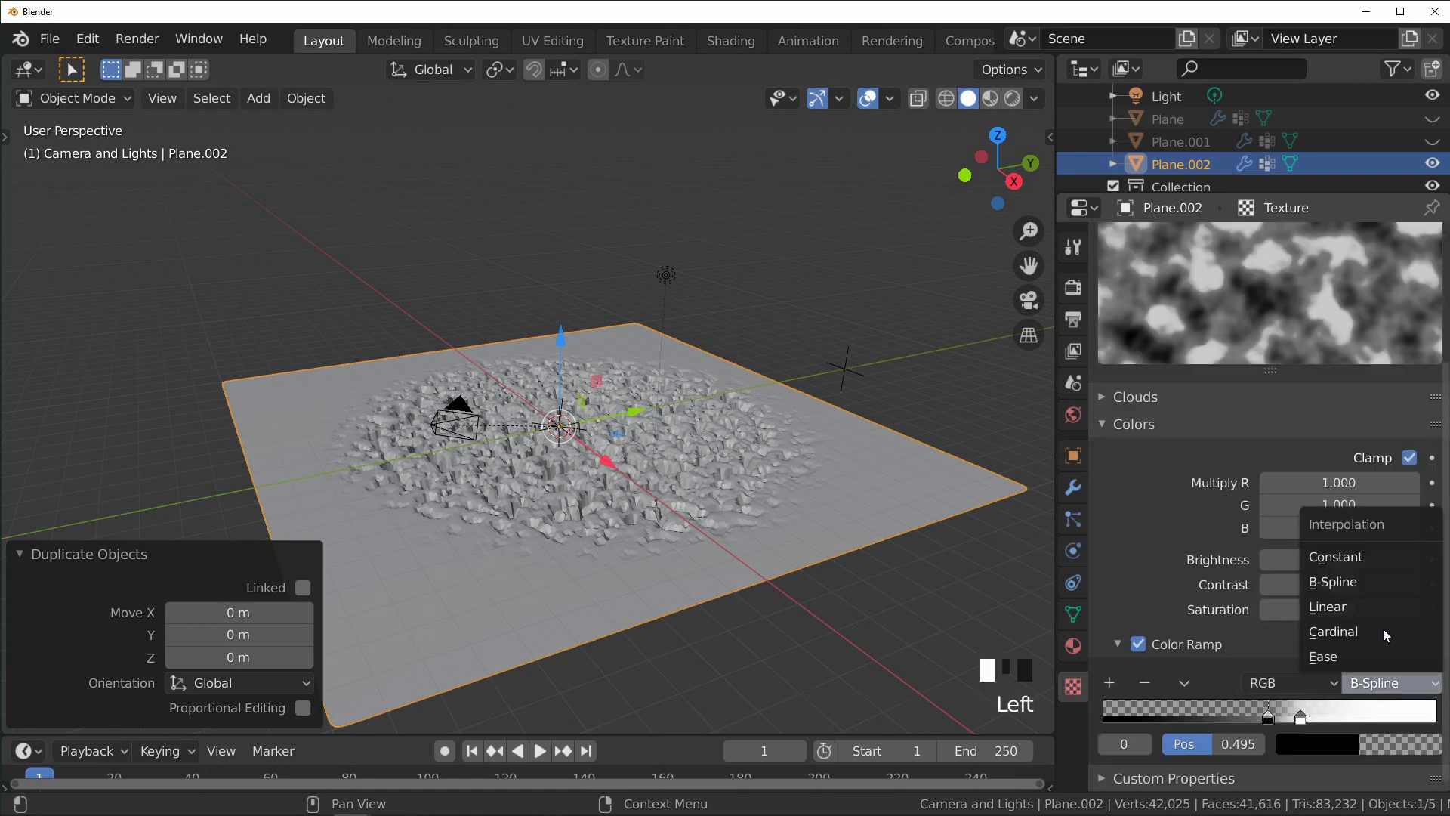
click(1351, 608)
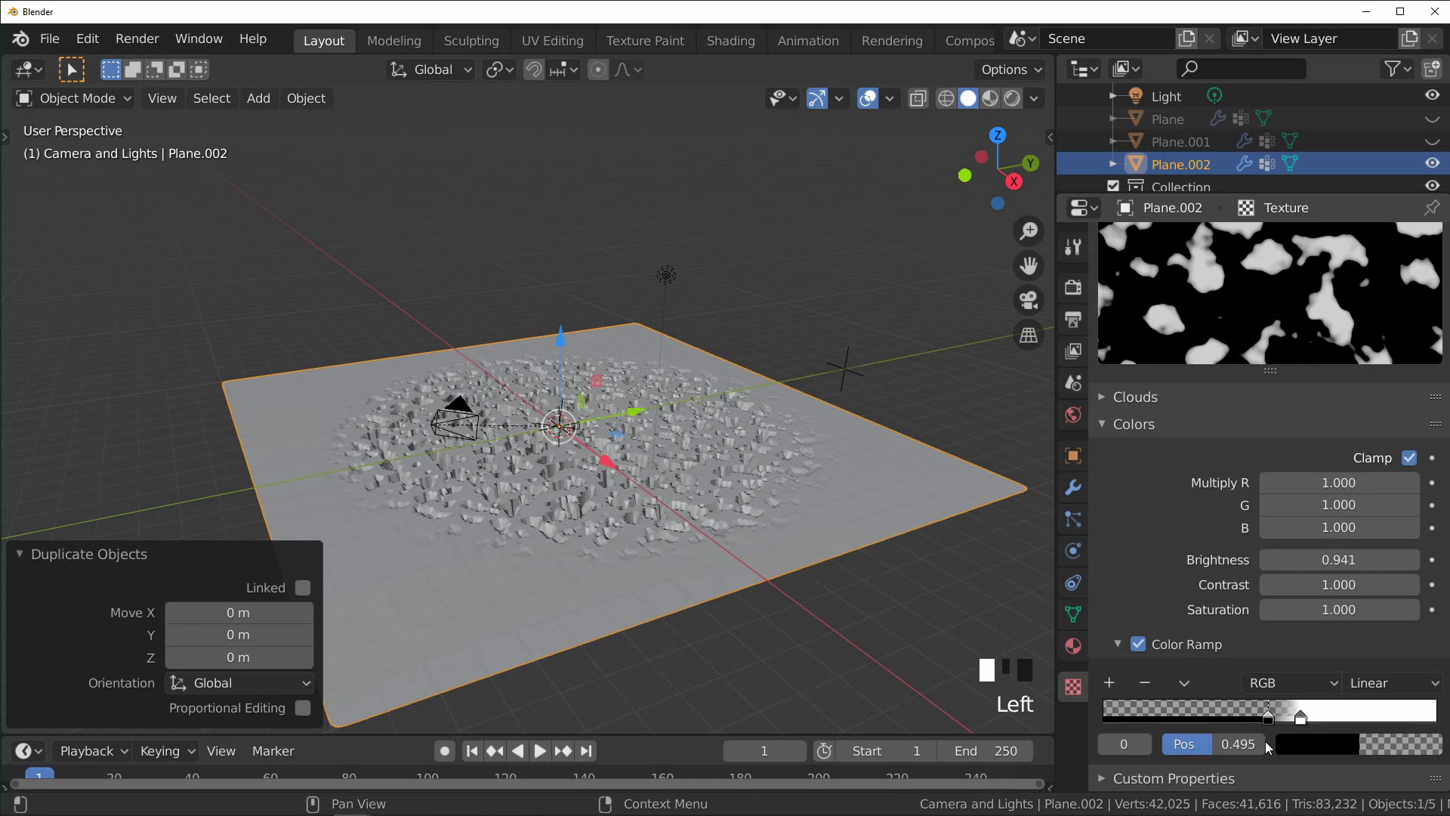
Step: Add a black third stop at the far right of the colour ramp
drag(1268, 716, 1246, 719)
click(1114, 681)
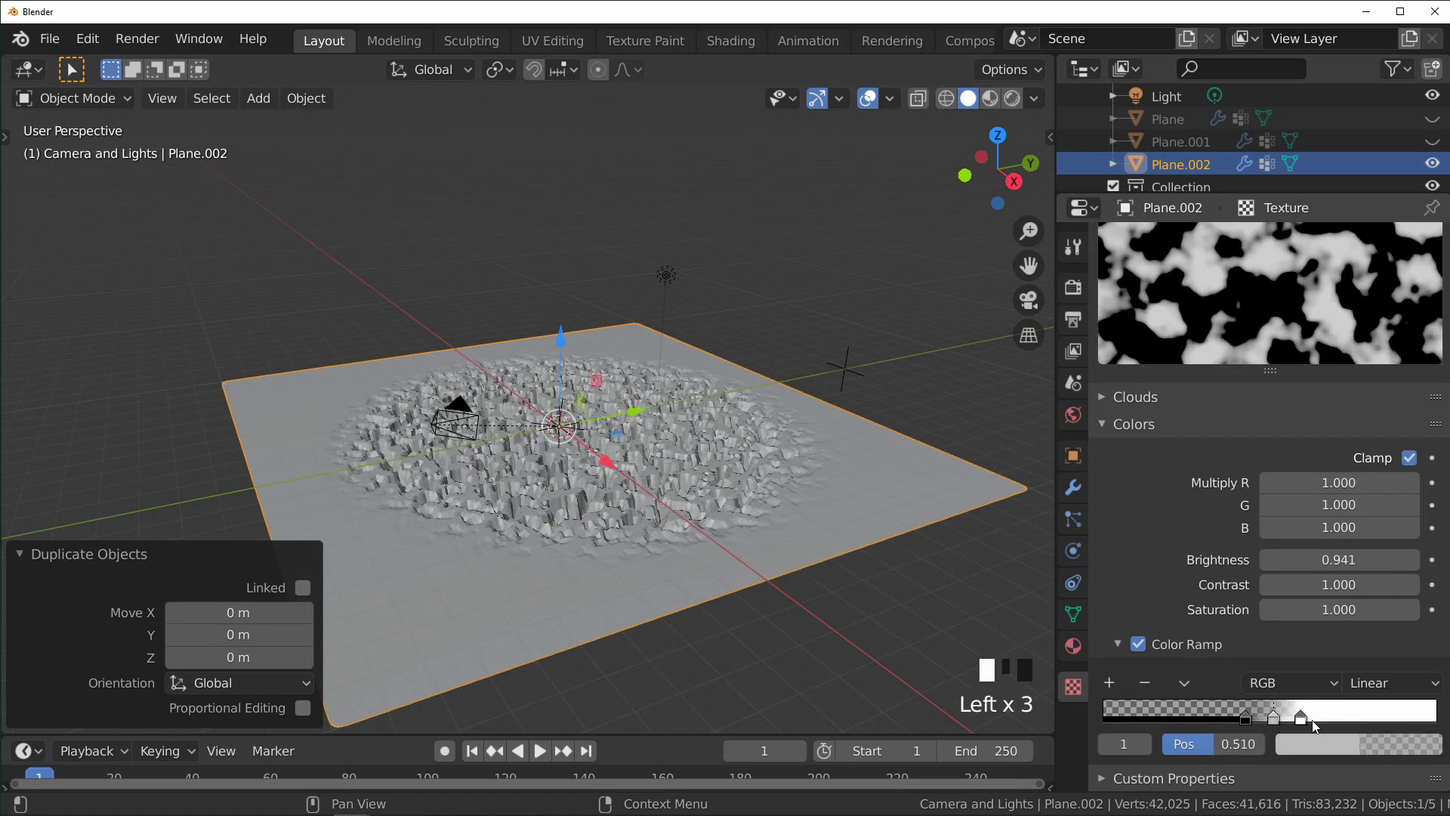
drag(1314, 723, 1444, 723)
click(1333, 746)
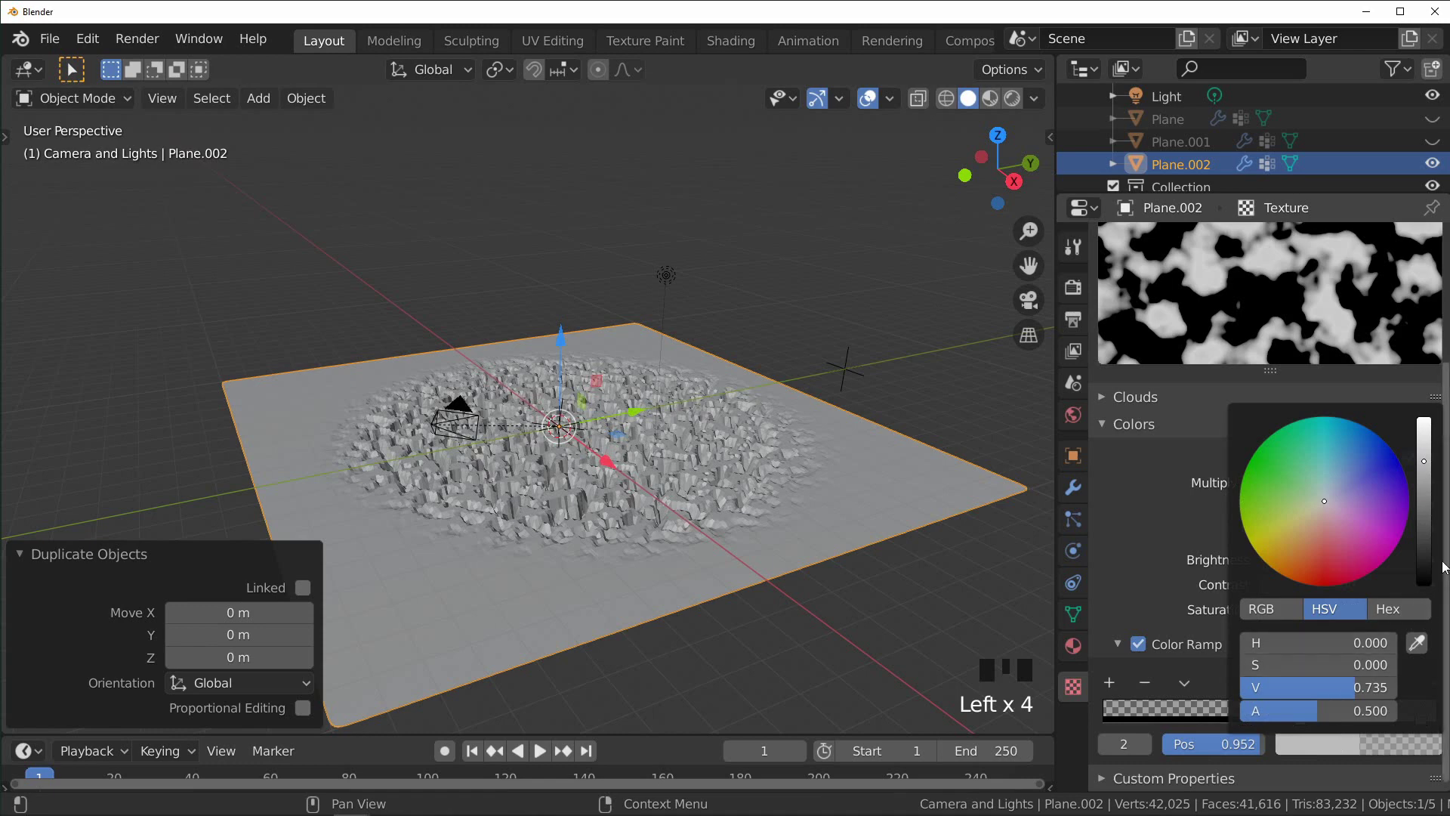
drag(1423, 460, 1424, 585)
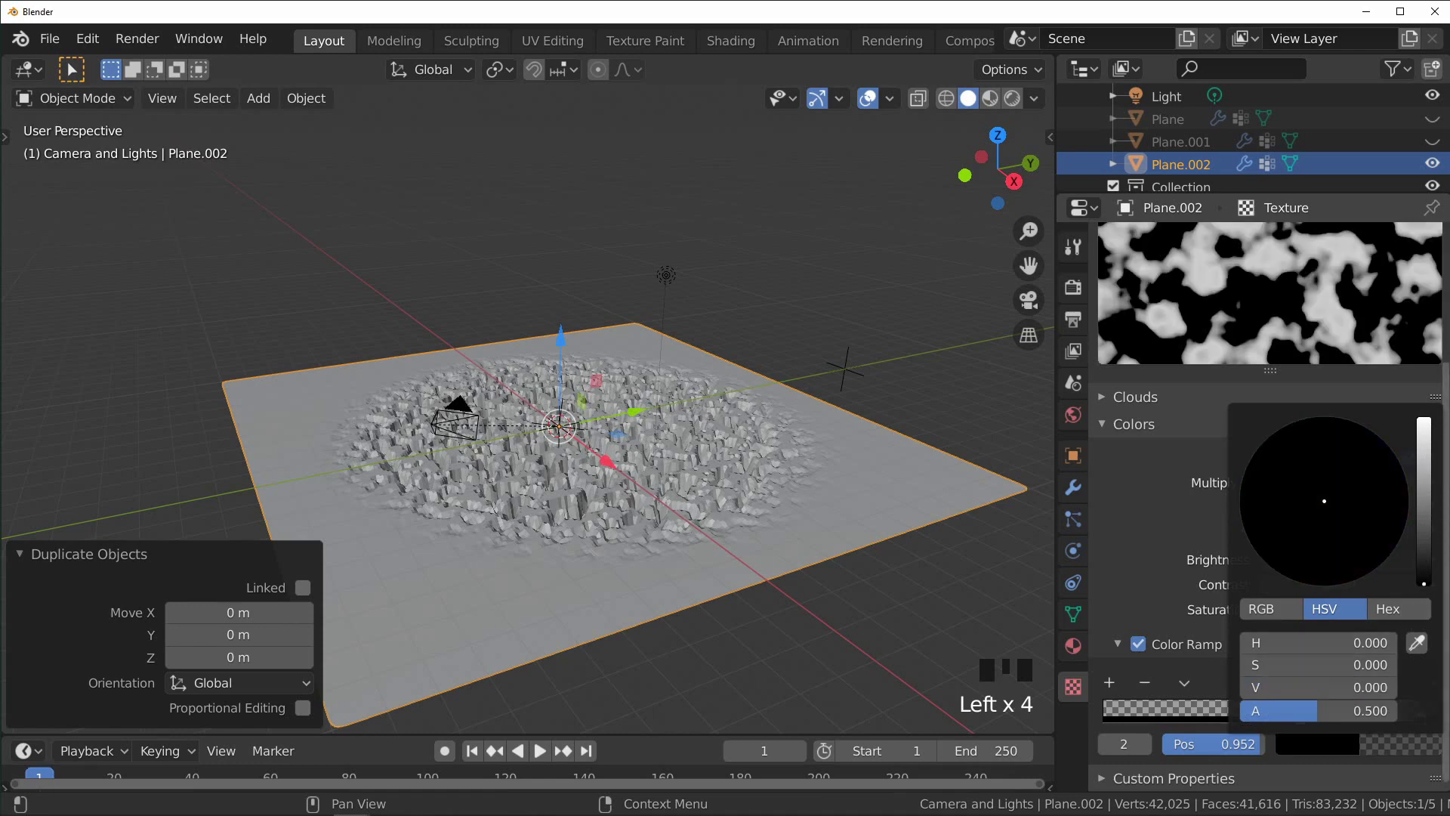
Step: Position the ramp stops: left black 0.277, white 0.500, right black 0.600, tightened around the white band
click(1302, 718)
drag(1233, 717, 1196, 717)
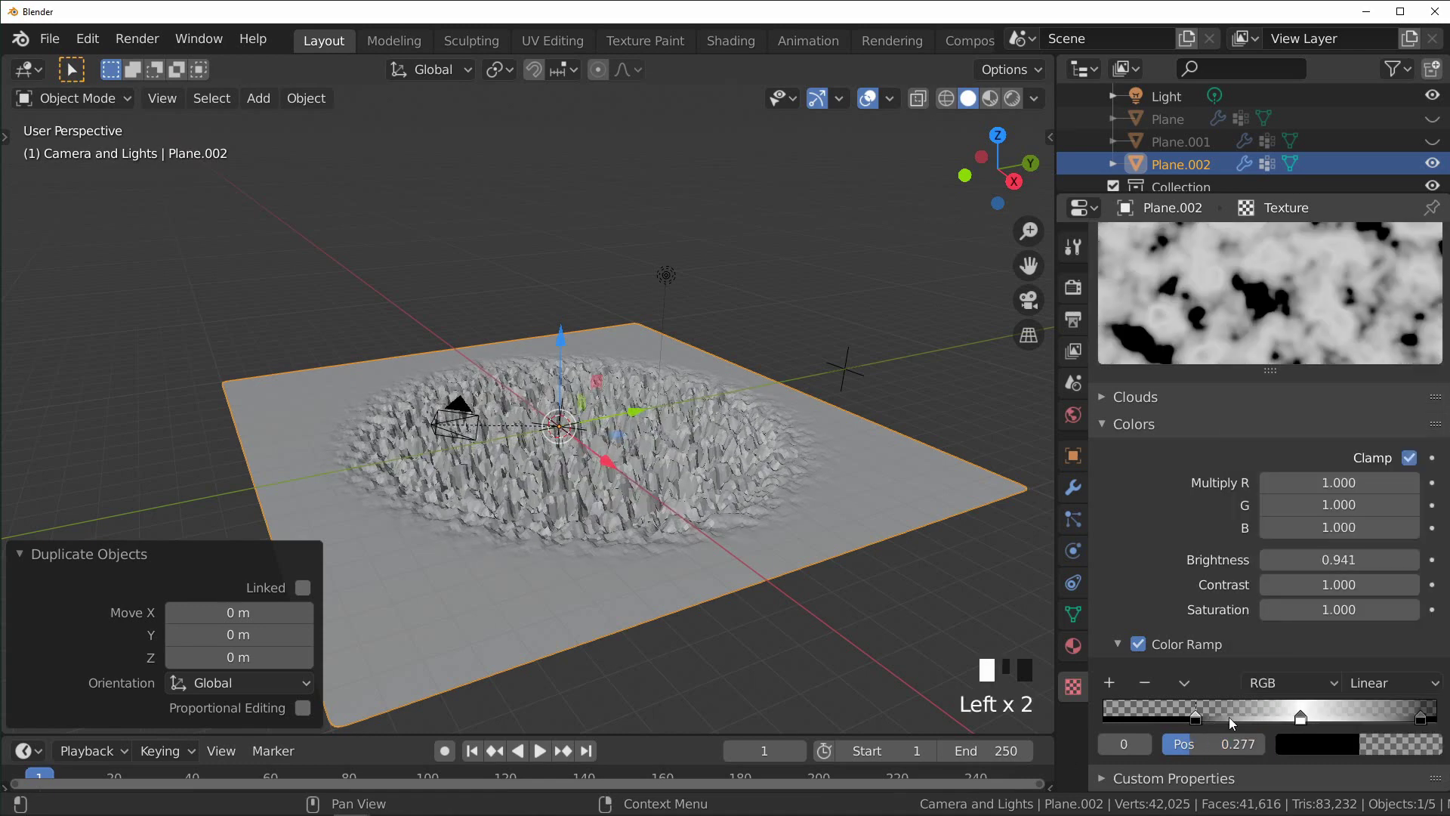
click(1301, 718)
double_click(1223, 744)
text(0.5)
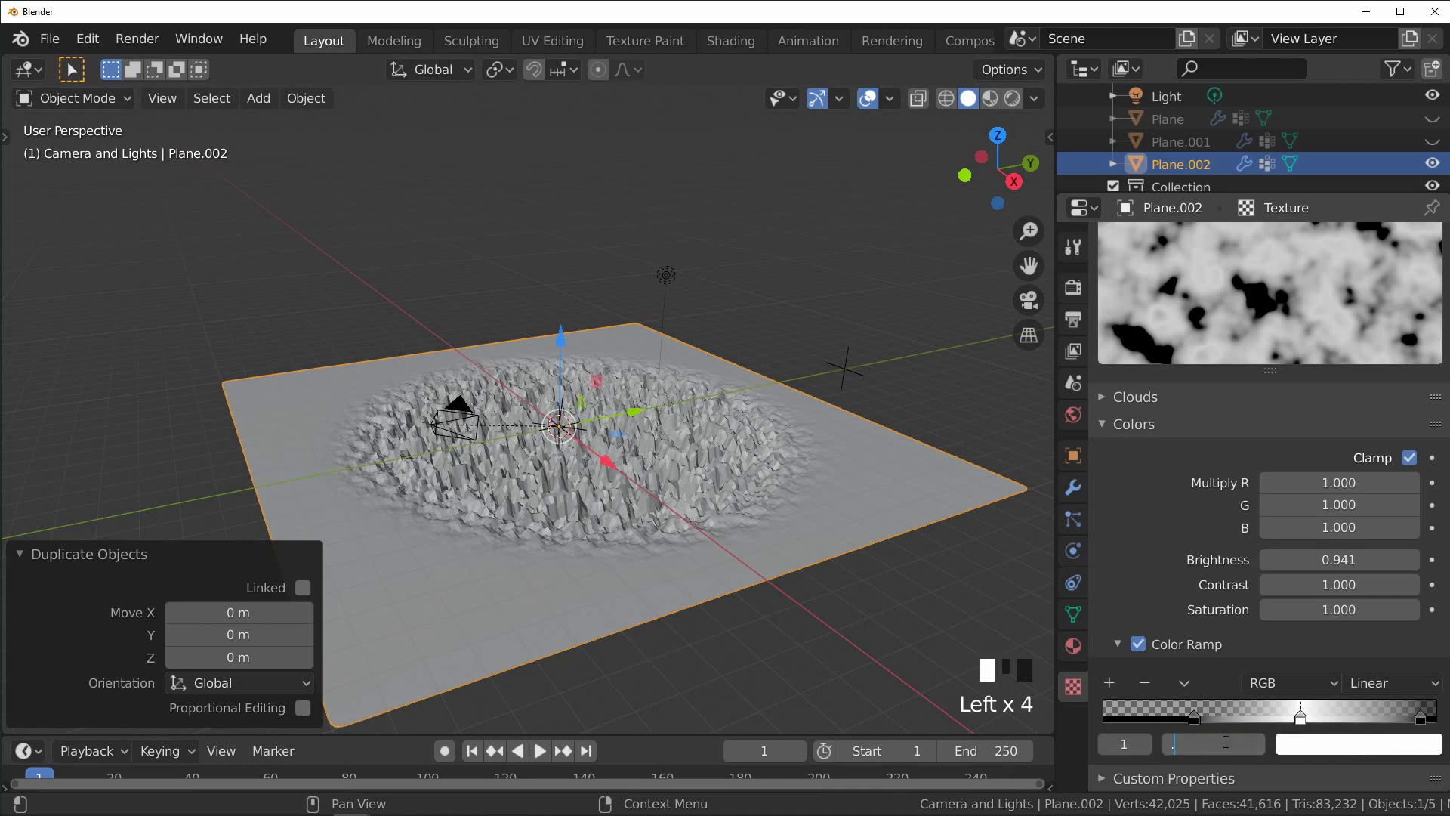
key(Return)
drag(1434, 710, 1284, 710)
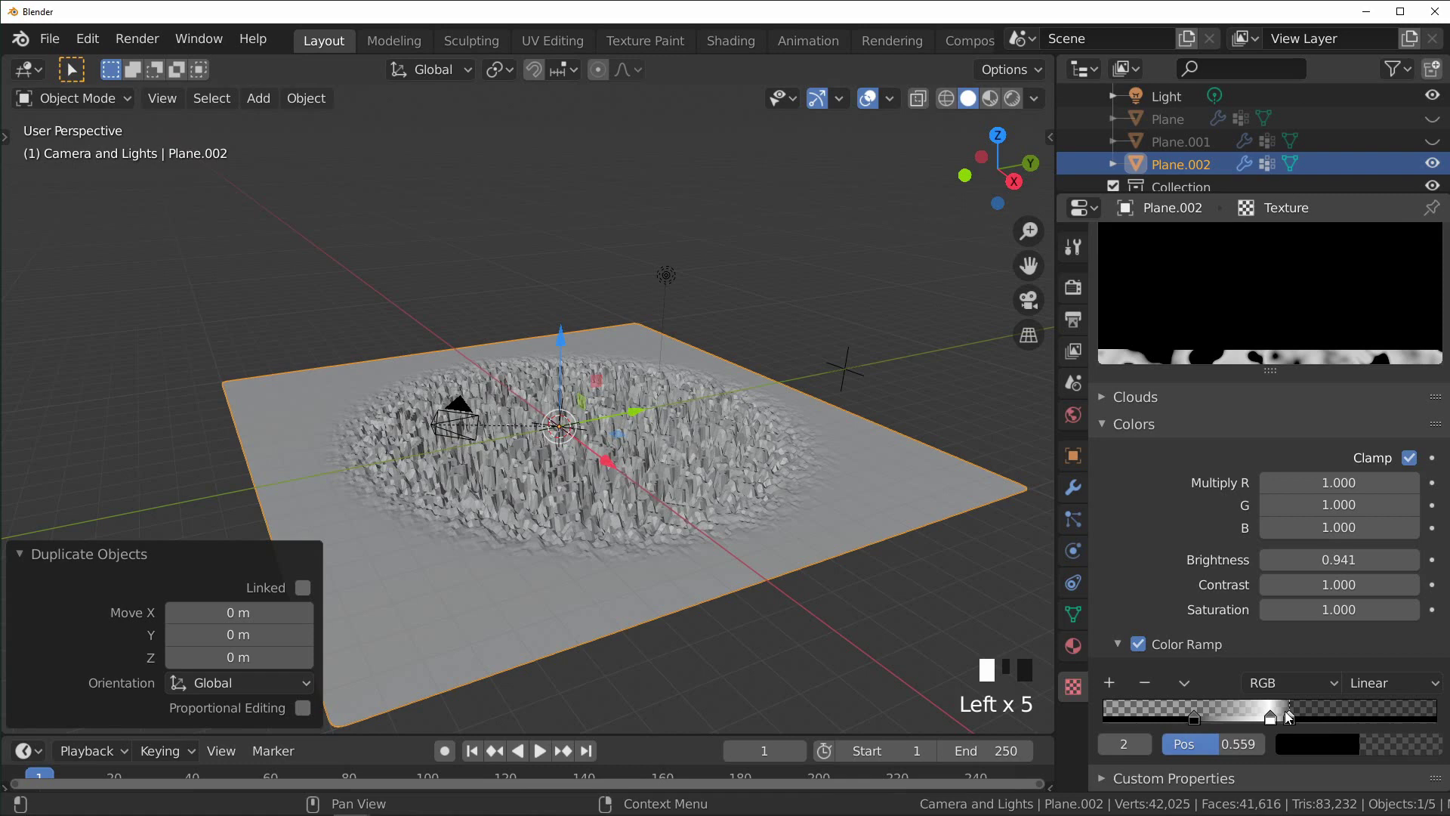
drag(1193, 713, 1261, 721)
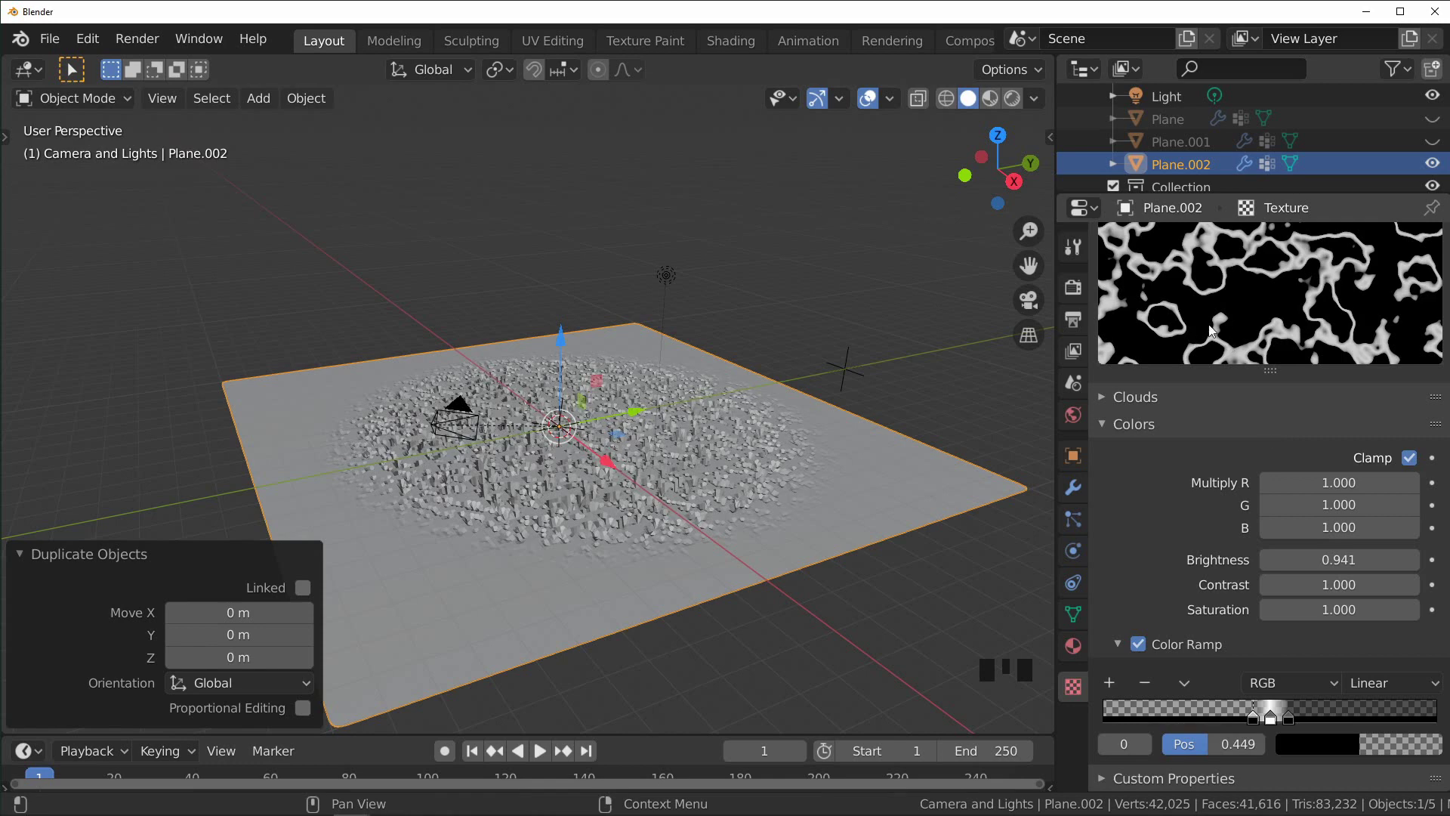
Step: Set the Clouds texture Size to 5.00 and noise Depth to 4
click(1331, 397)
click(1331, 532)
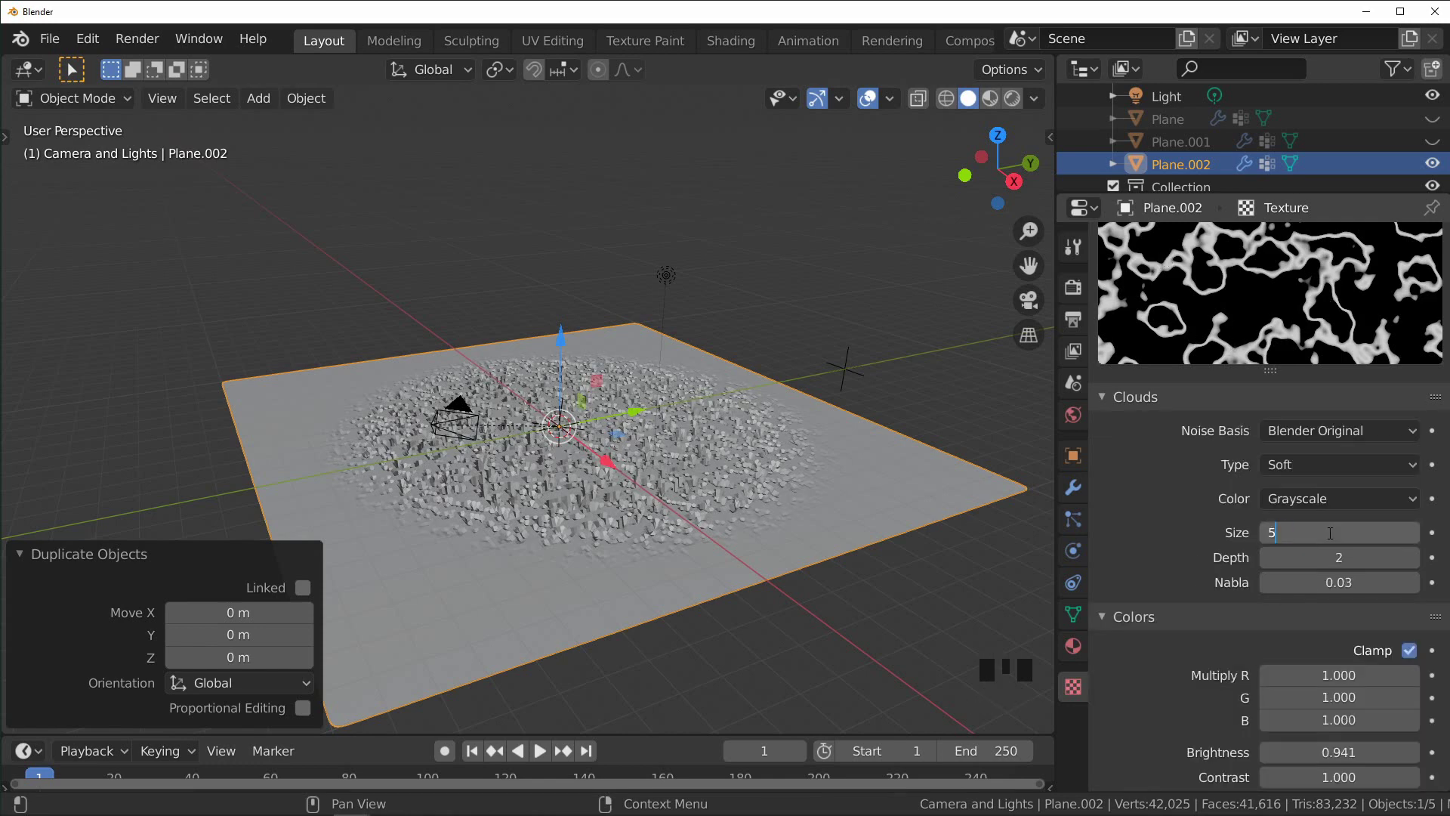
text(5)
key(Return)
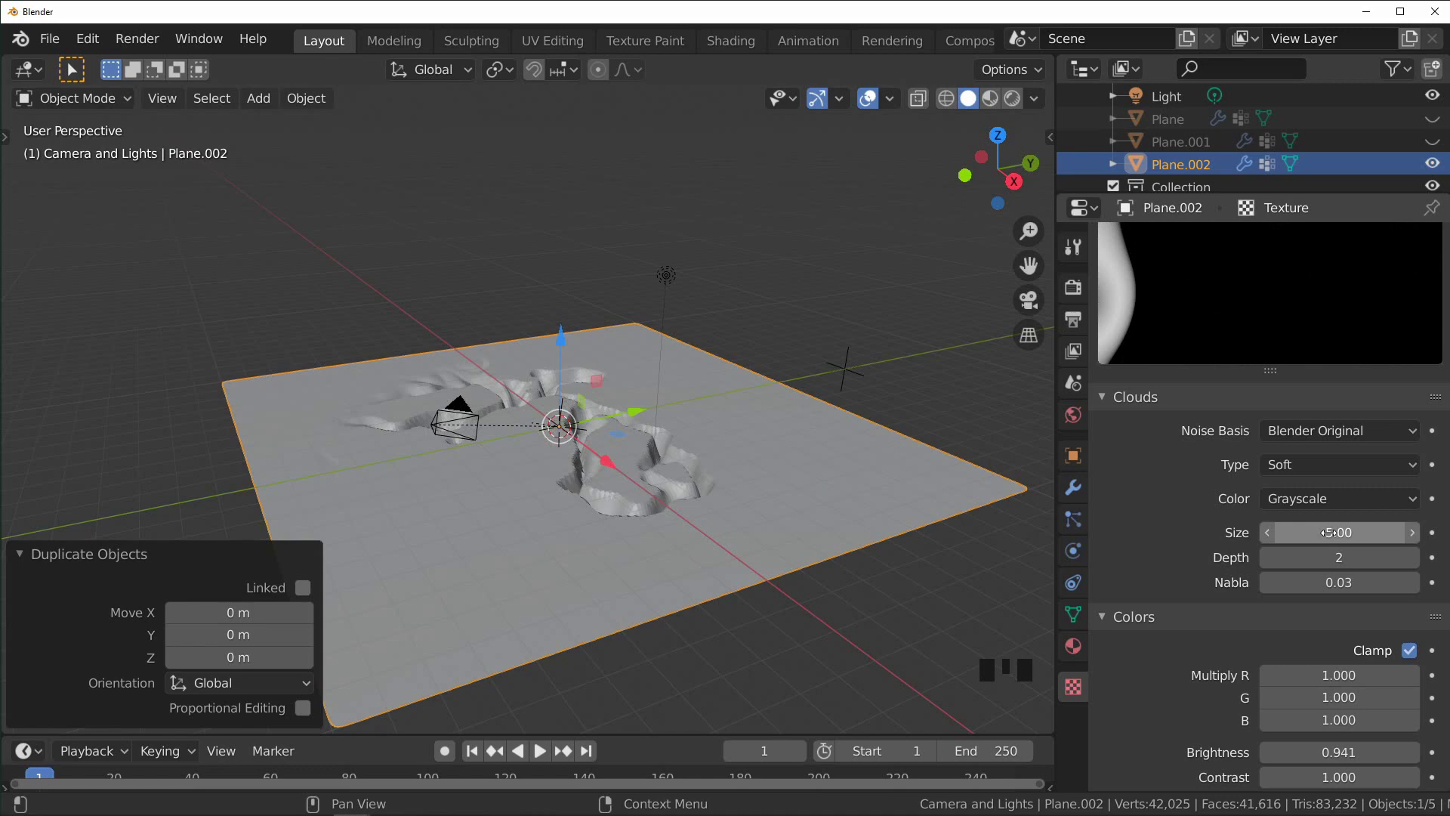
click(1410, 558)
click(1411, 557)
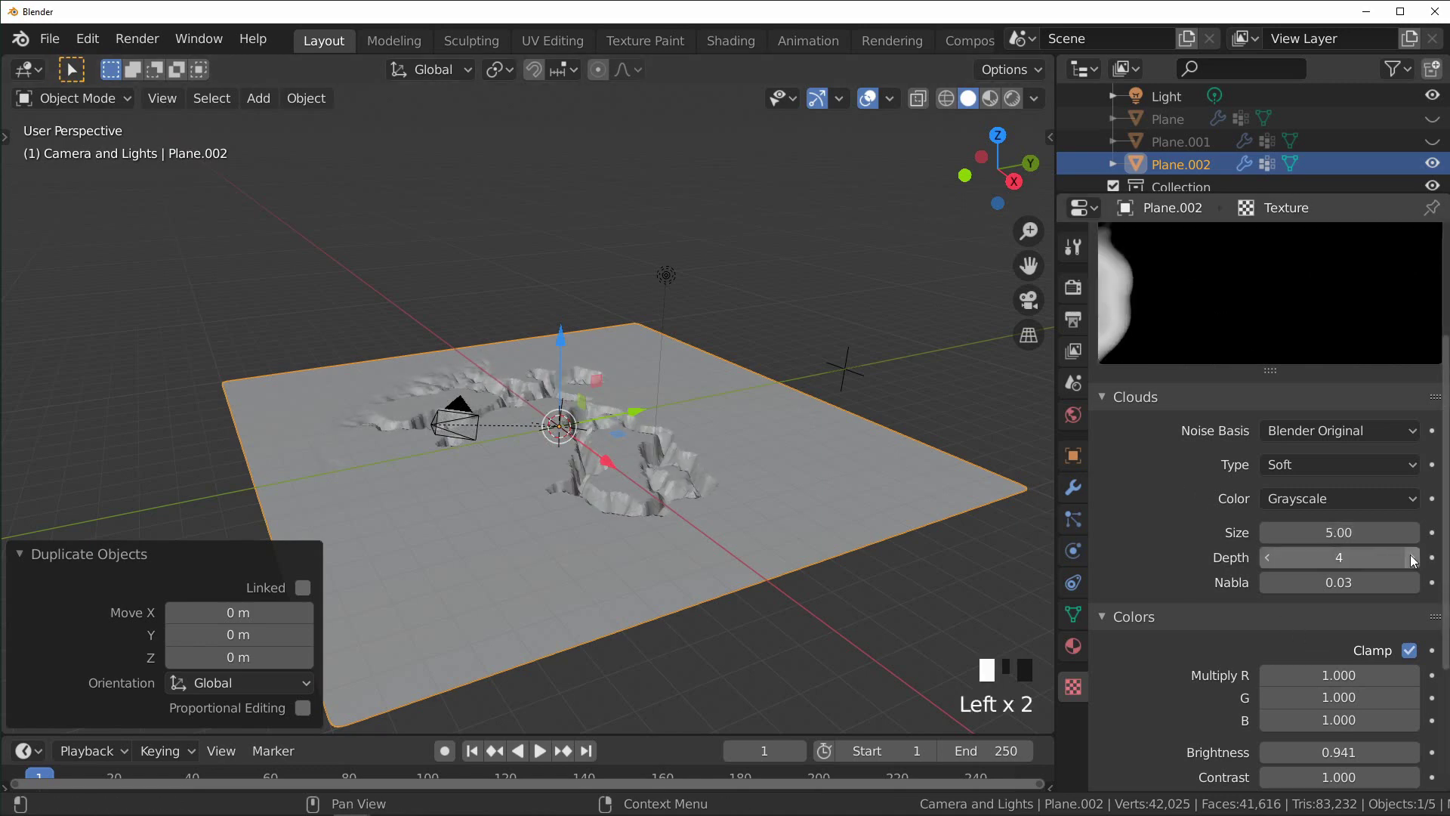
Step: Set the Clouds texture Brightness to 1.000
middle_drag(709, 492, 545, 485)
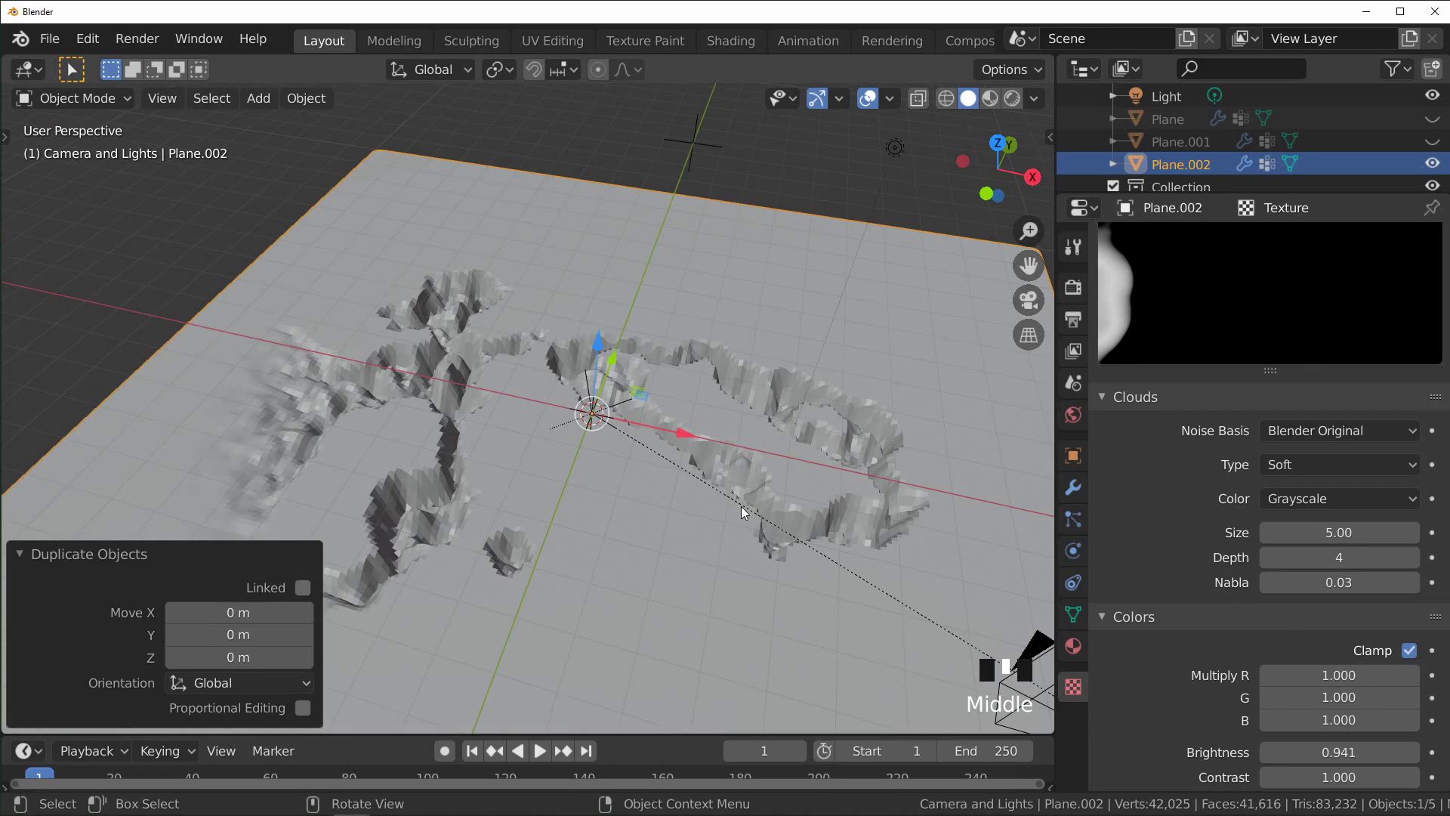
middle_drag(741, 505, 724, 530)
scroll(723, 530, down, 1)
scroll(1331, 604, down, 5)
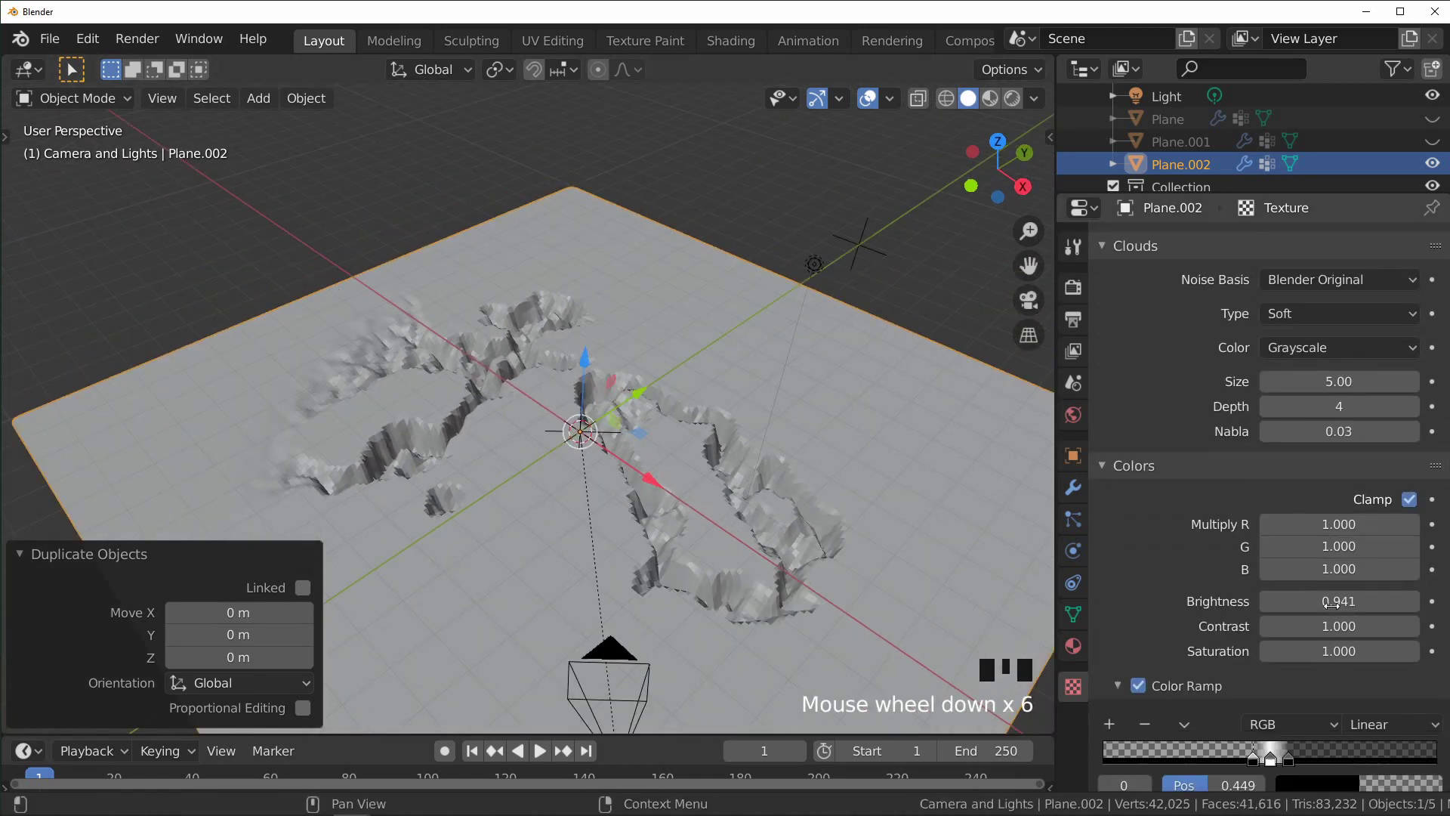
click(1331, 604)
key(Return)
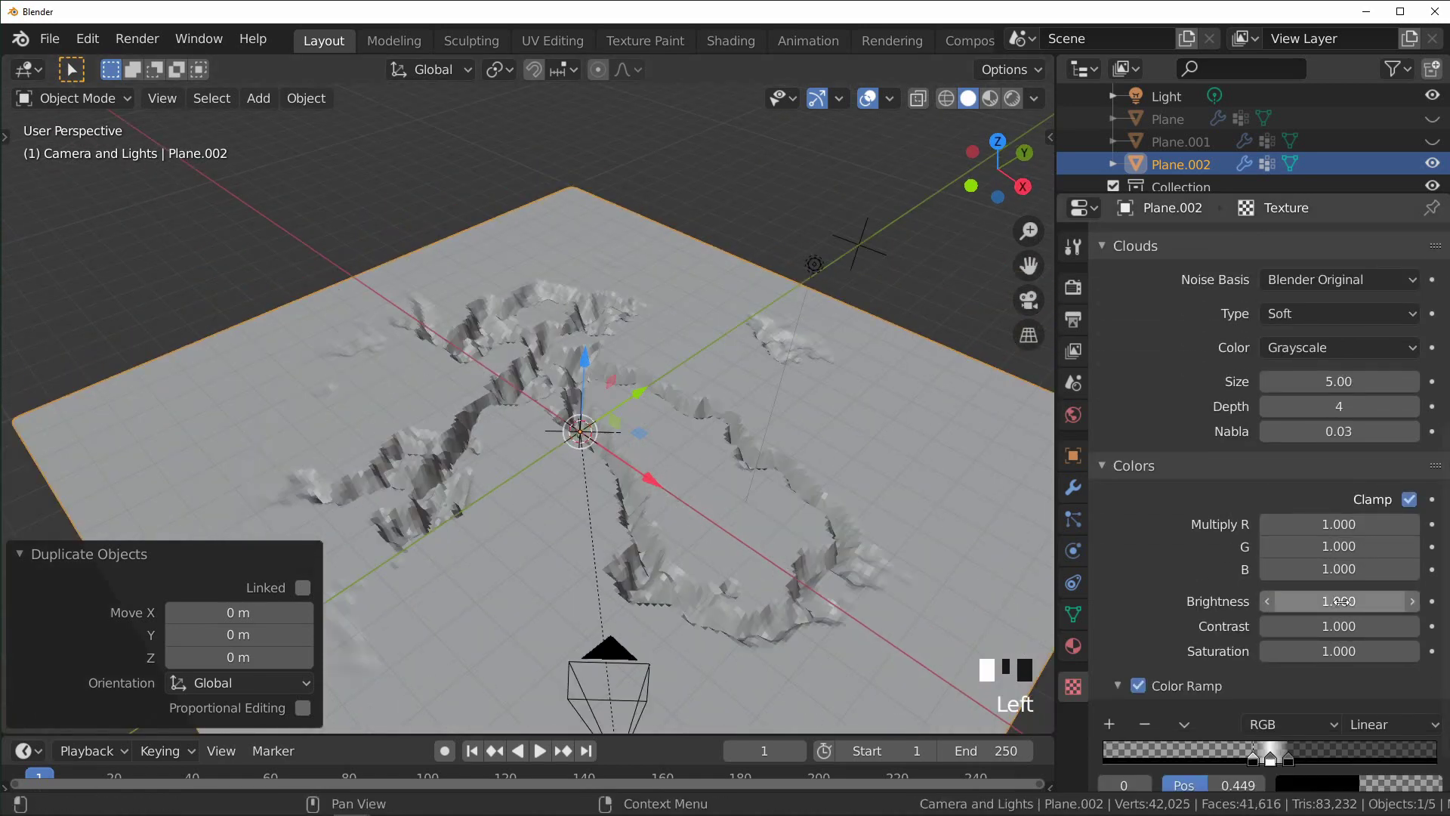
Step: Switch the colour ramp to B-Spline and move stops to 0.664 and 0.463 to reshape the cracks
middle_drag(763, 508, 793, 423)
scroll(1346, 620, down, 3)
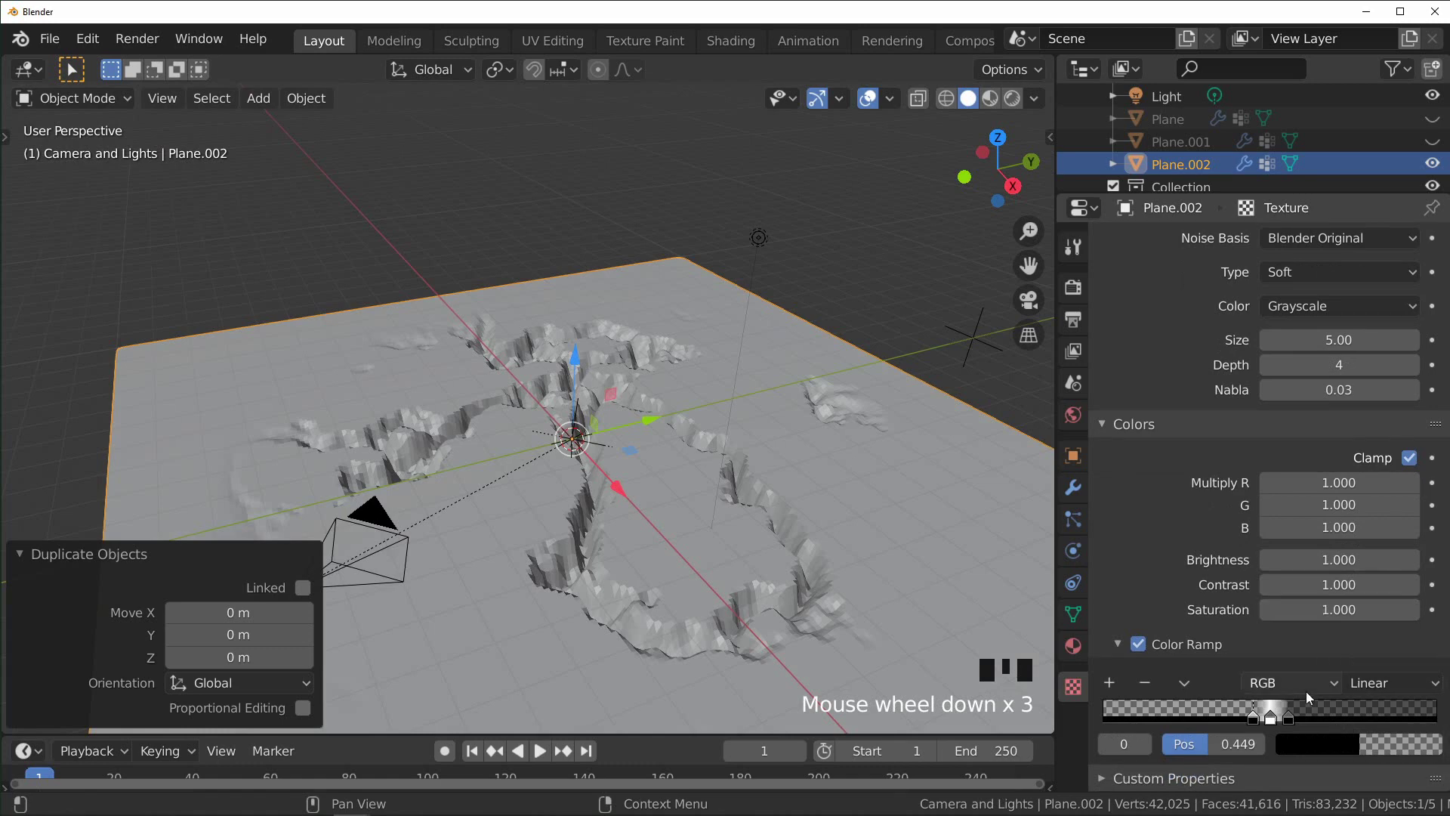
click(1376, 685)
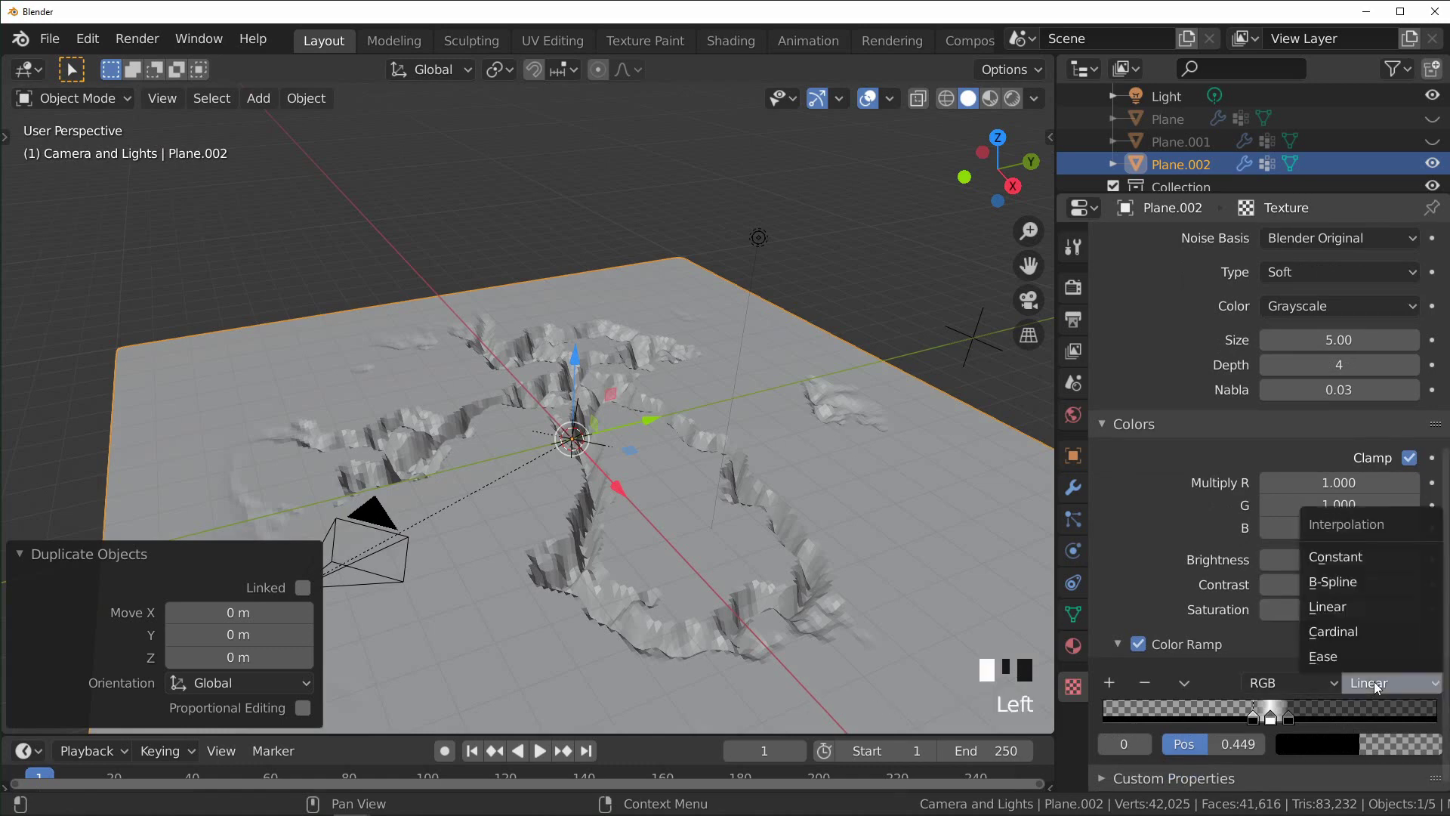
click(1358, 582)
scroll(708, 546, up, 4)
middle_drag(708, 537, 906, 619)
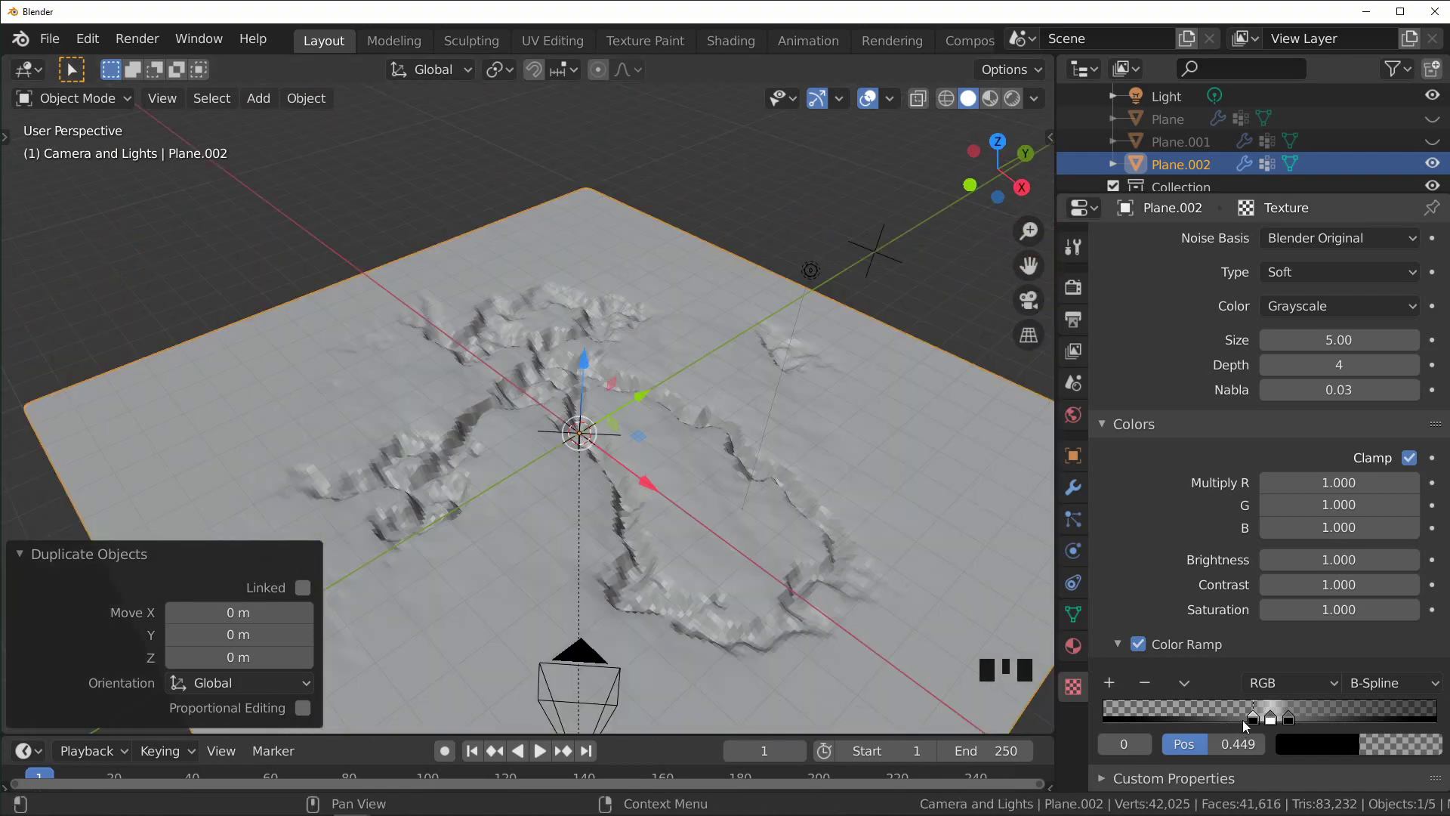
drag(1320, 728, 1242, 723)
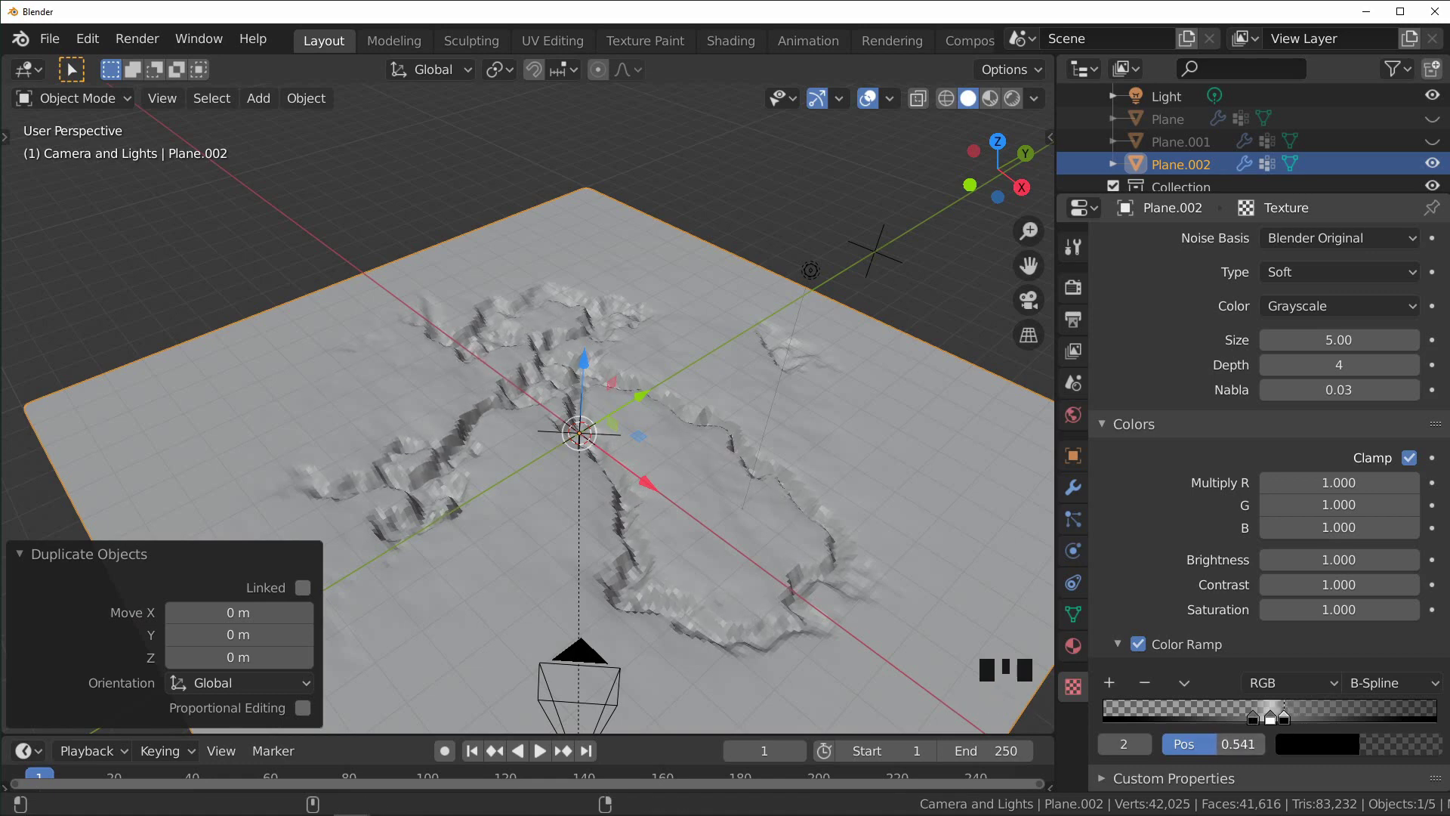
middle_drag(762, 551, 712, 566)
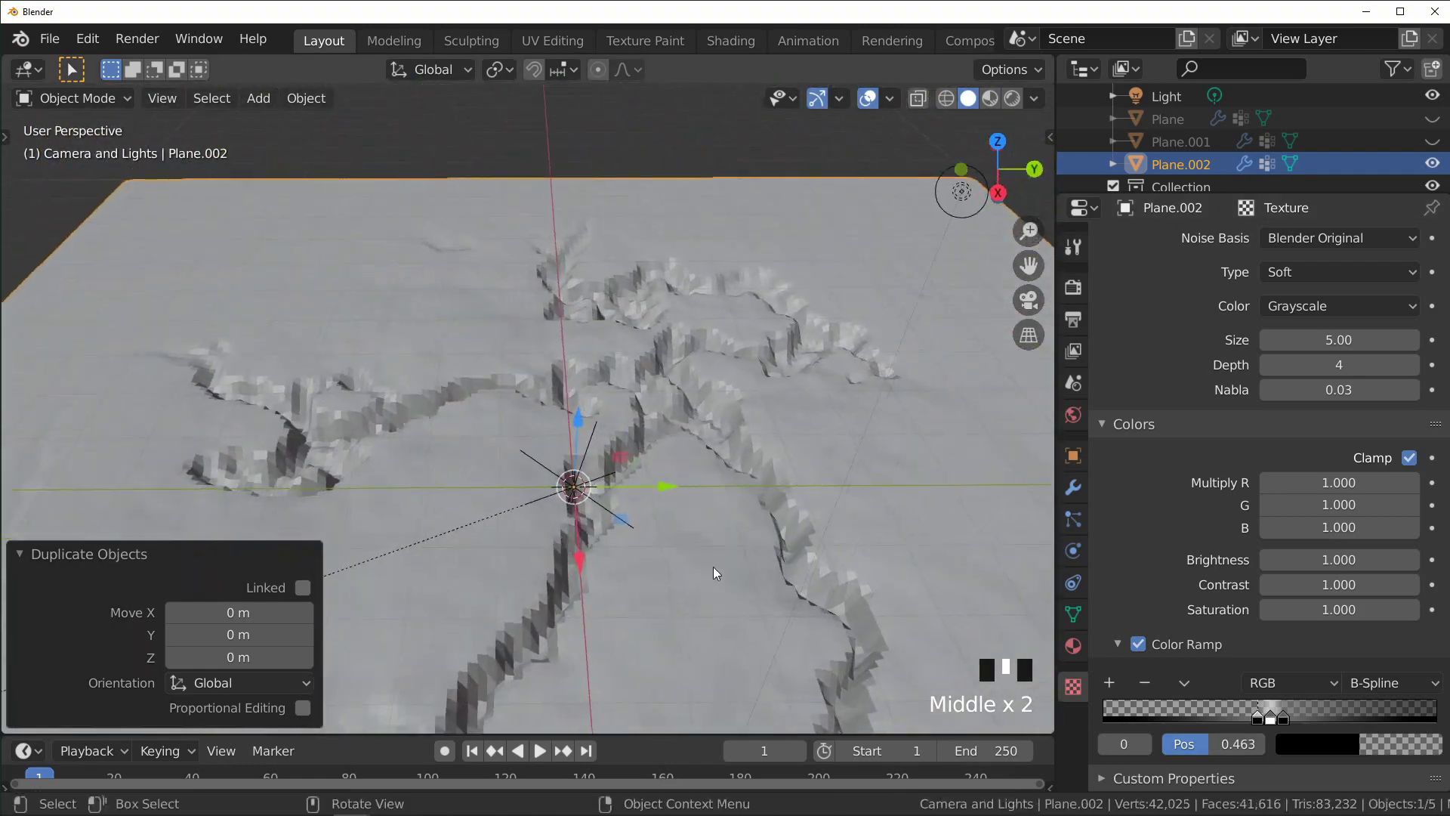
Step: Move the texture-driving Empty along X to shift the cracks
scroll(713, 566, down, 6)
click(677, 365)
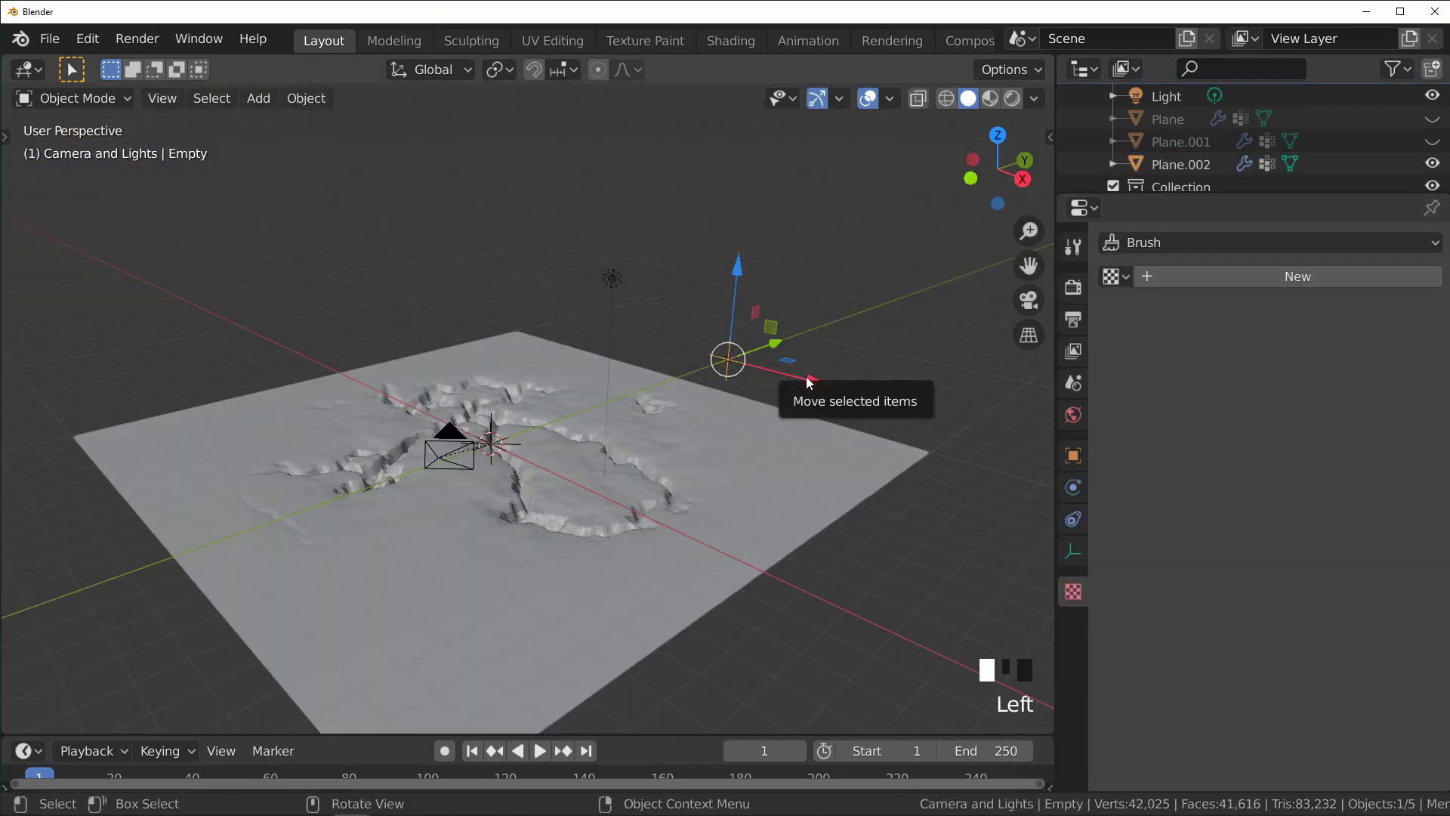
drag(809, 380, 899, 411)
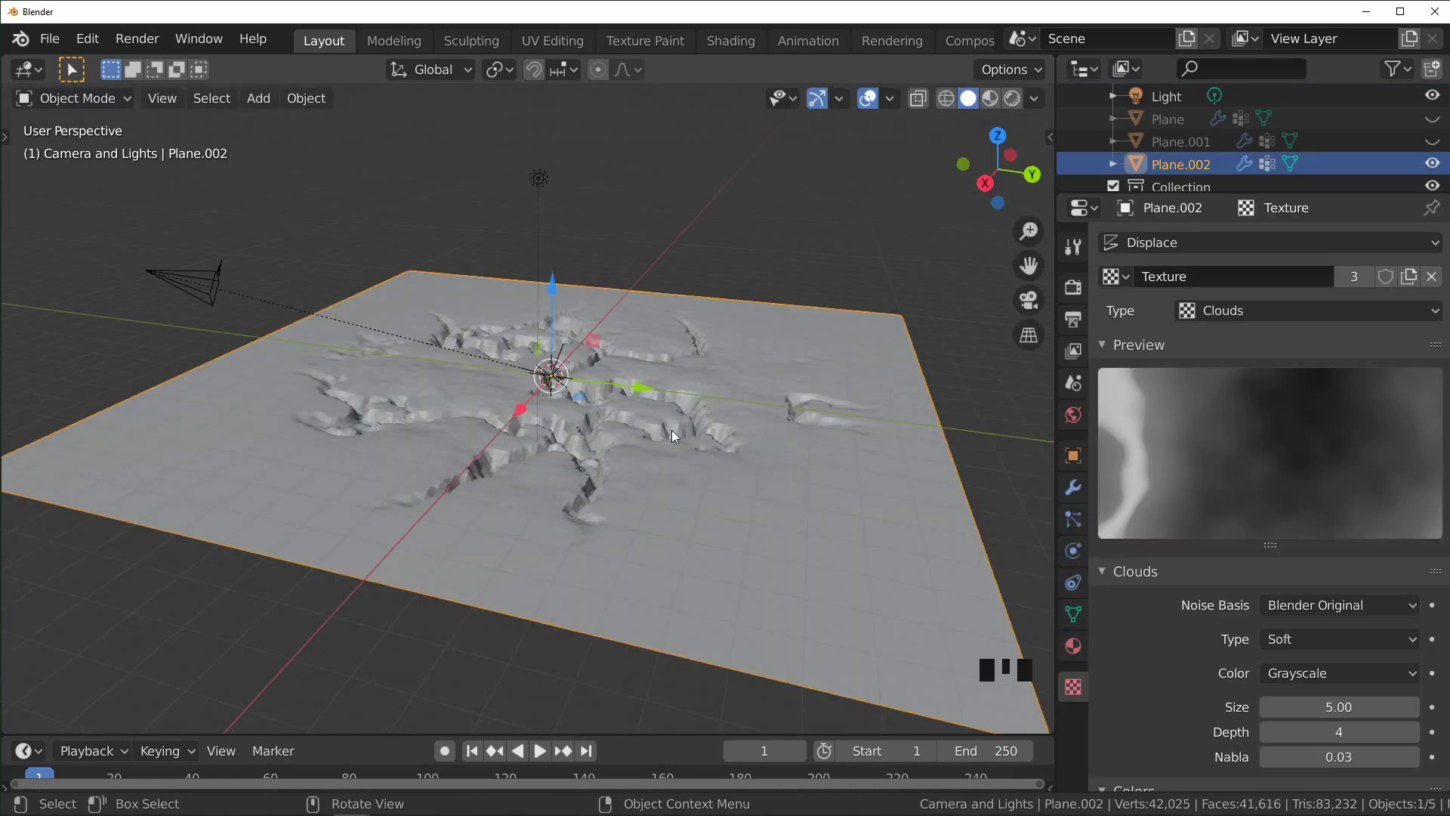
Step: Duplicate the cracked plane in place, hide Plane.002, and set the copy's Displace Strength to 0.5
key(shift+d)
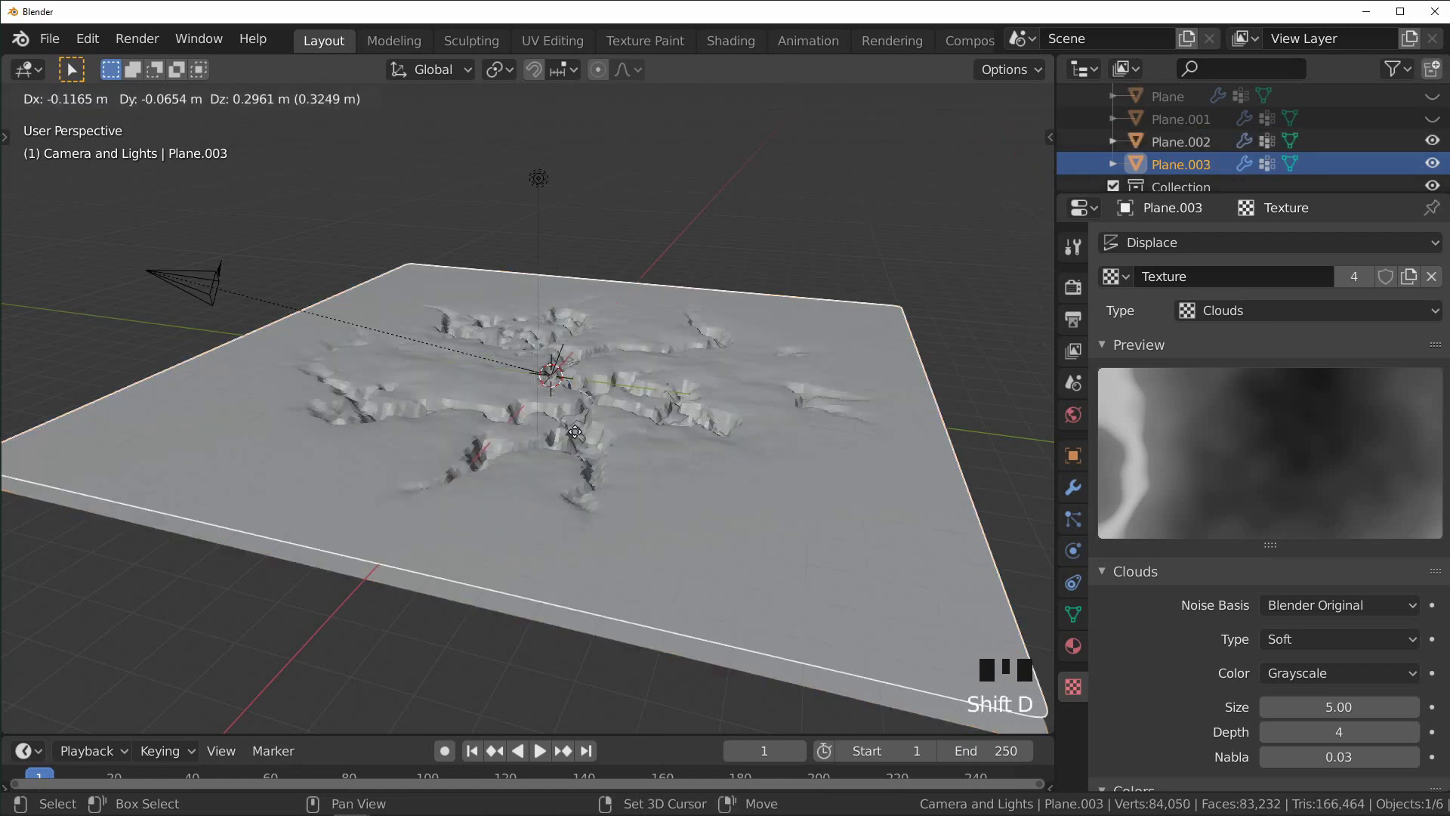
right_click(585, 476)
click(1434, 142)
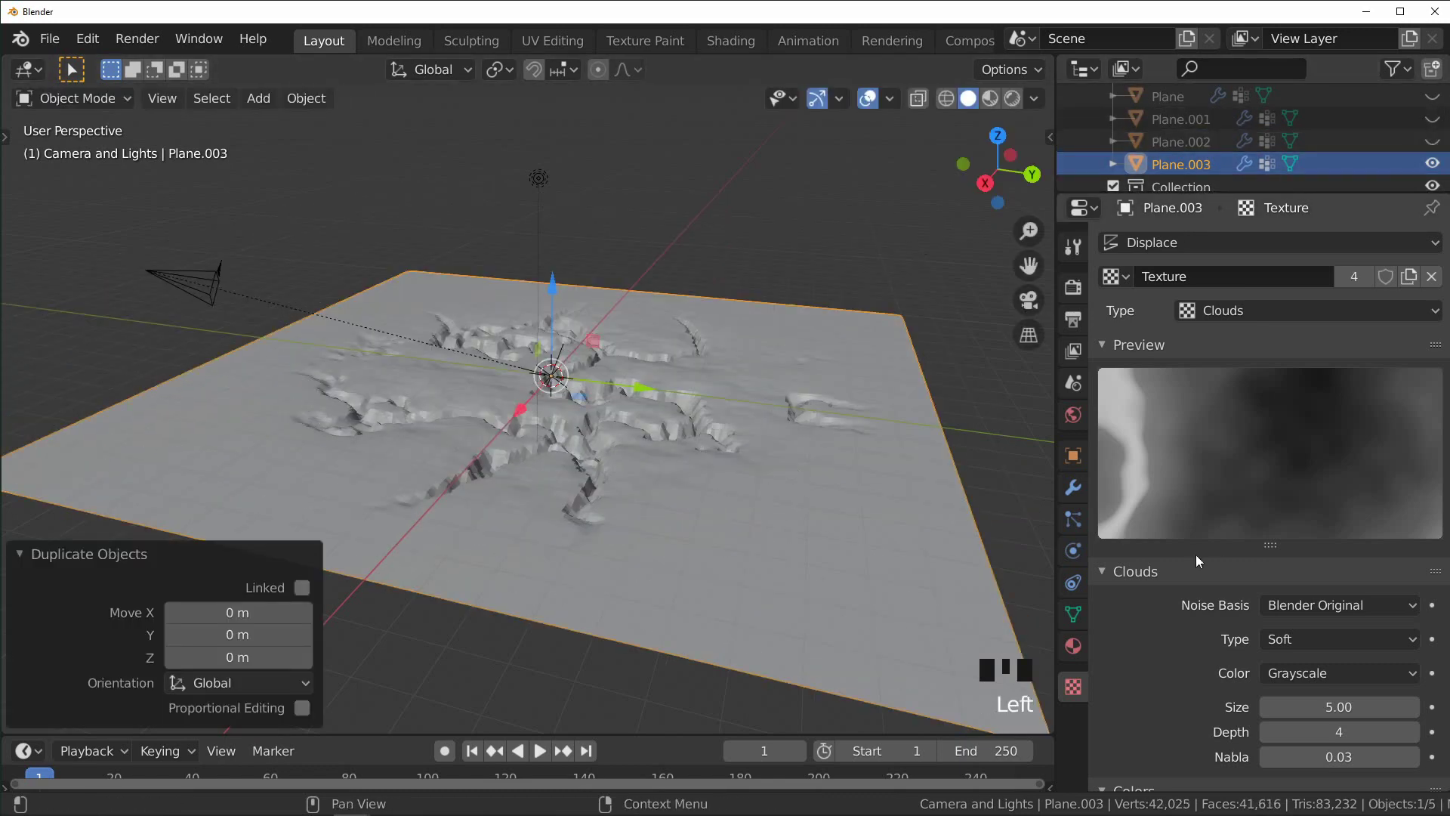
click(1072, 491)
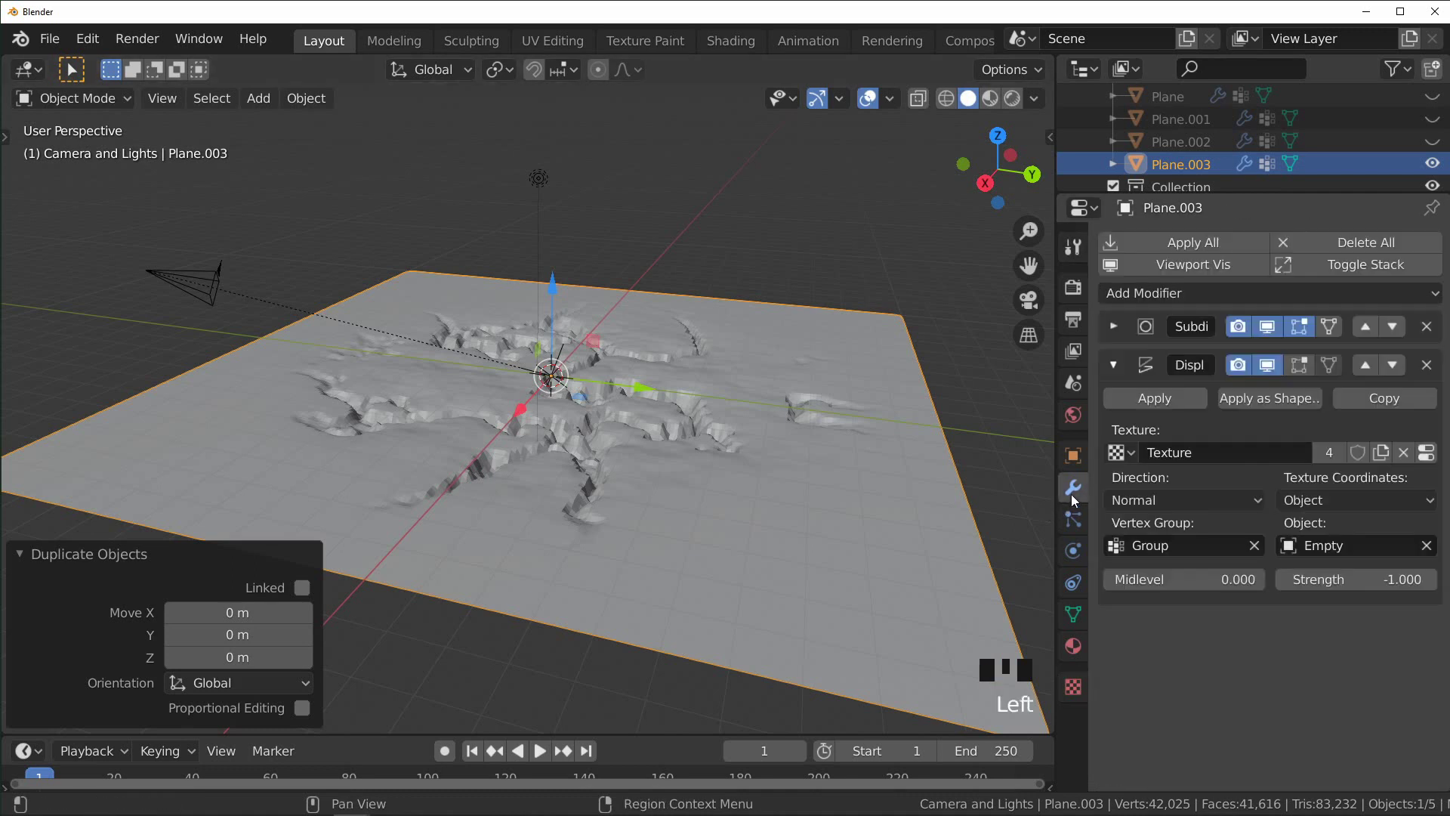
click(1381, 579)
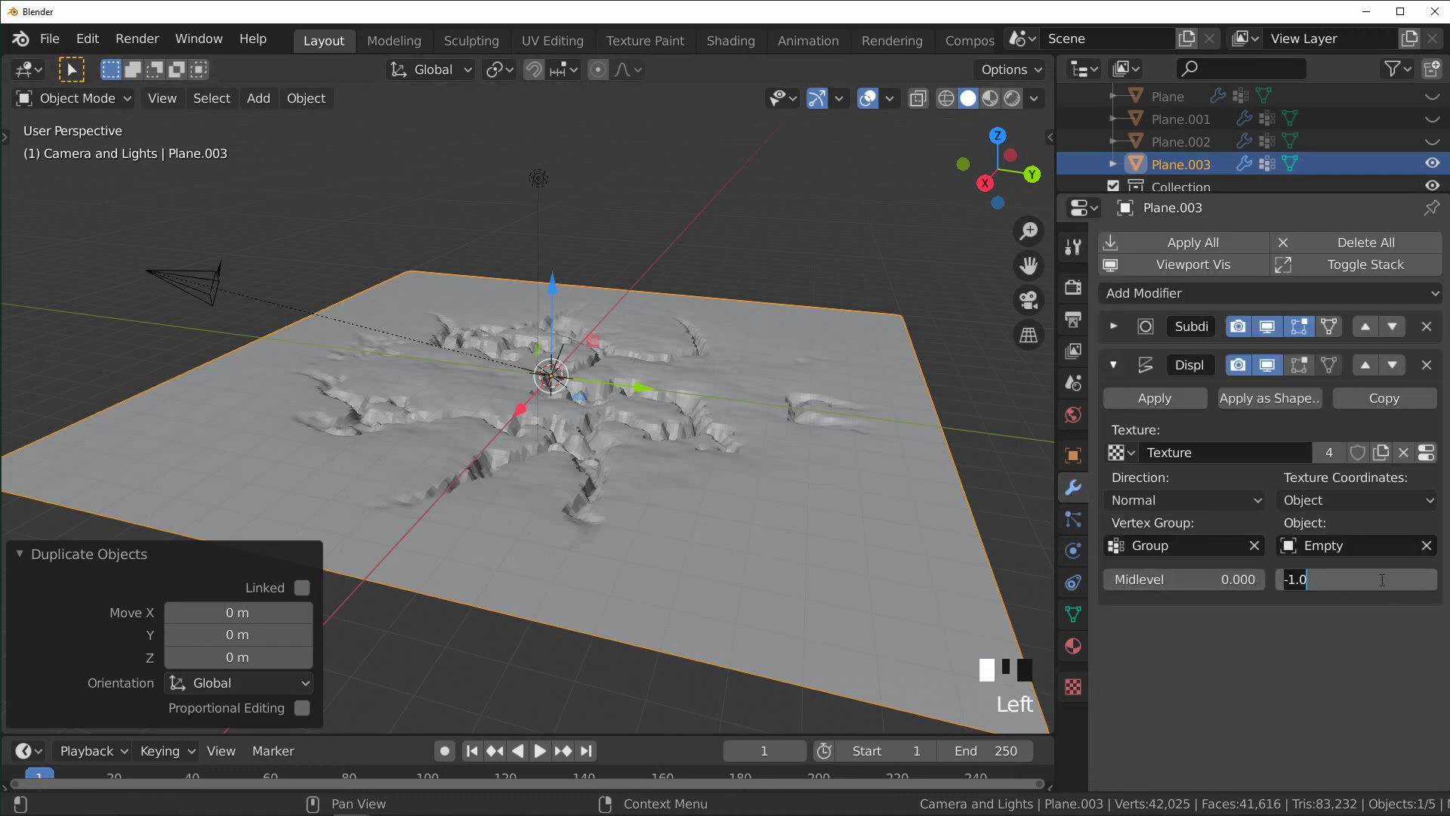
text(.5)
key(Return)
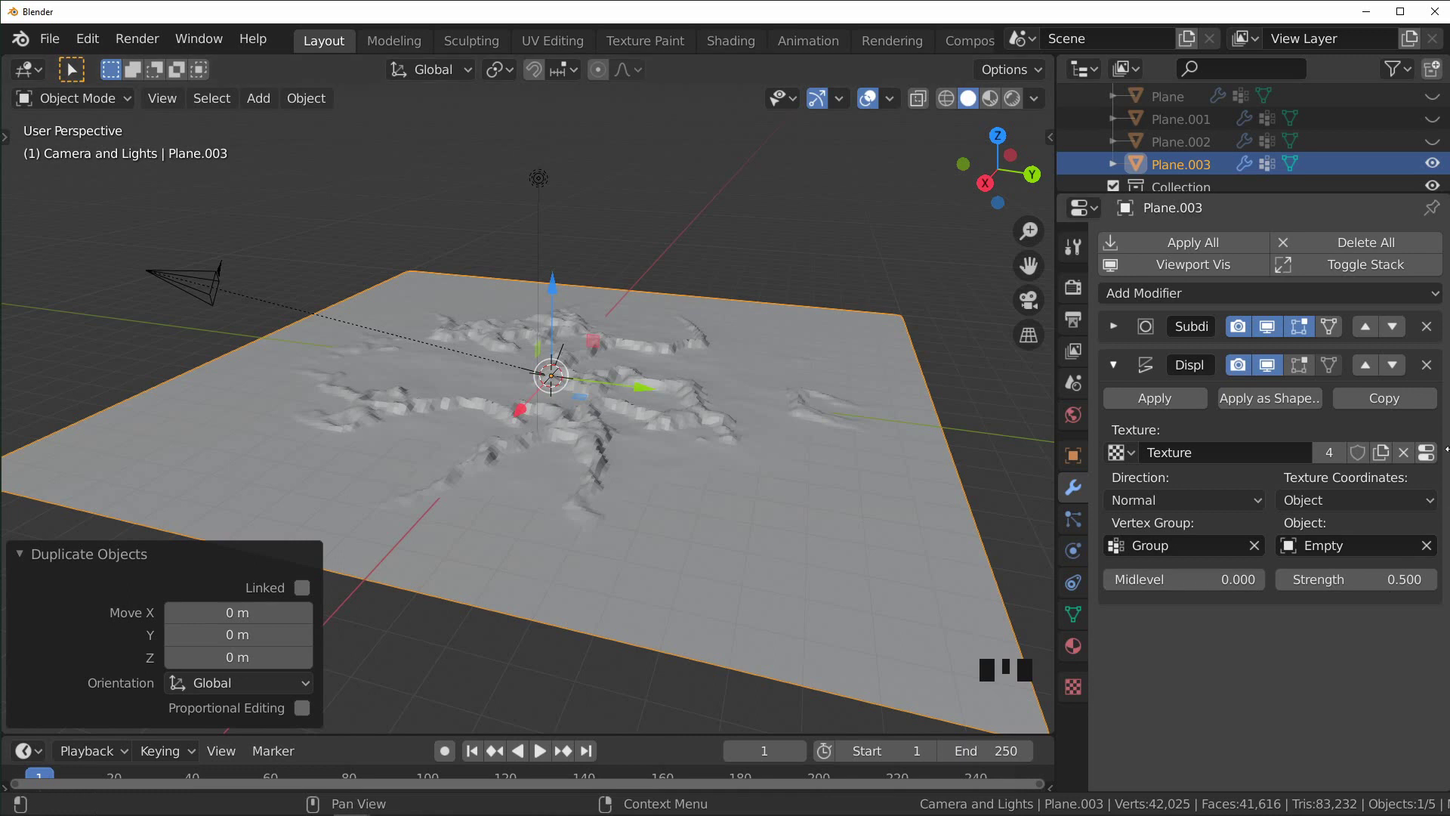
Step: Change the displacement texture type to Wood with the Band Noise pattern
click(1427, 456)
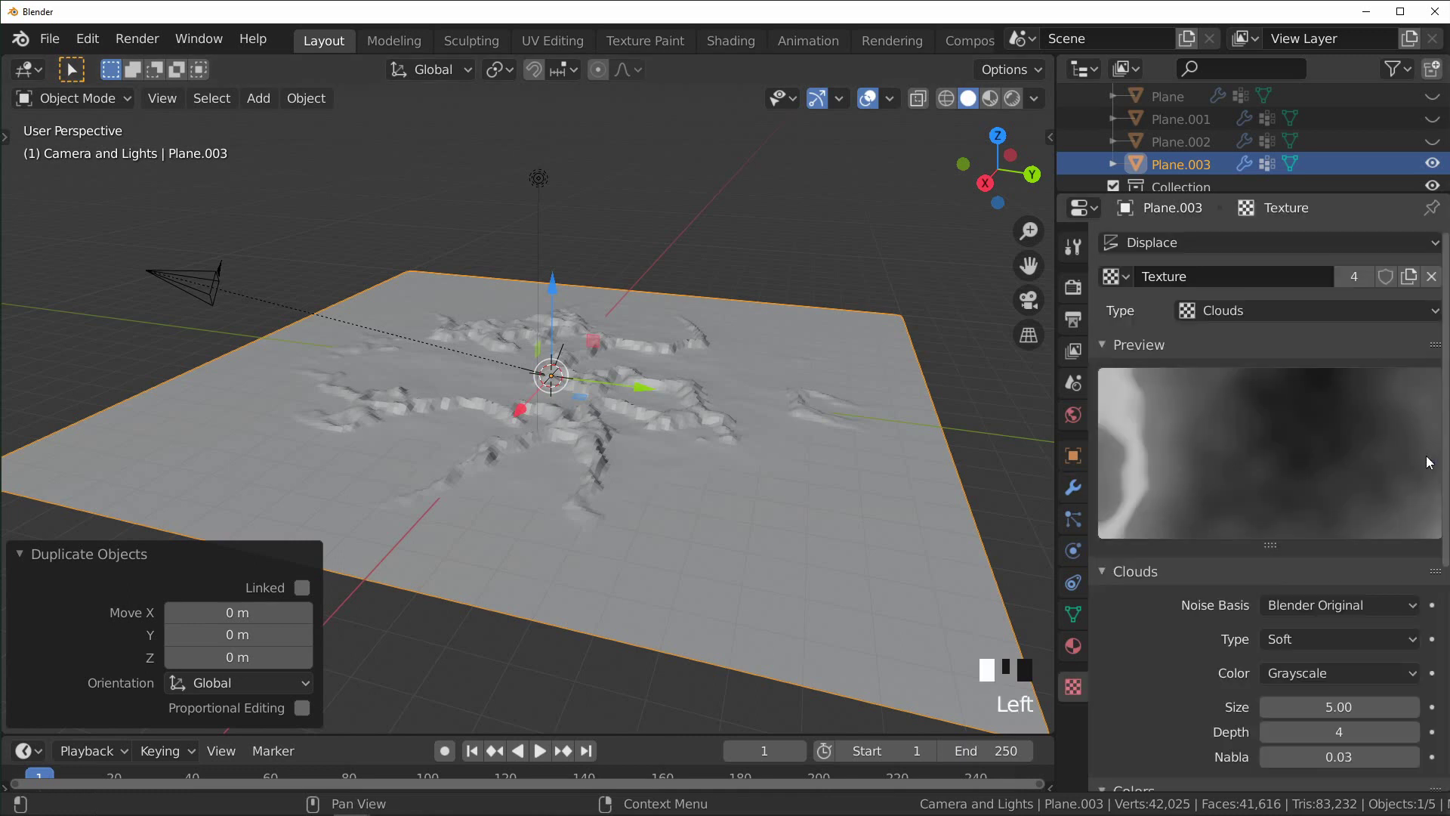
click(1254, 310)
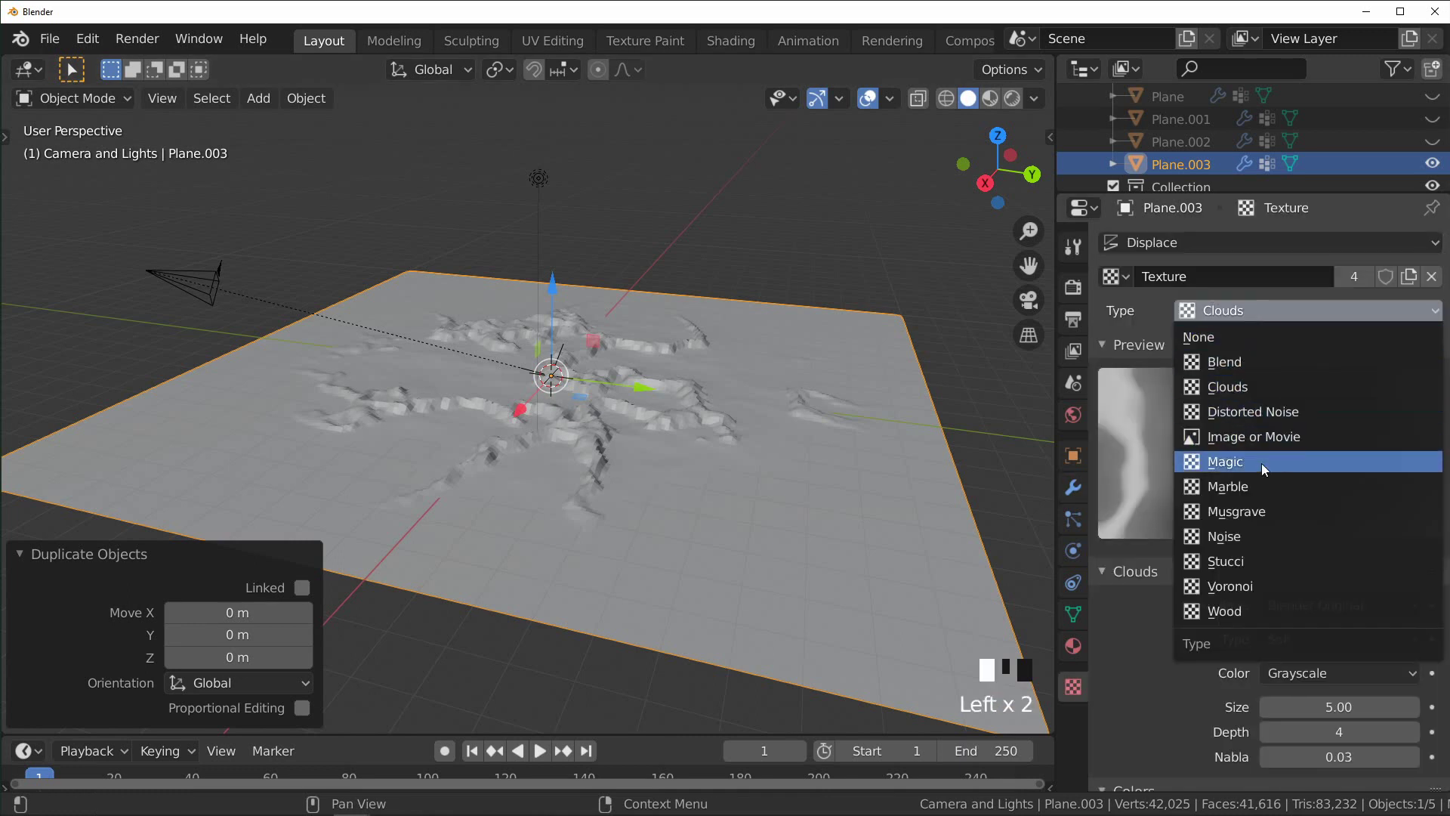
click(1261, 611)
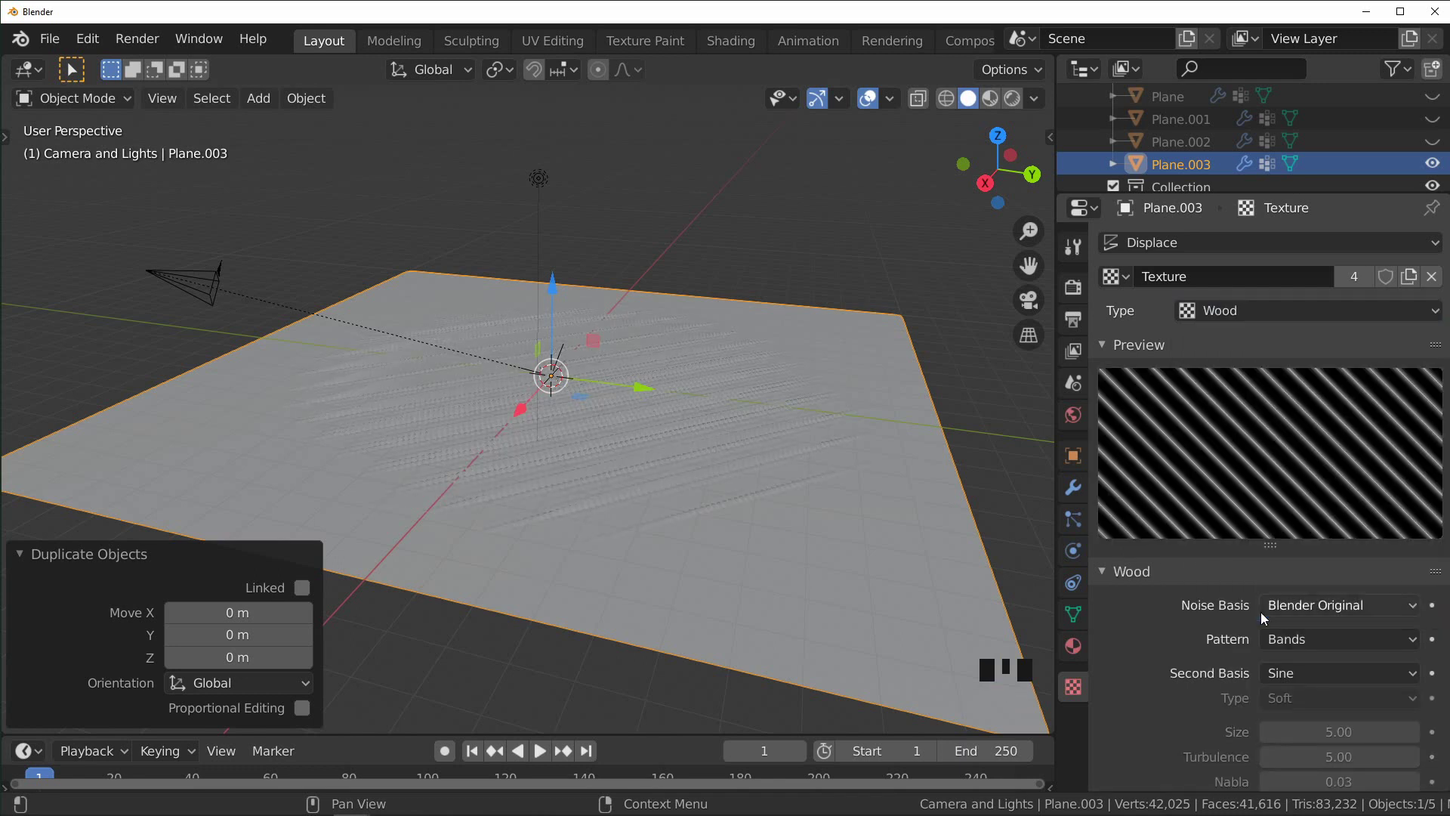
click(1381, 641)
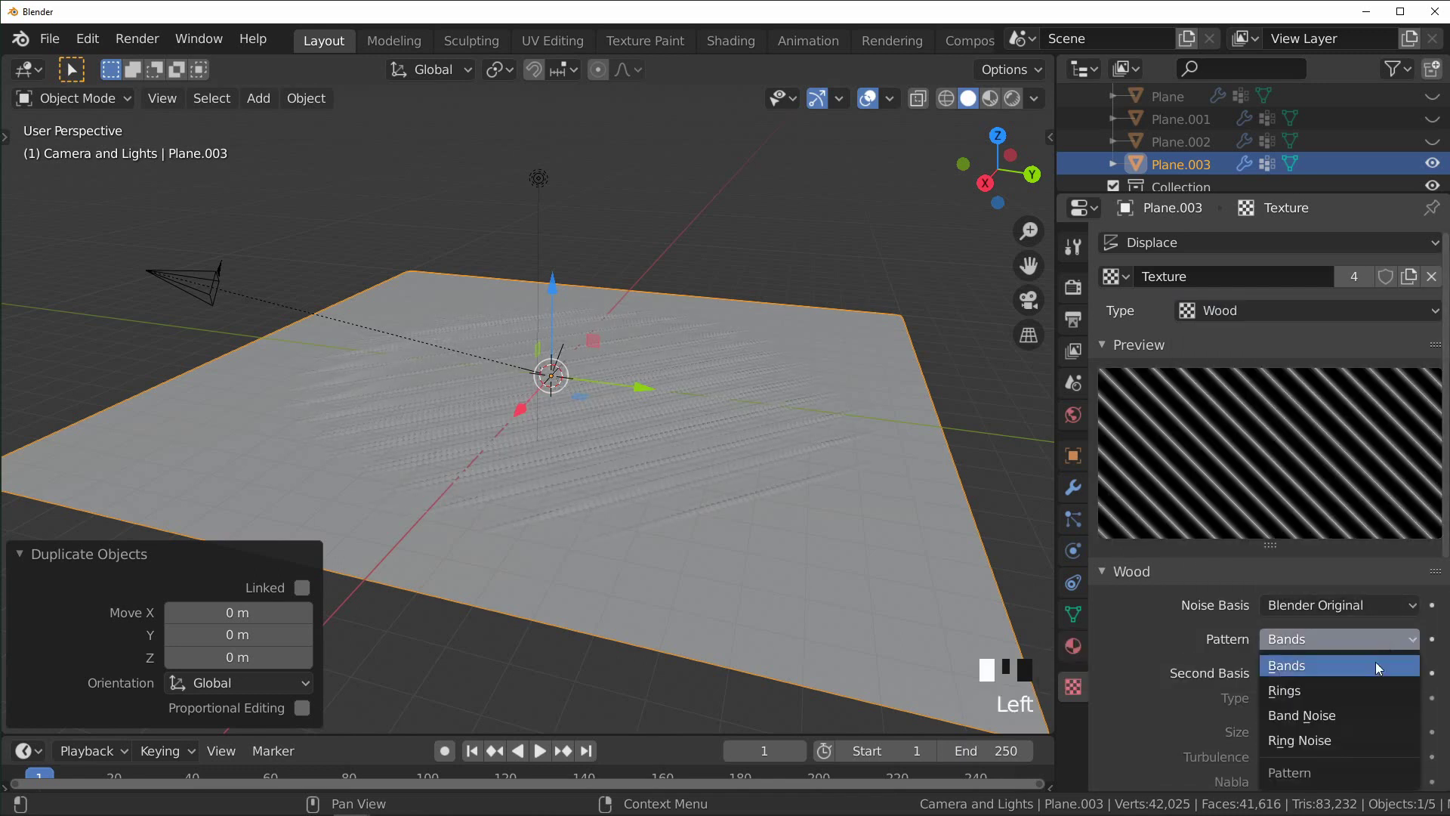
click(1331, 714)
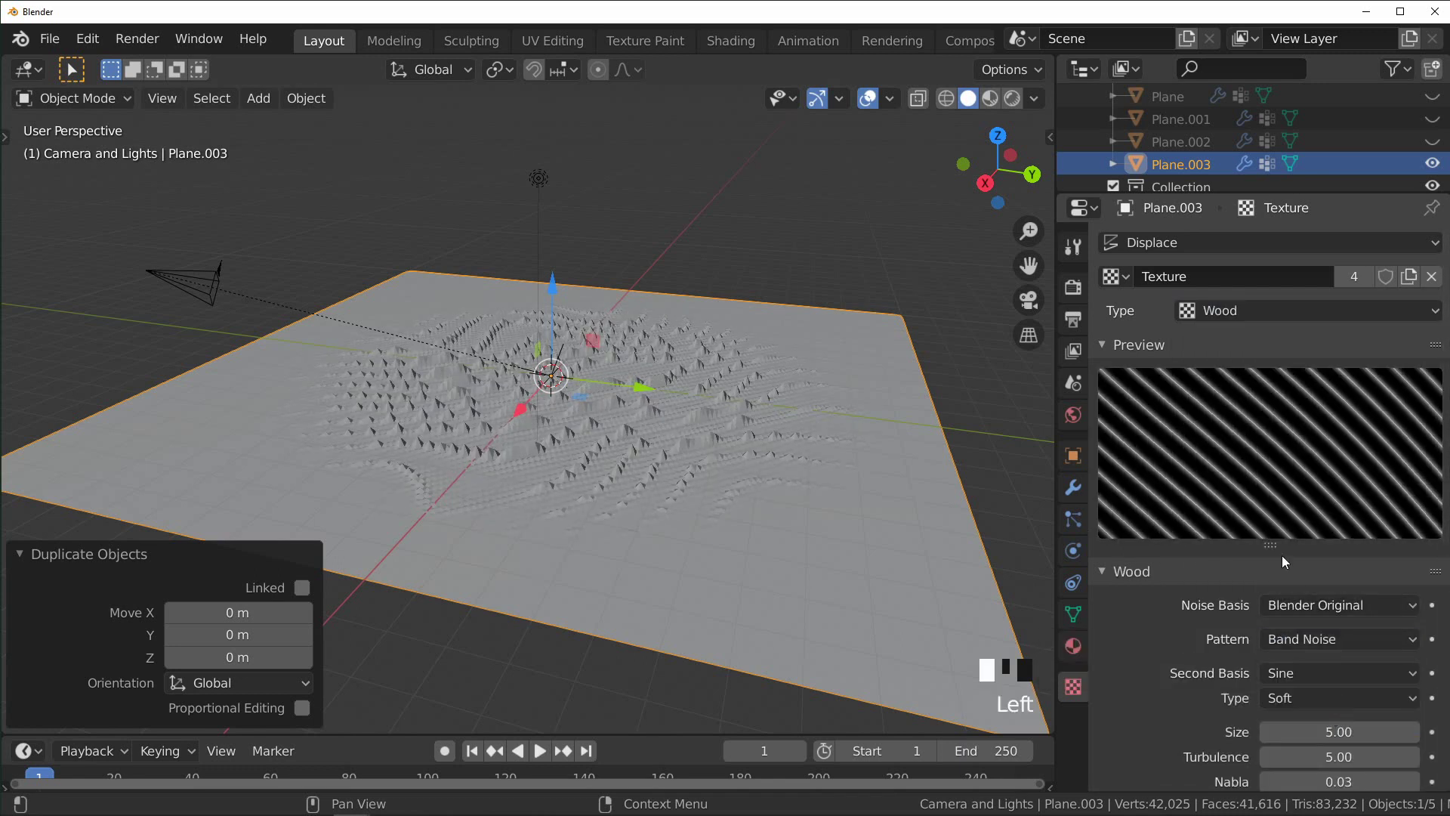
Step: Turn off the Wood texture's Color Ramp
scroll(1276, 627, down, 18)
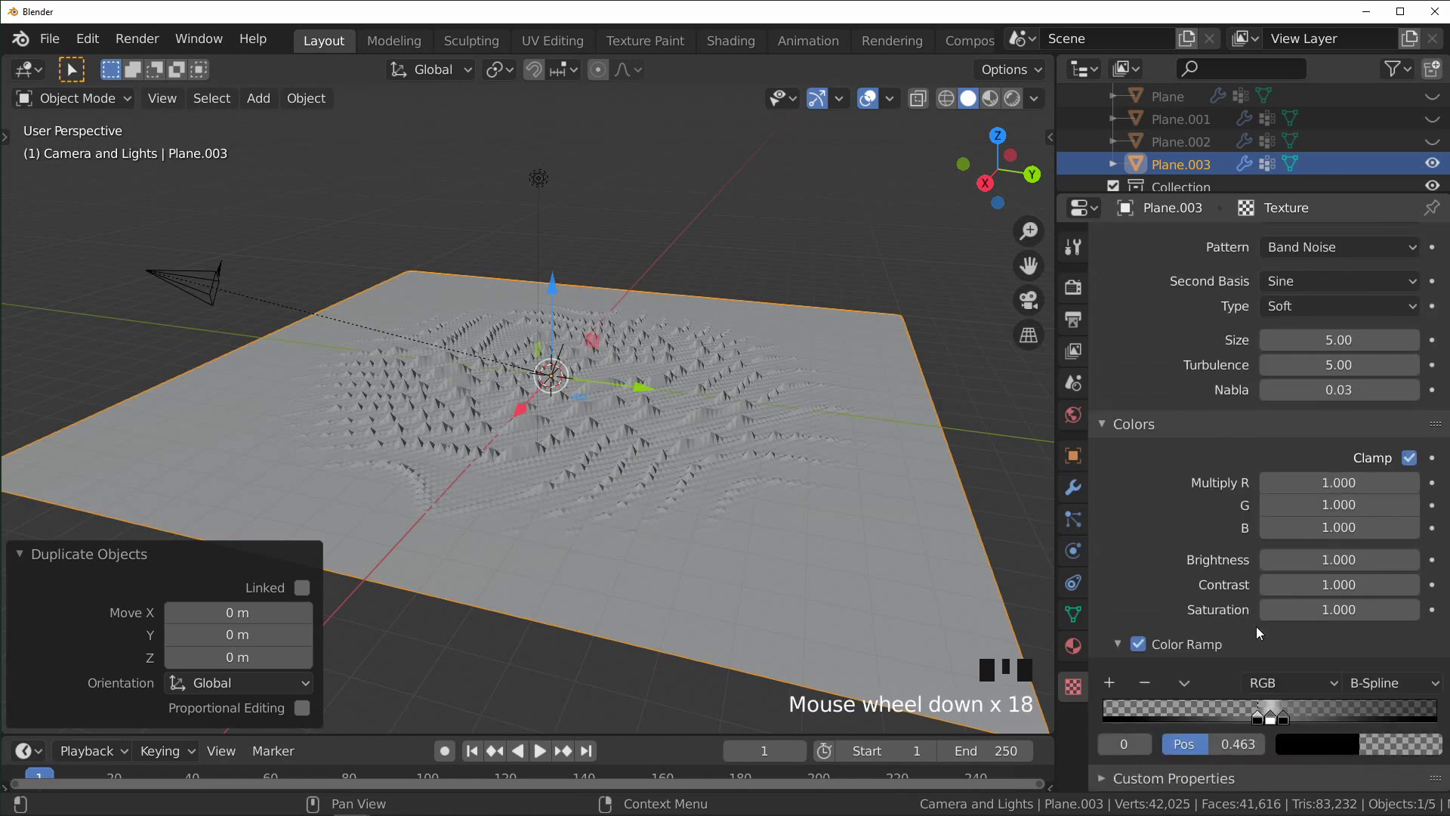
scroll(1256, 626, down, 5)
click(1140, 645)
scroll(915, 431, down, 3)
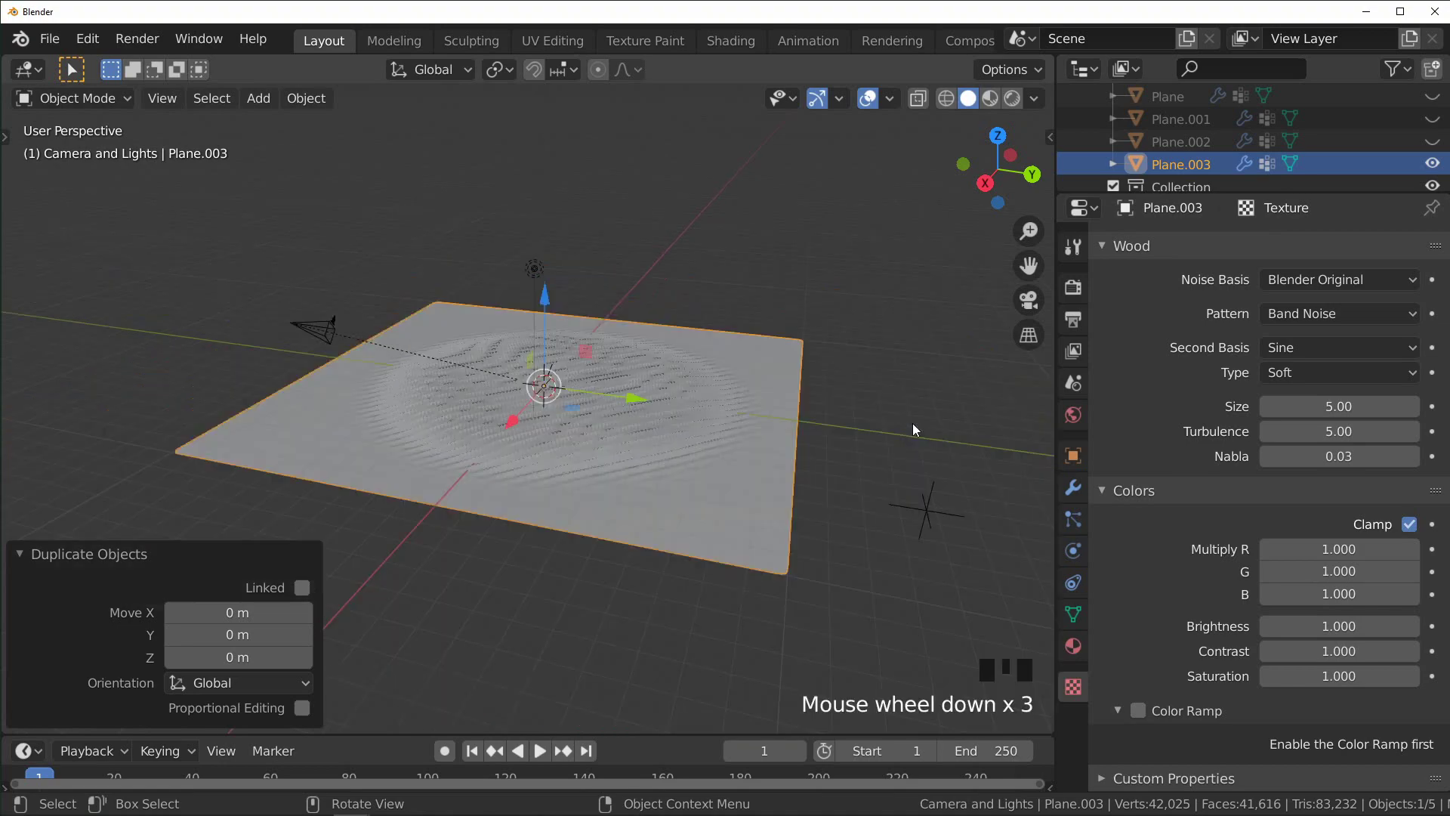
middle_drag(912, 429, 874, 436)
scroll(740, 430, up, 5)
middle_drag(741, 430, 604, 425)
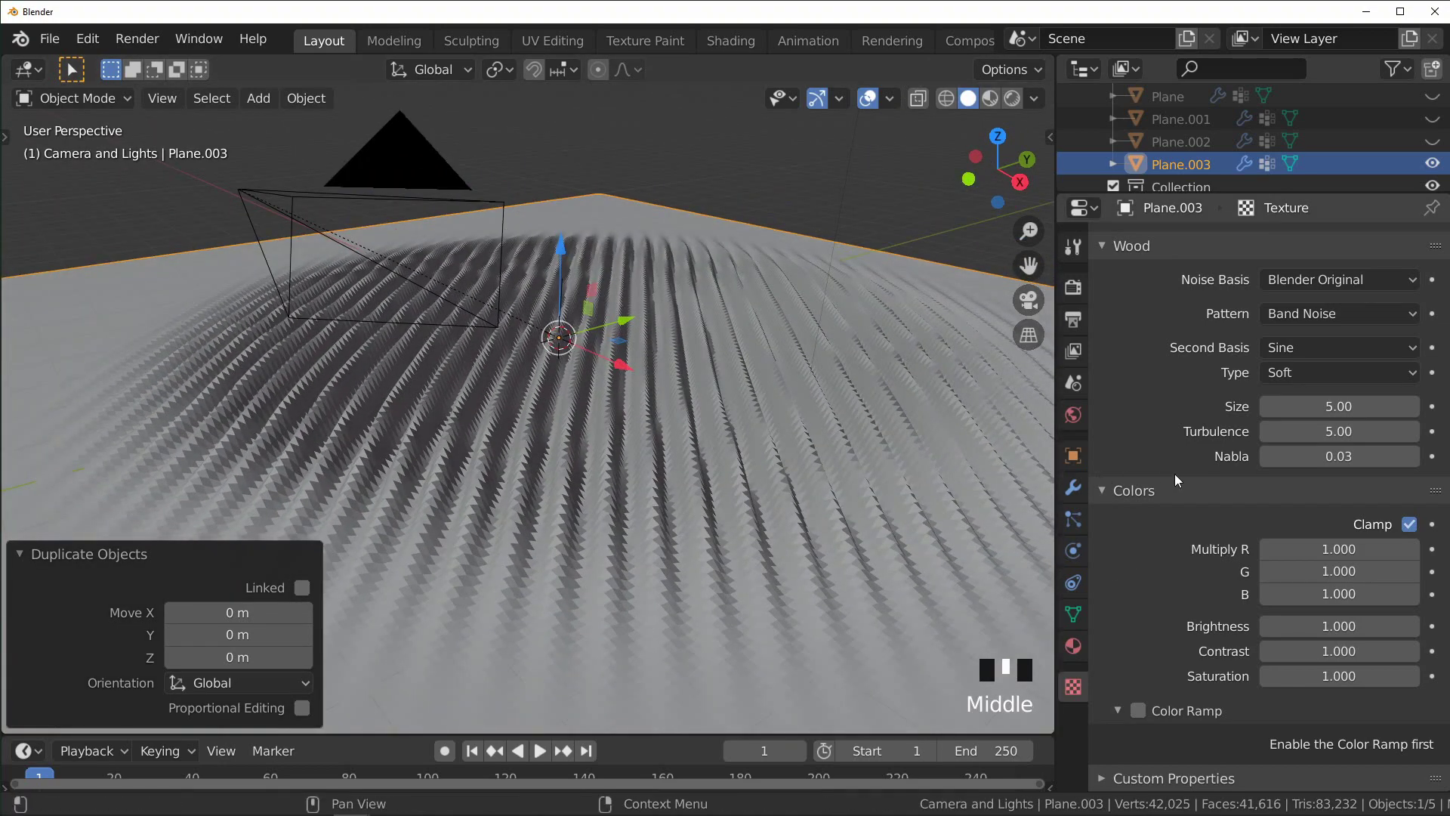
scroll(944, 453, down, 3)
Step: Try different Wood texture Size values, leaving it at 5.00
click(1338, 406)
scroll(1333, 408, up, 8)
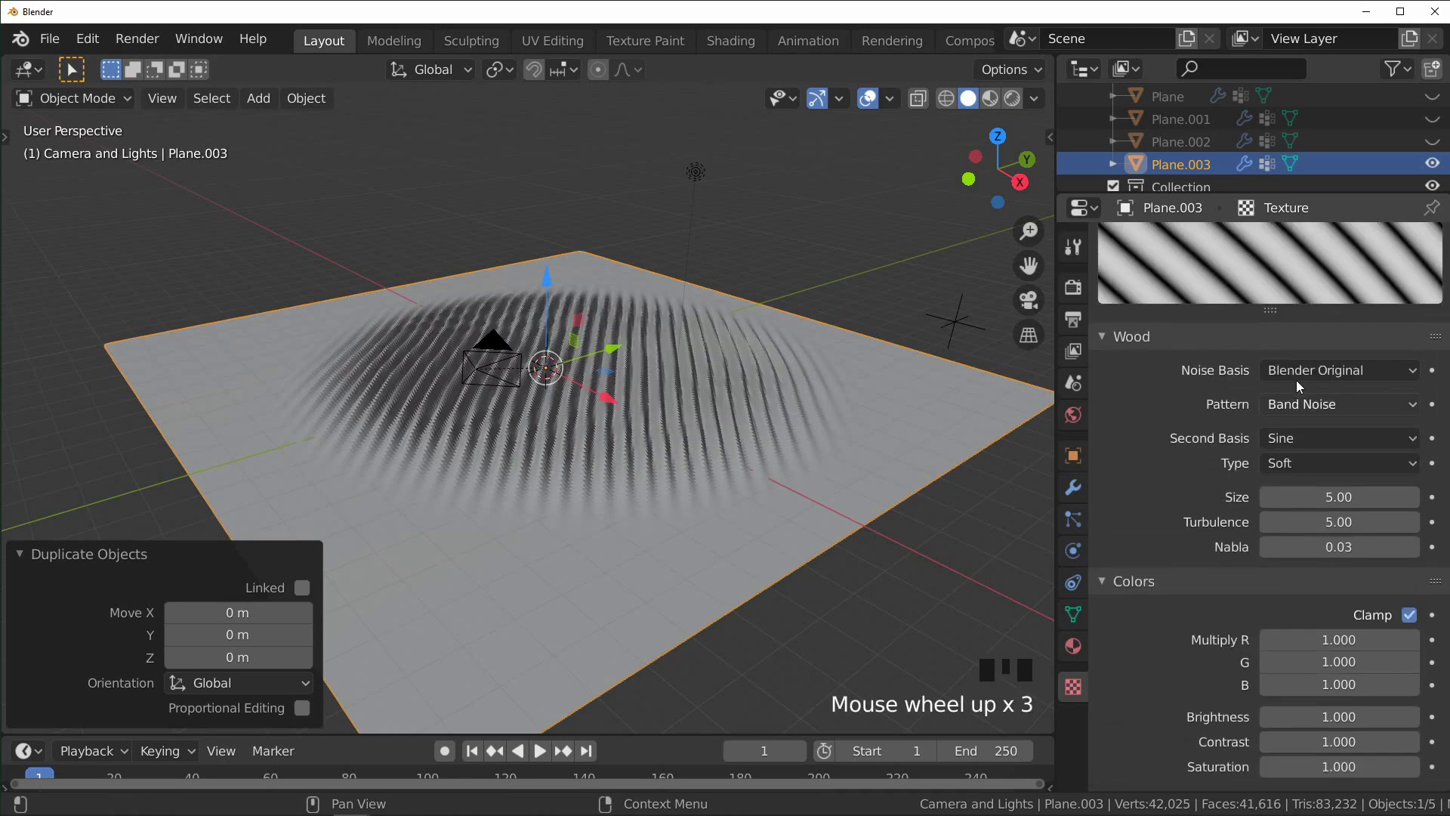
click(1338, 648)
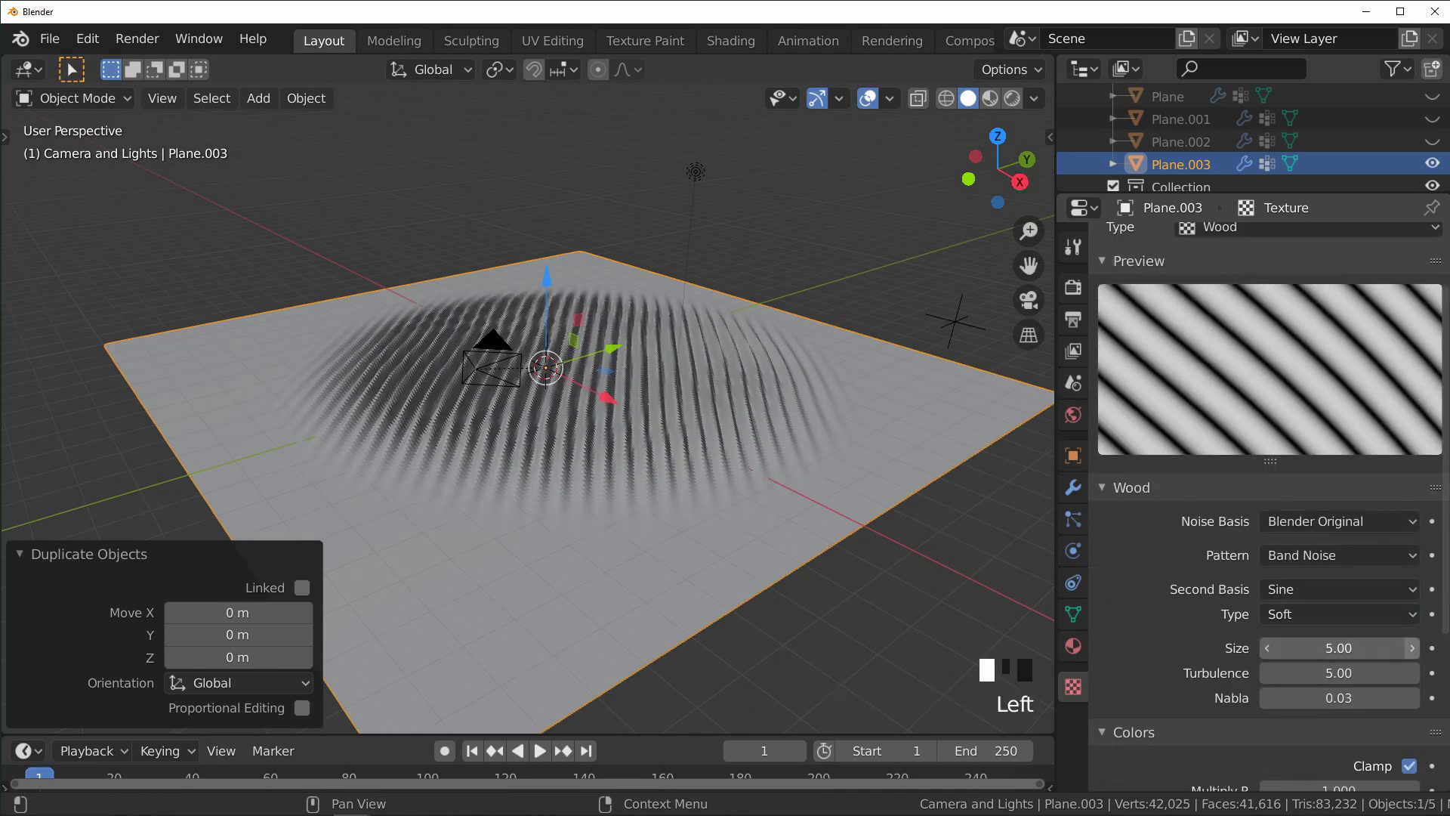
mouse_move(1338, 648)
mouse_down()
mouse_move(1261, 648)
mouse_move(1338, 648)
mouse_up()
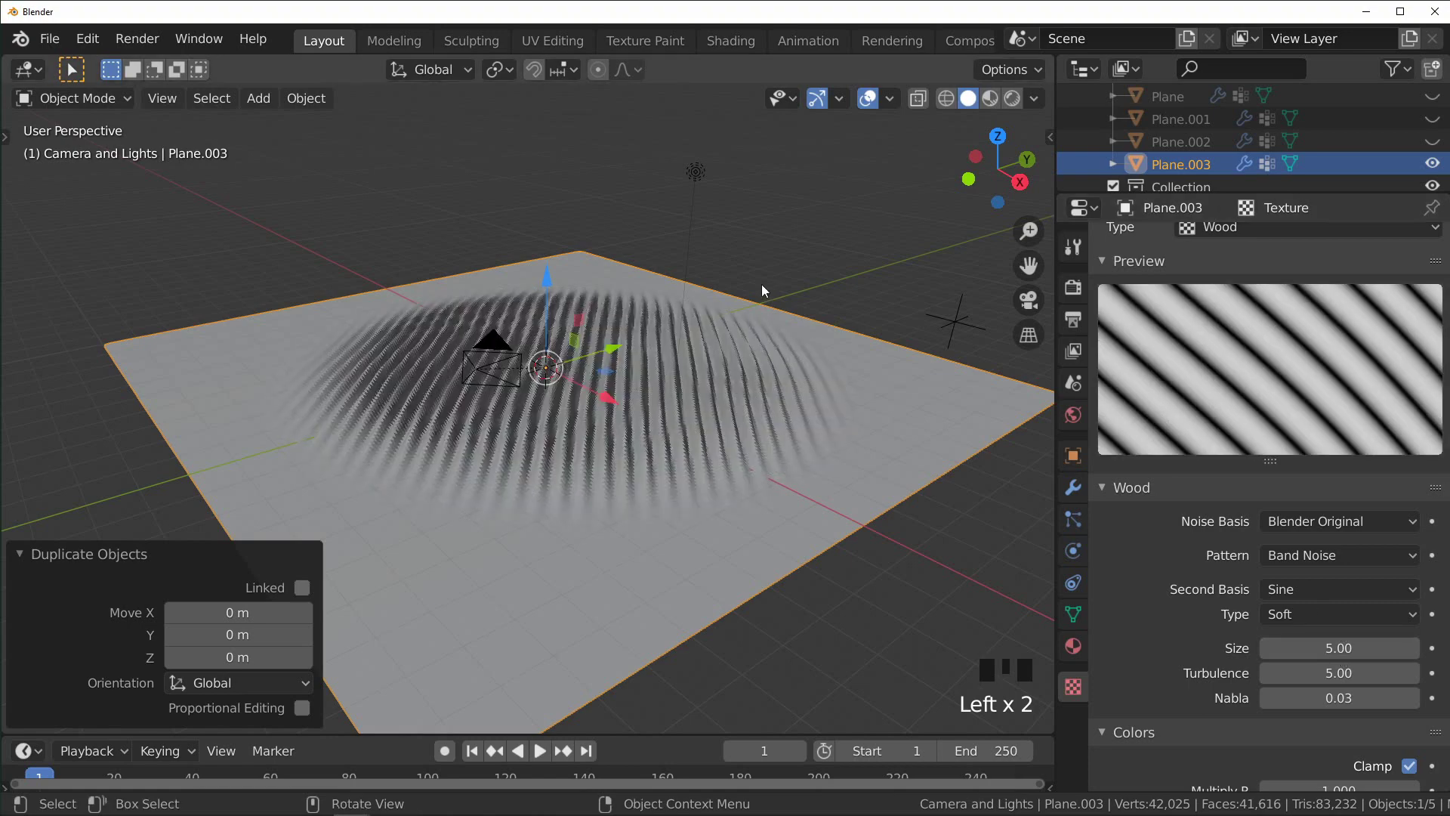
middle_drag(691, 386, 723, 438)
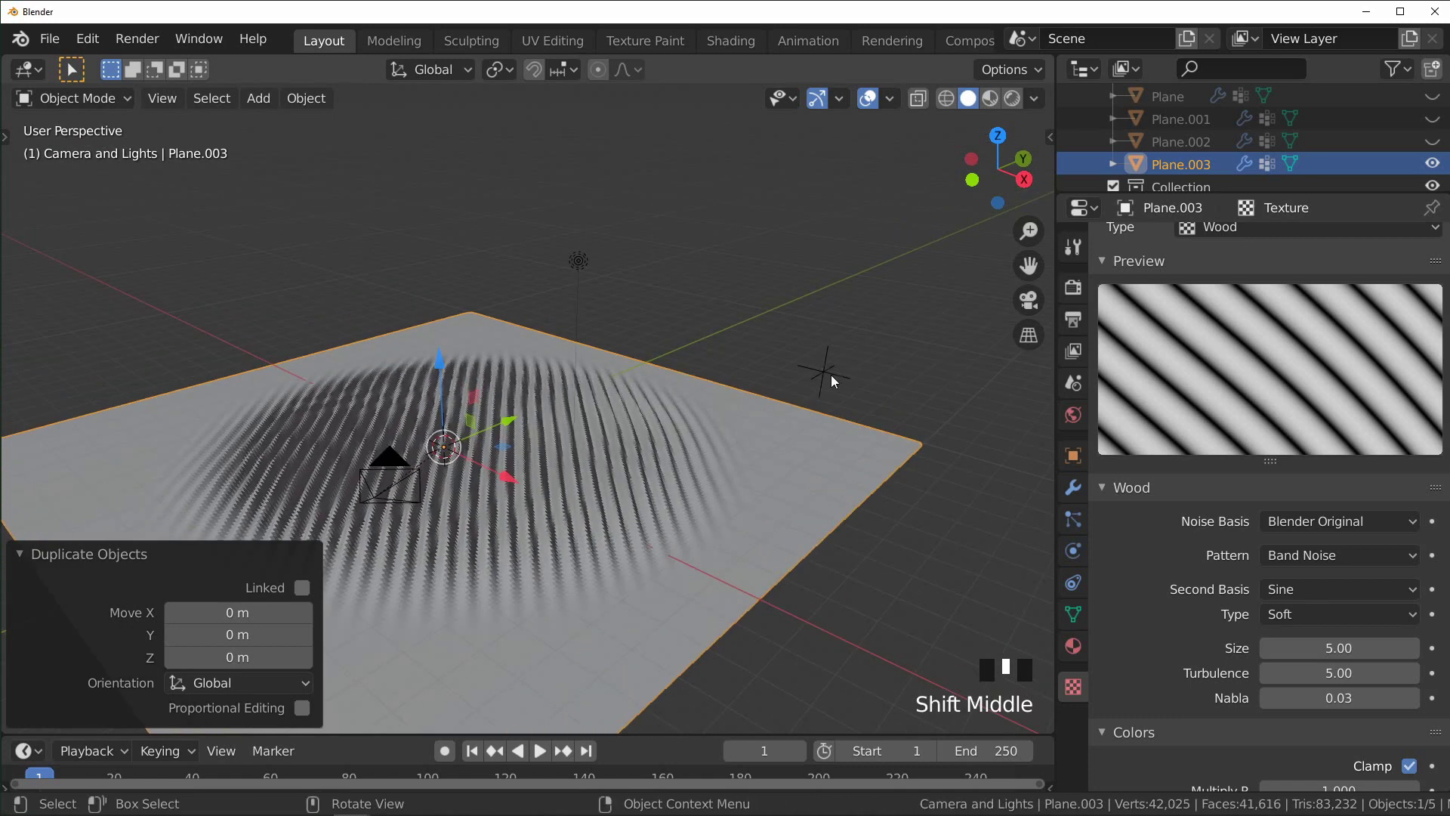
Step: Scale the texture-driving Empty up about 5.6 times
click(1072, 487)
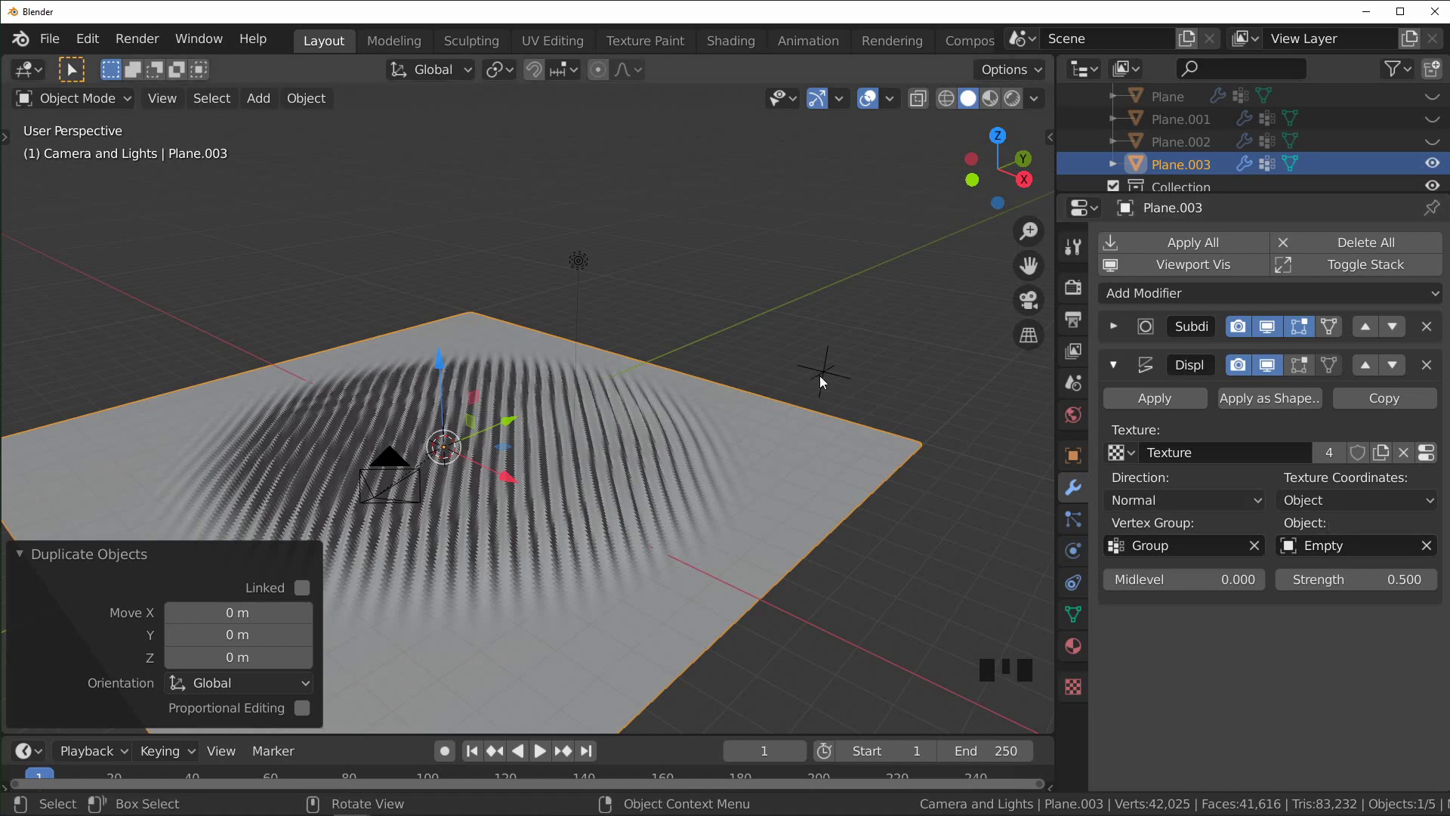
click(844, 379)
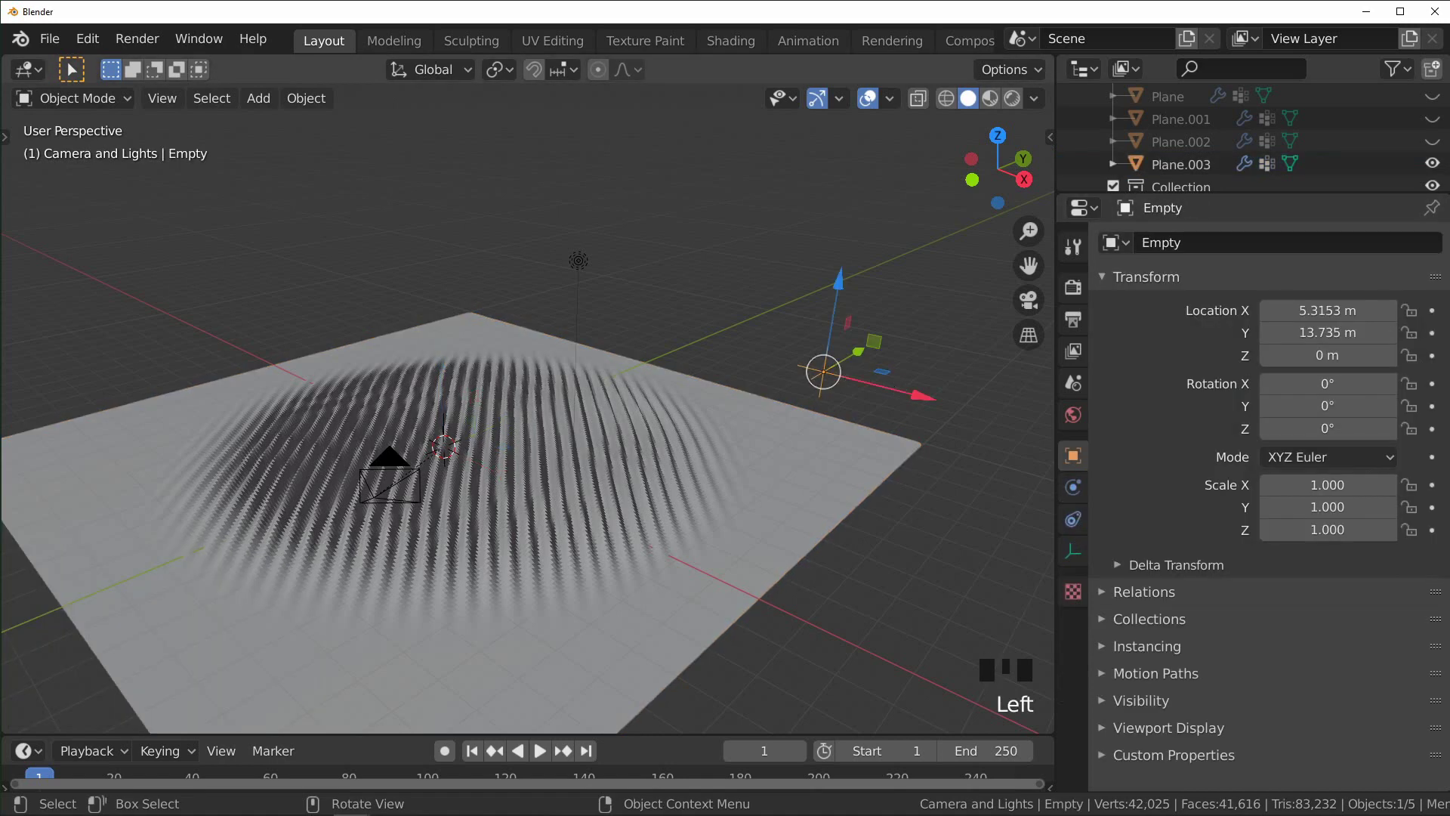
key(s)
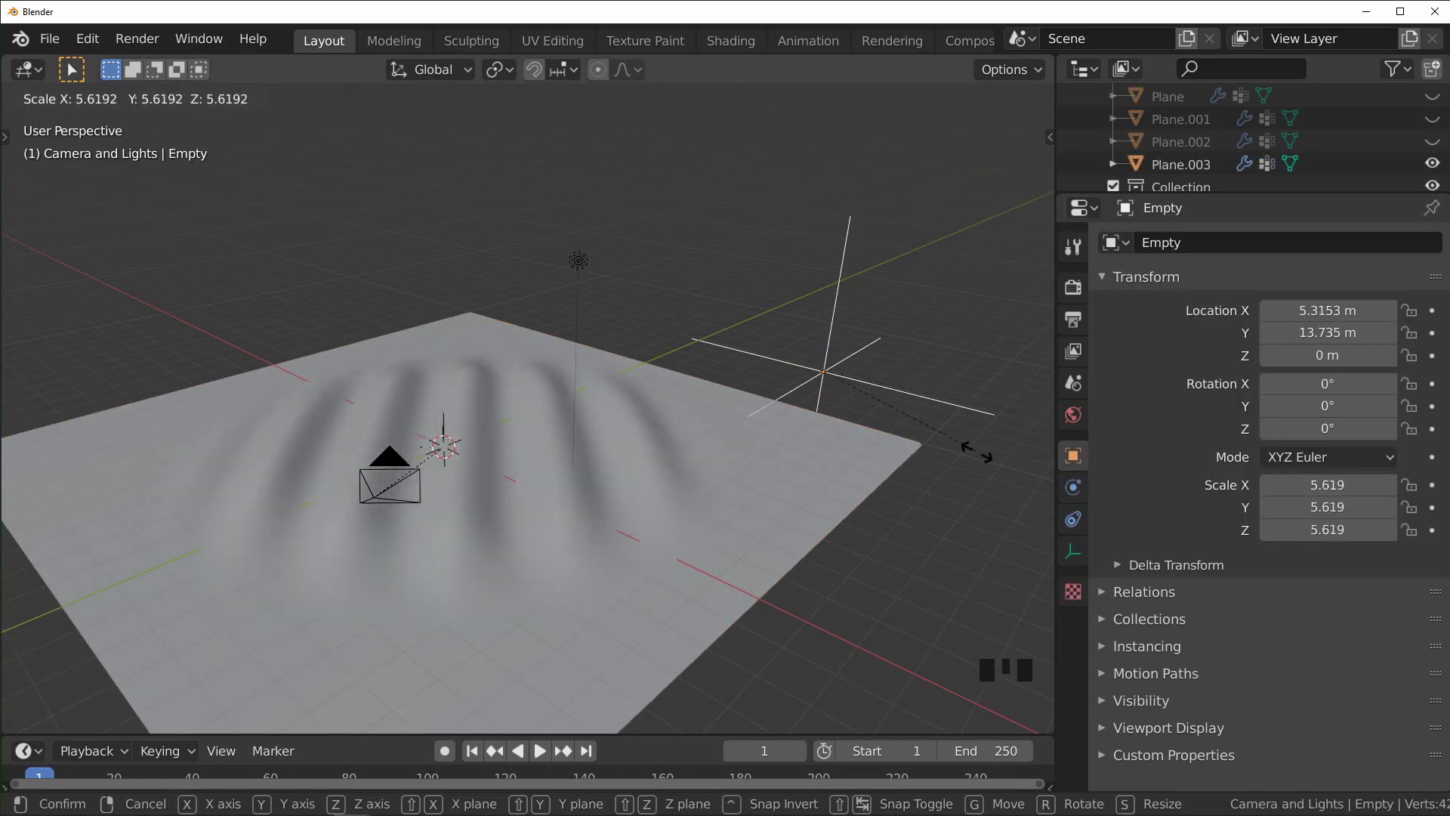
click(976, 453)
scroll(705, 502, up, 2)
middle_drag(690, 515, 755, 500)
Step: Set the dune plane's Wood texture Size to 0.25
click(905, 510)
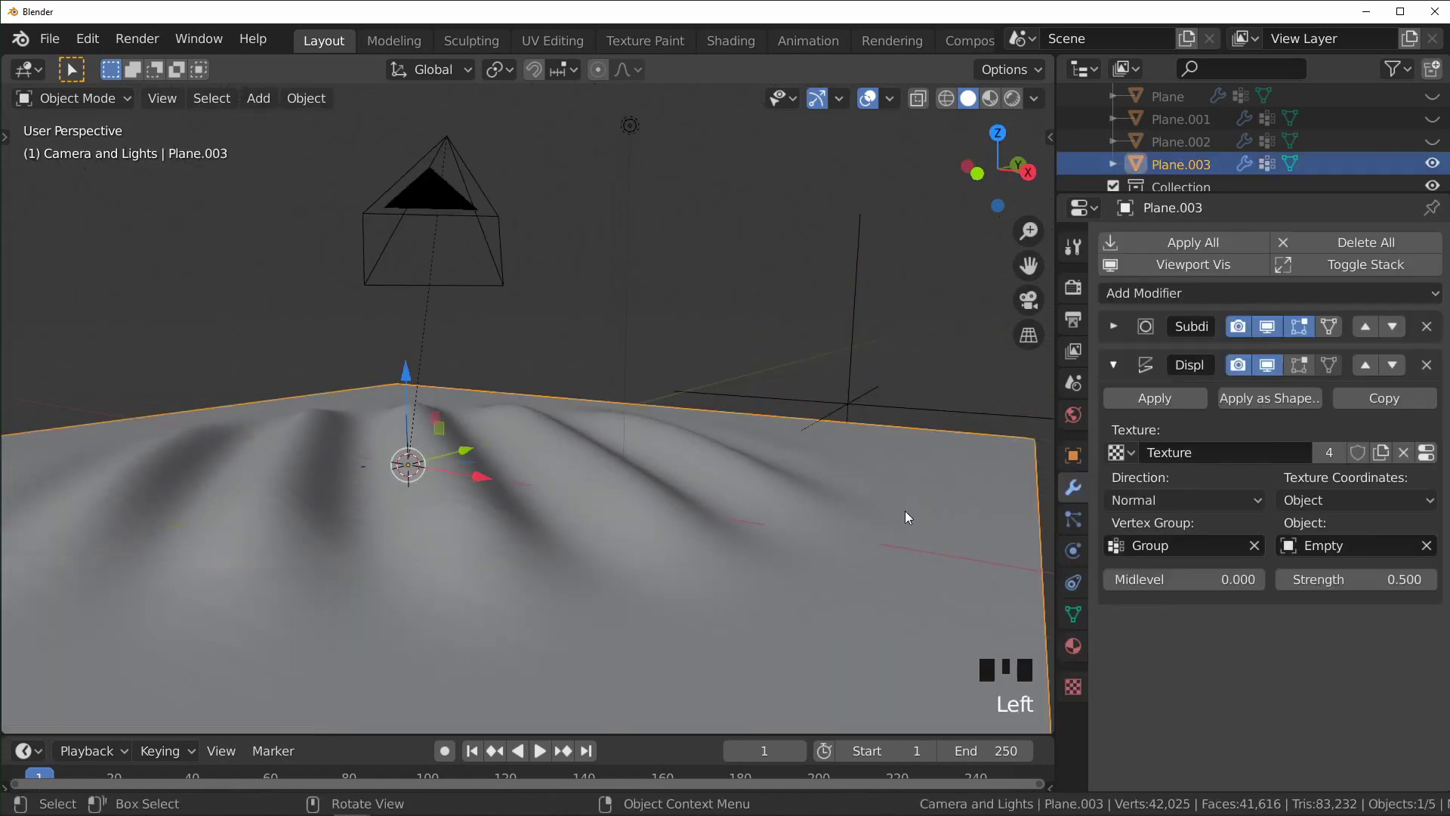
click(1426, 453)
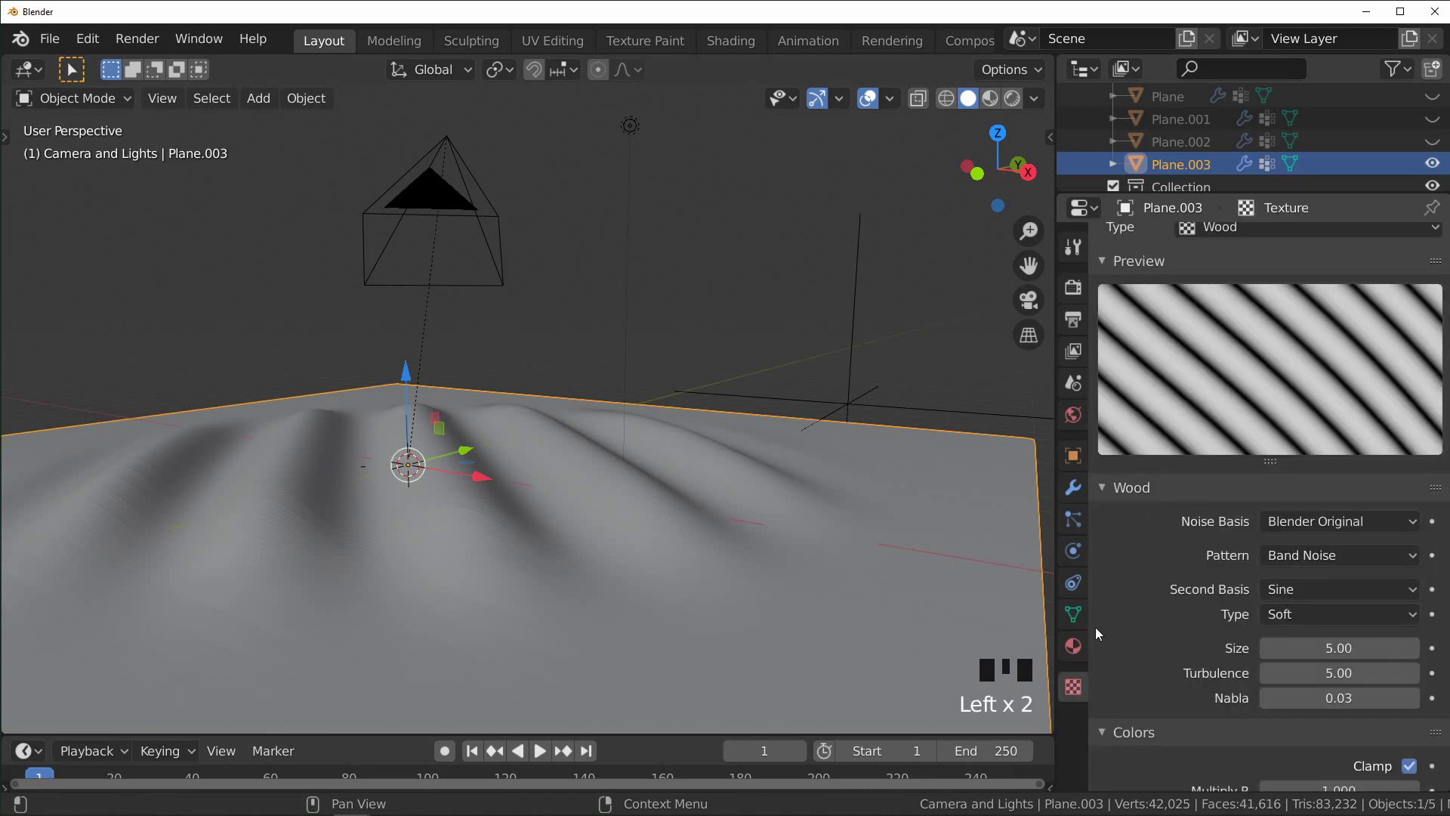
scroll(1306, 592, down, 3)
scroll(1307, 592, up, 4)
scroll(1359, 619, down, 1)
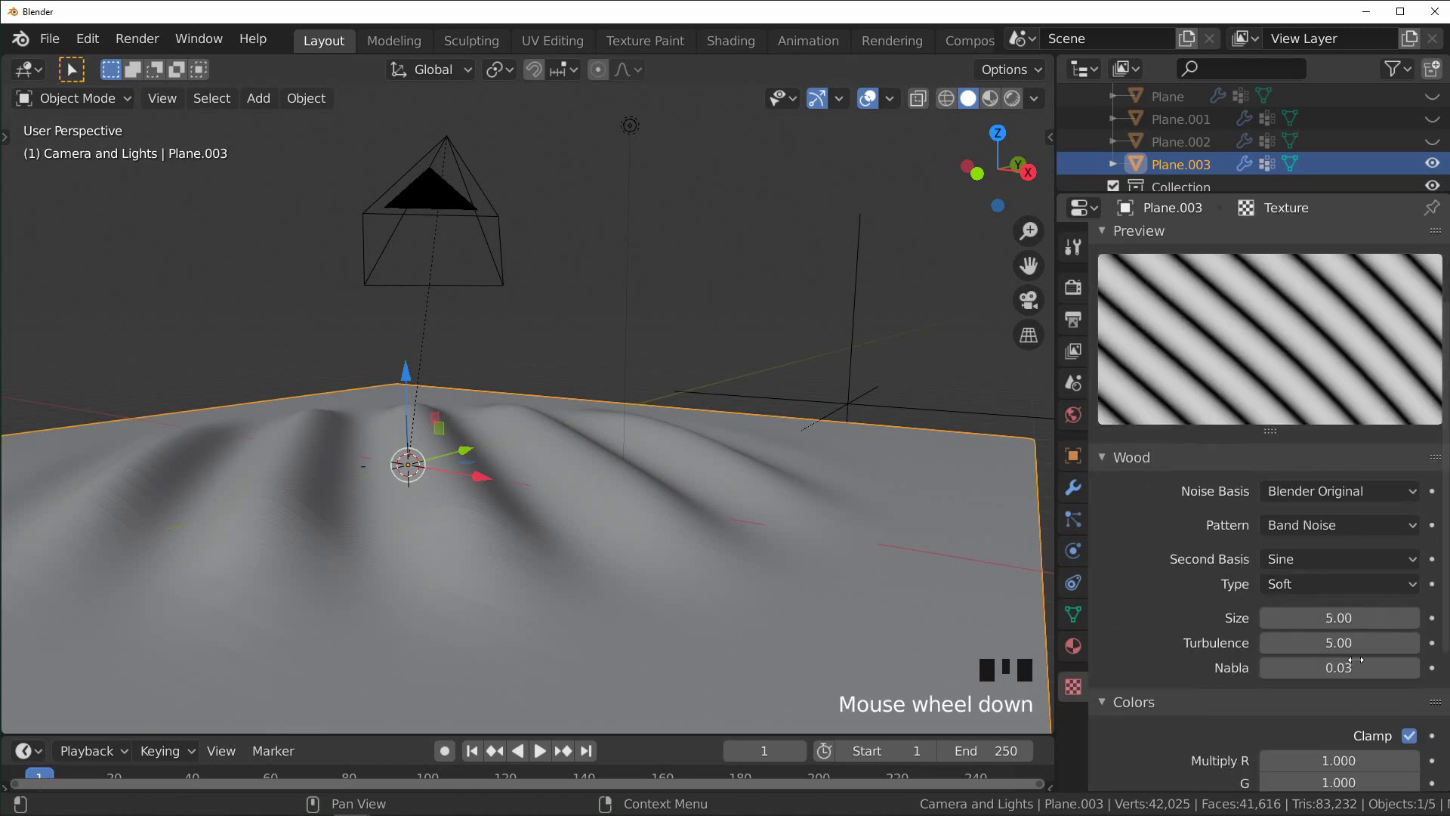
click(1341, 617)
click(1341, 617)
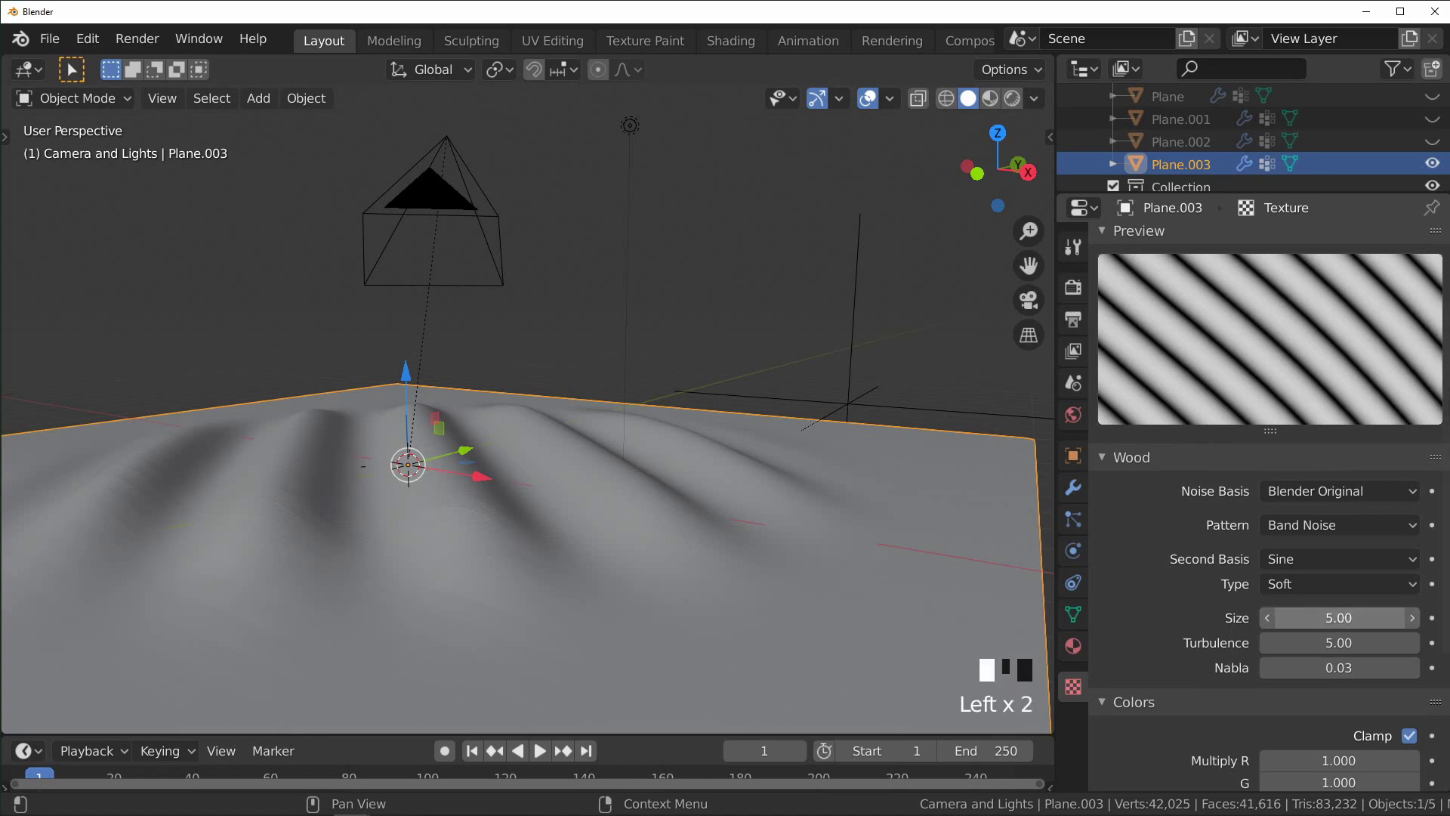
text(.25)
key(Return)
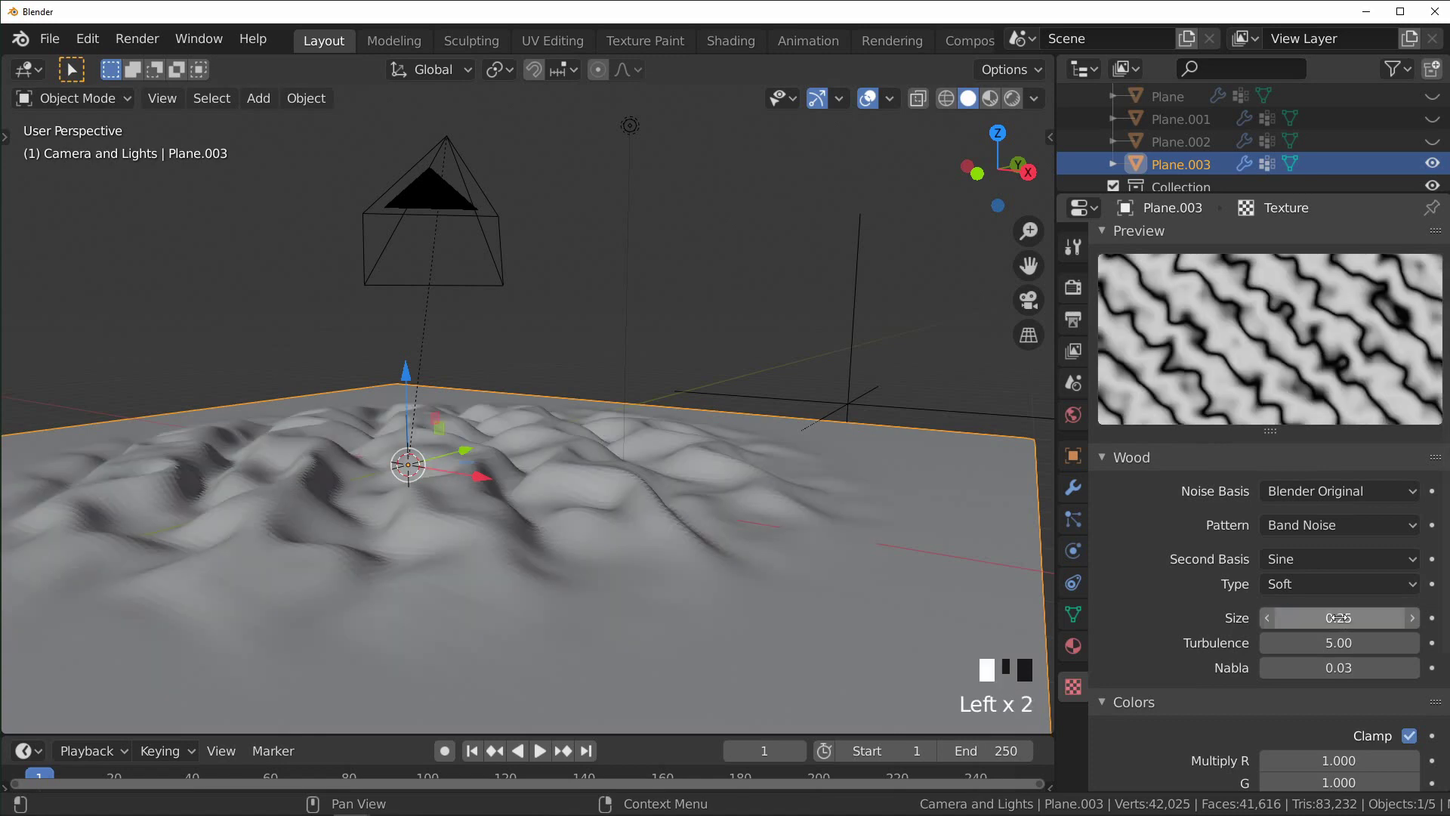
Step: Lower the Wood texture Turbulence to about 2.86
middle_drag(831, 529, 574, 460)
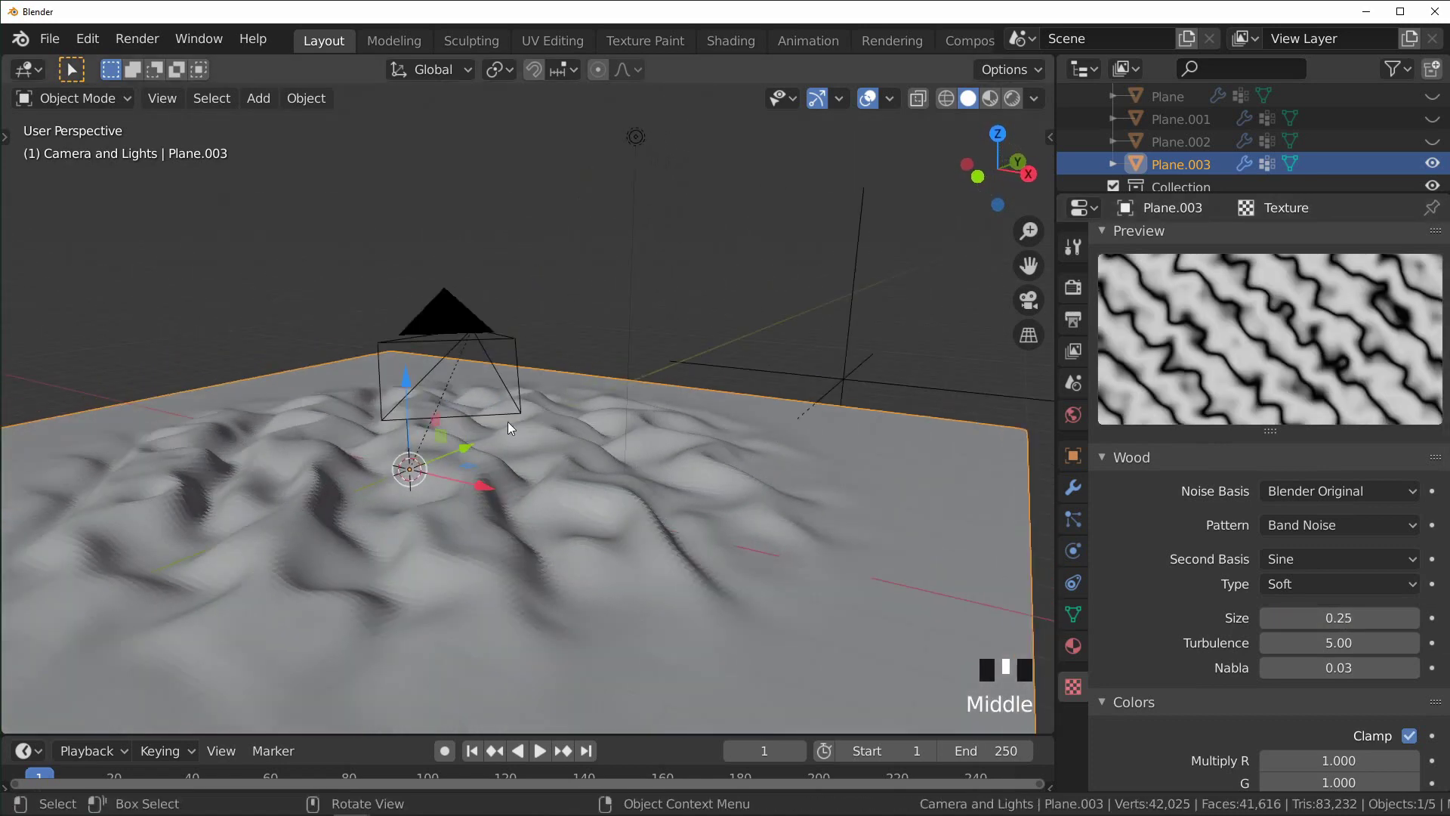
middle_drag(507, 421, 506, 537)
scroll(492, 536, up, 2)
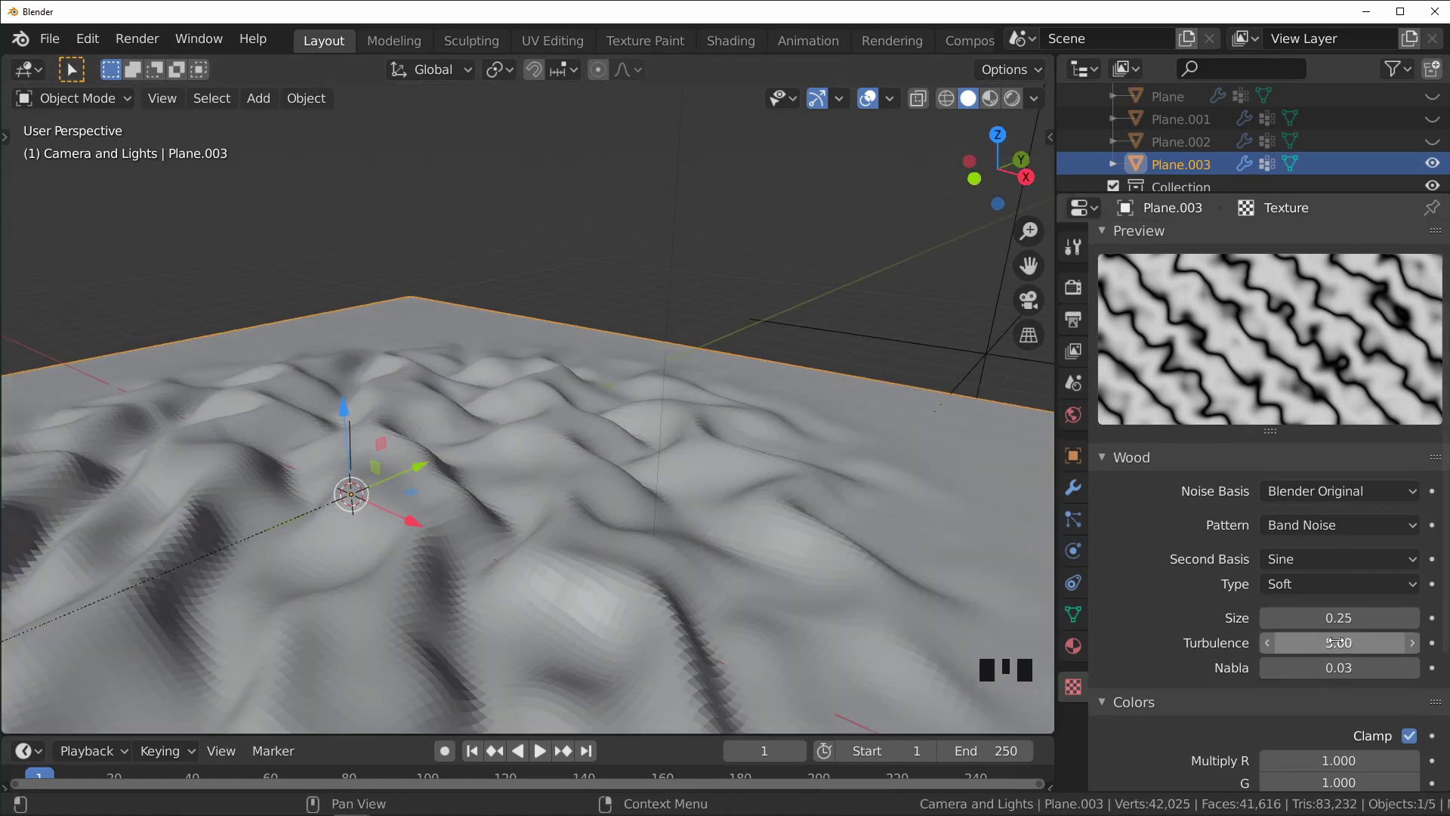
mouse_move(1349, 640)
shift+mouse_down()
mouse_move(1276, 641)
mouse_move(1374, 641)
mouse_move(1238, 641)
mouse_move(1375, 642)
mouse_move(1326, 641)
shift+mouse_up()
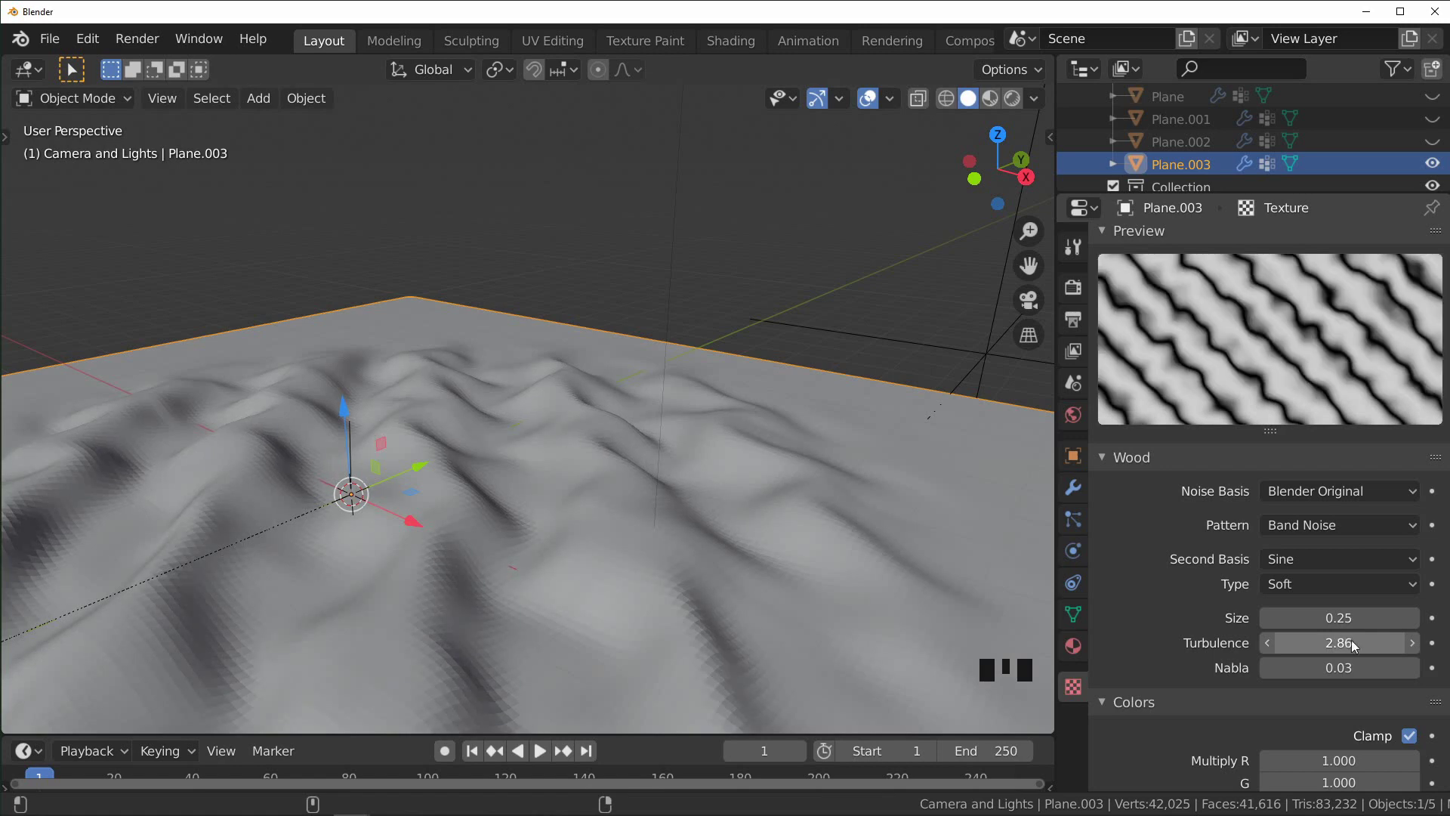
scroll(723, 524, down, 2)
scroll(567, 523, up, 3)
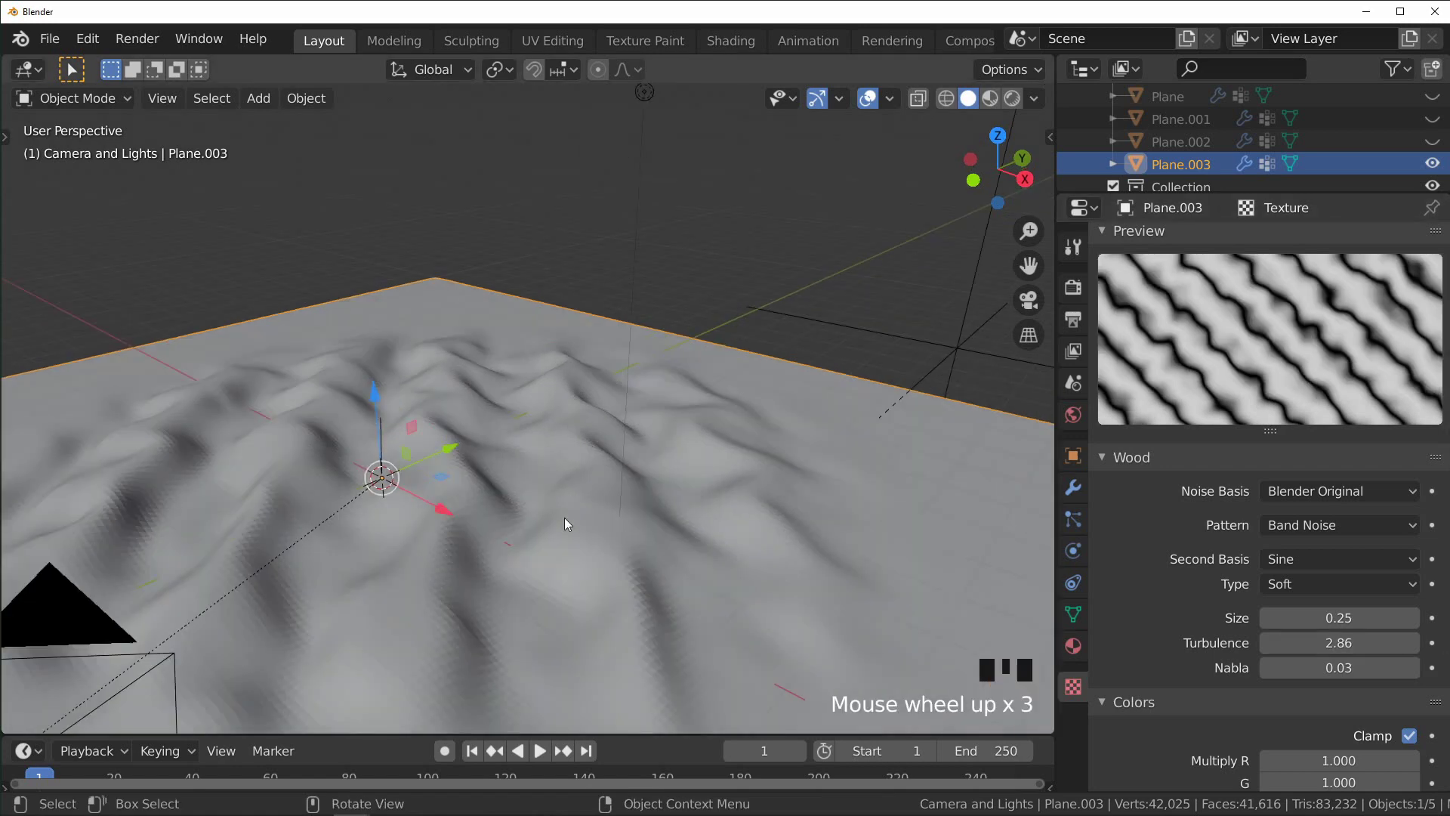
scroll(836, 551, down, 2)
Step: Duplicate the Displace modifier and keep the first one pushing along Z
click(1073, 487)
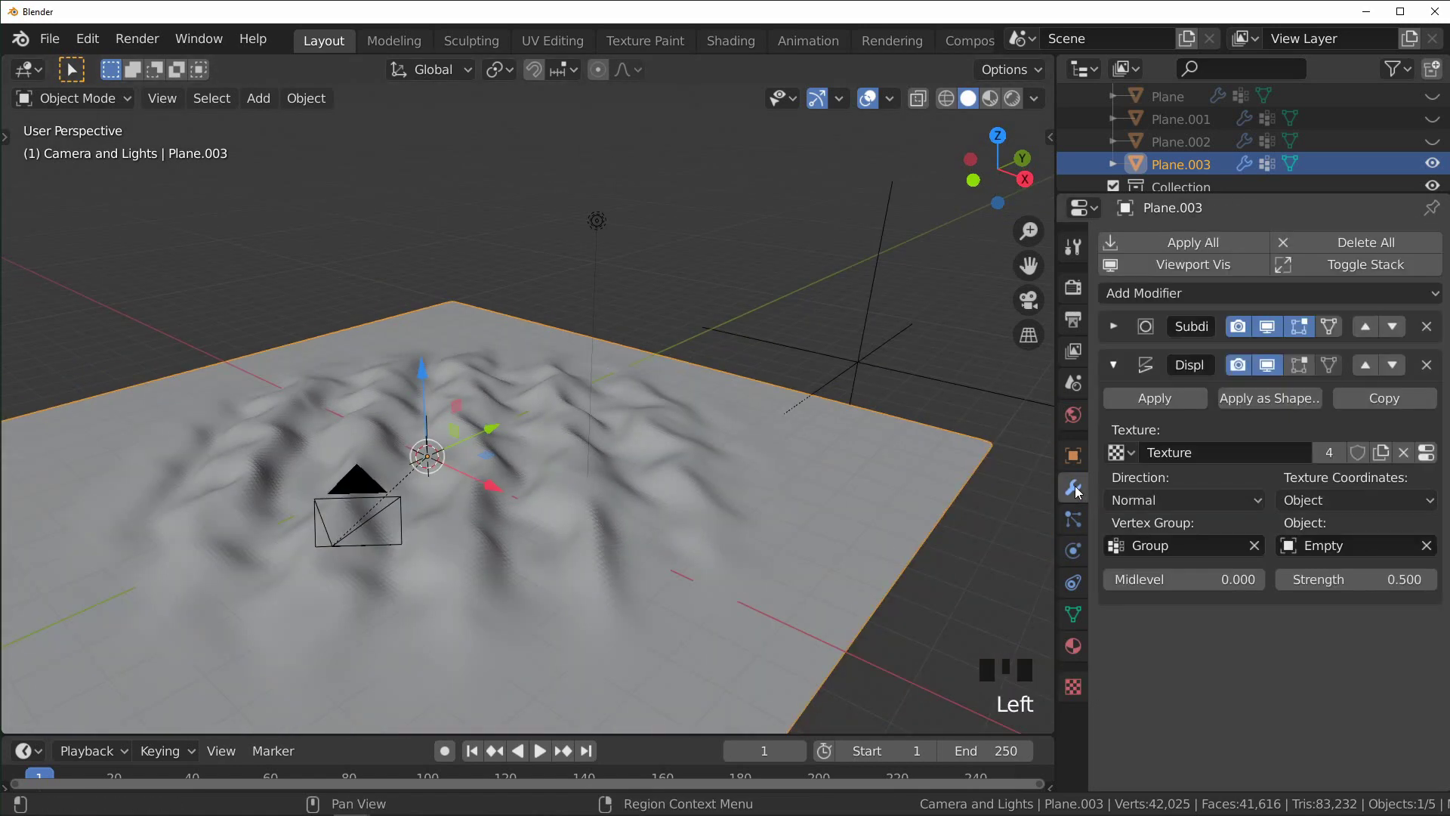
click(1407, 402)
scroll(1267, 584, down, 3)
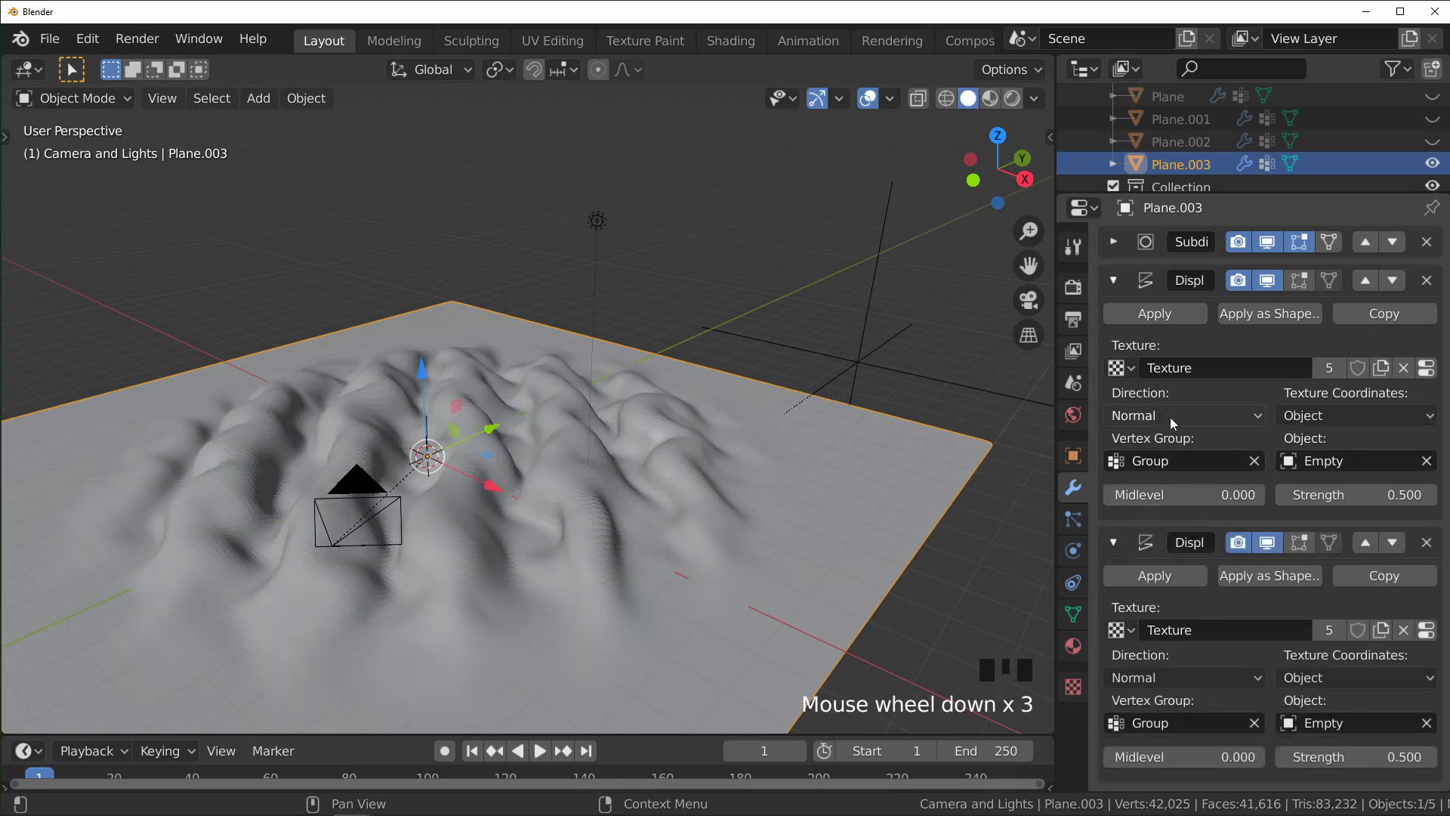
click(1216, 413)
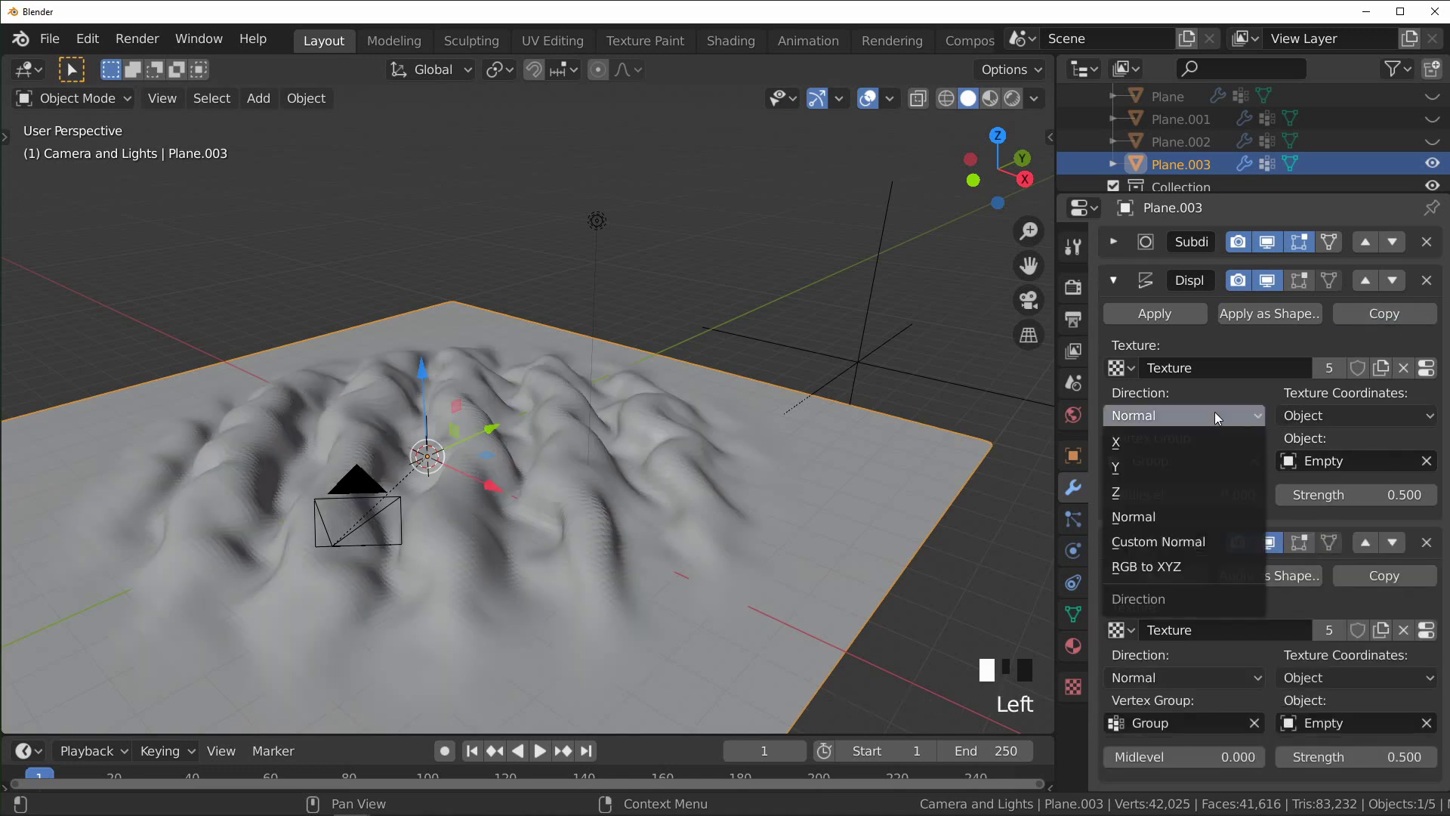
click(1175, 491)
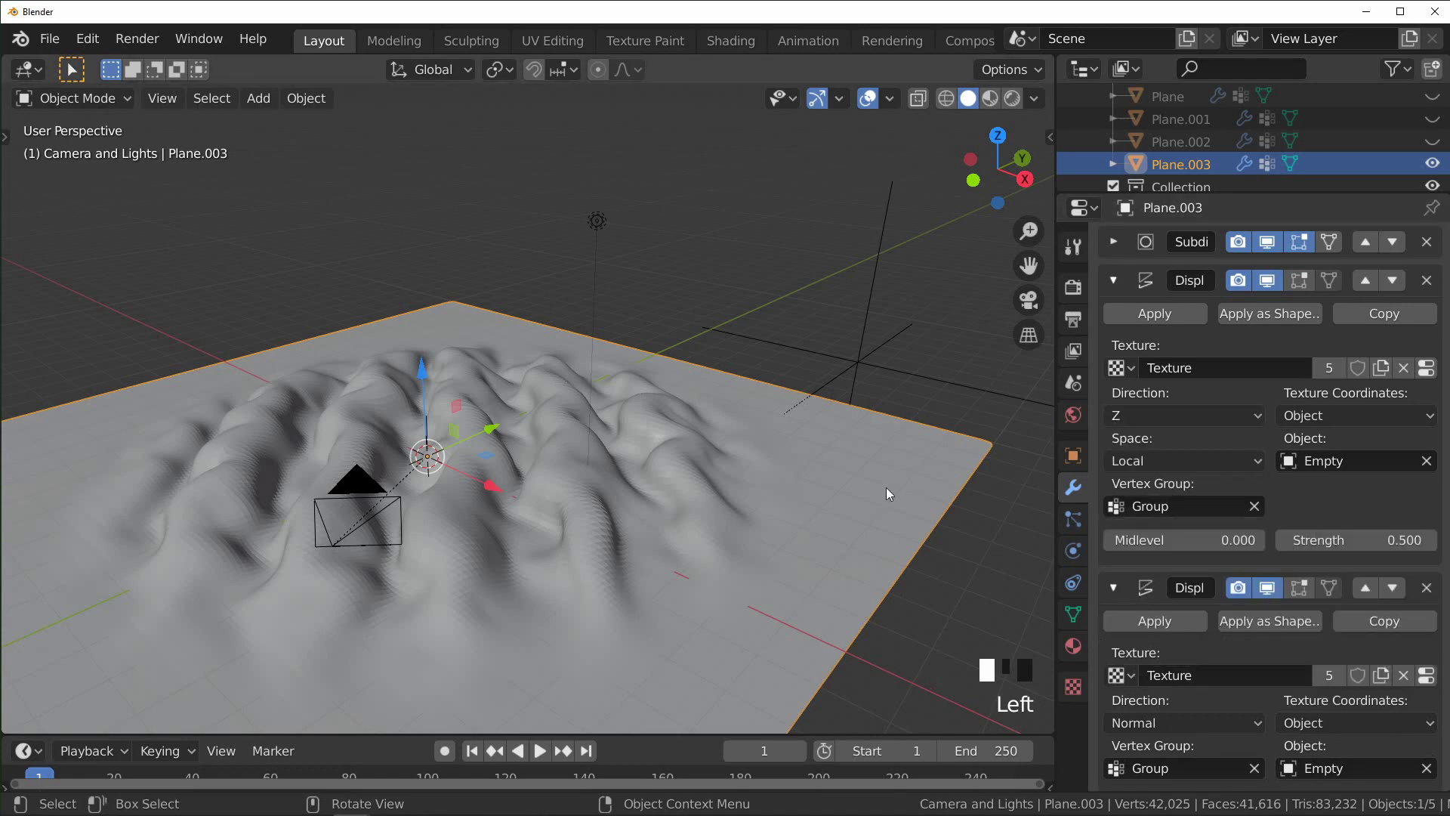
Step: Set the second Displace modifier's Direction to Y
scroll(1160, 648, down, 3)
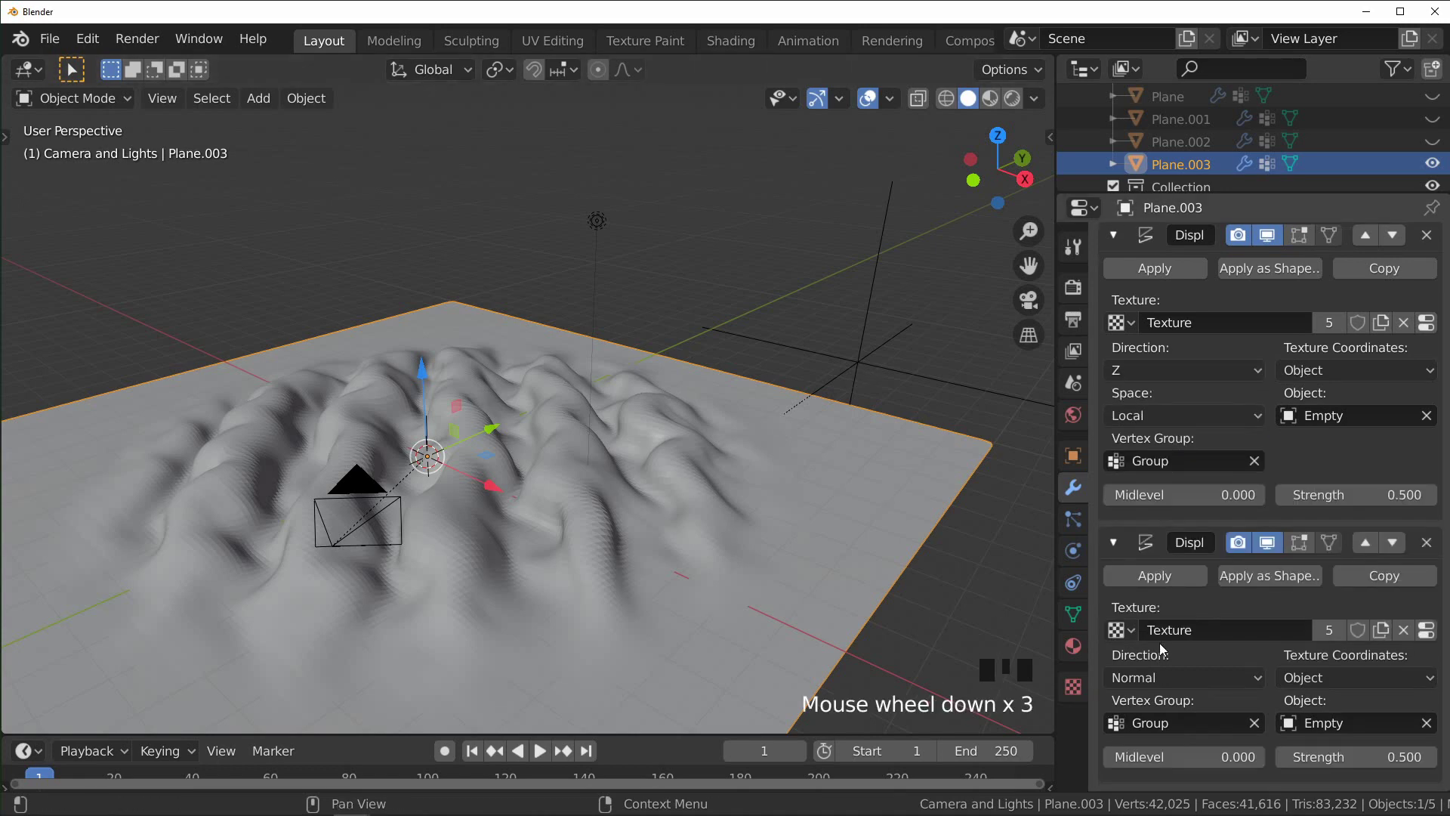
click(1216, 673)
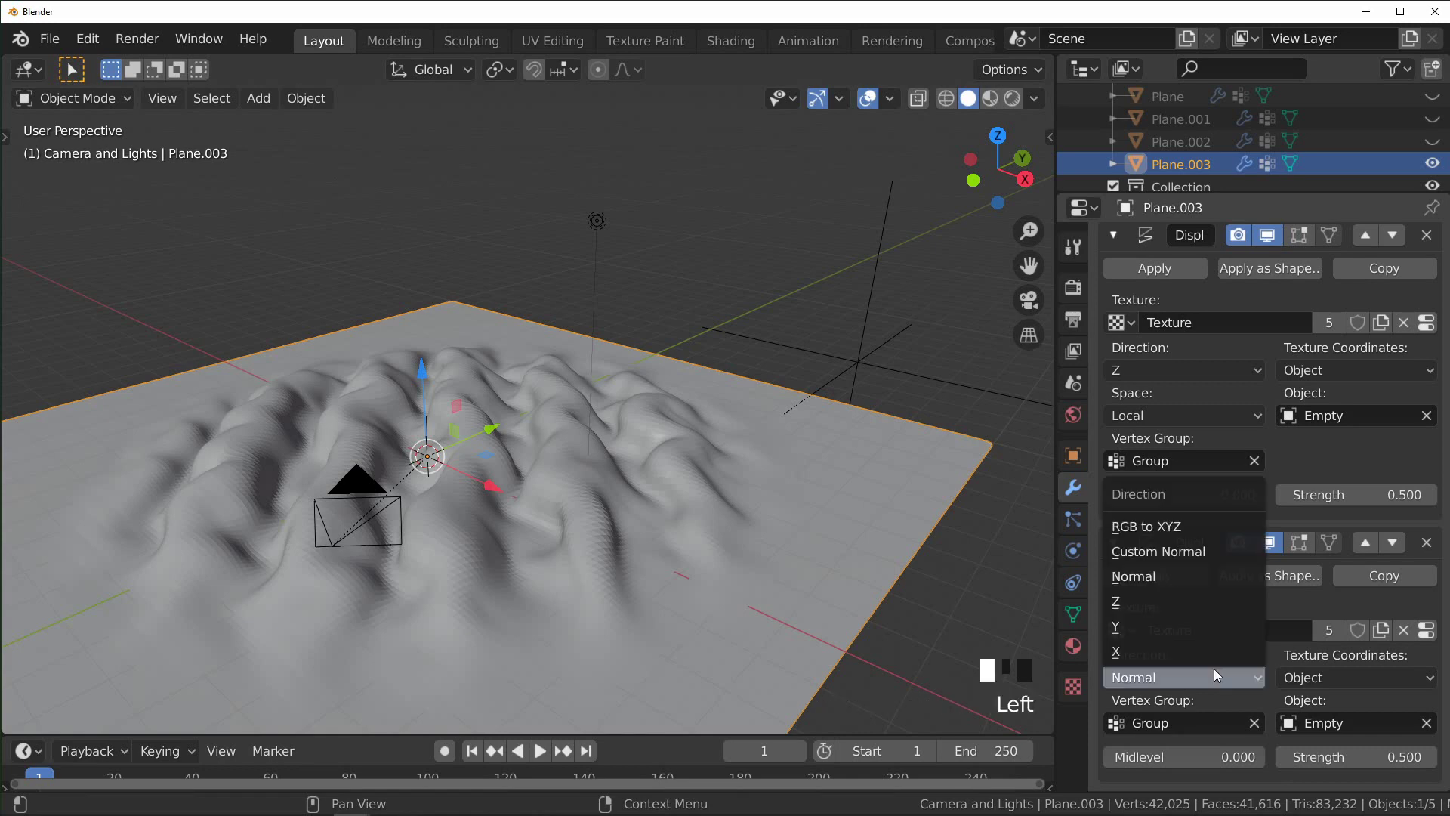
click(1174, 615)
middle_drag(762, 600, 929, 597)
scroll(1283, 453, down, 3)
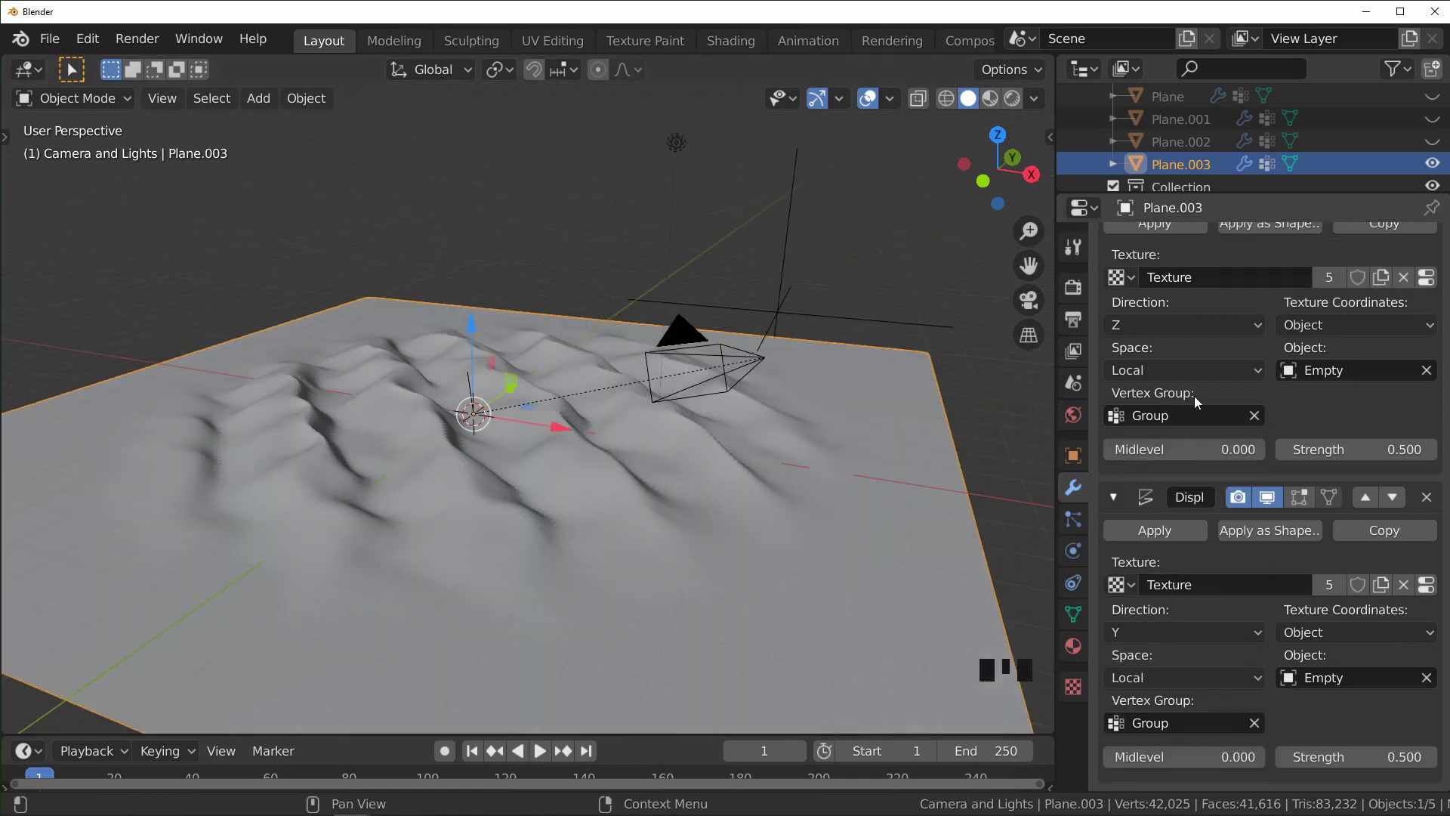
Step: Set the Wood texture Turbulence to 0 for smooth straight bands
click(1436, 279)
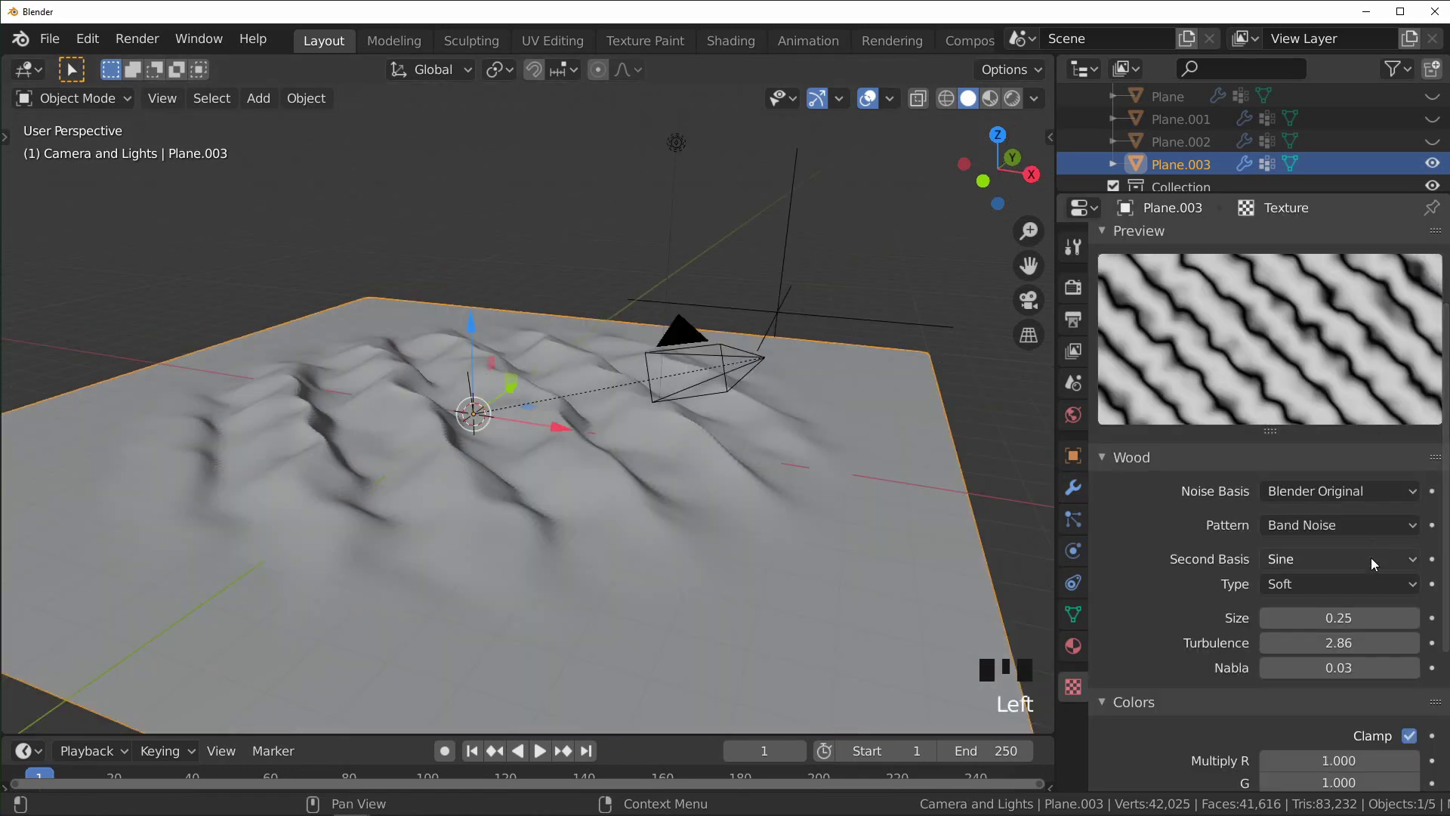
double_click(1346, 645)
text(0)
key(Return)
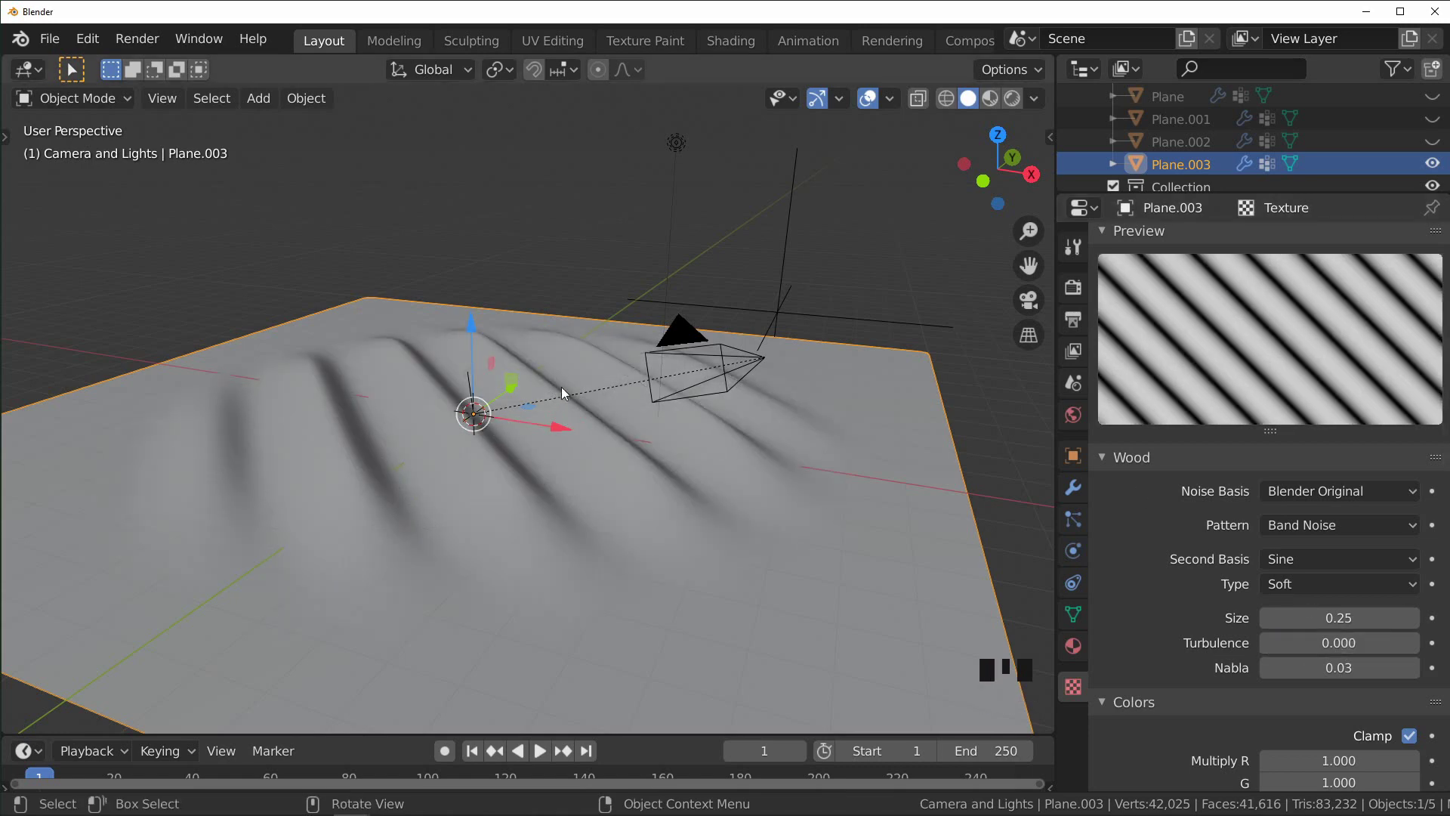
Step: Duplicate the Empty as Empty.001 and move it along X to 13.944 m
click(1074, 489)
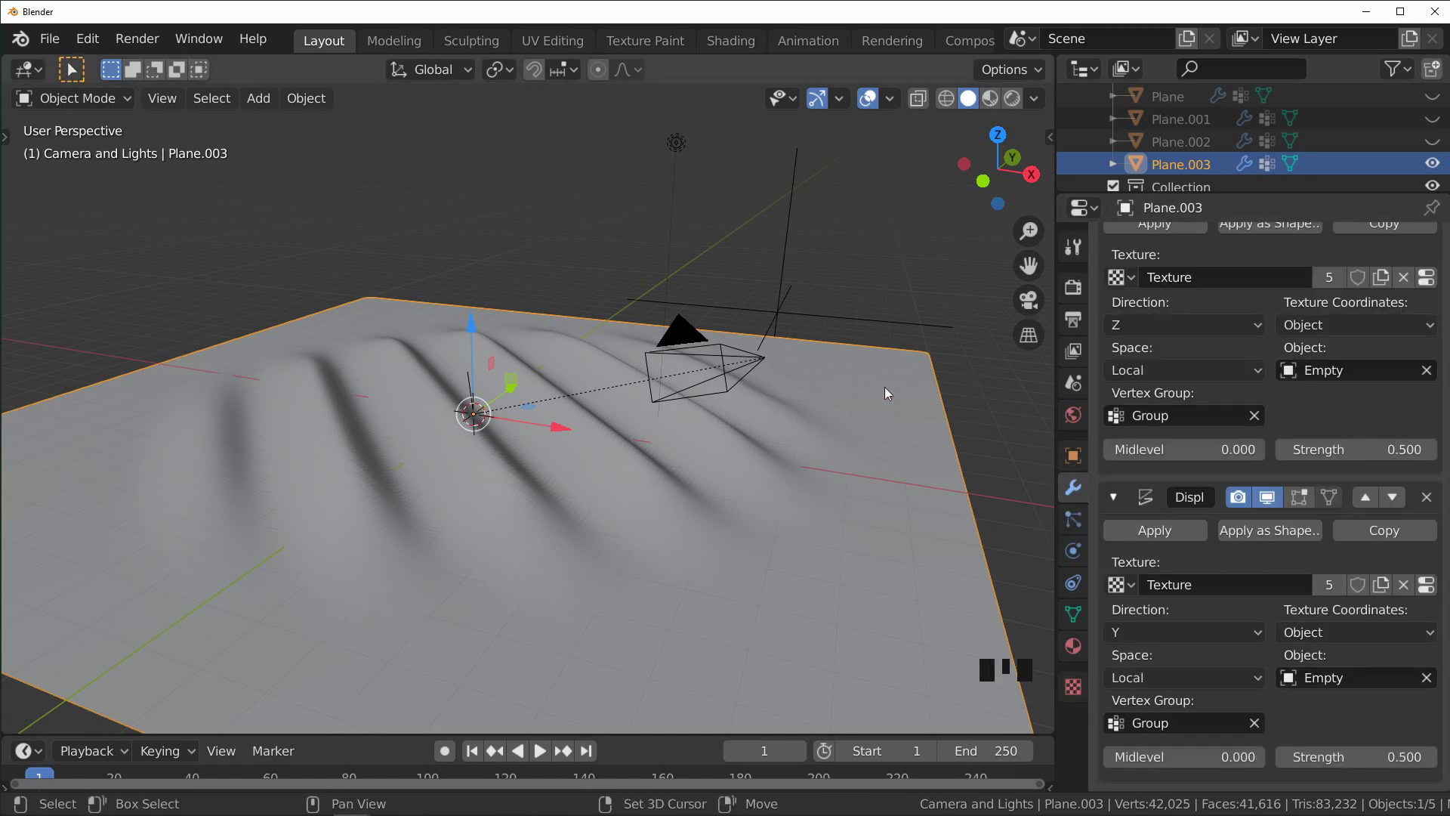
shift+middle_drag(885, 387, 741, 382)
click(756, 328)
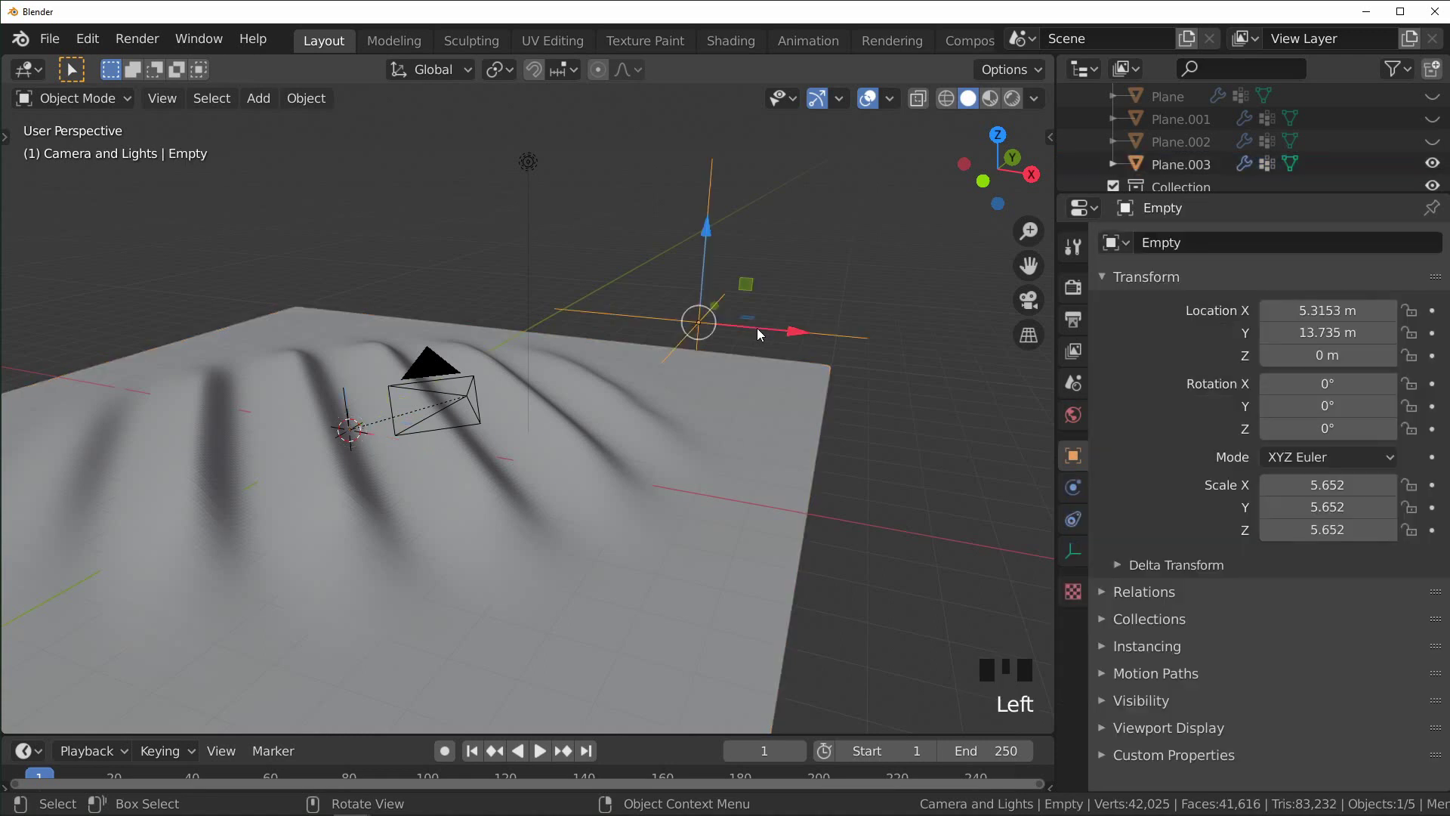
click(769, 424)
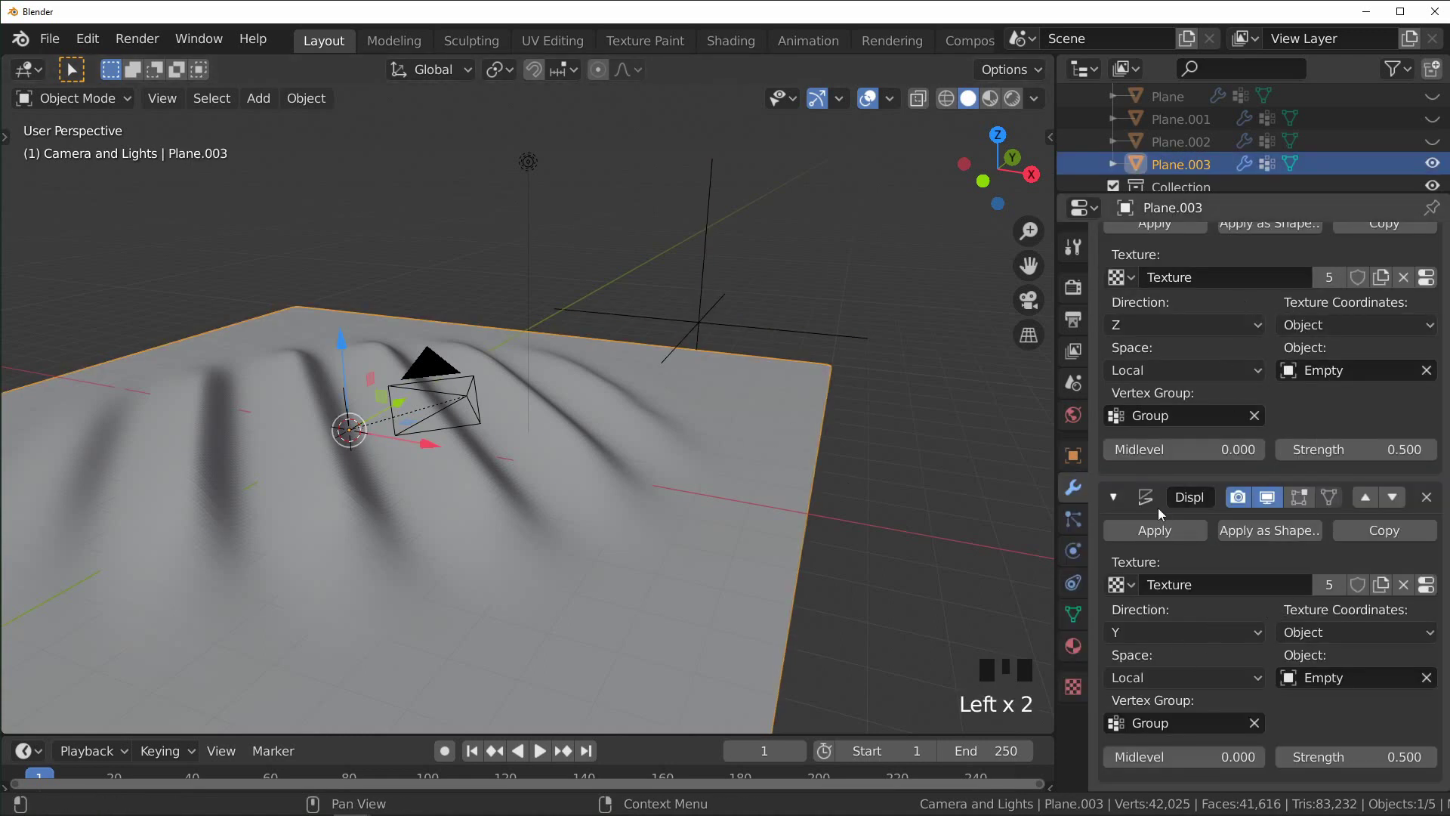
click(809, 333)
key(shift+d)
right_click(801, 328)
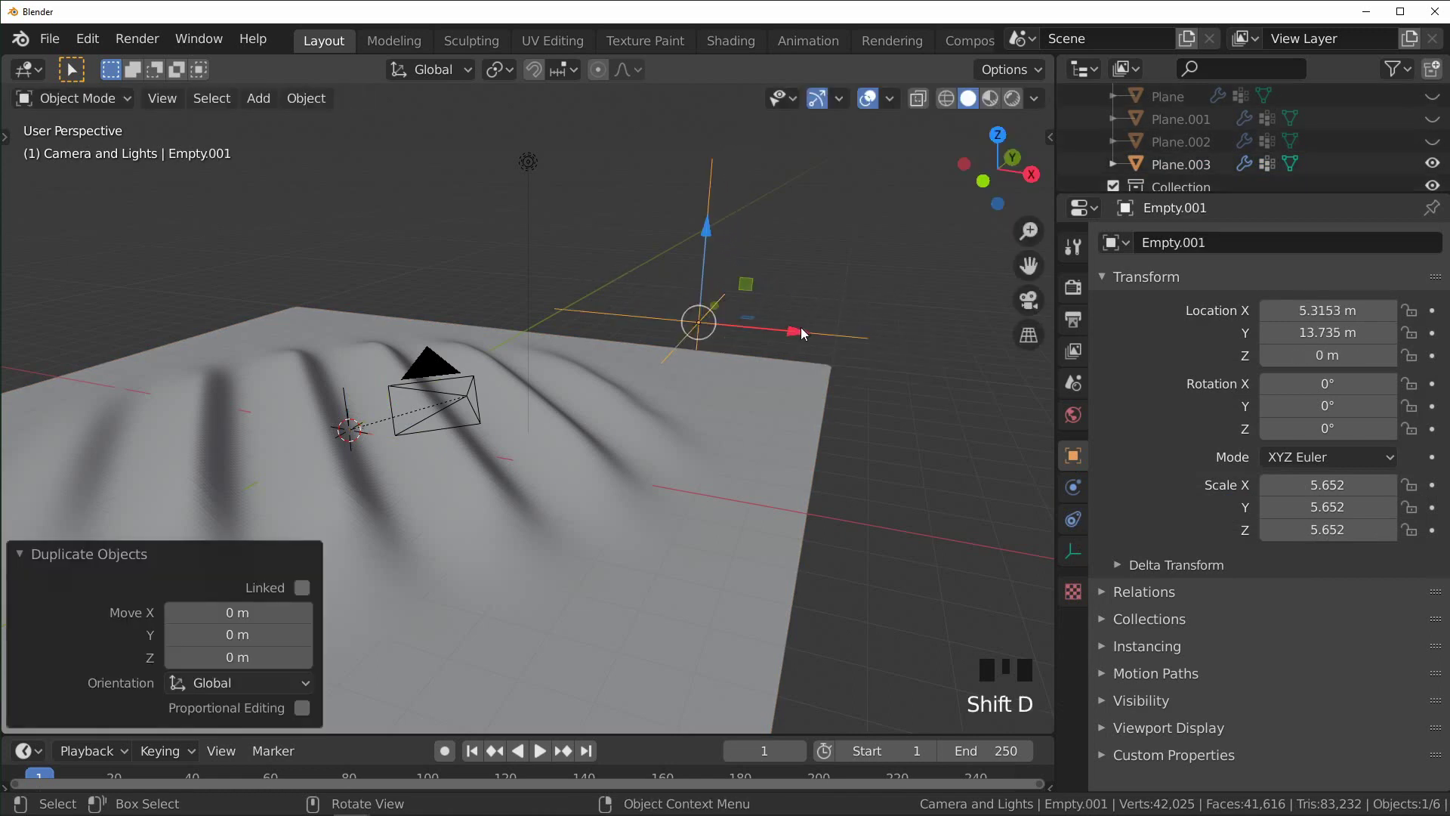
drag(801, 327, 1012, 348)
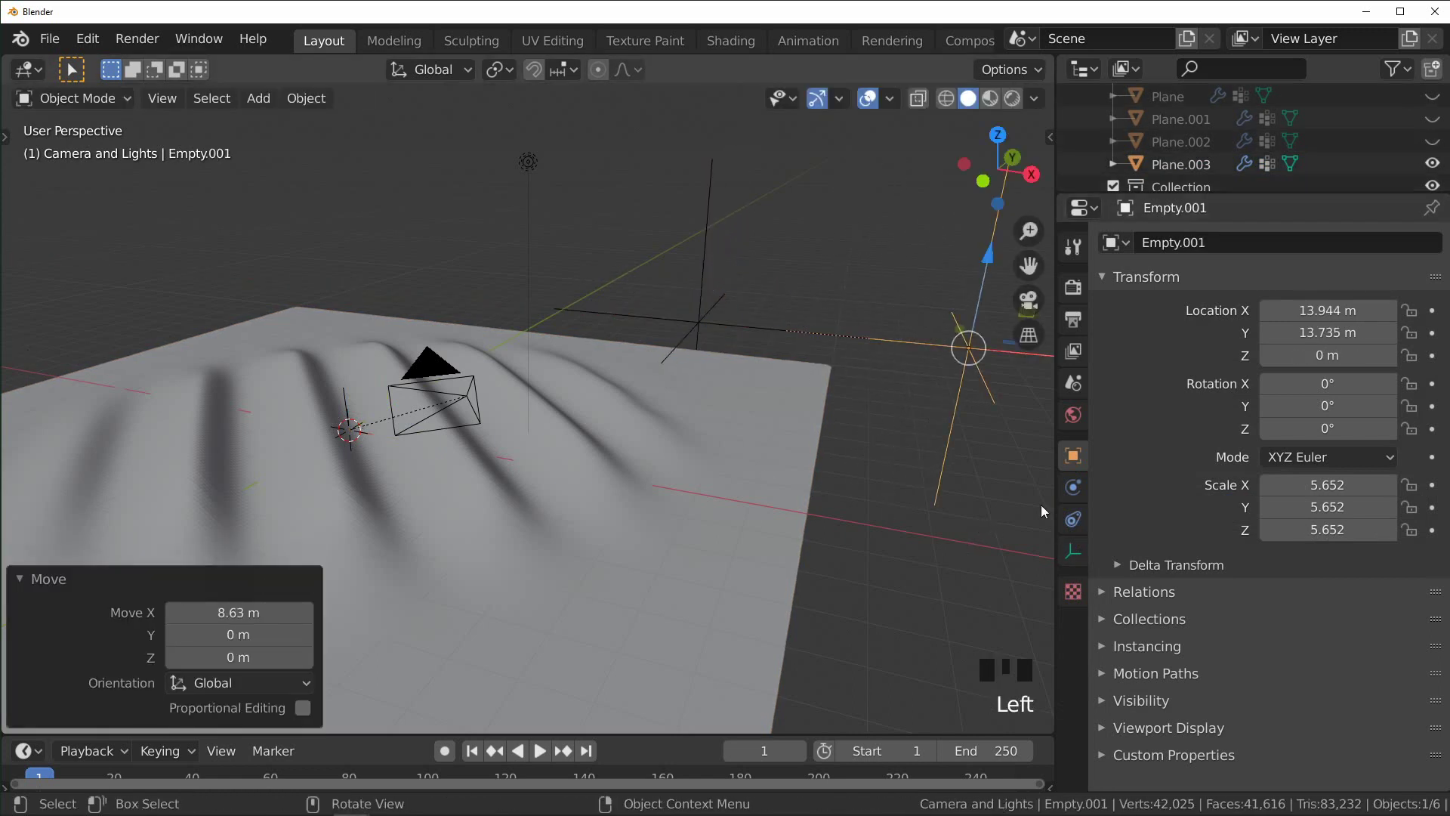
Step: Set Empty.001 as the second Displace modifier's Object on Plane.003
click(1181, 164)
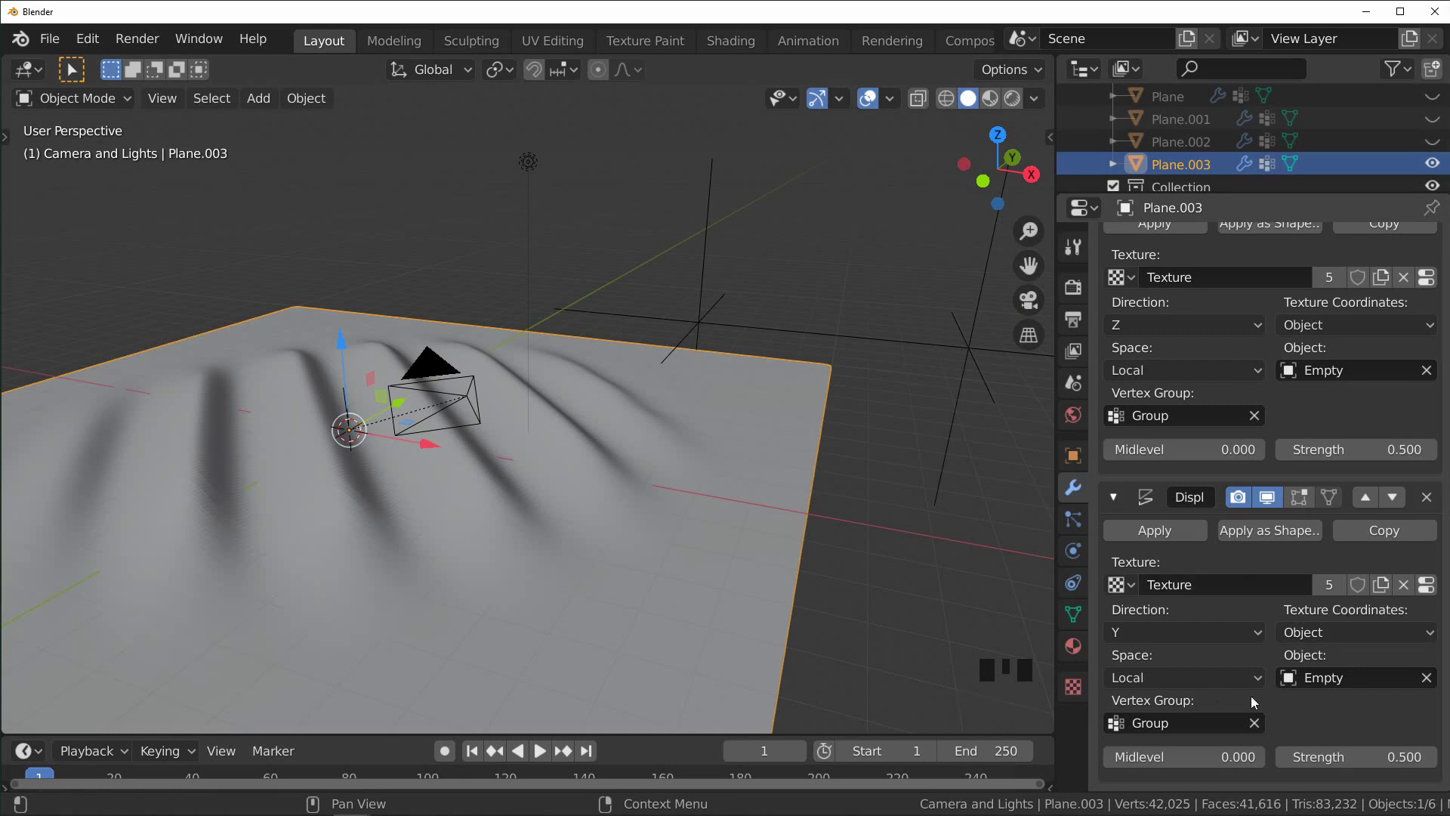
click(1426, 678)
click(1427, 678)
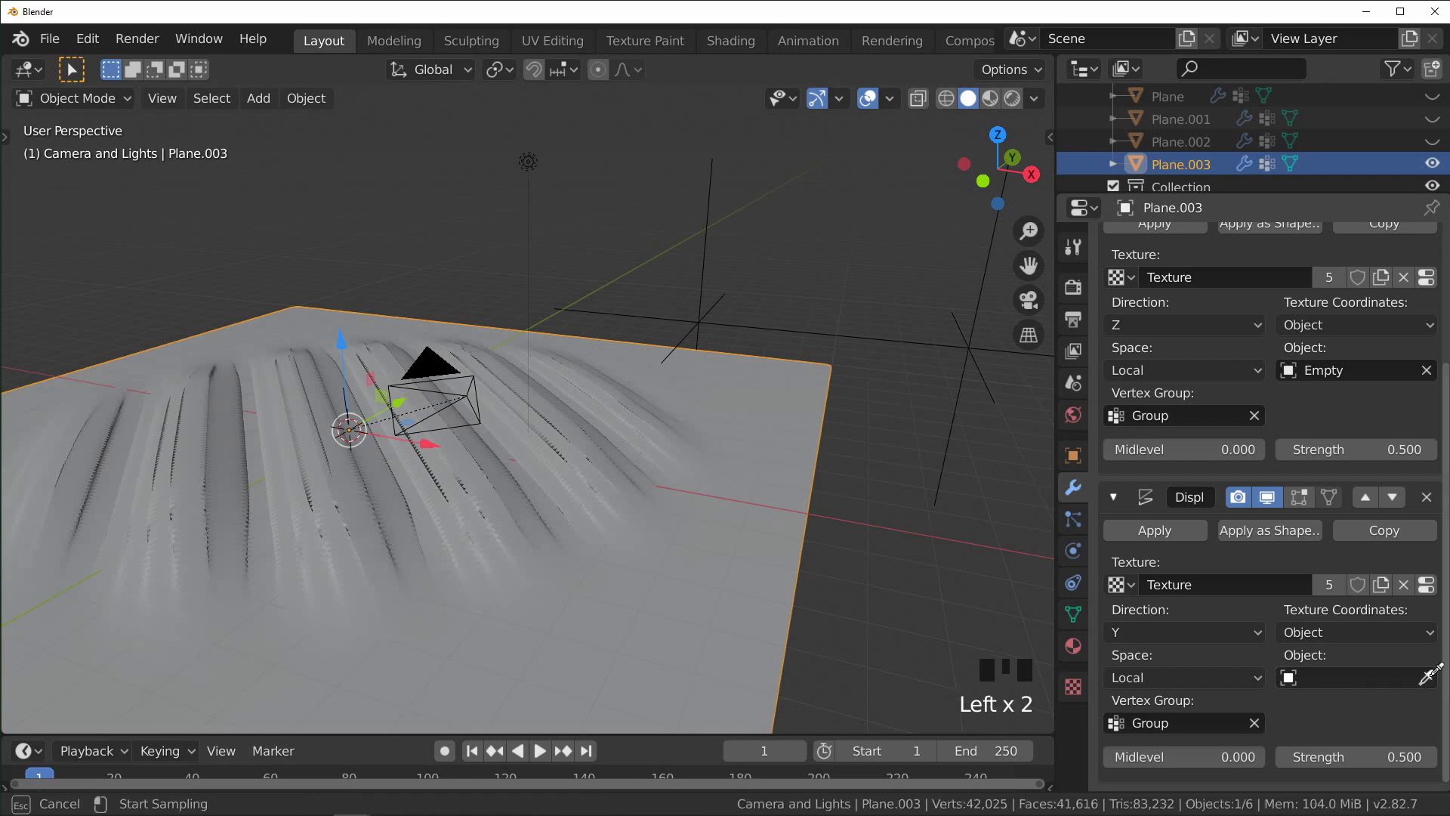
click(978, 353)
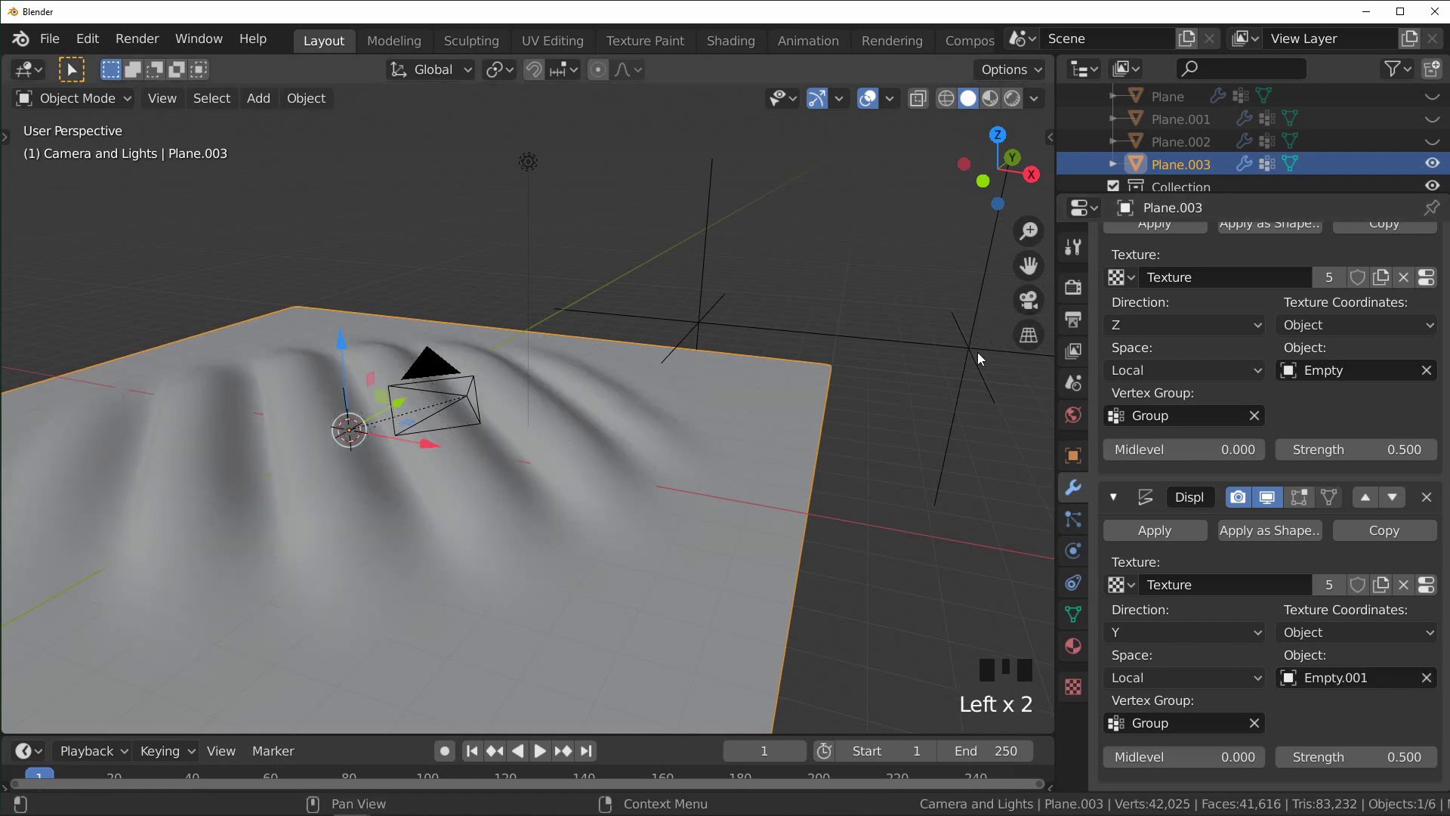
middle_drag(977, 351, 940, 397)
Step: Rotate Empty.001 about 57° on Z to cross the ridges, then reselect Plane.003
click(925, 318)
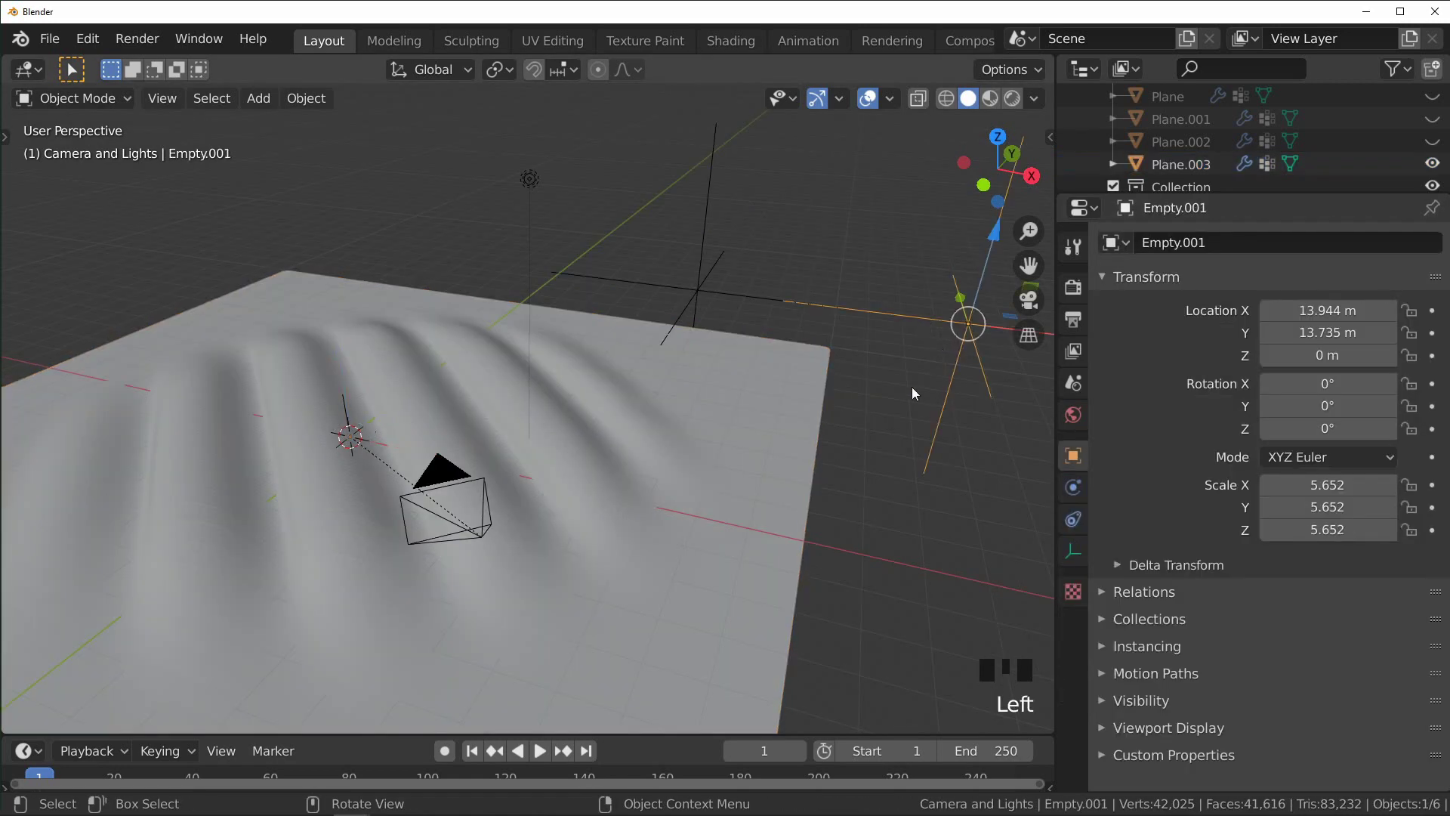
key(r)
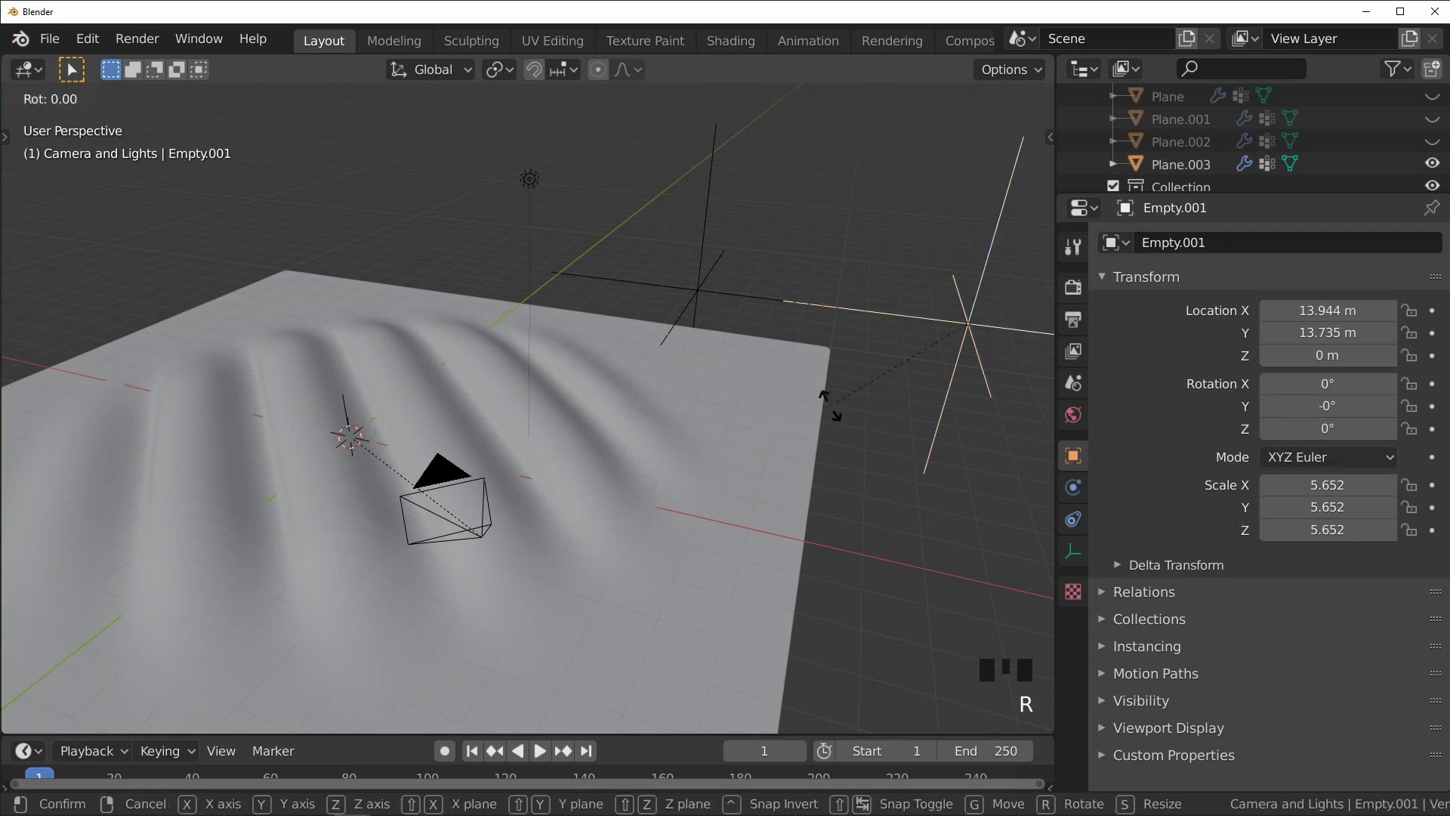
key(z)
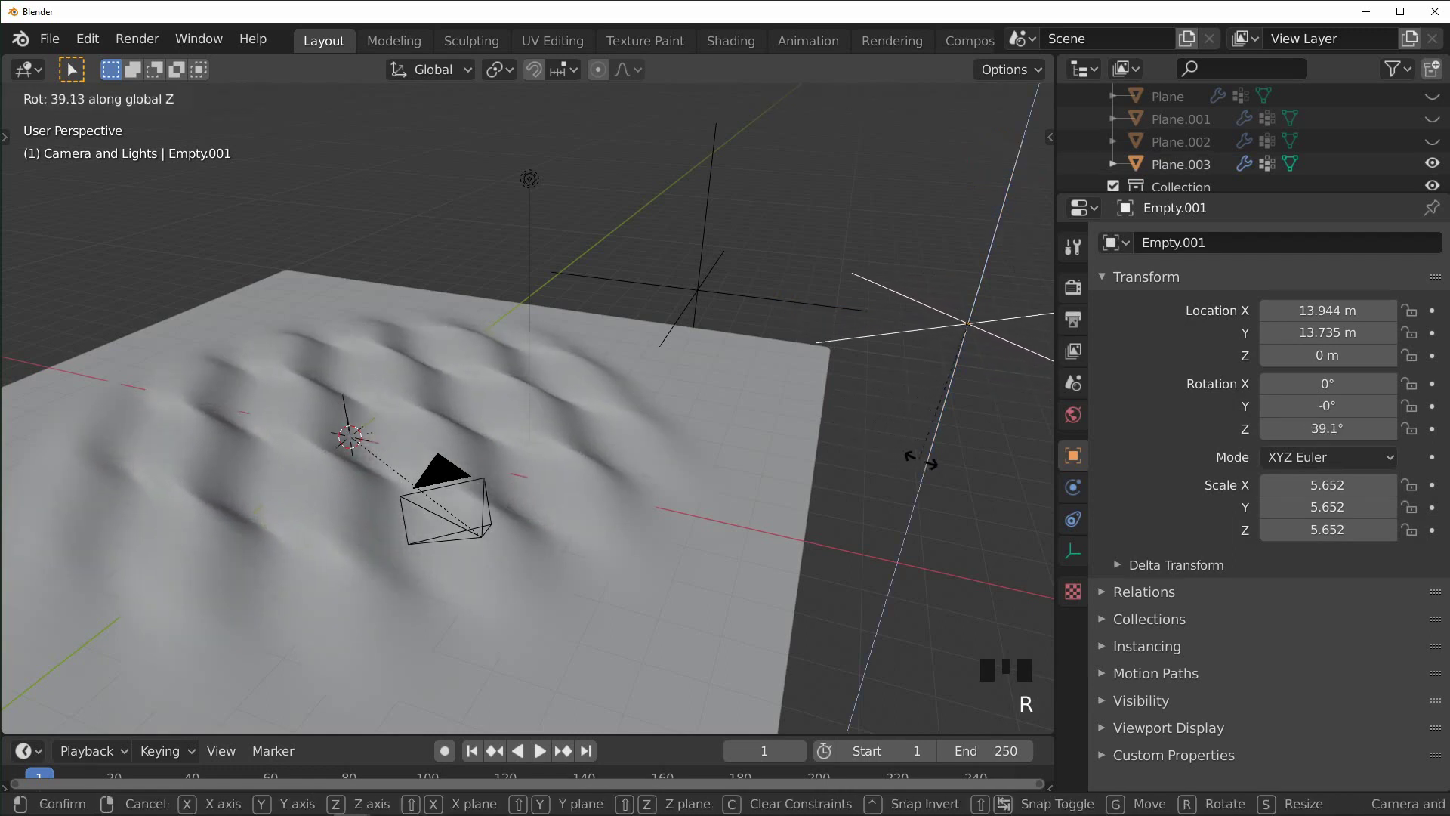
click(963, 483)
click(739, 495)
scroll(1296, 594, down, 4)
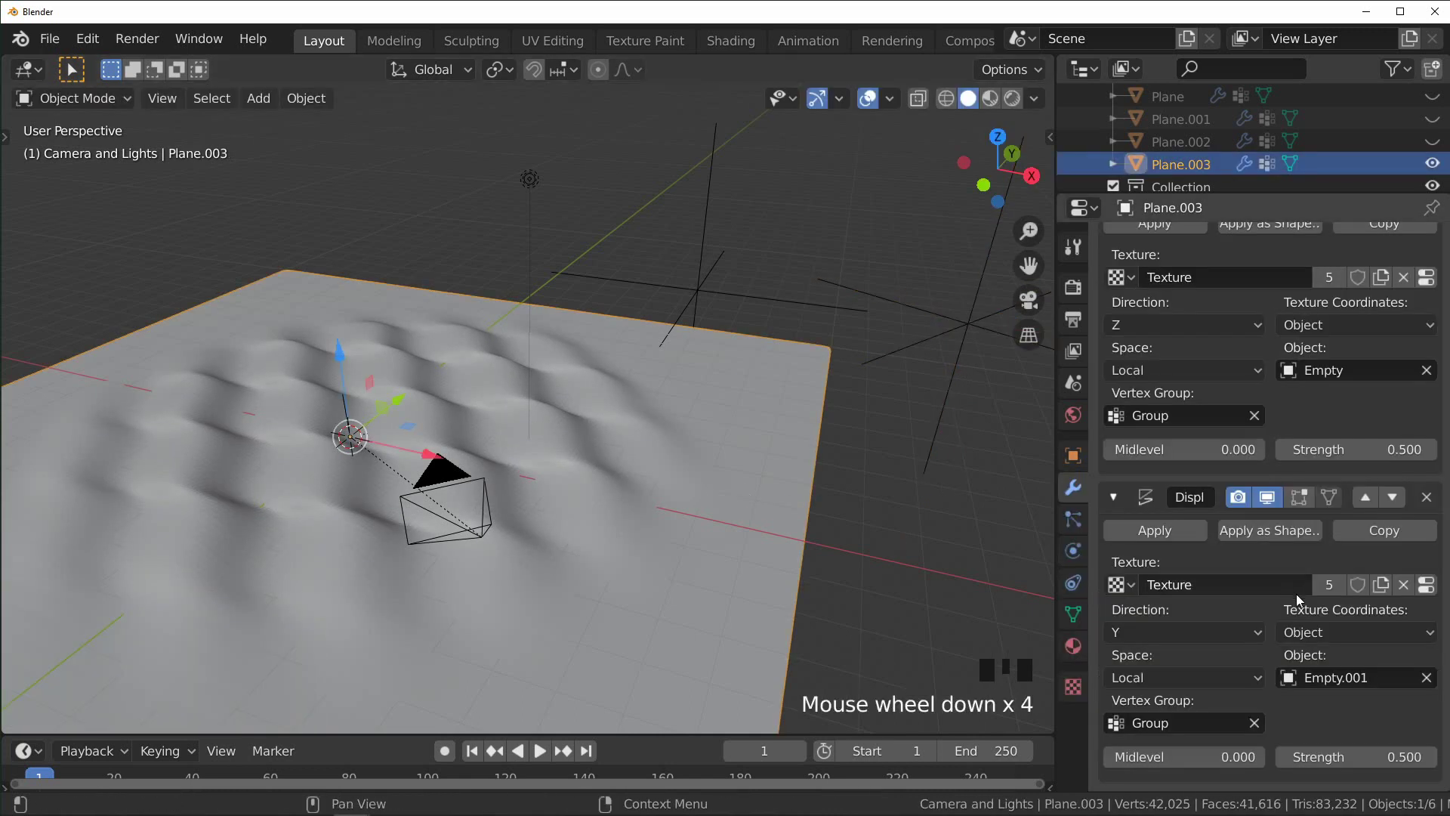
Step: Set the second Displace modifier's Strength to 0 and orbit over the flattened plane
click(1389, 753)
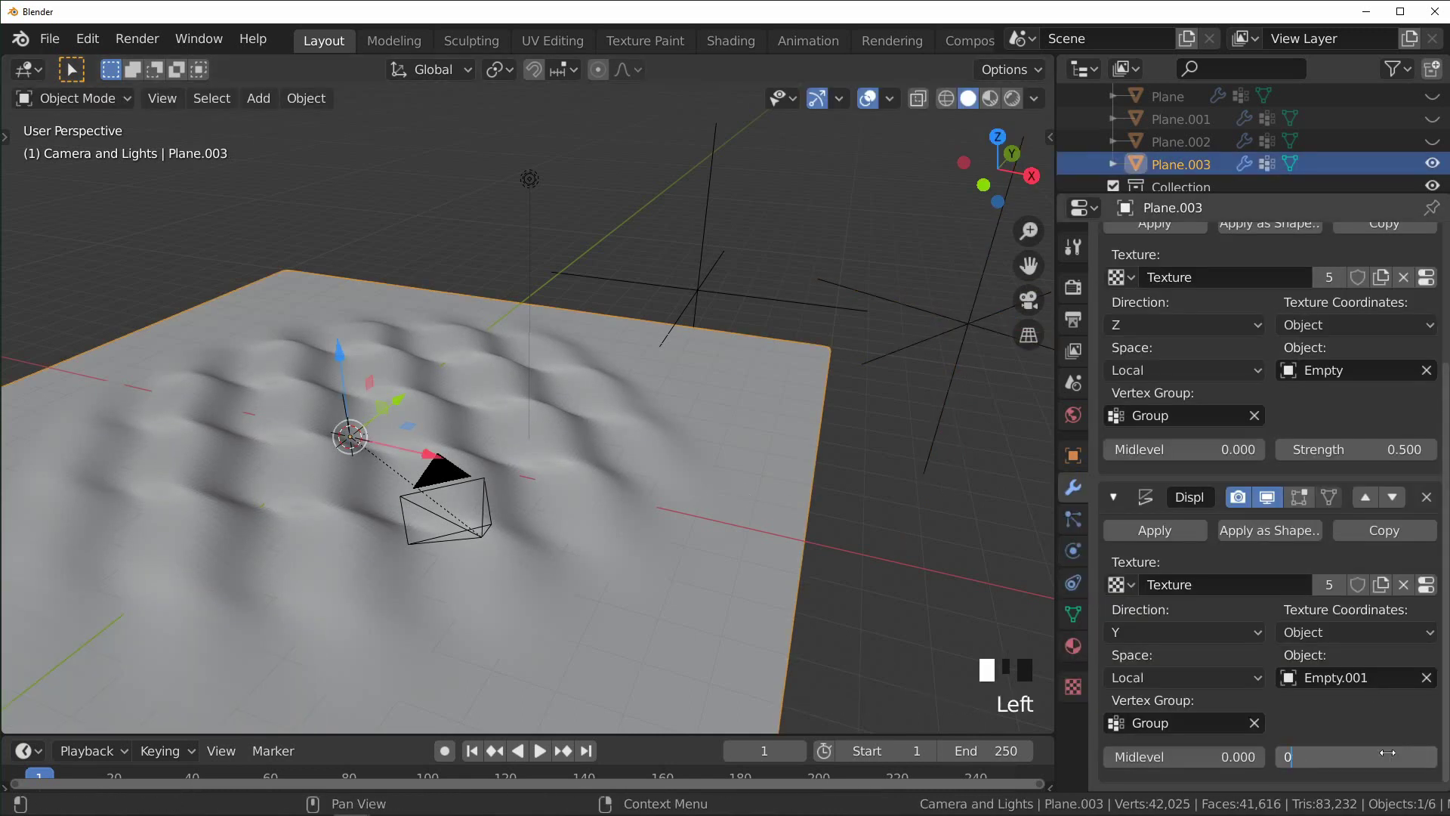
key(Return)
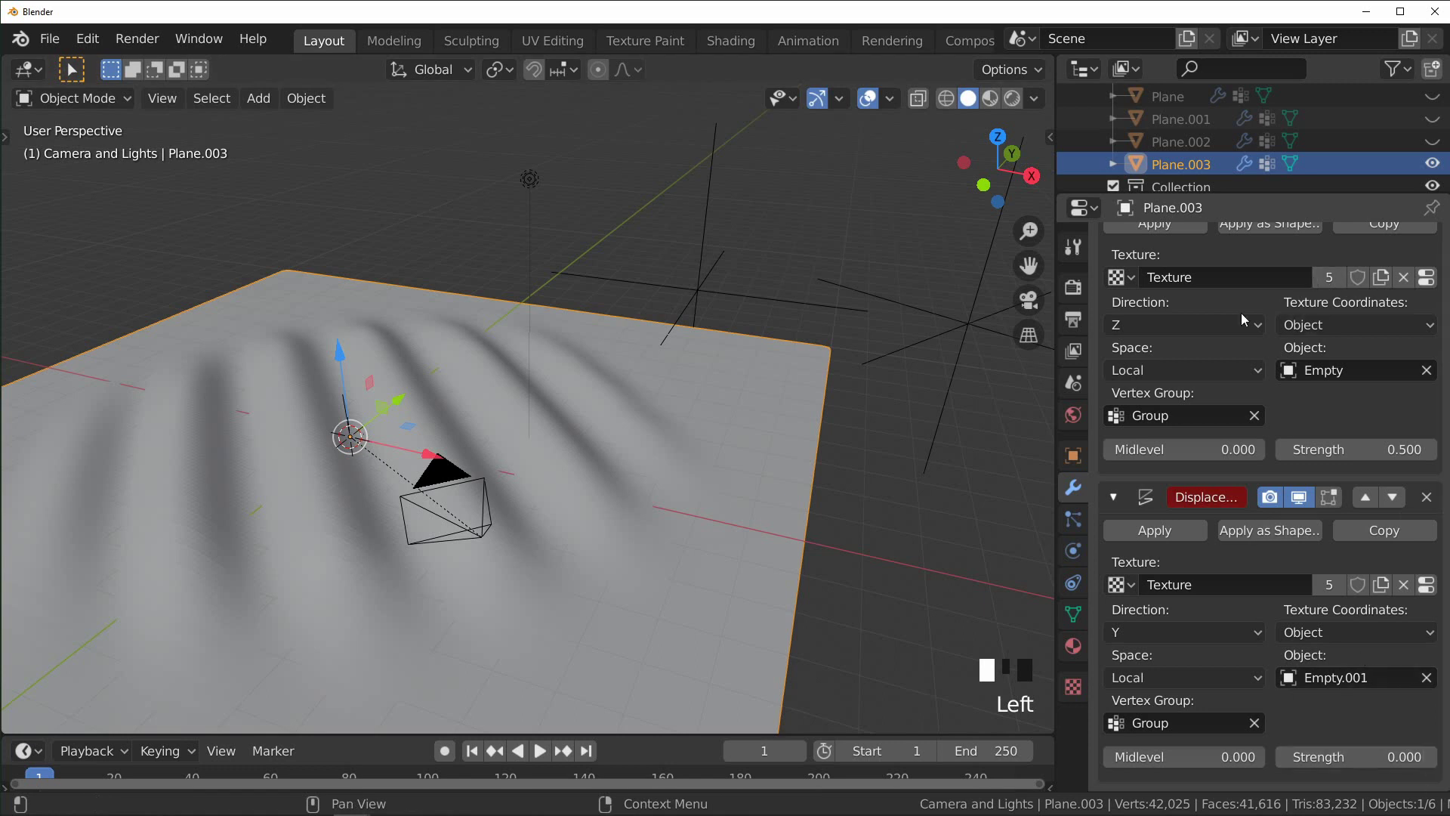
middle_drag(536, 446, 722, 595)
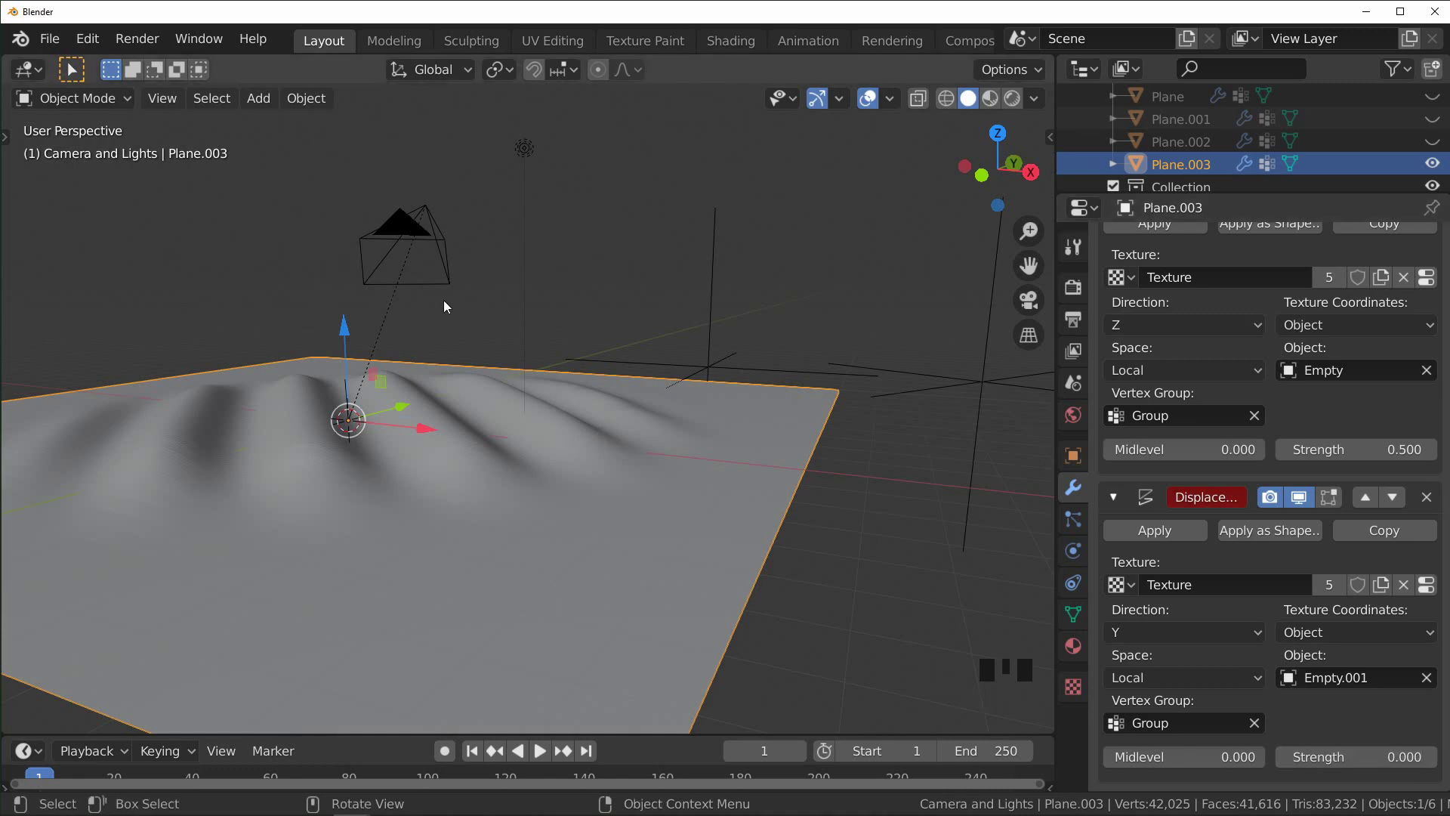
middle_drag(444, 305, 399, 301)
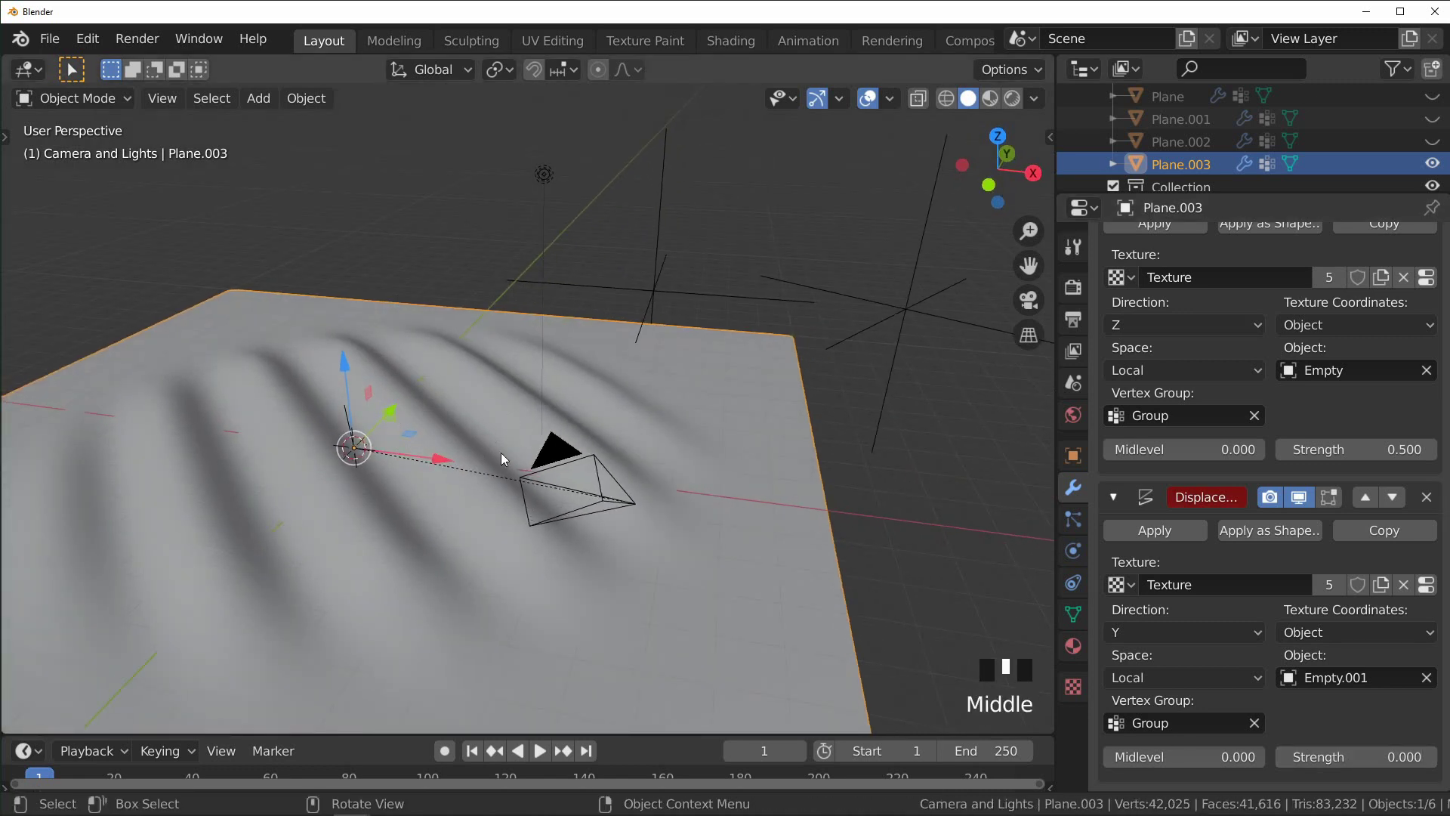
Step: Raise the second Displace Strength through 0.420 and 0.440 to settle at 0.490
shift+drag(1360, 746, 1426, 745)
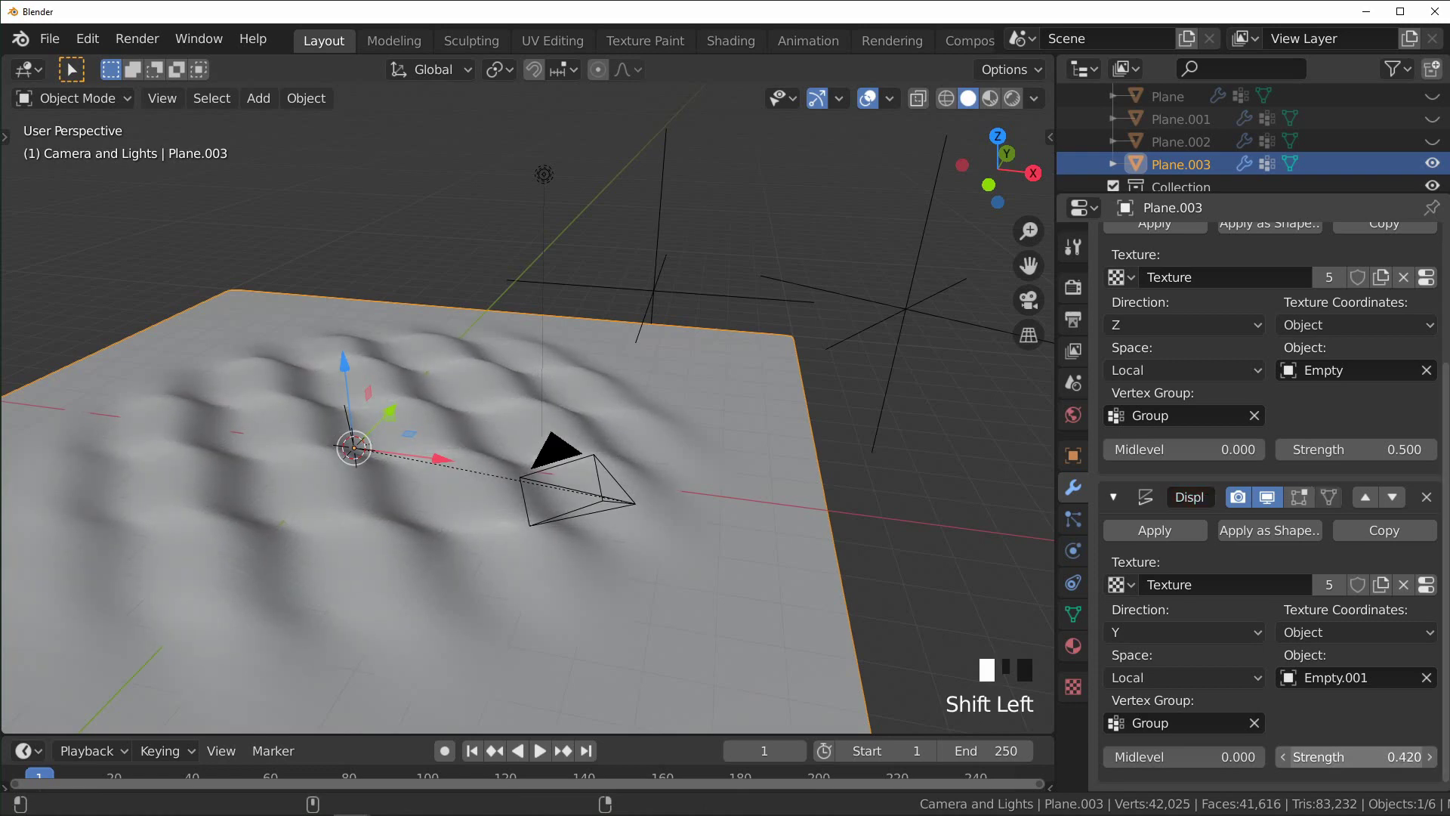
mouse_move(717, 521)
middle_down()
mouse_move(897, 529)
mouse_move(704, 531)
middle_up()
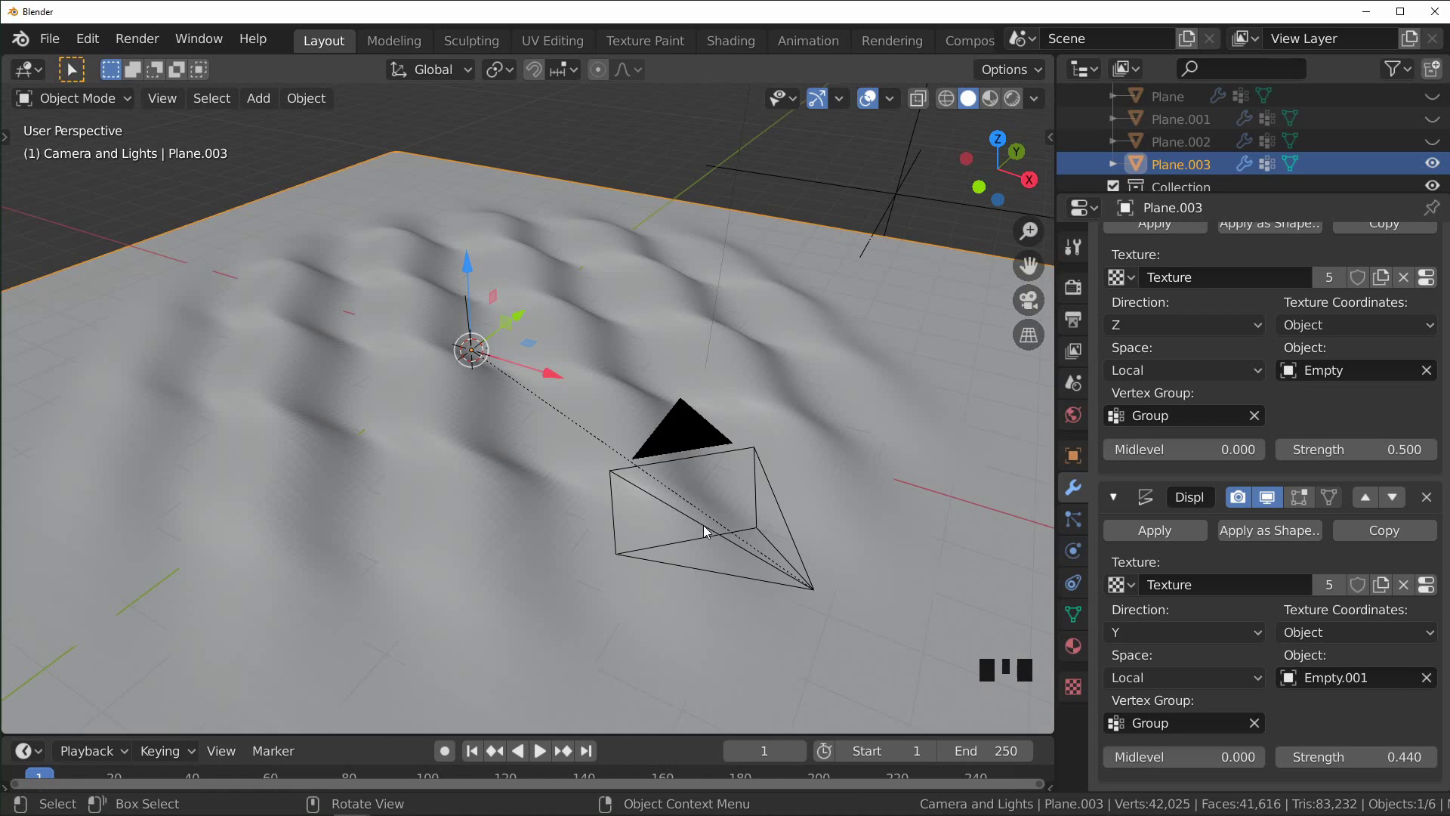
scroll(704, 531, up, 3)
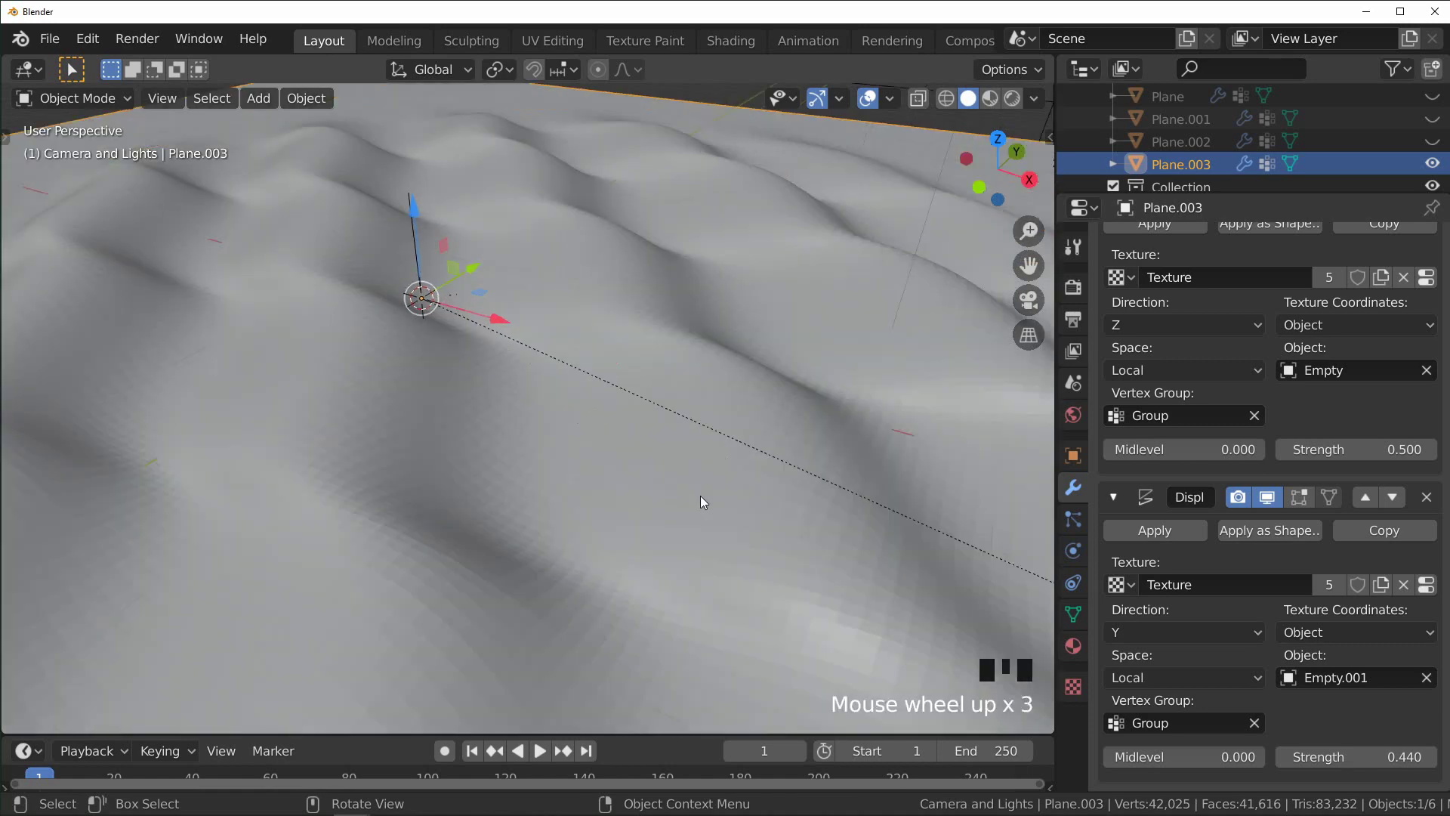
middle_drag(699, 495, 651, 479)
middle_drag(563, 249, 498, 388)
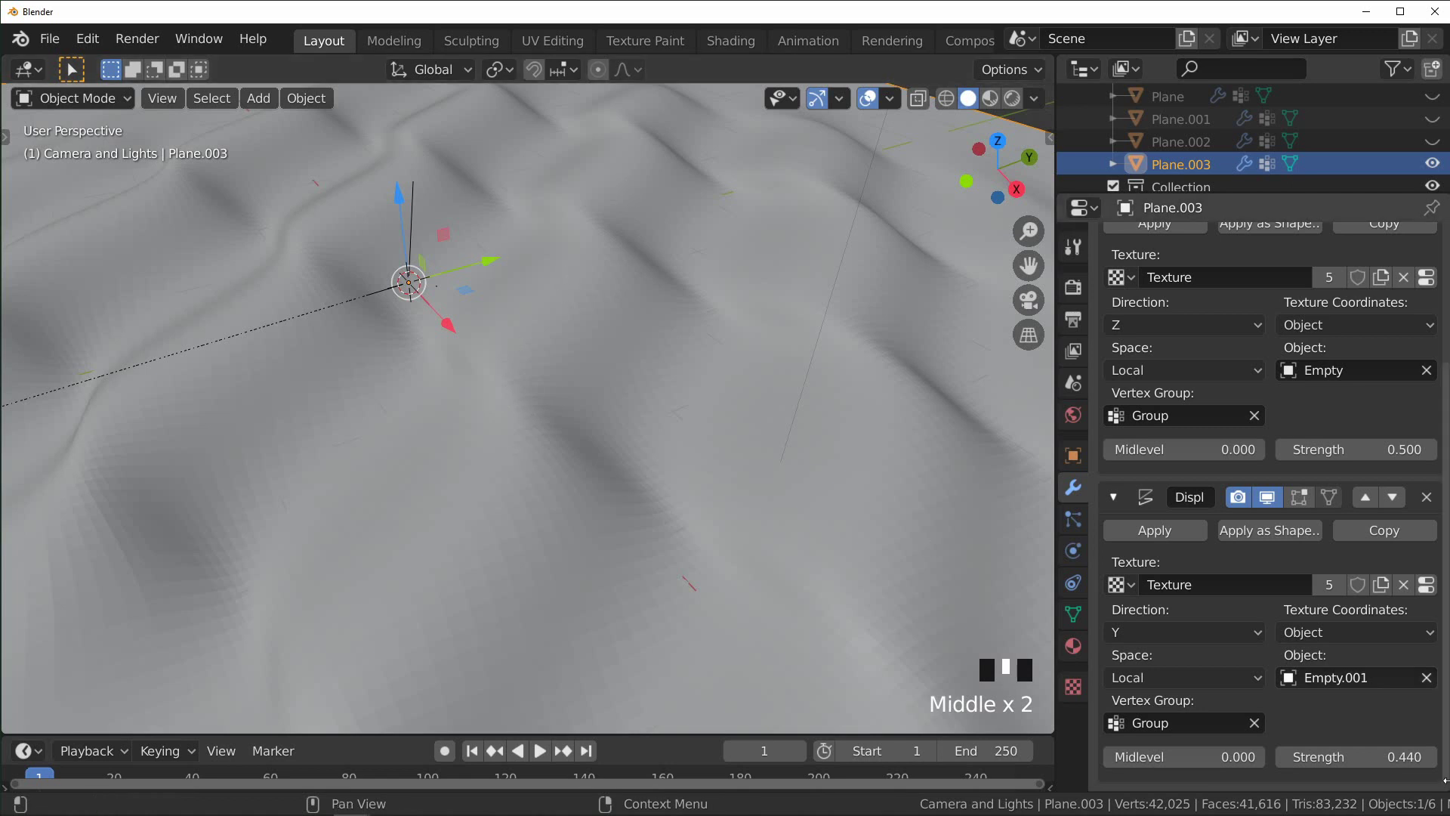
shift+drag(1352, 757, 1390, 757)
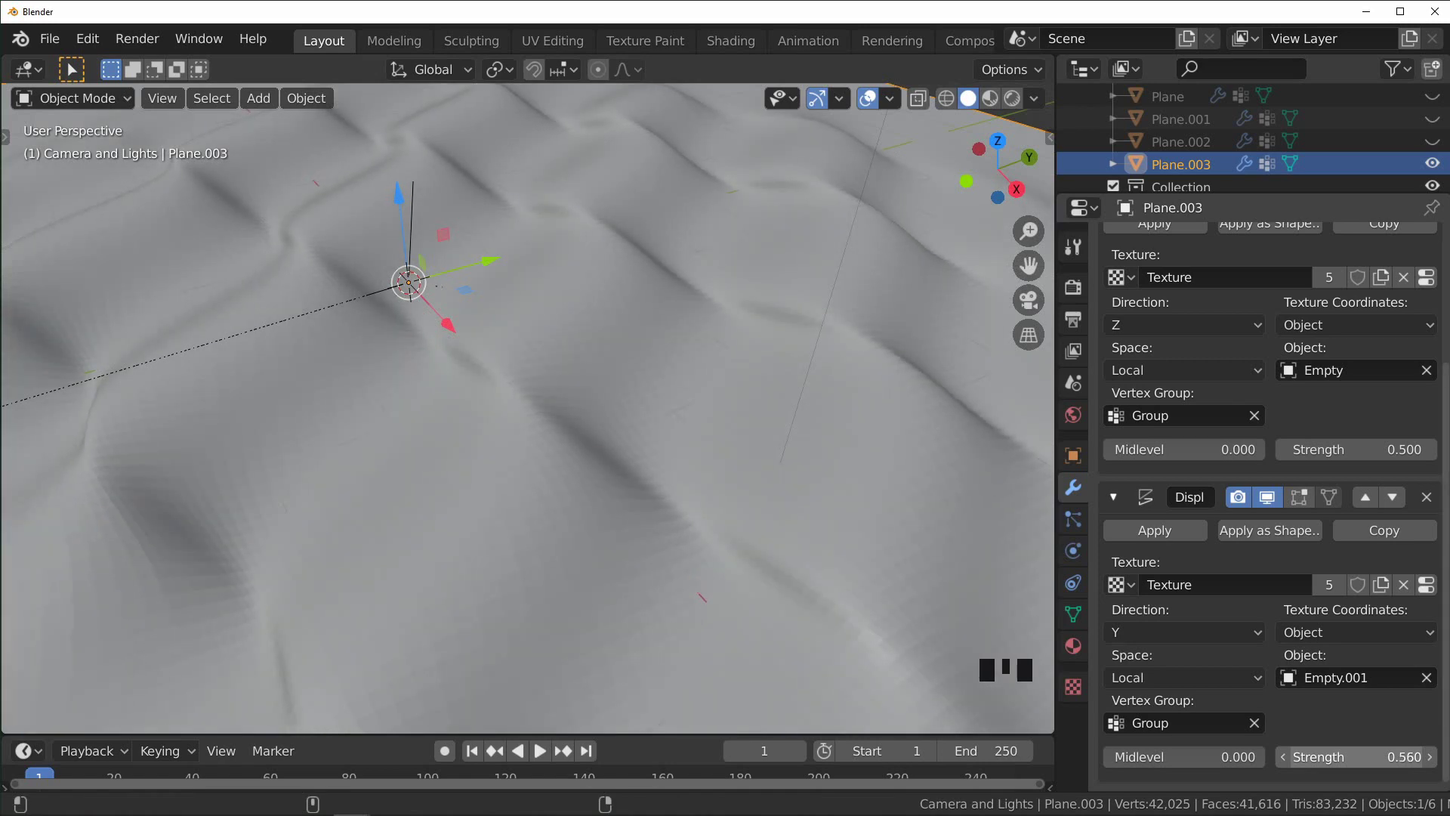
middle_drag(703, 482, 954, 559)
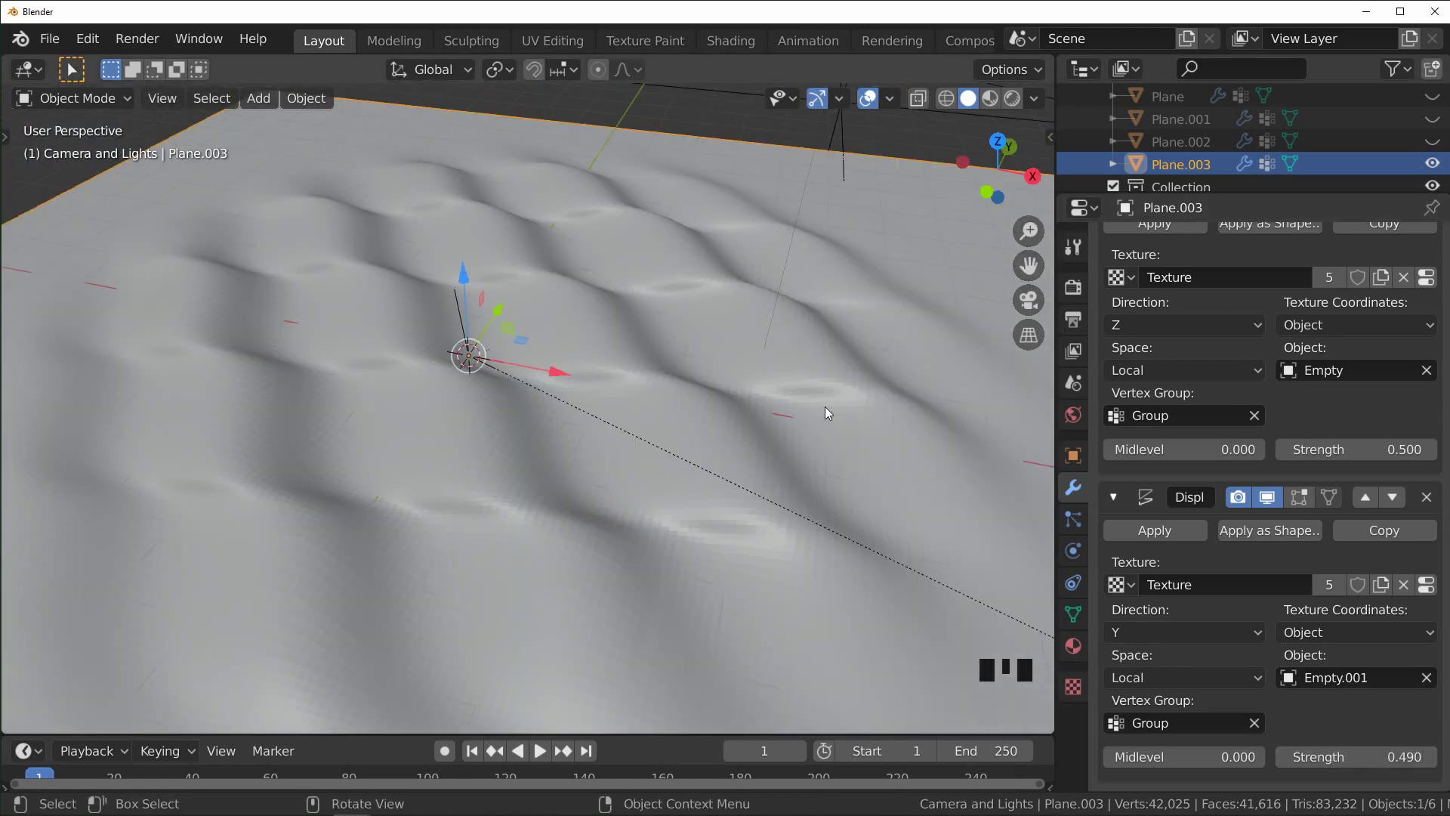
middle_drag(759, 387, 872, 320)
click(872, 321)
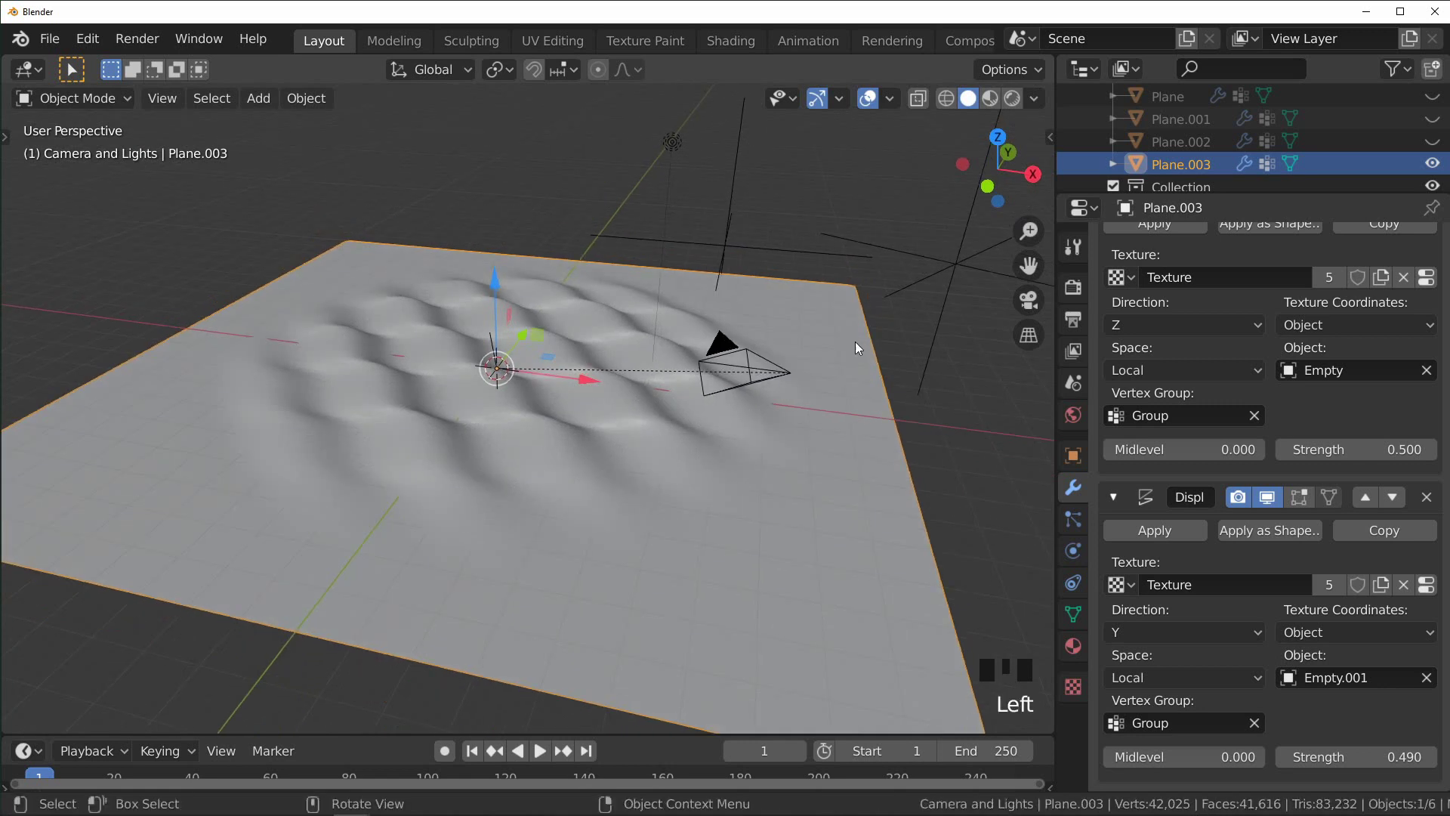
Step: Nudge the Wood Turbulence and lower the second Displace Strength to 0.220
click(1426, 277)
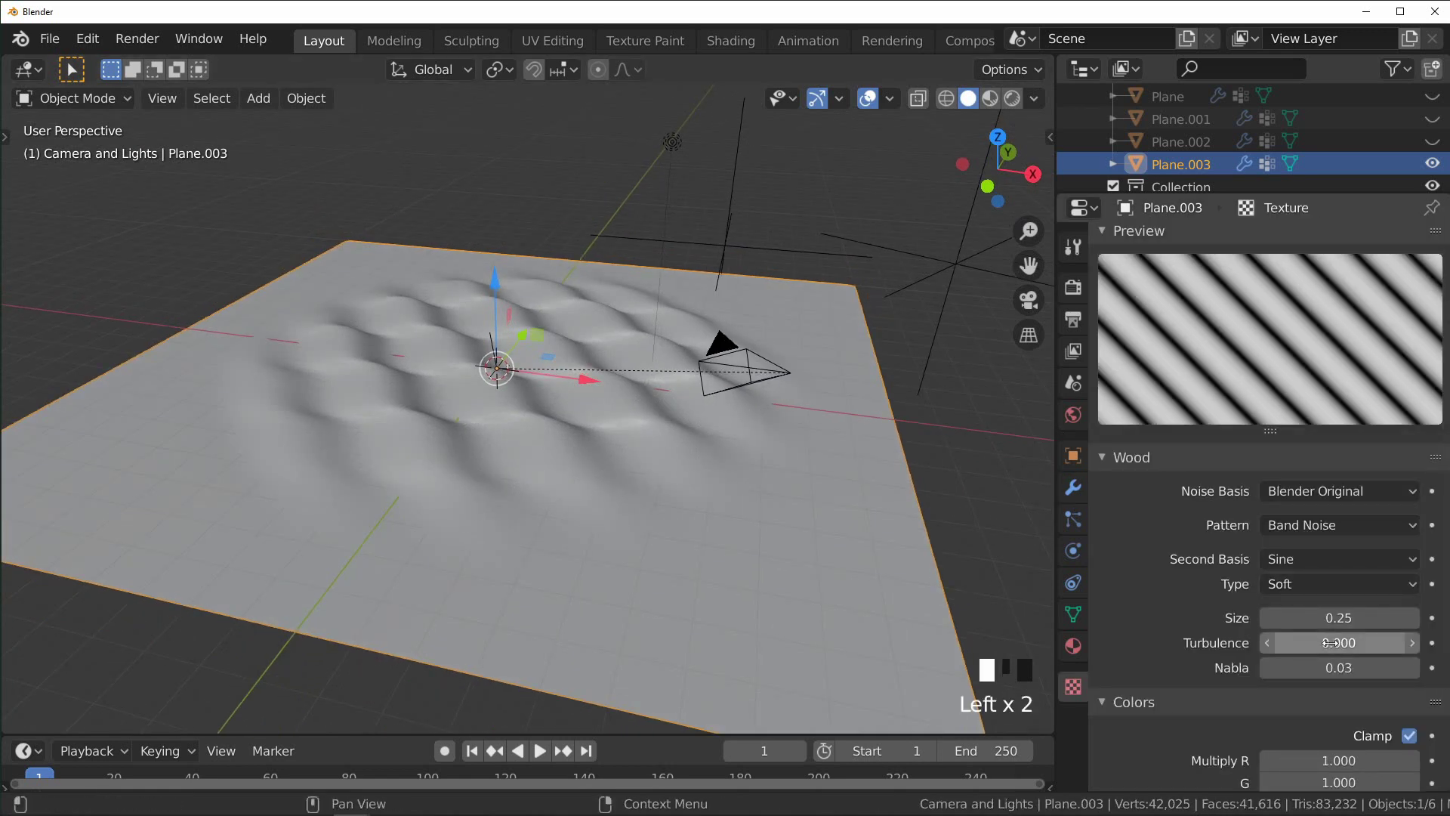
mouse_move(1330, 643)
shift+mouse_down()
mouse_move(1306, 642)
mouse_move(1344, 642)
shift+mouse_up()
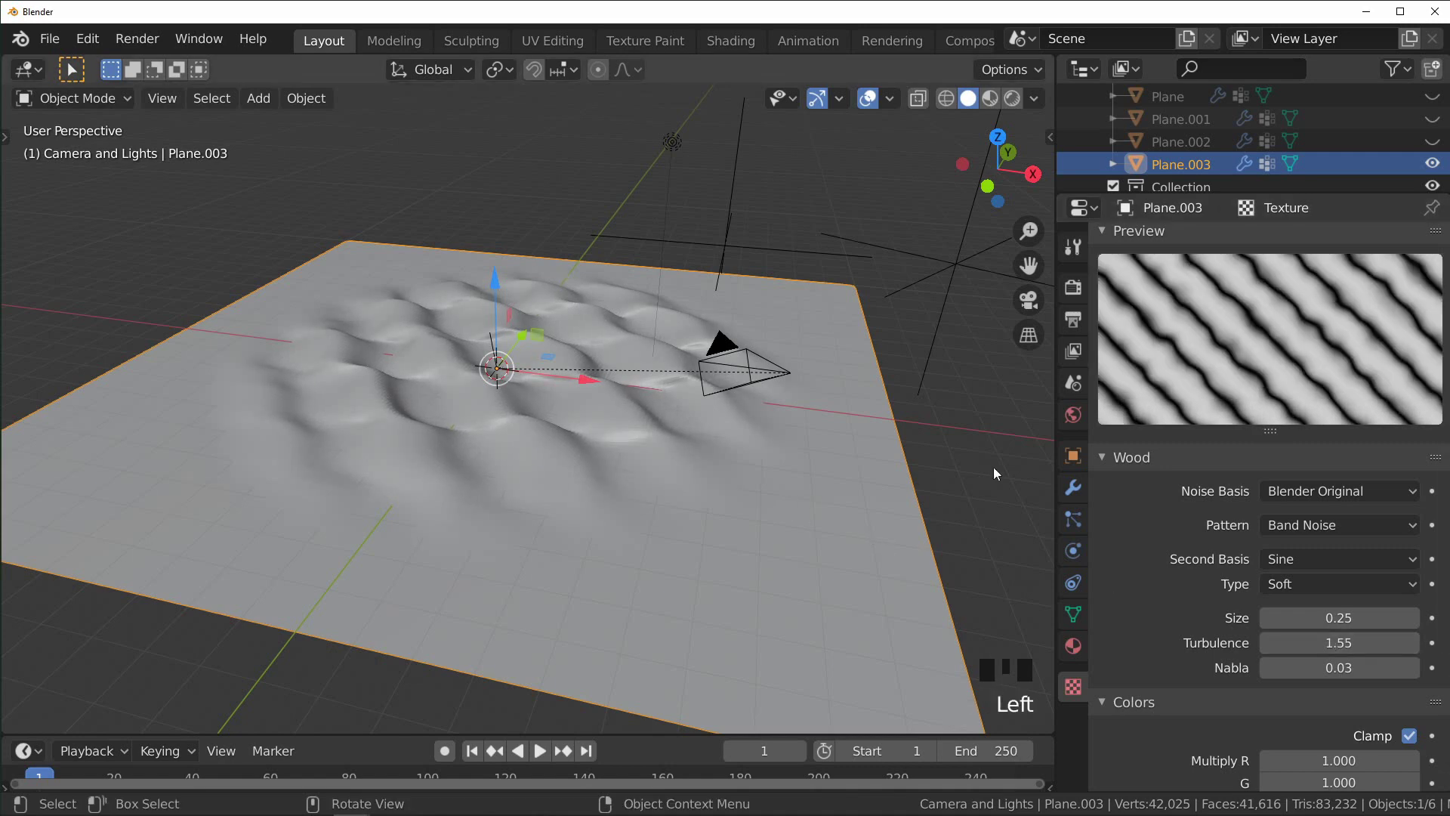
scroll(1337, 685, down, 5)
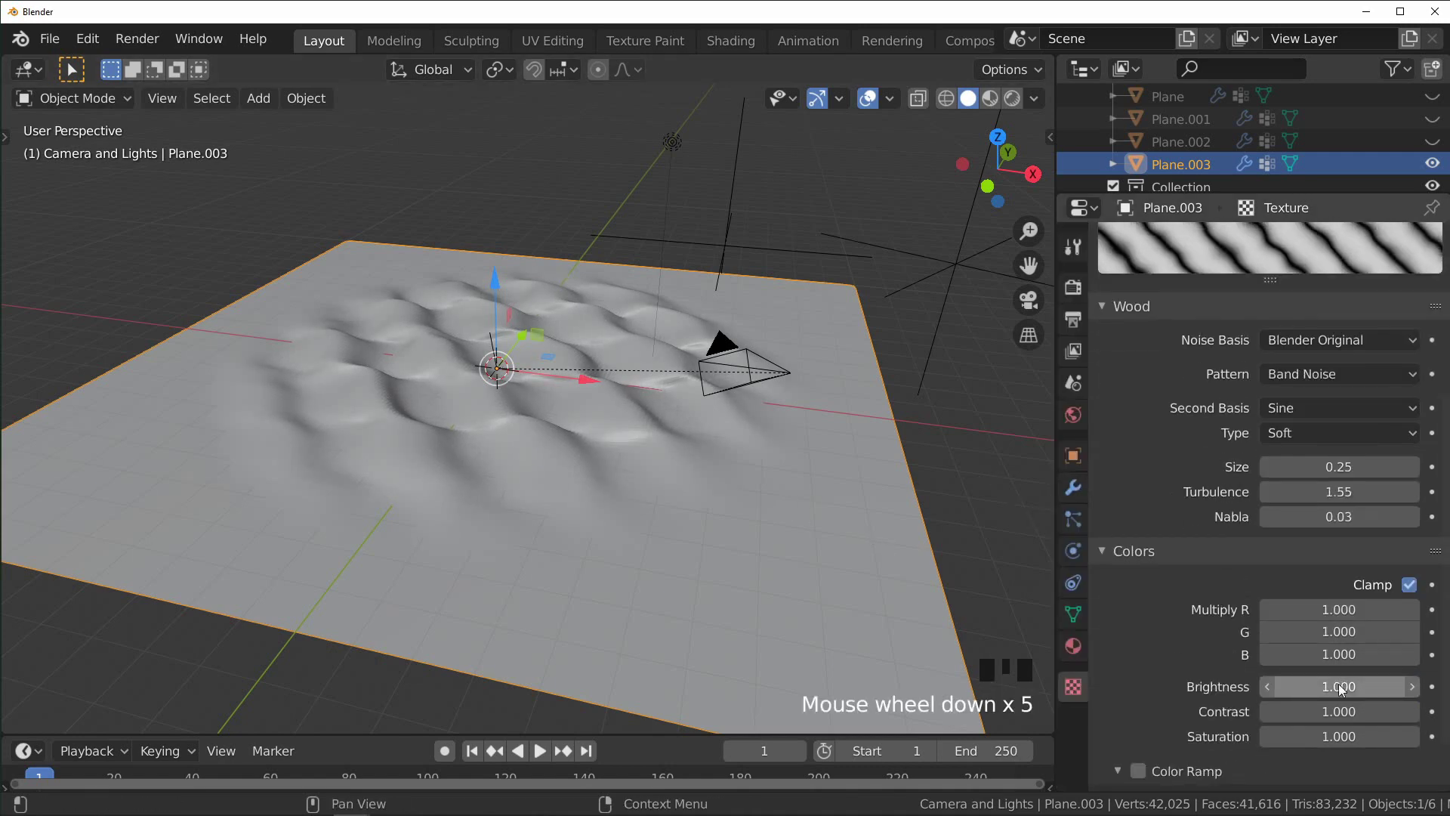
click(1072, 487)
scroll(1303, 618, down, 2)
shift+drag(1355, 756, 1284, 757)
Step: Raise the Wood texture's Turbulence to 3.79 and orbit to inspect the rougher dunes
click(846, 454)
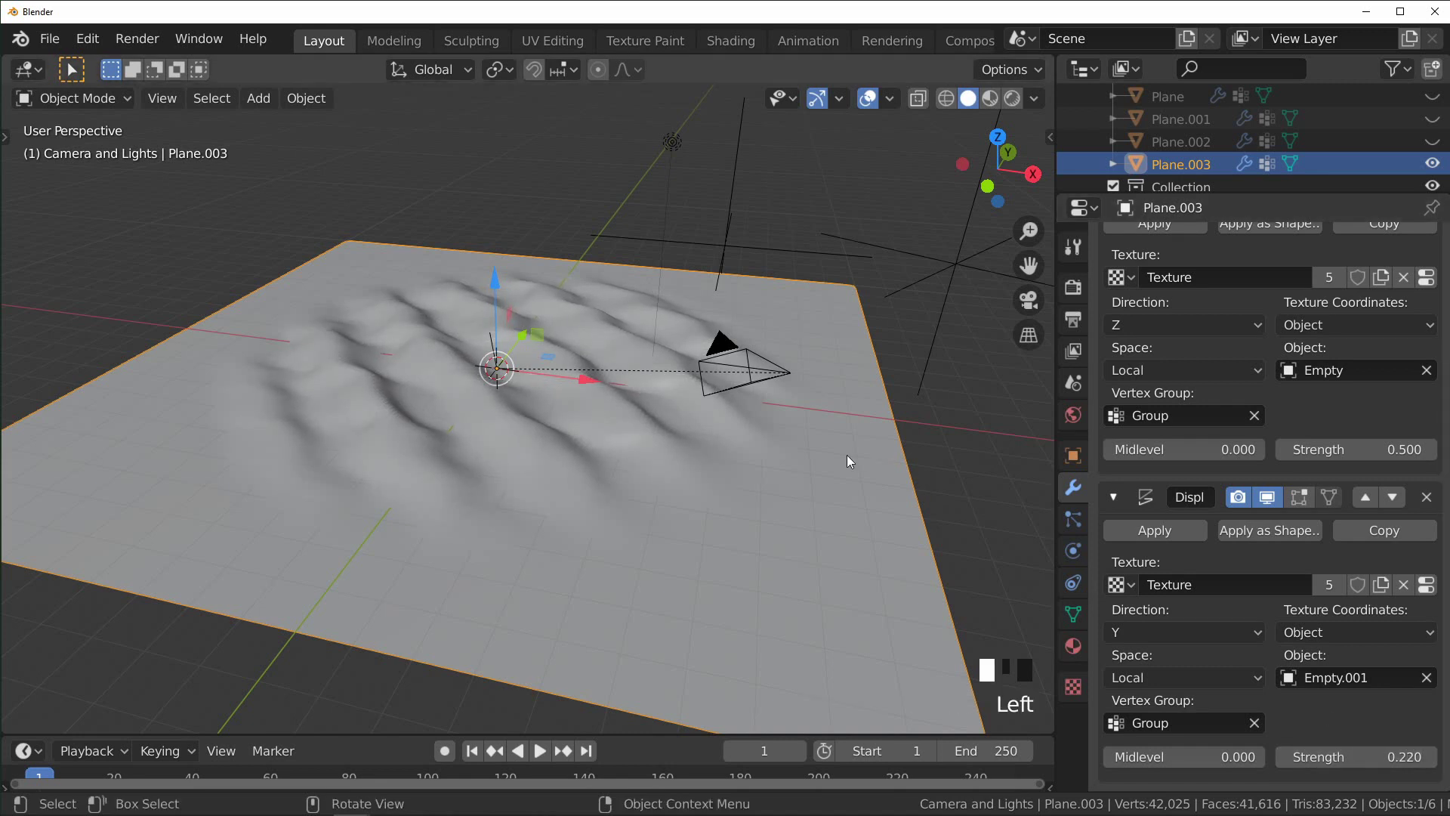
click(1426, 277)
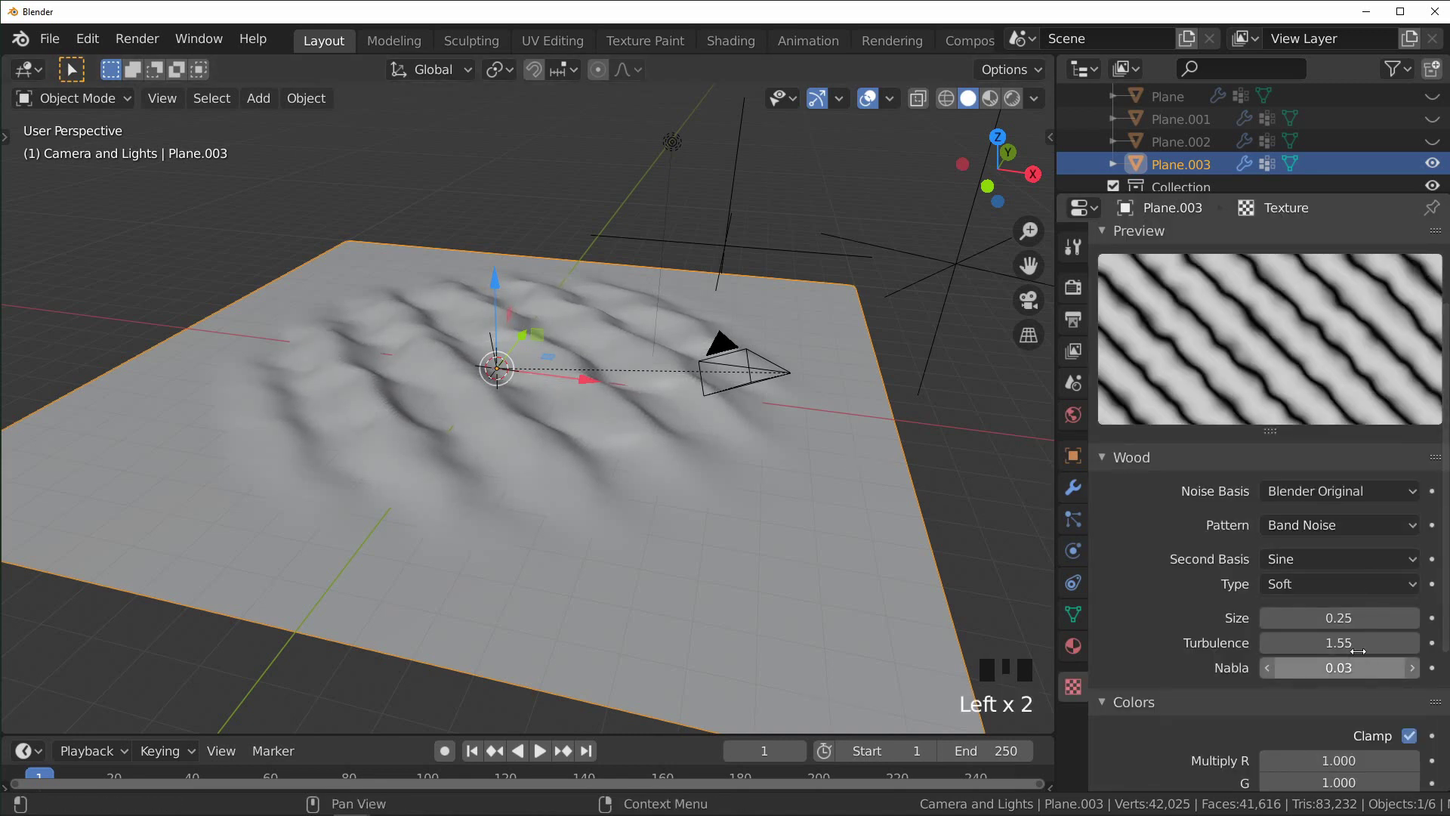
shift+drag(1359, 643, 1431, 642)
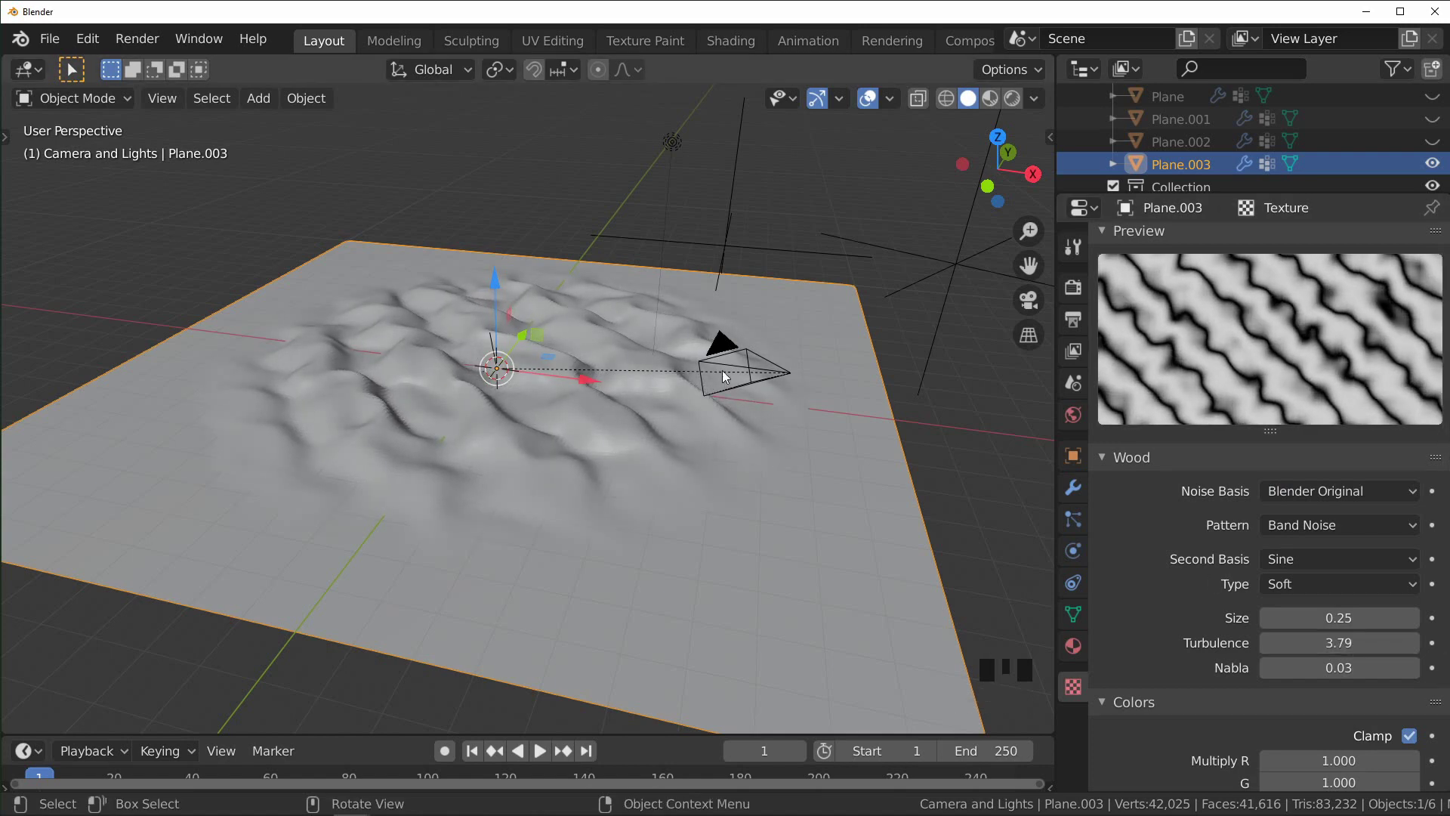
scroll(722, 370, up, 2)
middle_drag(723, 387, 660, 392)
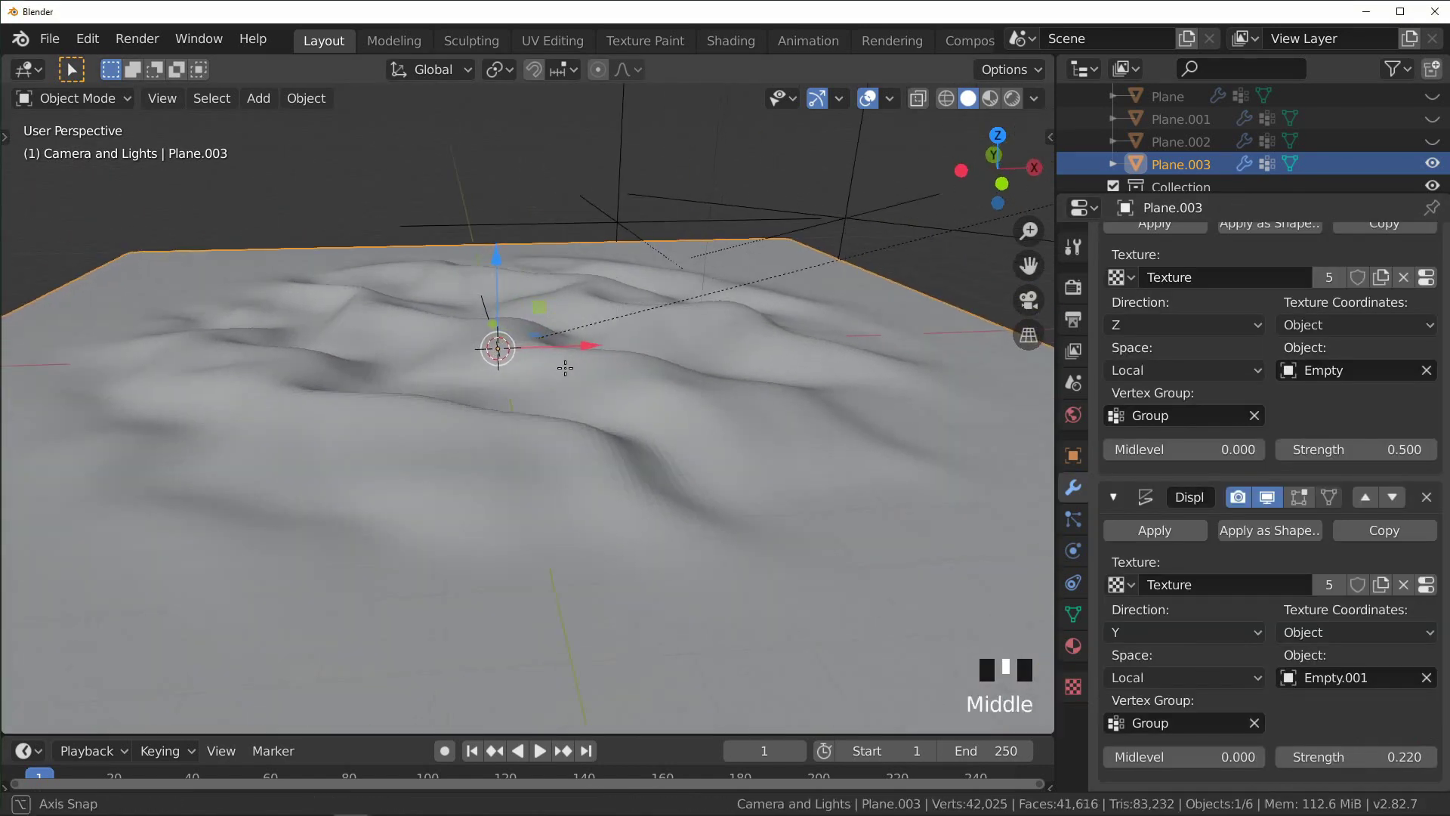
middle_drag(566, 365, 609, 411)
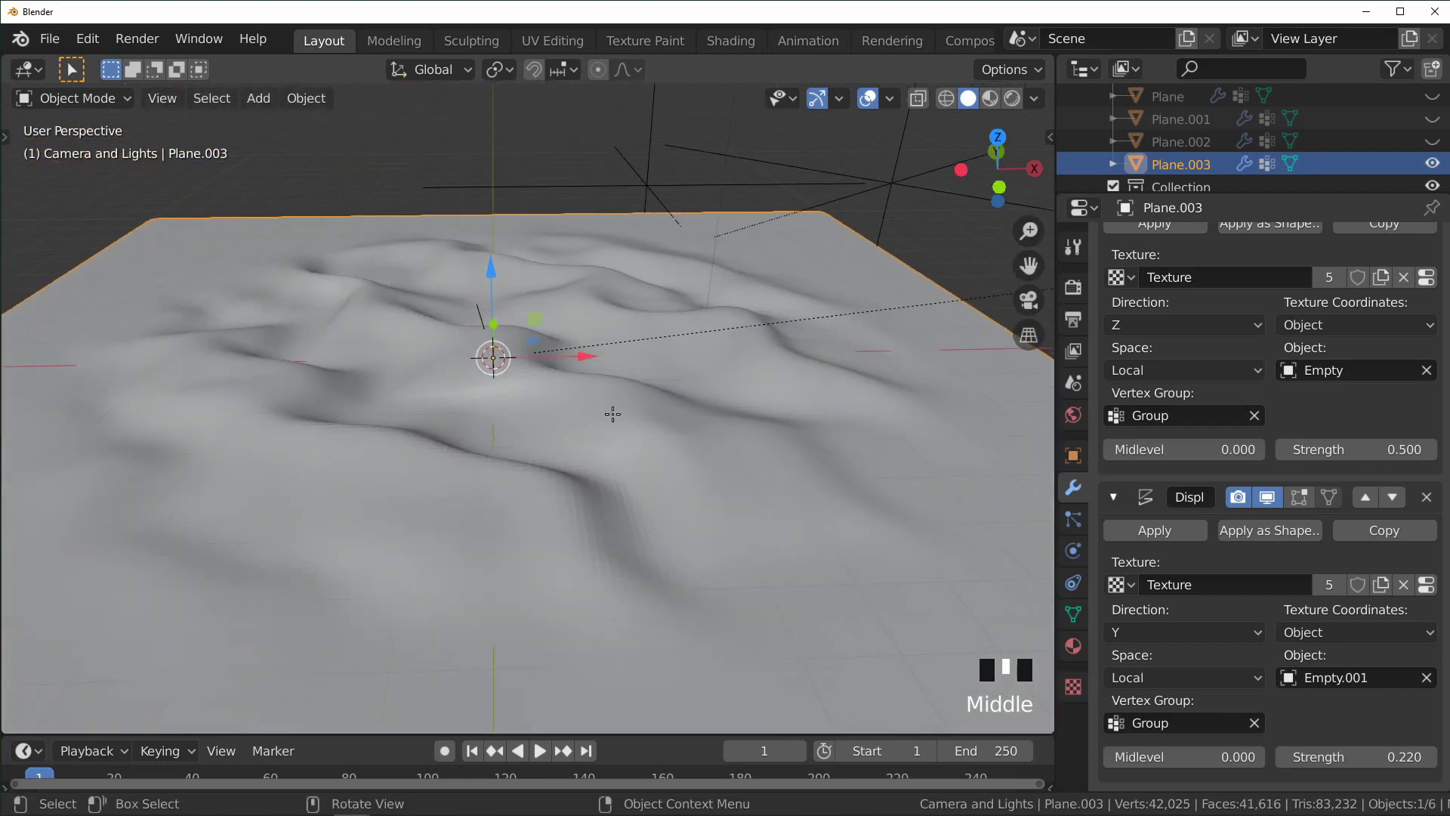
scroll(628, 439, down, 1)
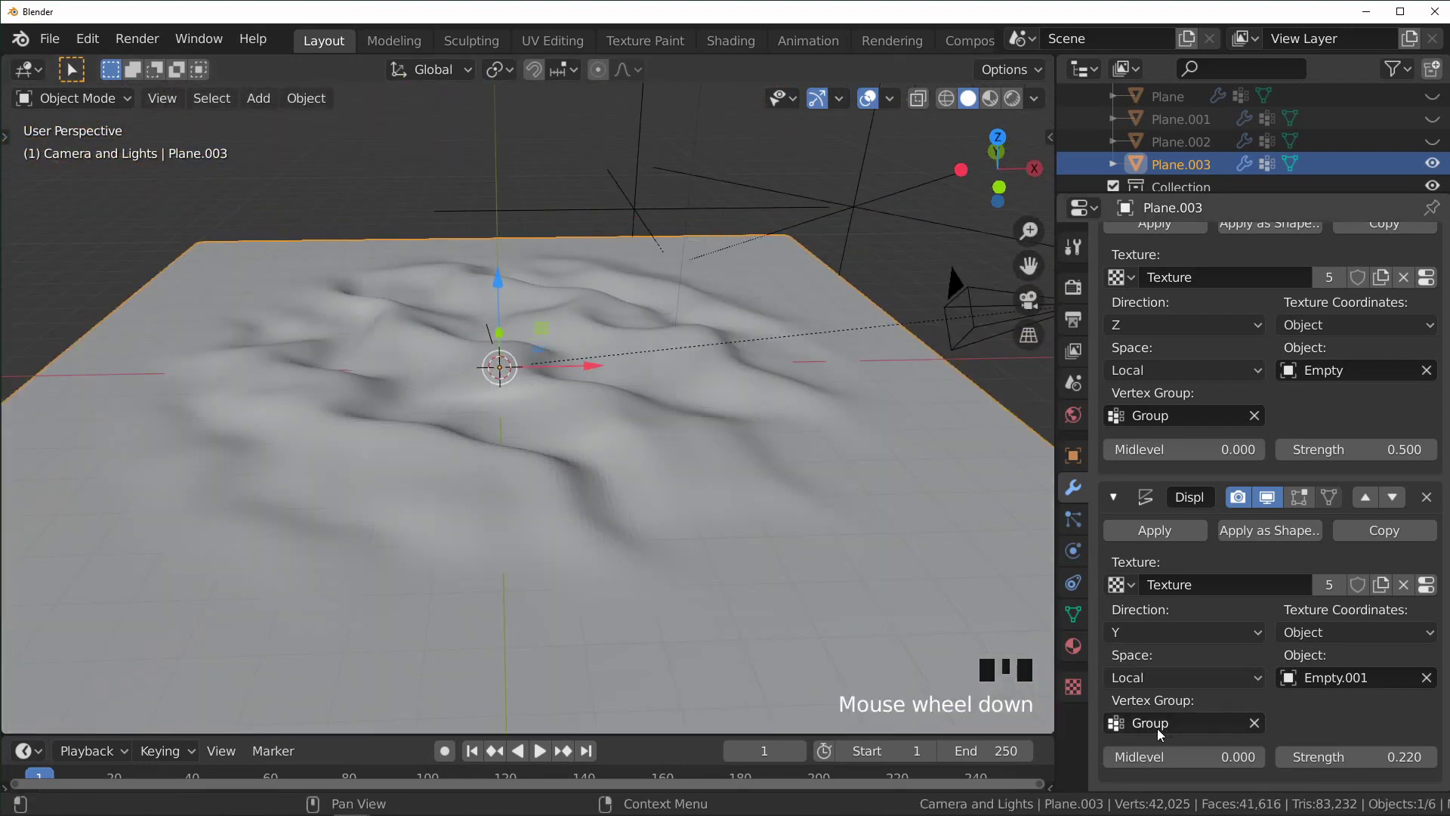
middle_drag(592, 505, 621, 484)
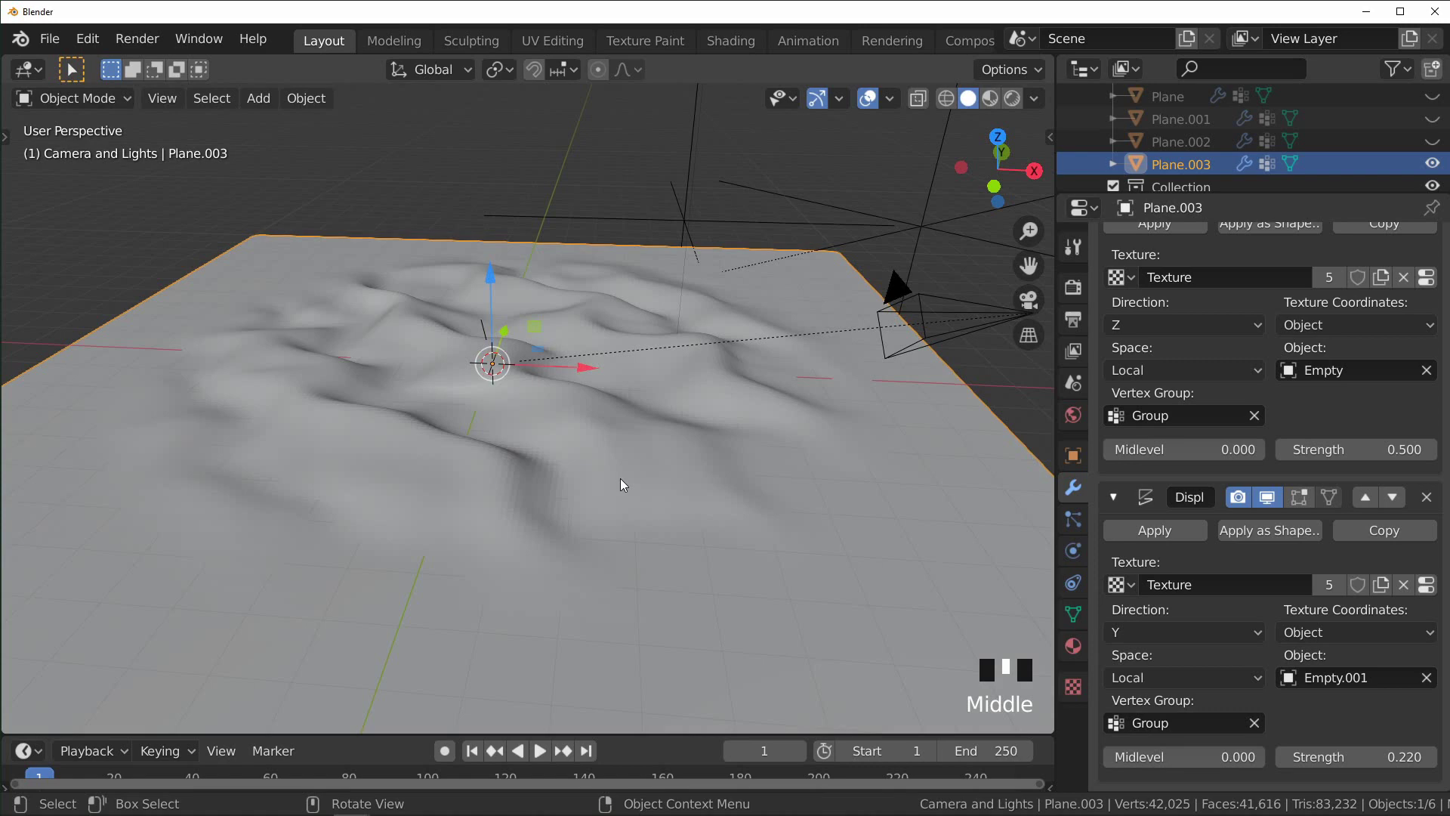
Step: View the plane from top (Numpad 7) and switch into Weight Paint mode
key(KP_7)
click(800, 275)
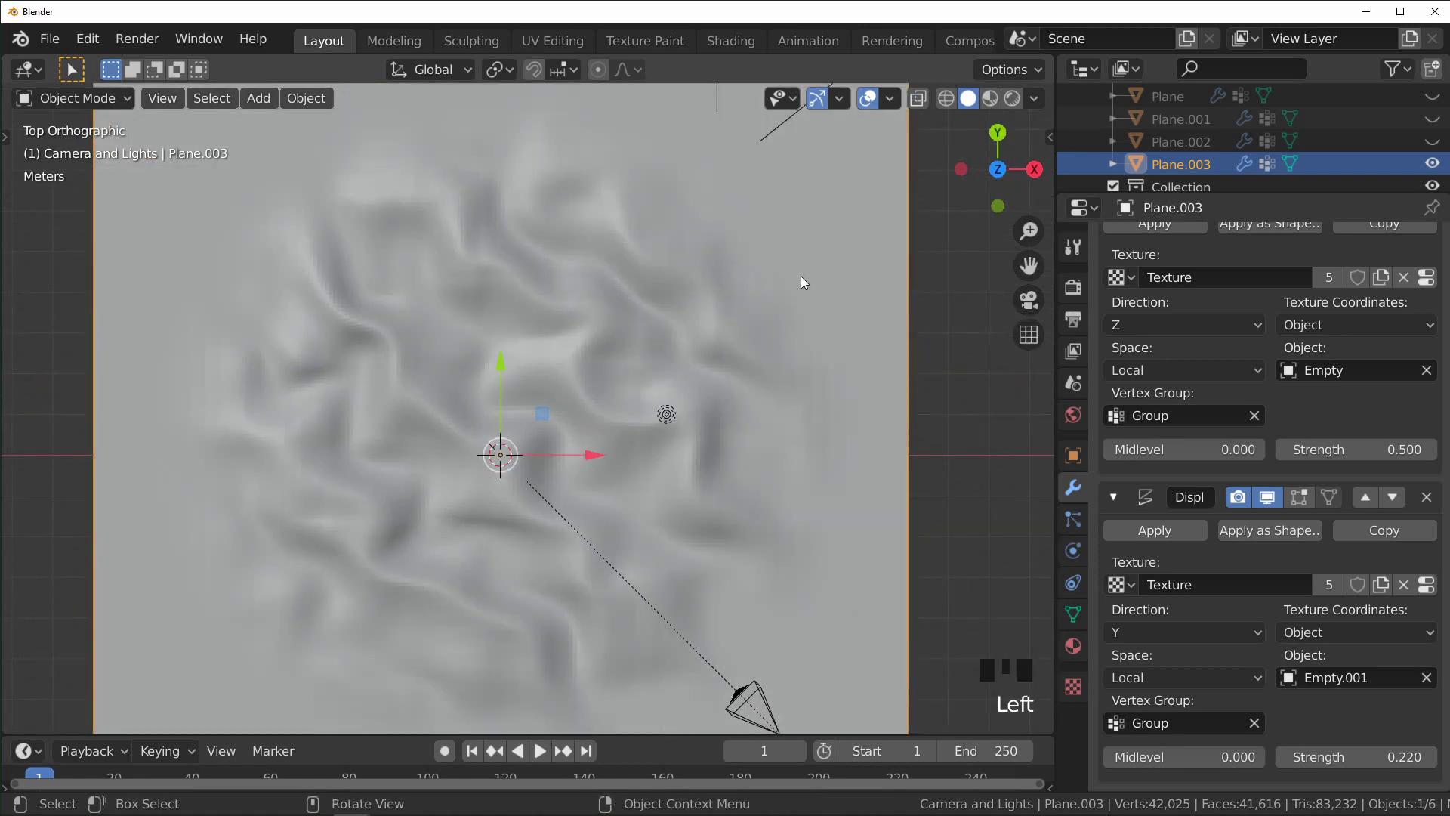
key(ctrl+Tab)
click(645, 195)
Step: Repaint the Group weights as broad patches with lower brush strength, clearing the centre
scroll(629, 393, up, 2)
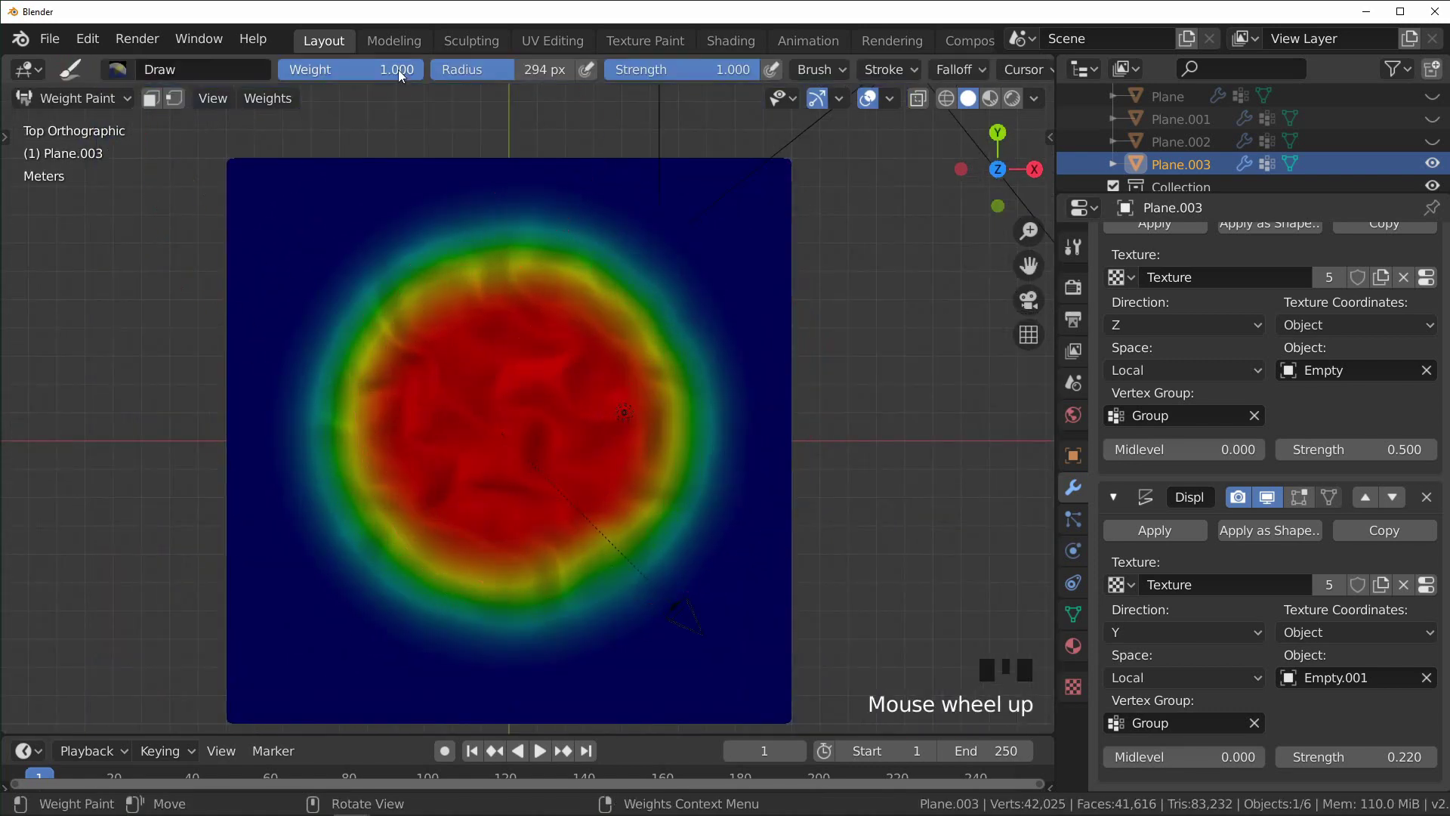
drag(393, 70, 287, 69)
click(420, 259)
drag(725, 70, 680, 69)
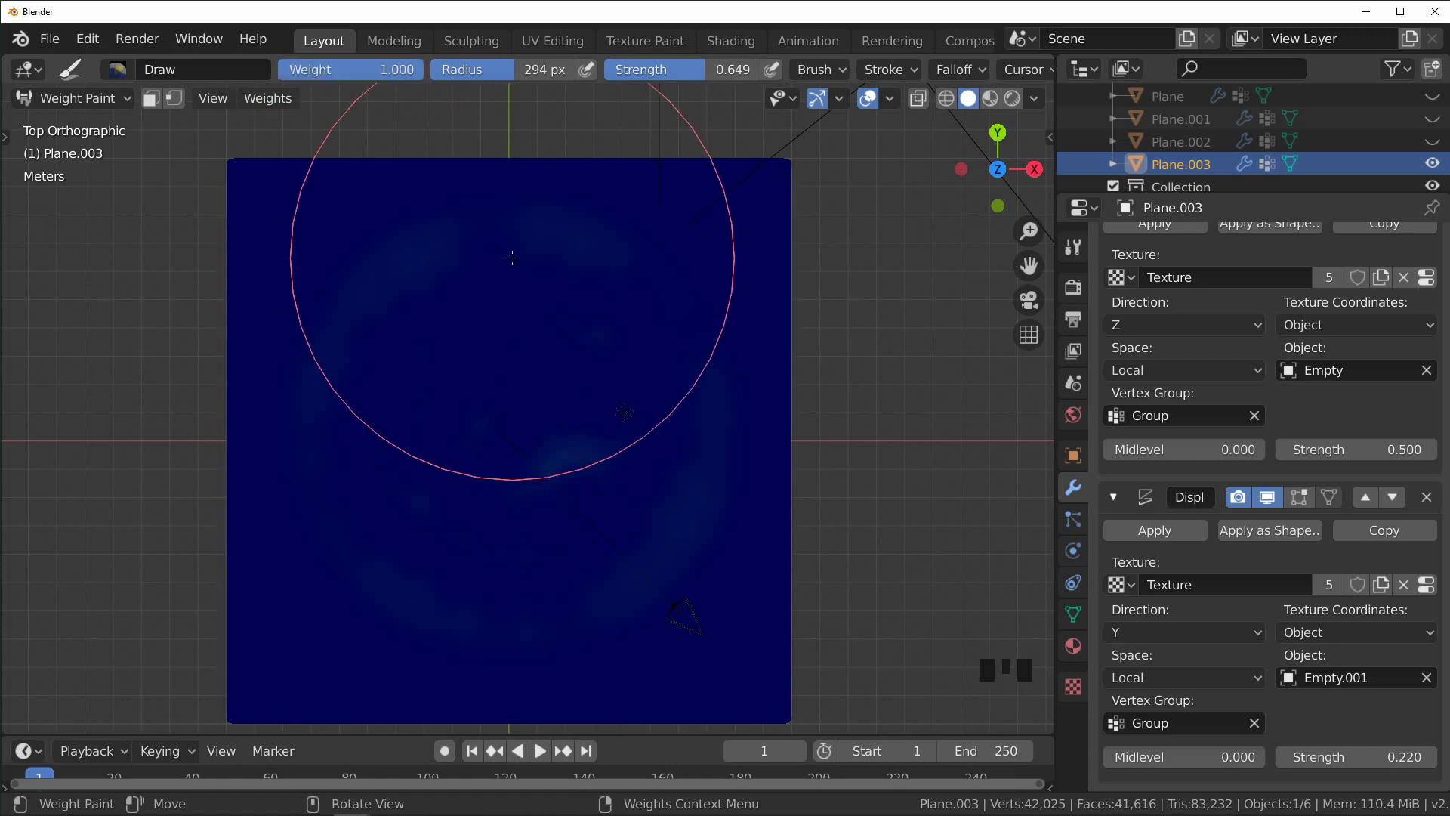
mouse_move(362, 285)
mouse_down()
mouse_move(571, 274)
mouse_move(352, 444)
mouse_move(455, 323)
mouse_move(661, 359)
mouse_move(647, 324)
mouse_up()
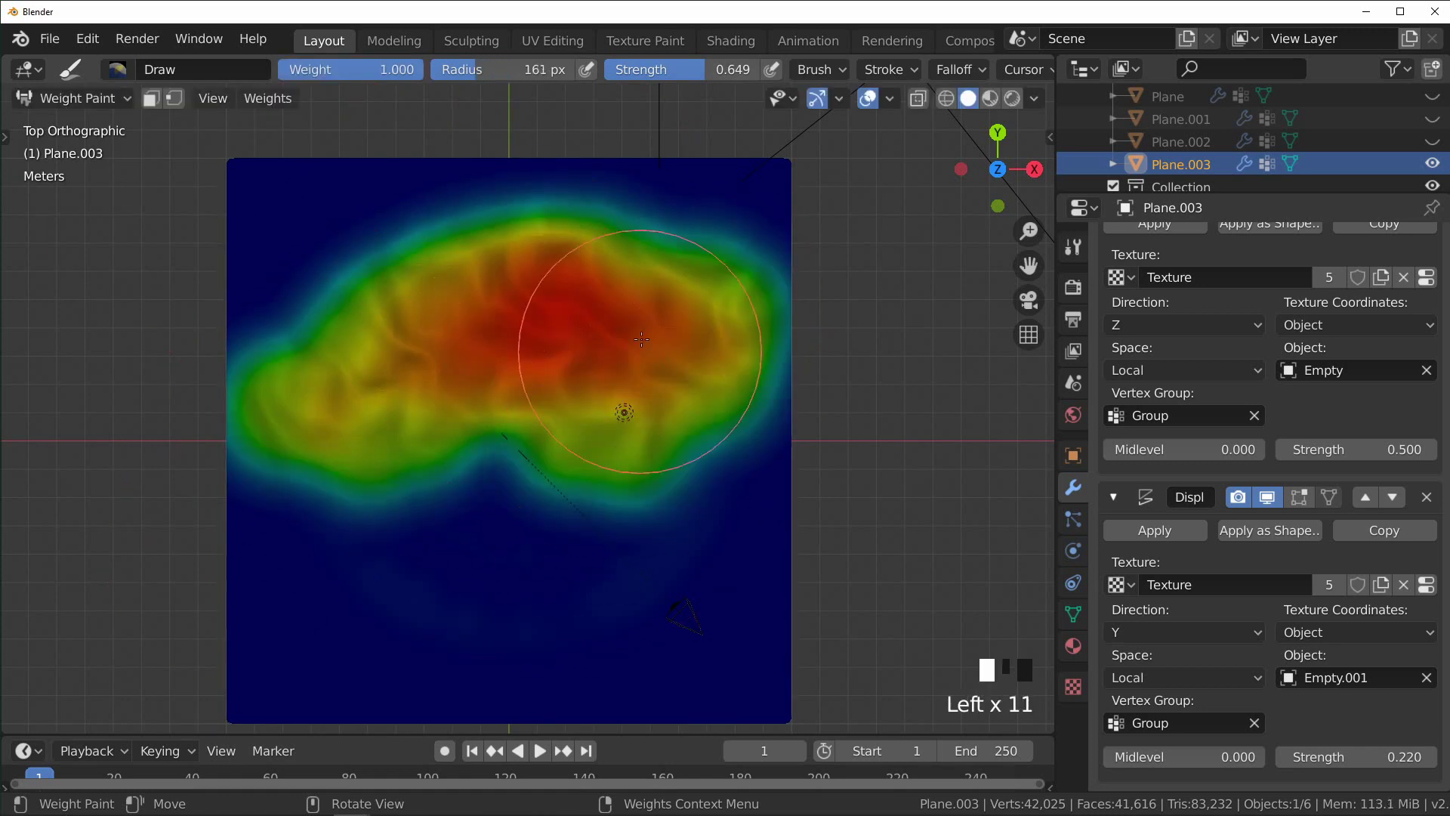
key(shift+f)
click(594, 462)
mouse_move(576, 469)
mouse_down()
mouse_move(355, 605)
mouse_move(413, 379)
mouse_move(848, 632)
mouse_move(437, 518)
mouse_up()
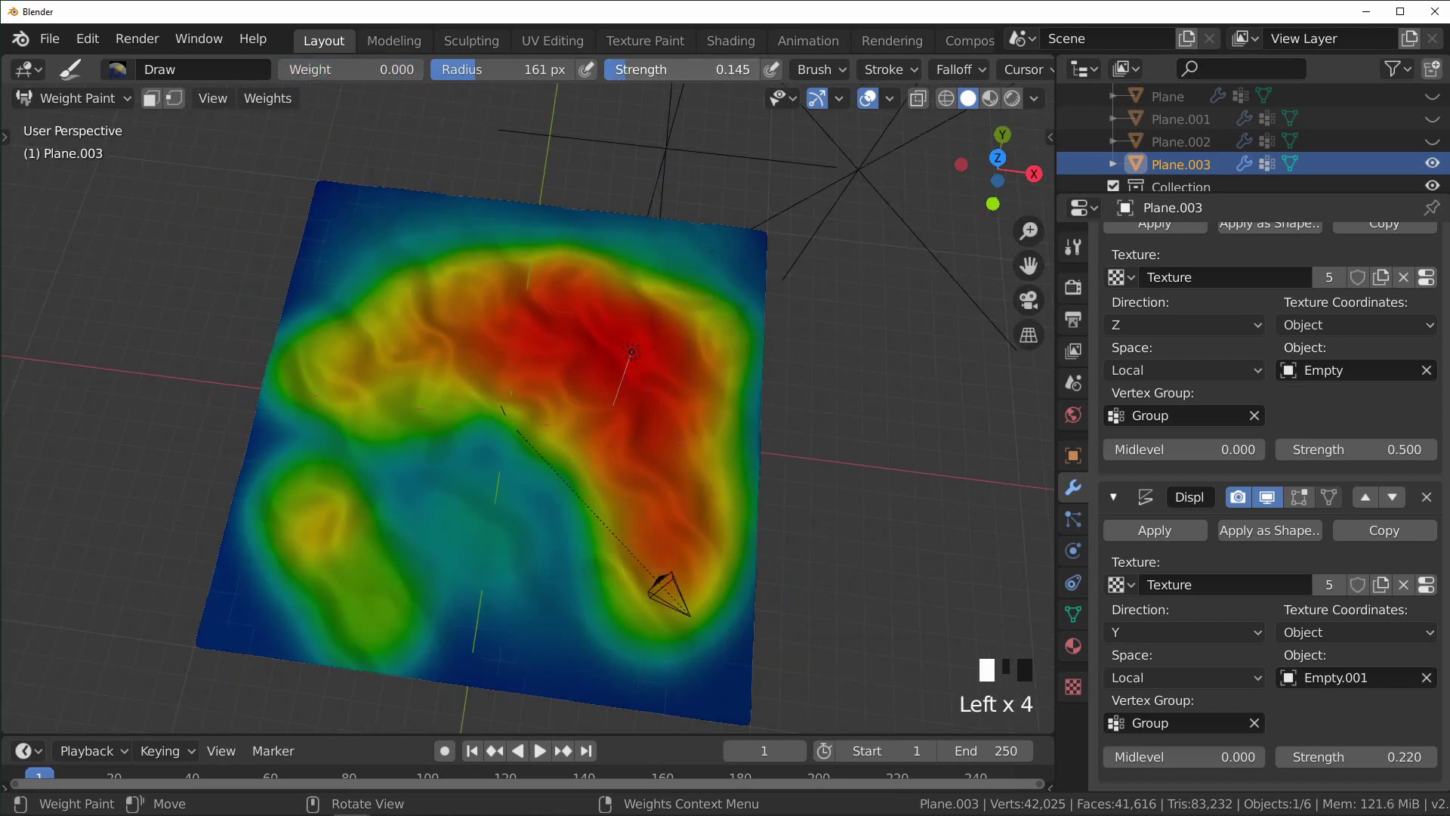
mouse_move(458, 503)
mouse_down()
mouse_move(411, 234)
mouse_move(631, 414)
mouse_move(638, 518)
mouse_move(550, 68)
mouse_up()
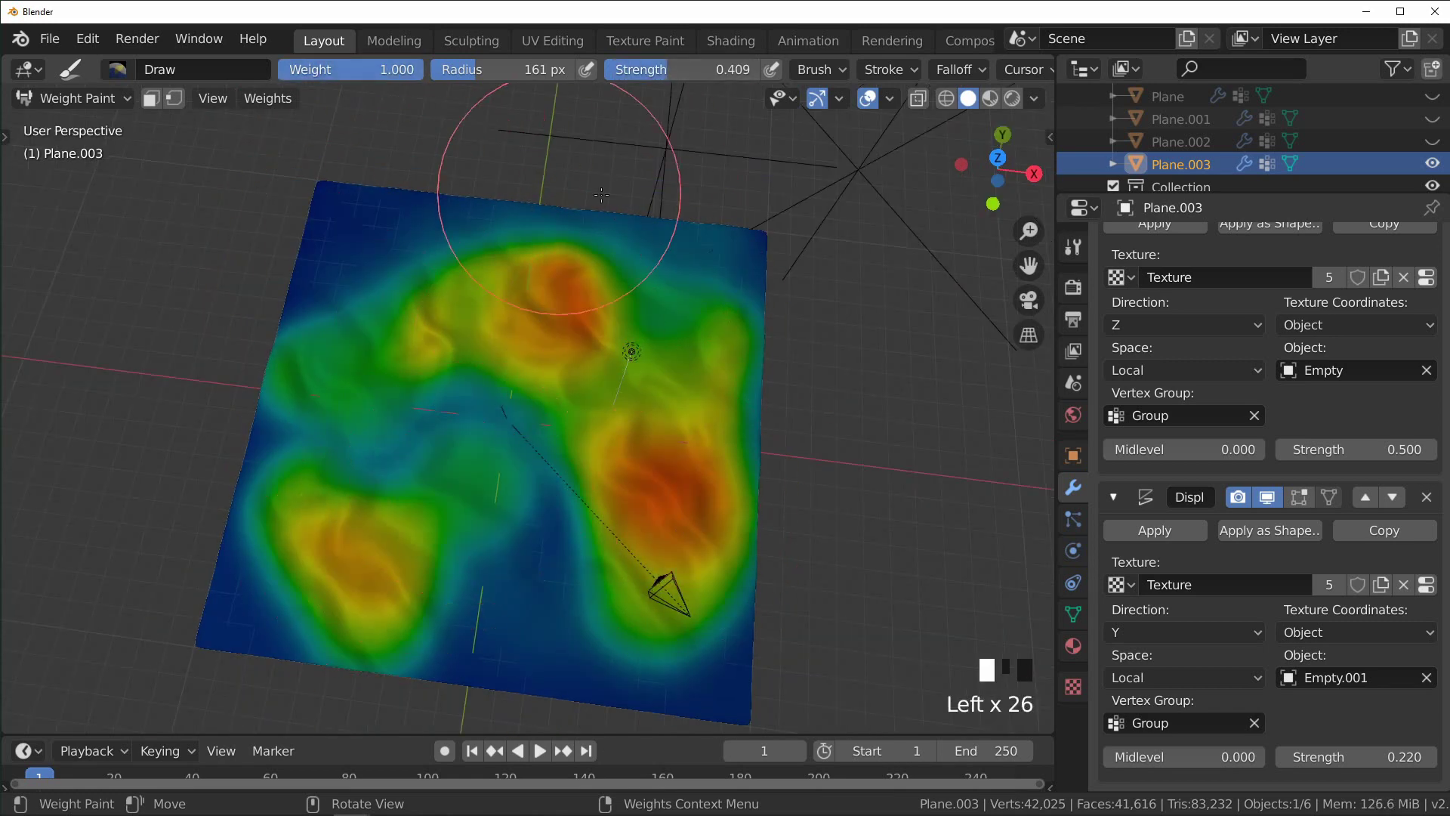
Step: Return to Object Mode and orbit to view the weighted dunes
key(ctrl+Tab)
scroll(620, 378, down, 2)
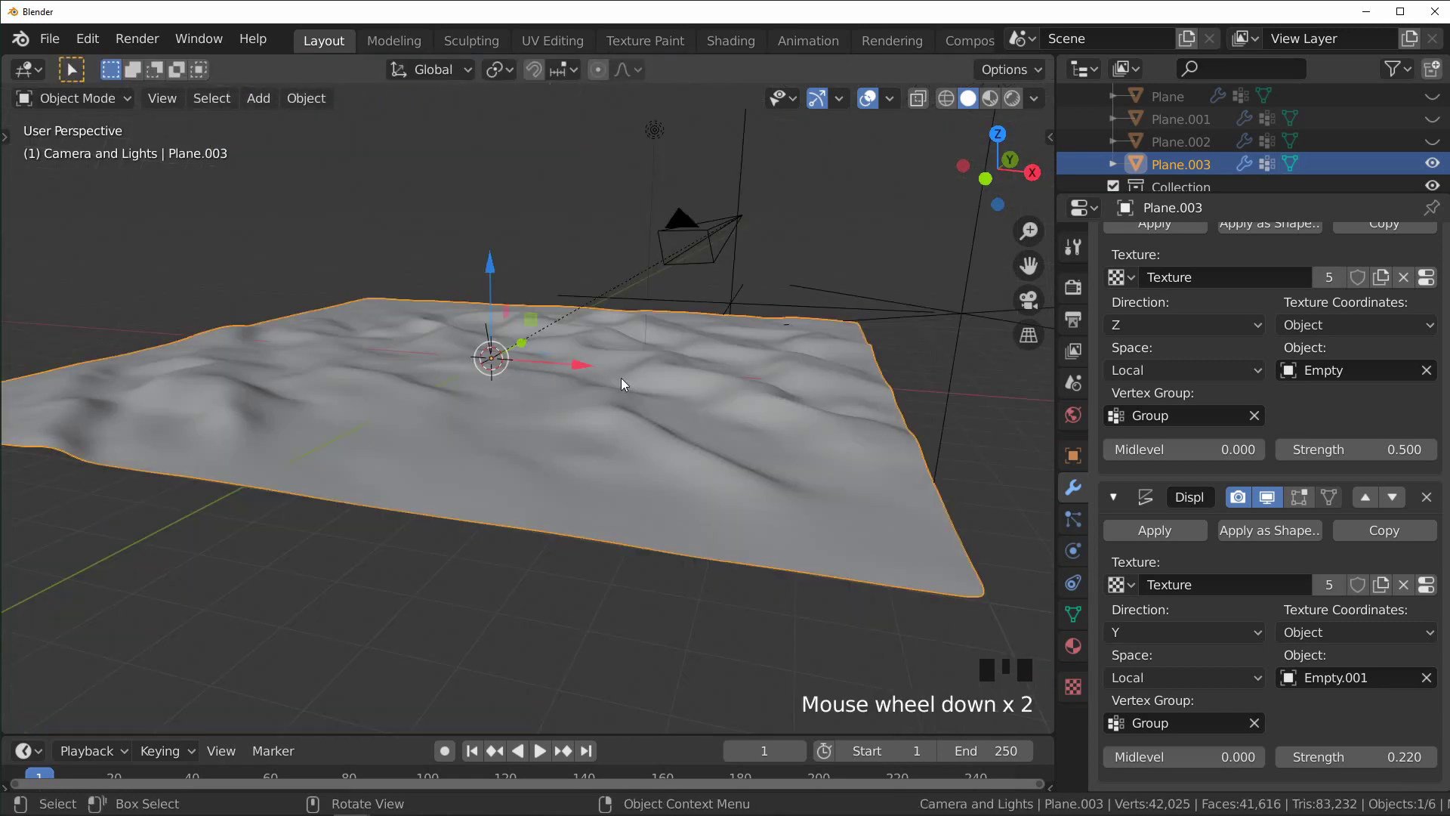
scroll(623, 376, up, 1)
mouse_move(622, 376)
shift+middle_down()
mouse_move(698, 413)
mouse_move(701, 438)
mouse_move(657, 438)
mouse_move(831, 438)
mouse_move(618, 441)
shift+middle_up()
scroll(618, 441, down, 3)
middle_drag(662, 326, 642, 393)
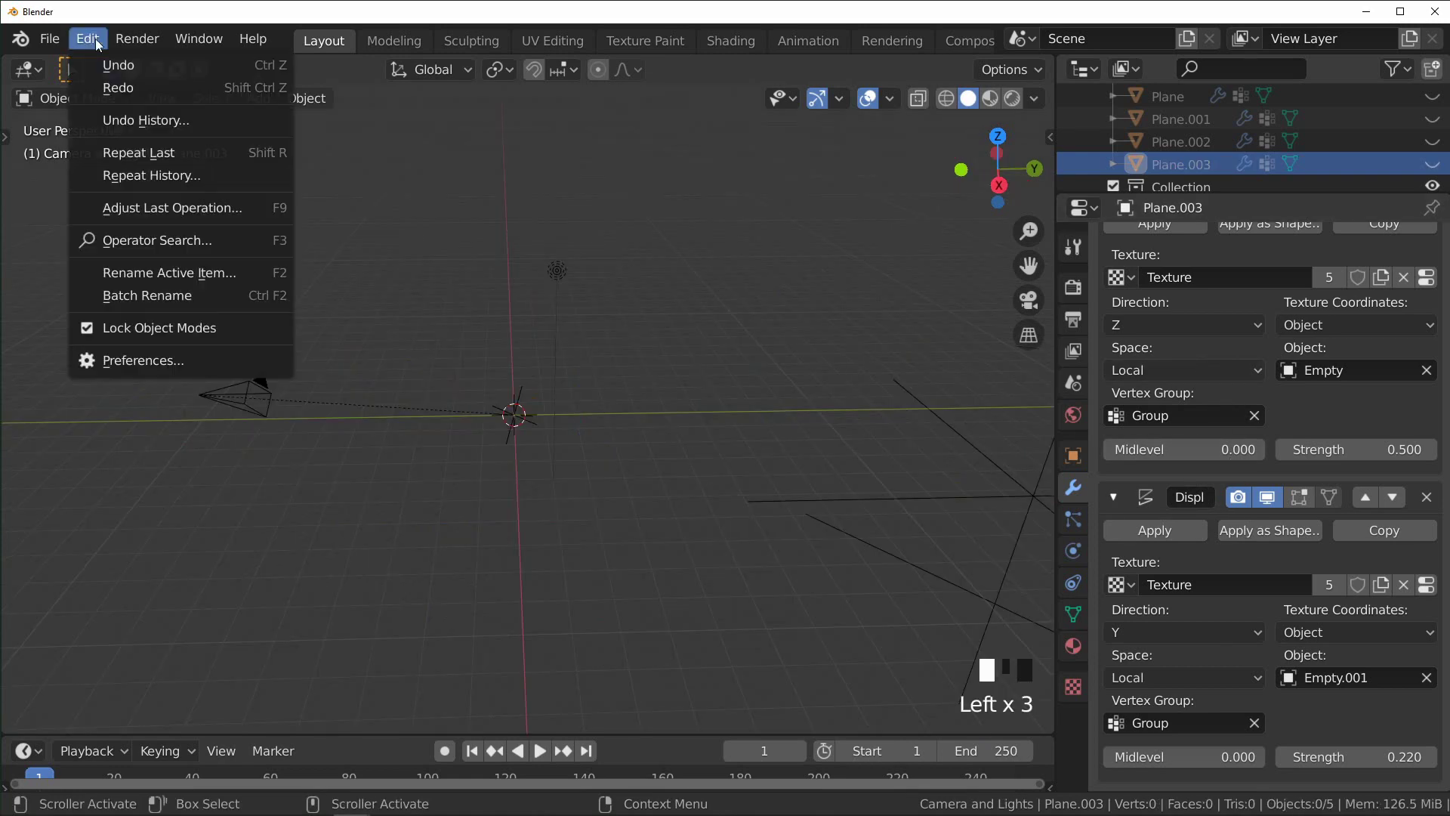
Step: Search the Add-ons preferences for 'lan' to confirm A.N.T.Landscape is enabled
click(373, 224)
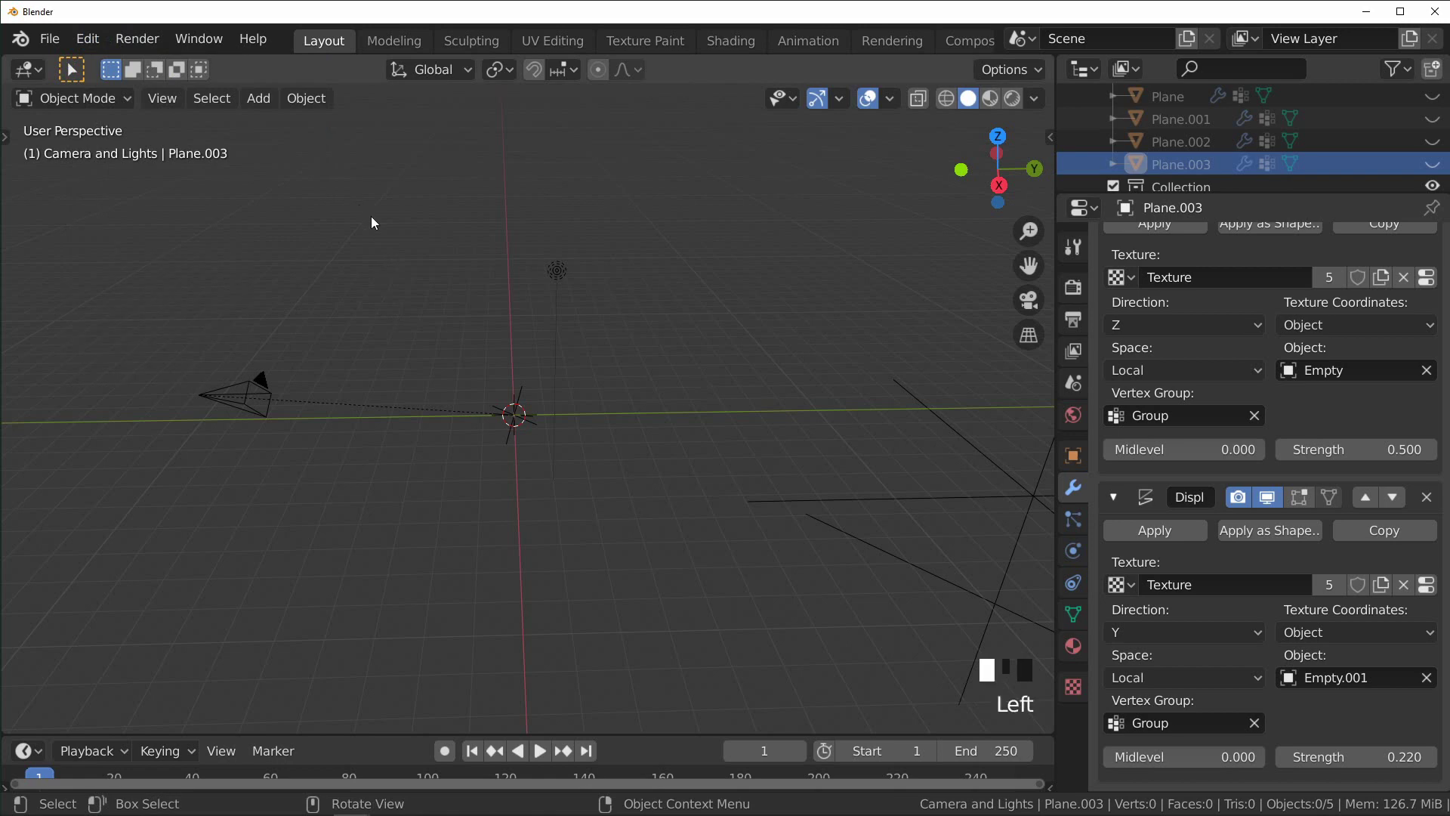
click(86, 36)
click(165, 357)
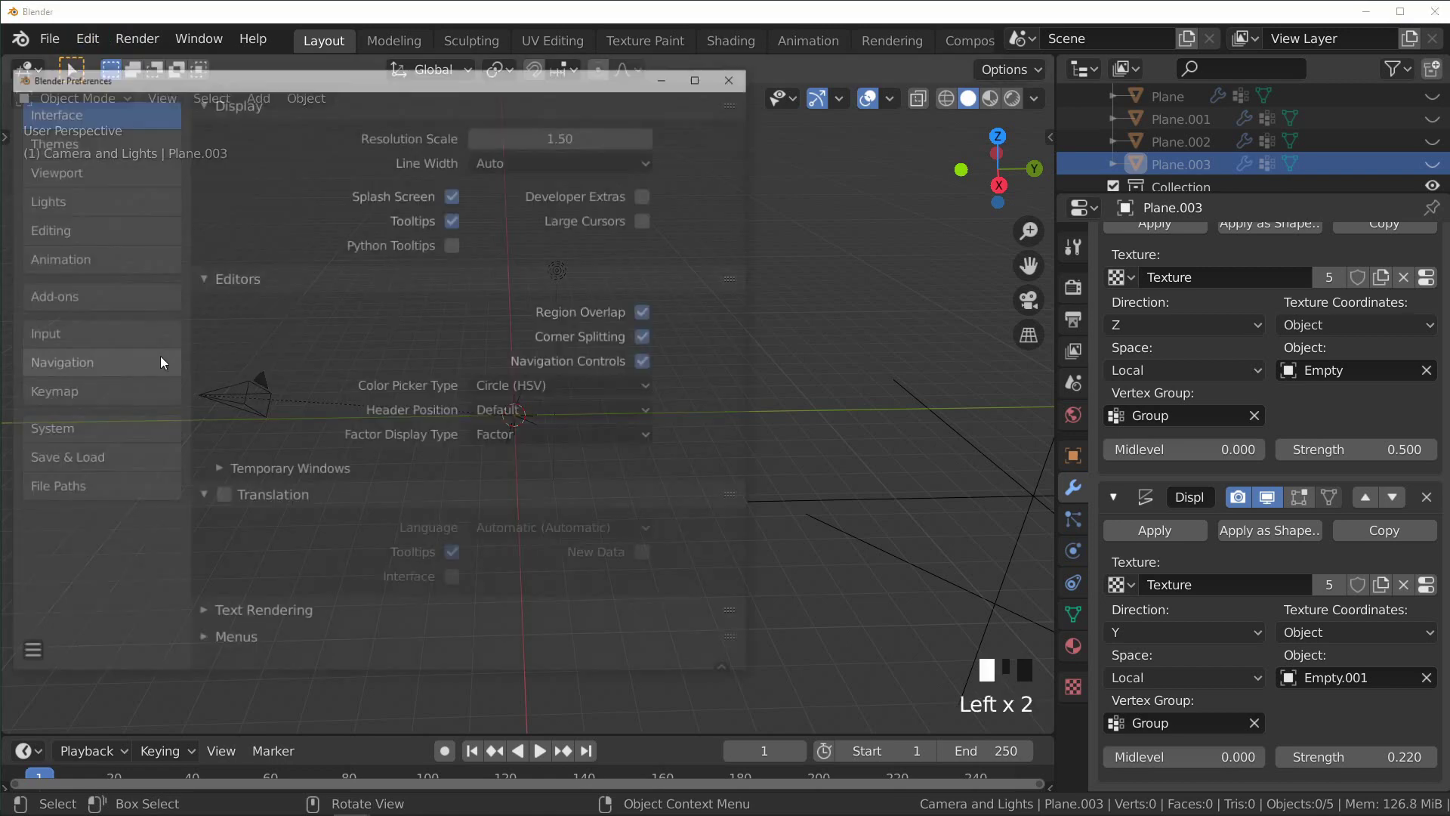
drag(397, 82, 611, 74)
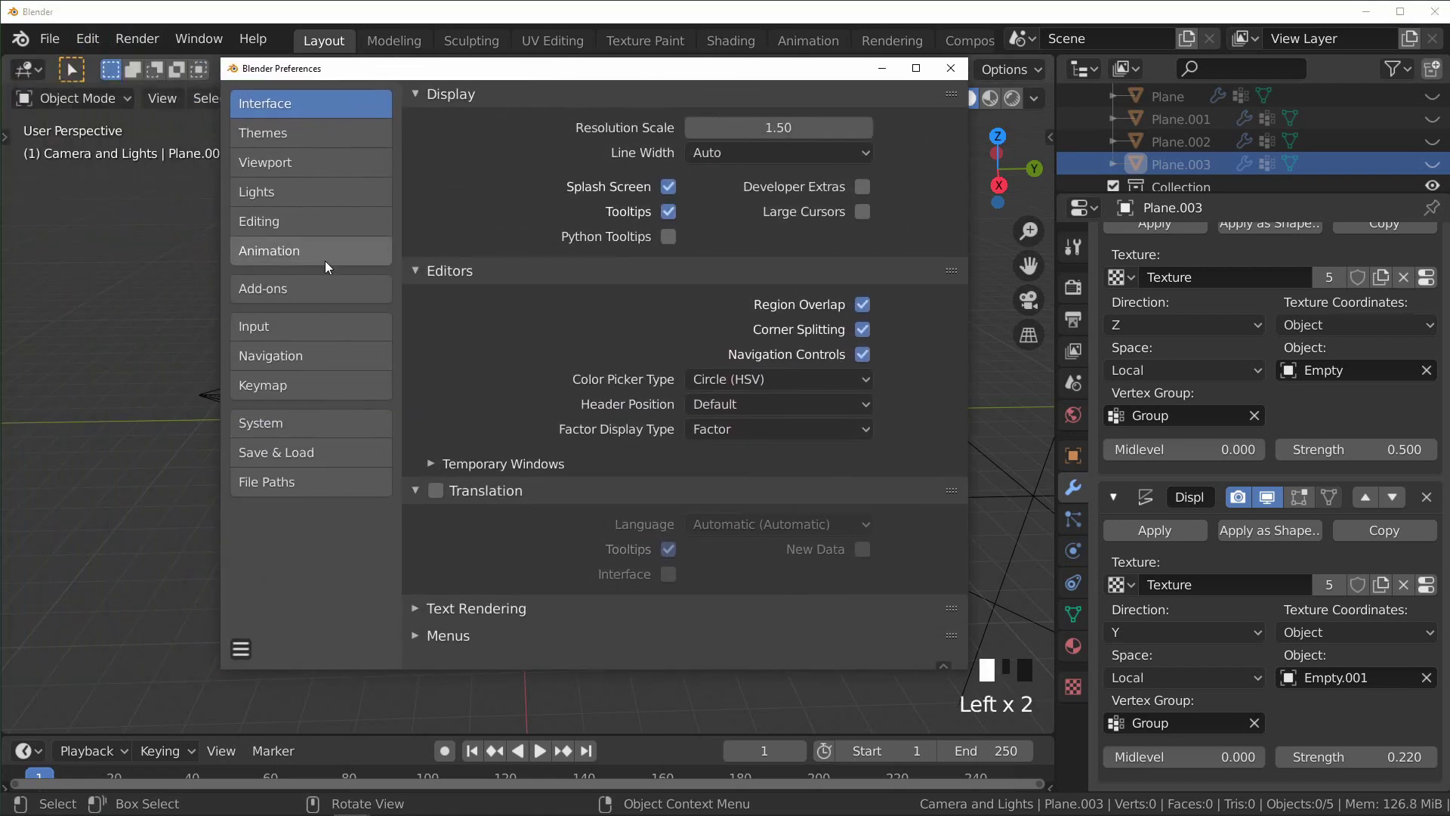
click(264, 293)
click(850, 128)
text(lan)
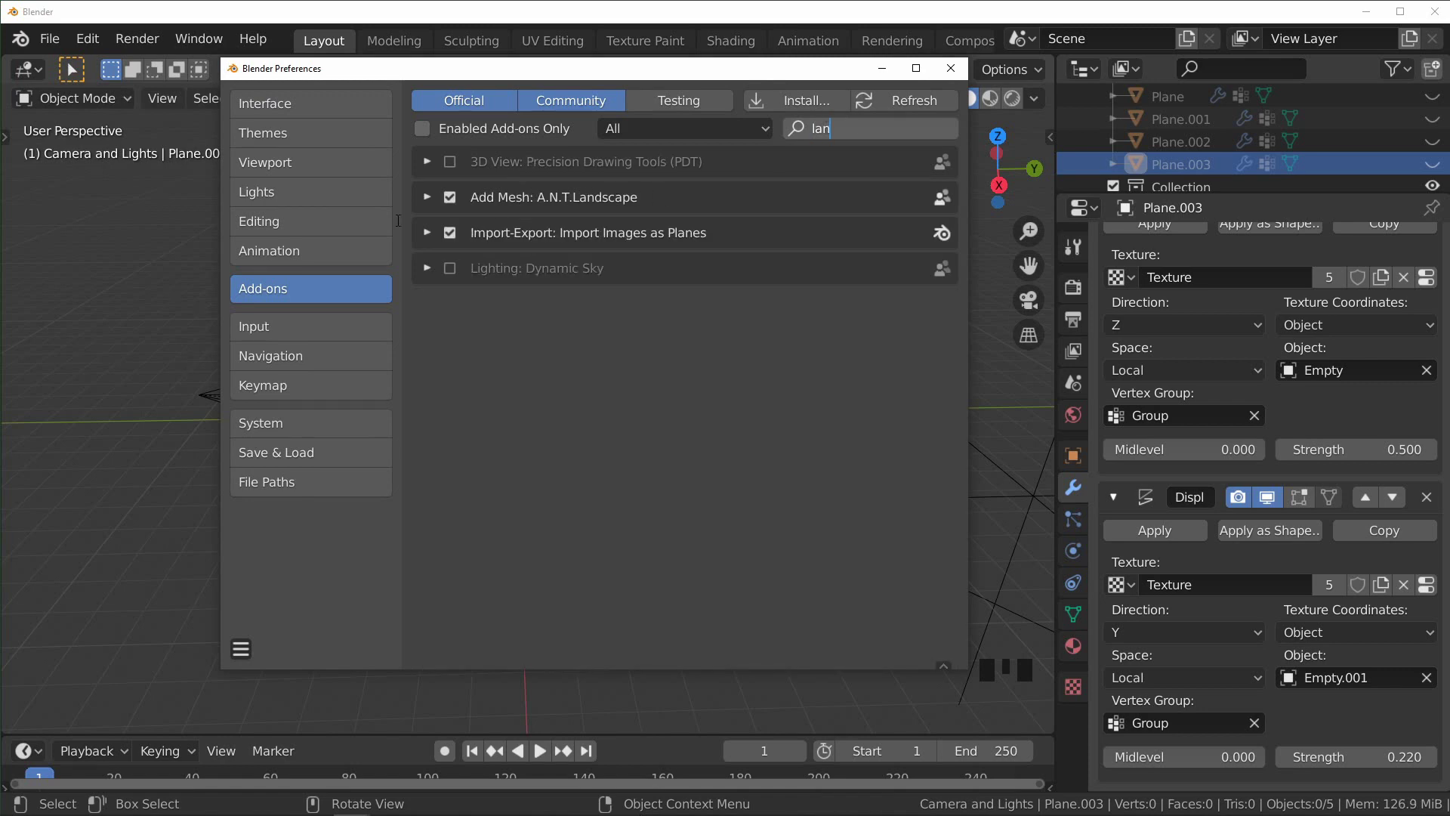
click(462, 394)
Step: Add an ANT Landscape terrain mesh from the Add menu
key(shift+a)
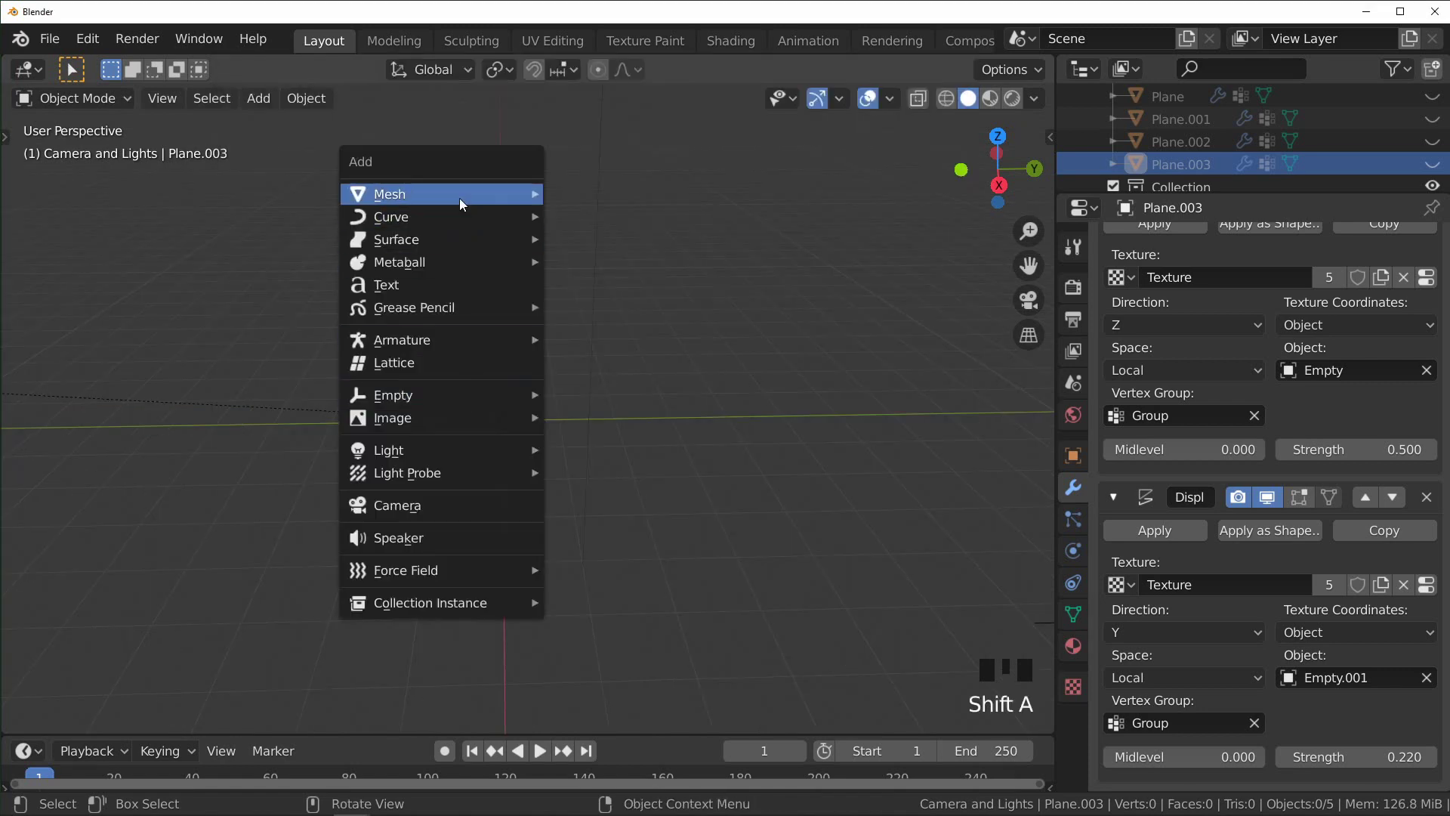
mouse_move(461, 200)
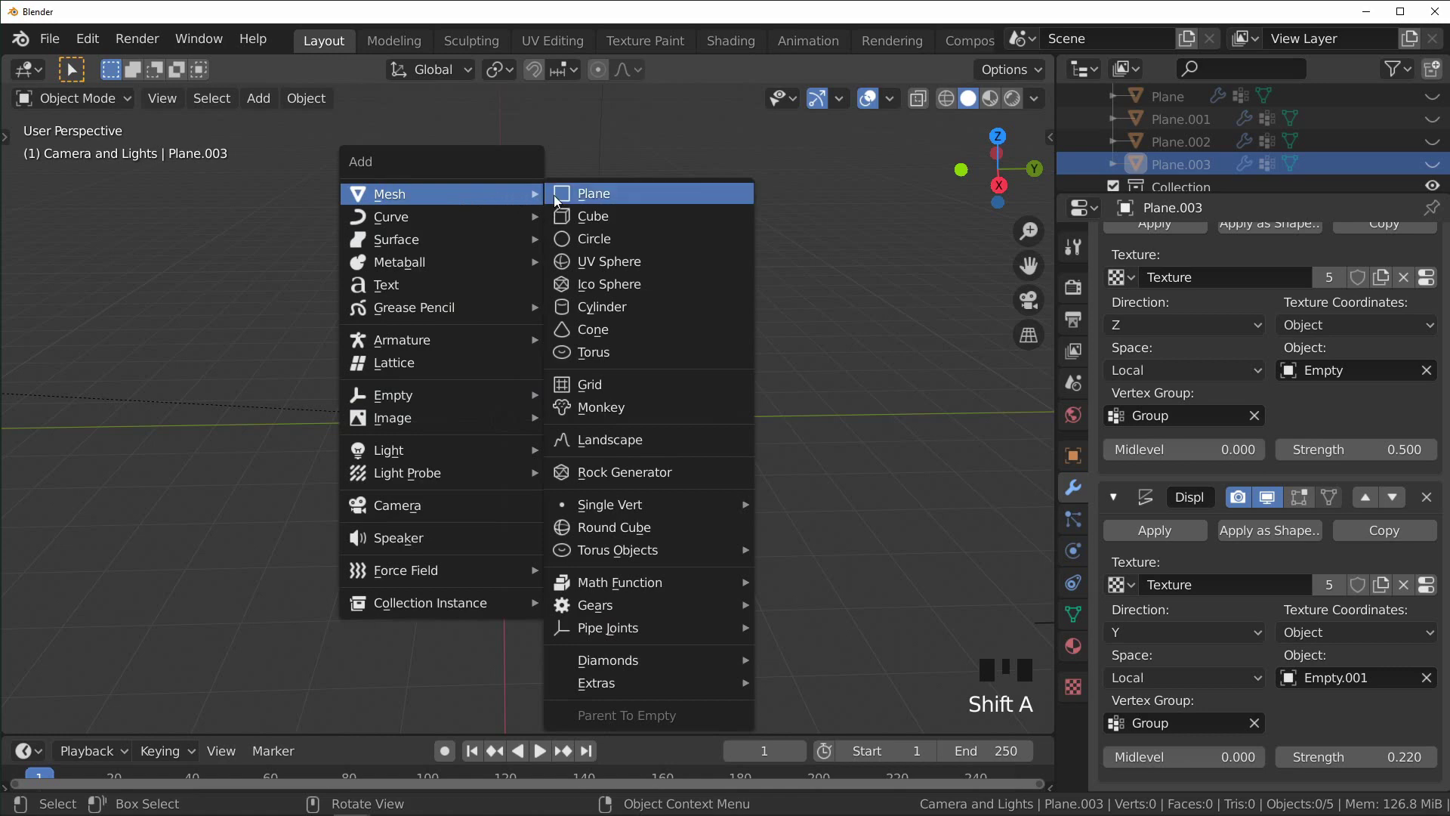
click(625, 438)
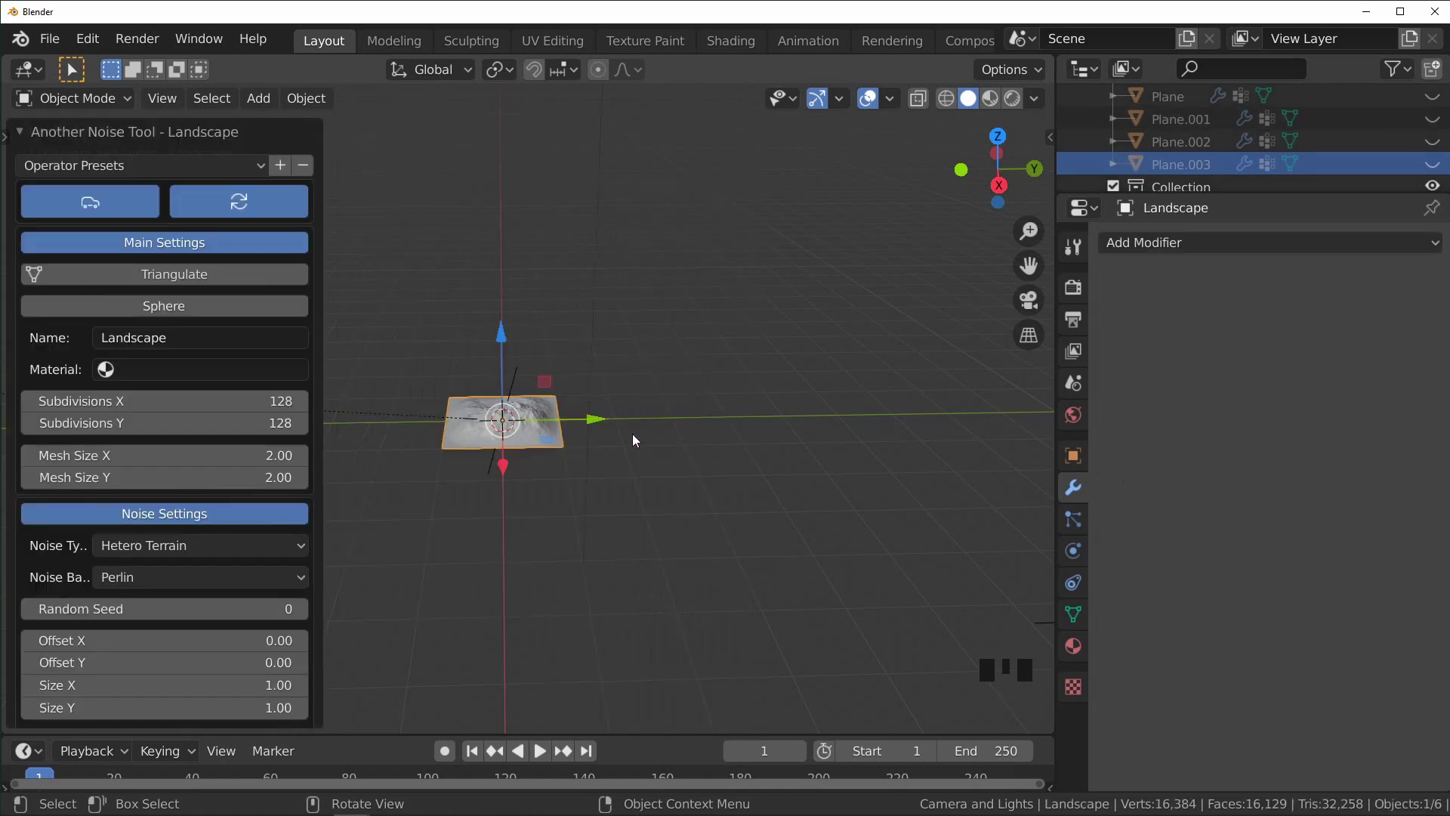
scroll(632, 434, up, 4)
Step: Apply the Gully landscape preset and orbit around the canyon terrain
click(156, 165)
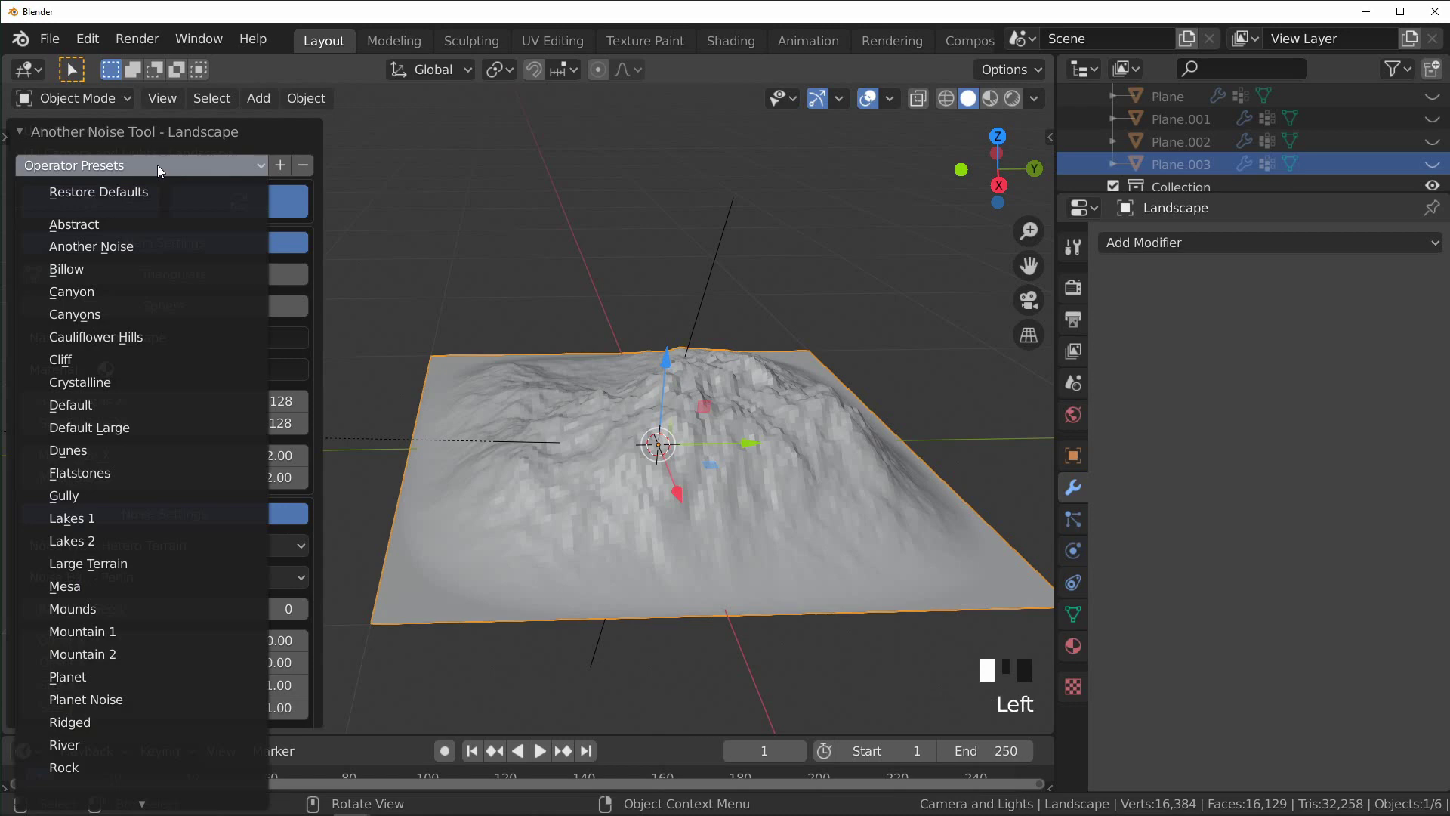
click(113, 315)
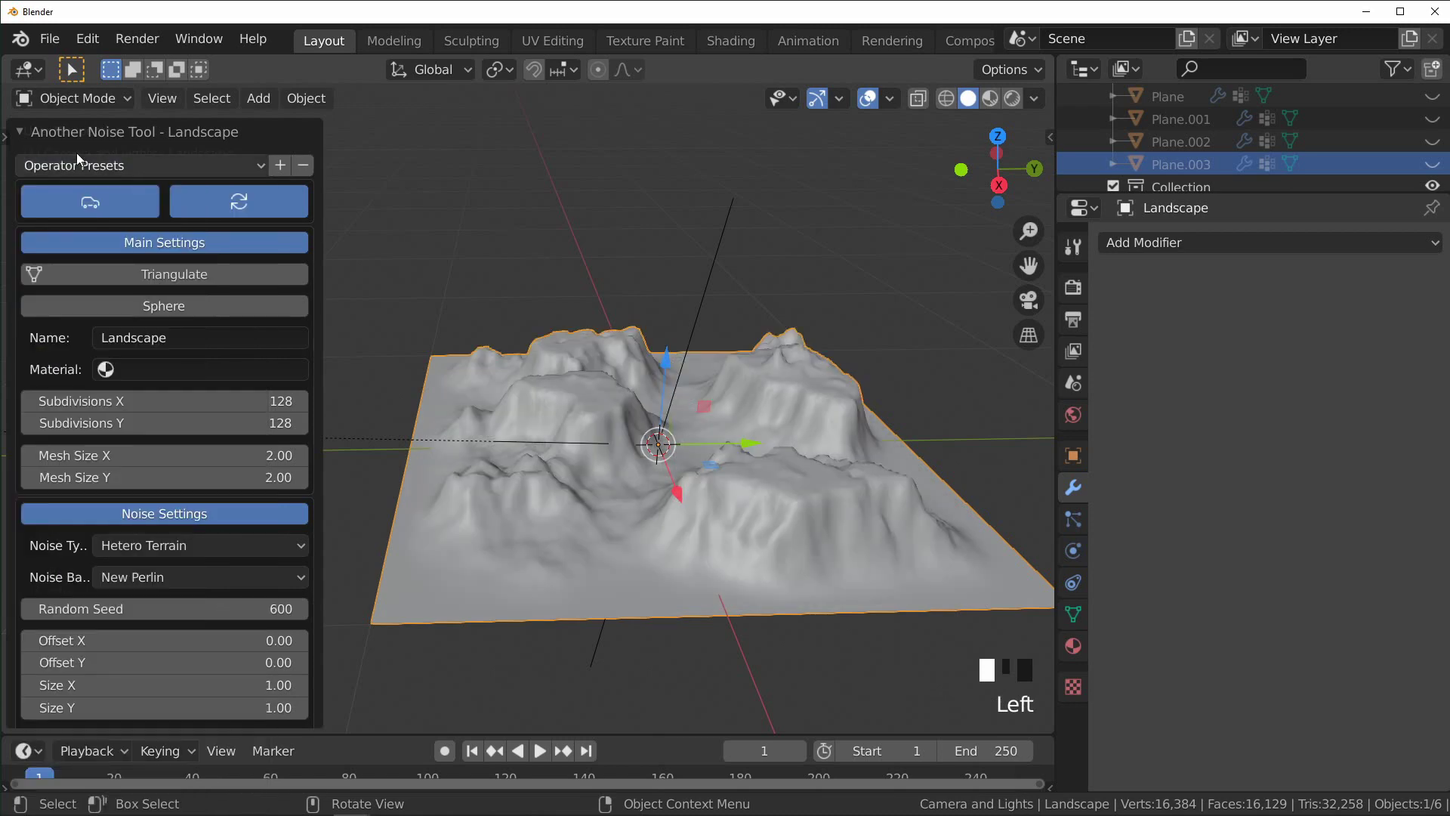
click(125, 166)
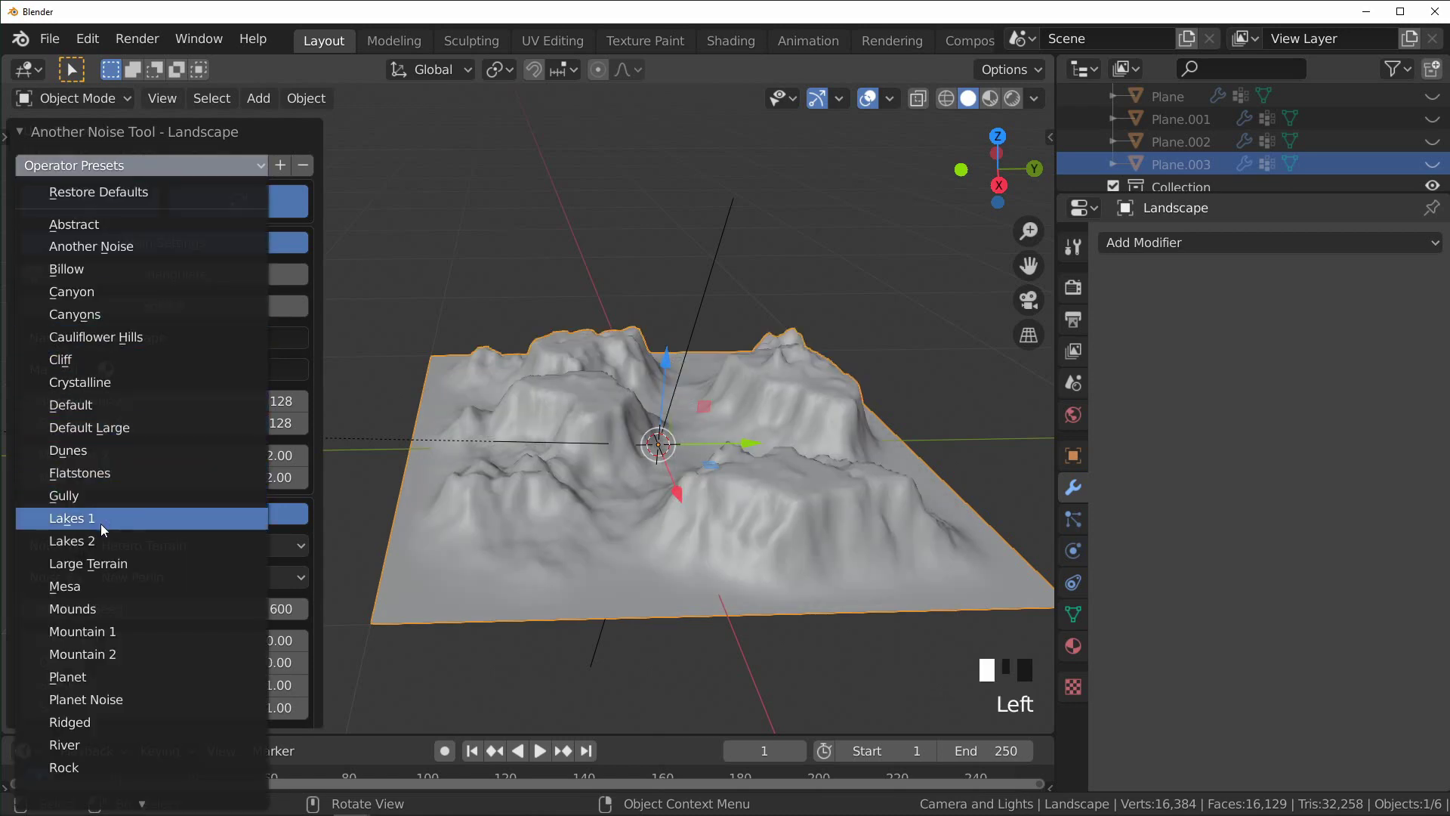
click(101, 495)
middle_drag(646, 287, 724, 323)
middle_drag(818, 350, 411, 337)
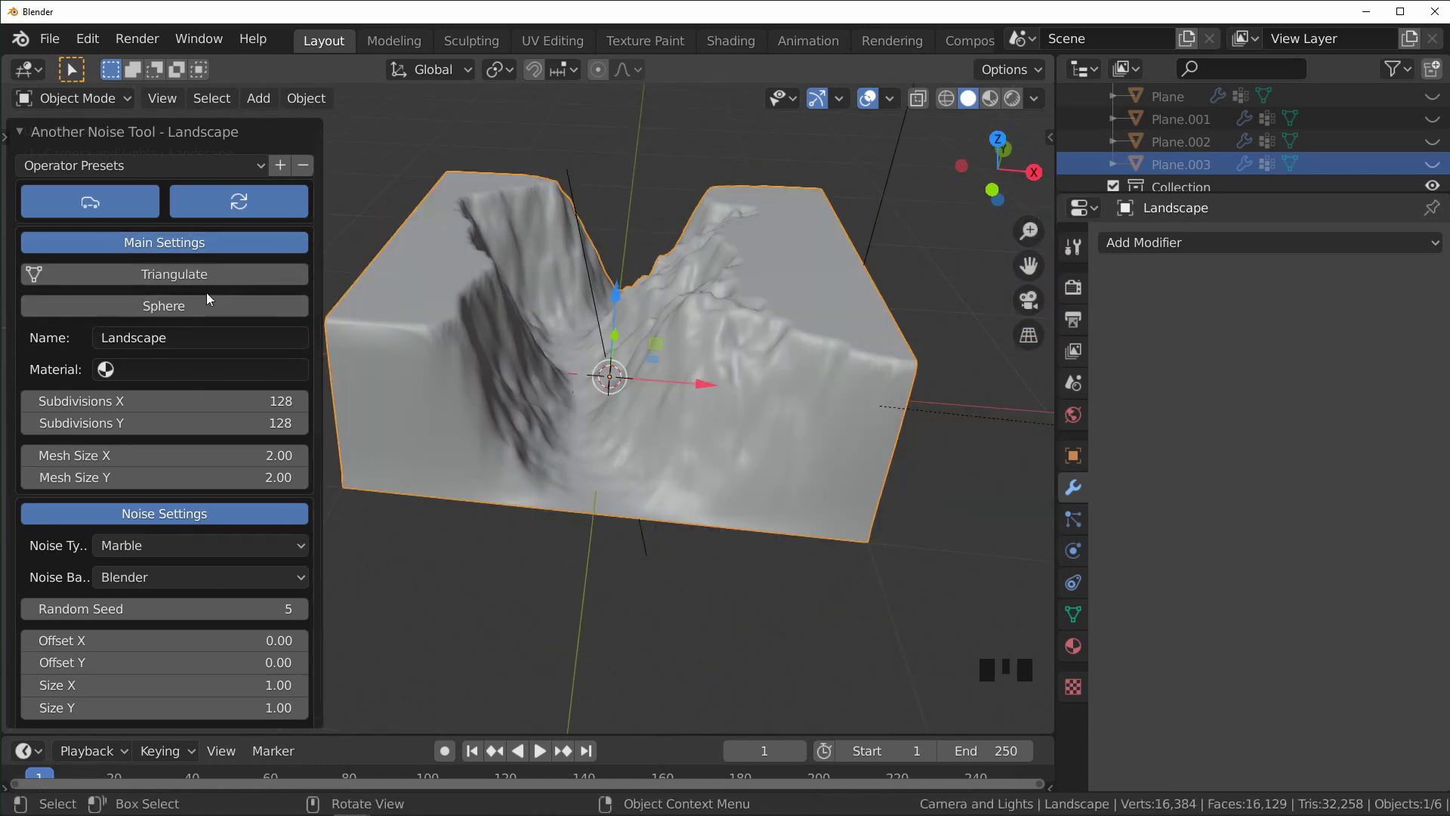
middle_drag(651, 431, 483, 363)
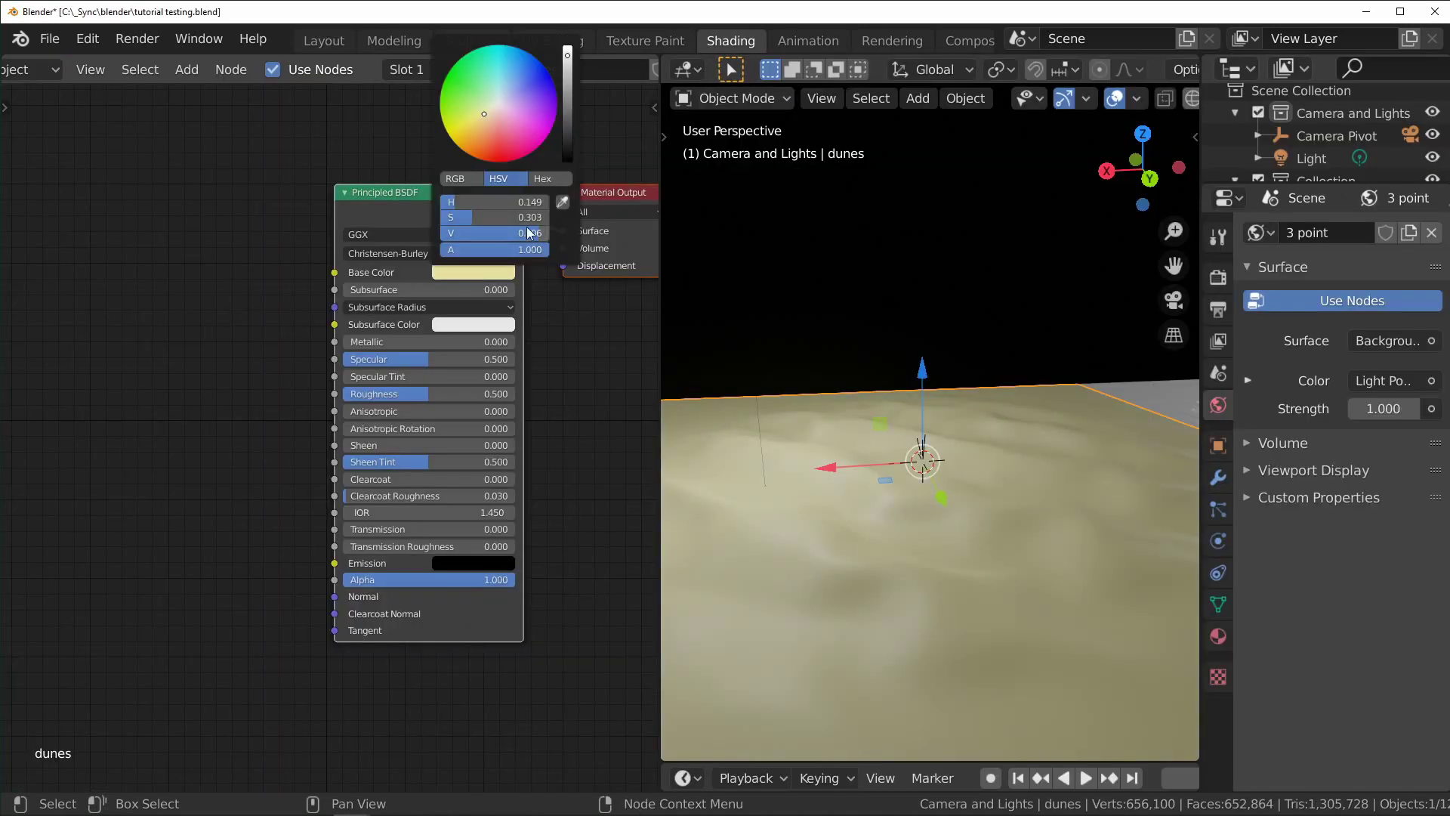
Step: Add a Bump node to the dunes material and set the Noise Scale to 5000
text(bump)
key(Return)
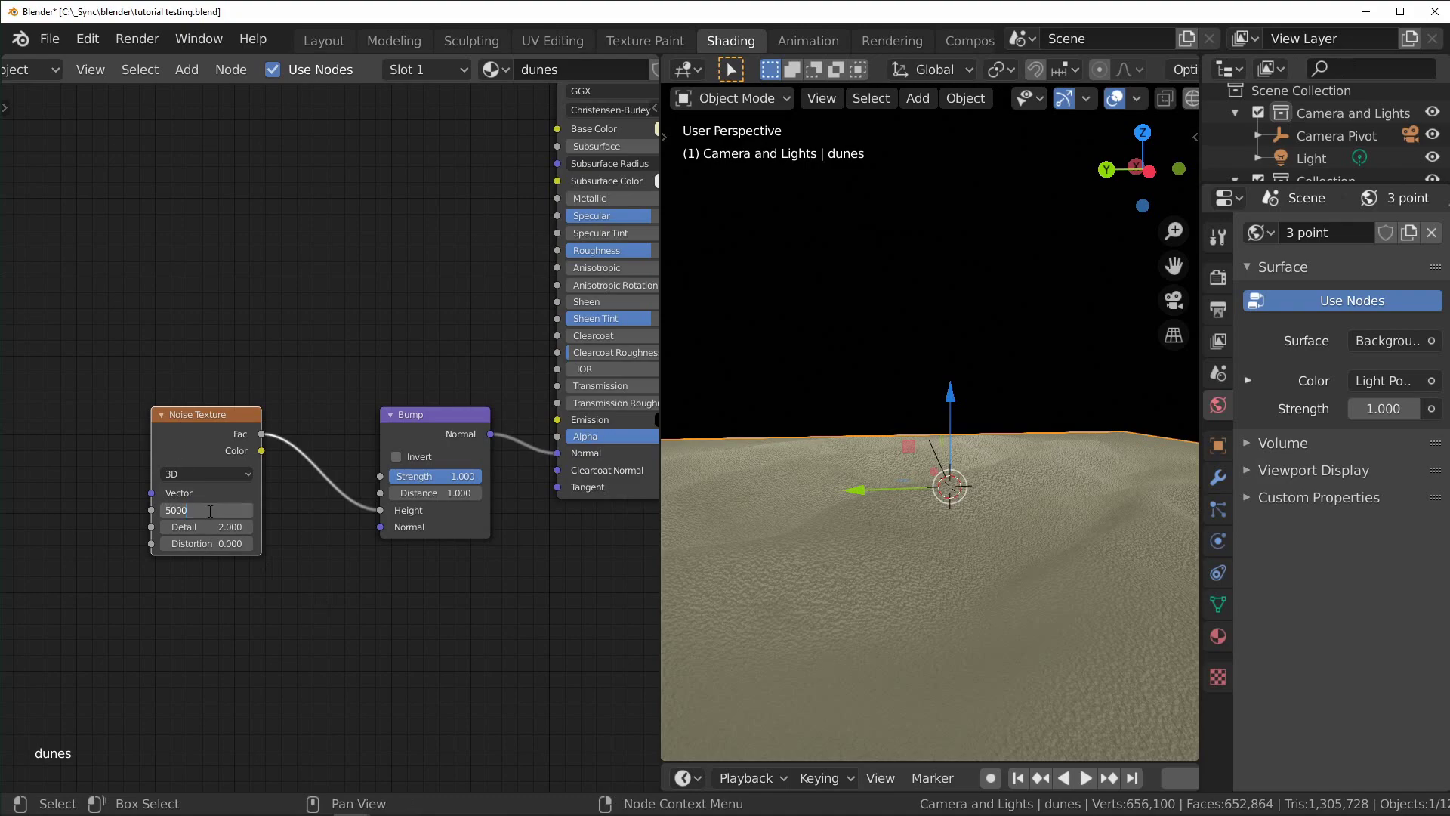
key(Return)
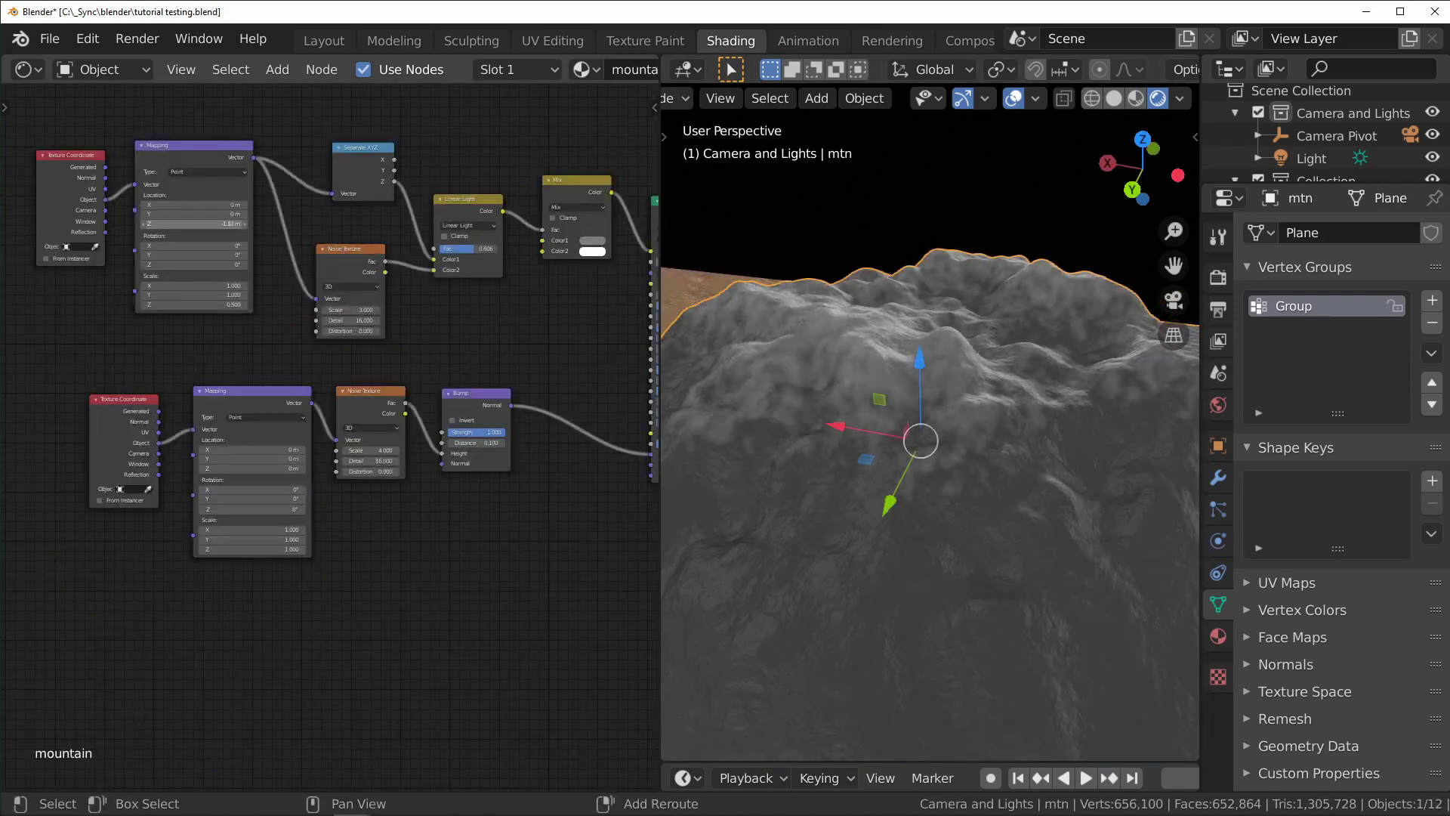
ctrl+scroll(330, 438, right, 5)
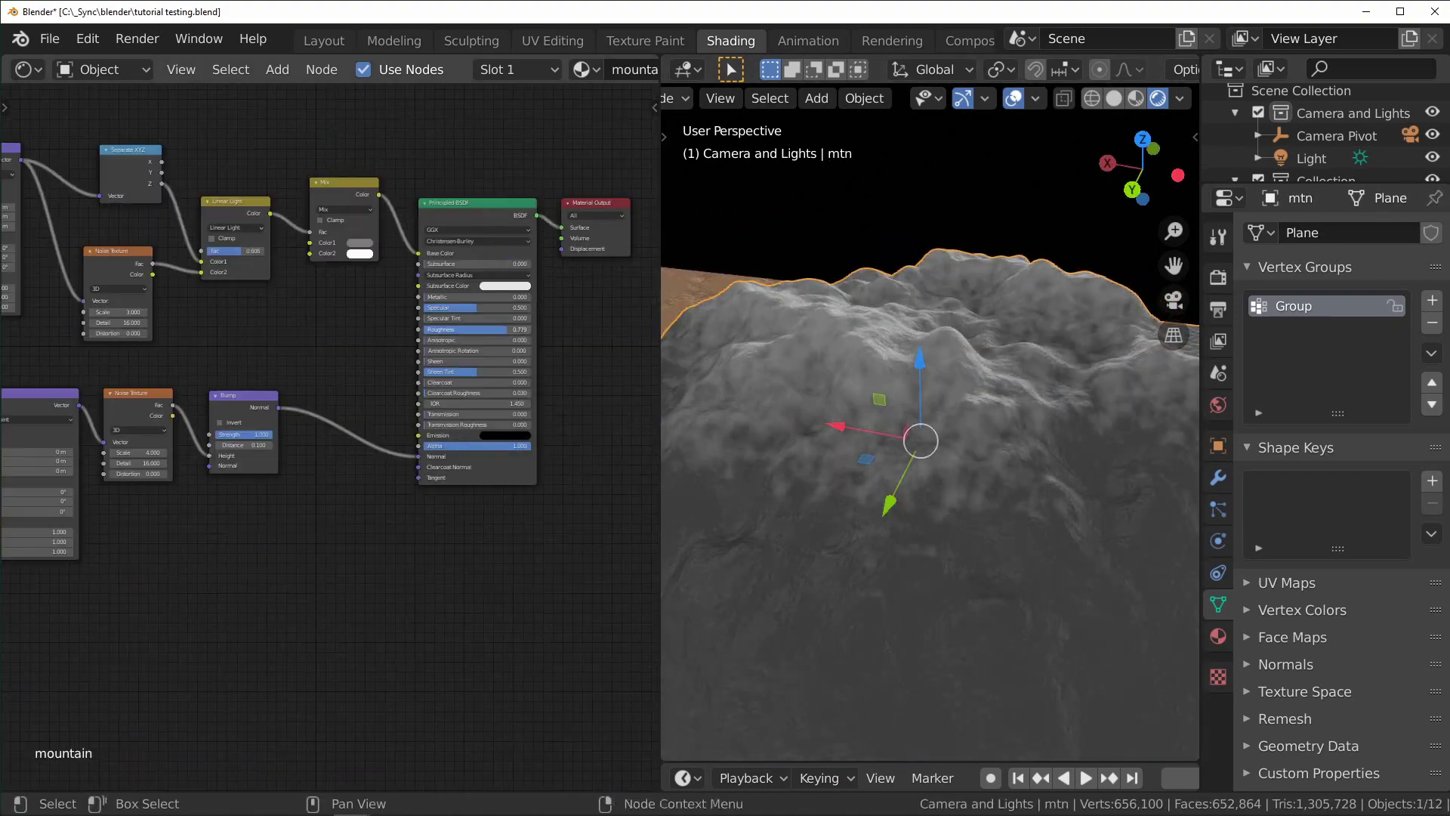